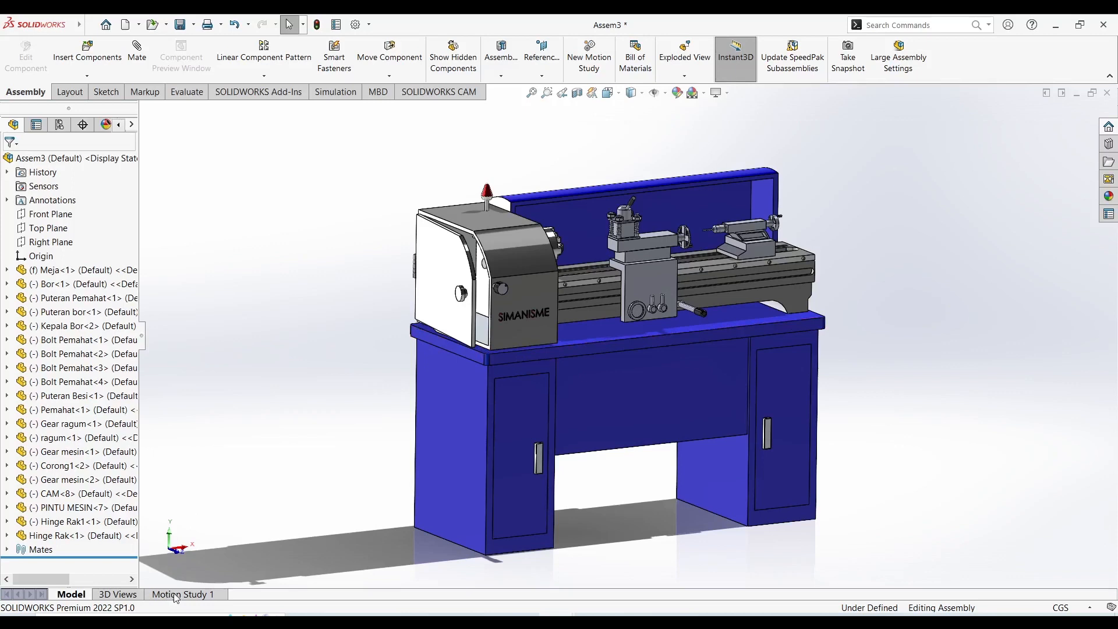
# Open Motion Study 1 and start a new exploded view for the Default configuration of the lathe assembly.
pyautogui.click(181, 594)
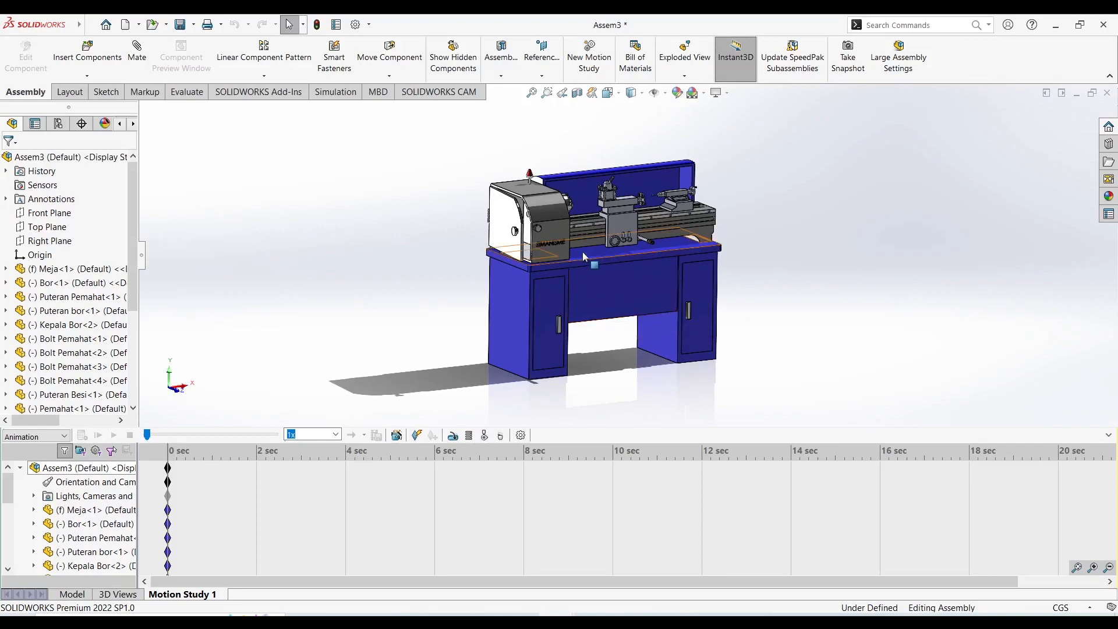
pyautogui.scroll(-3, 615, 188)
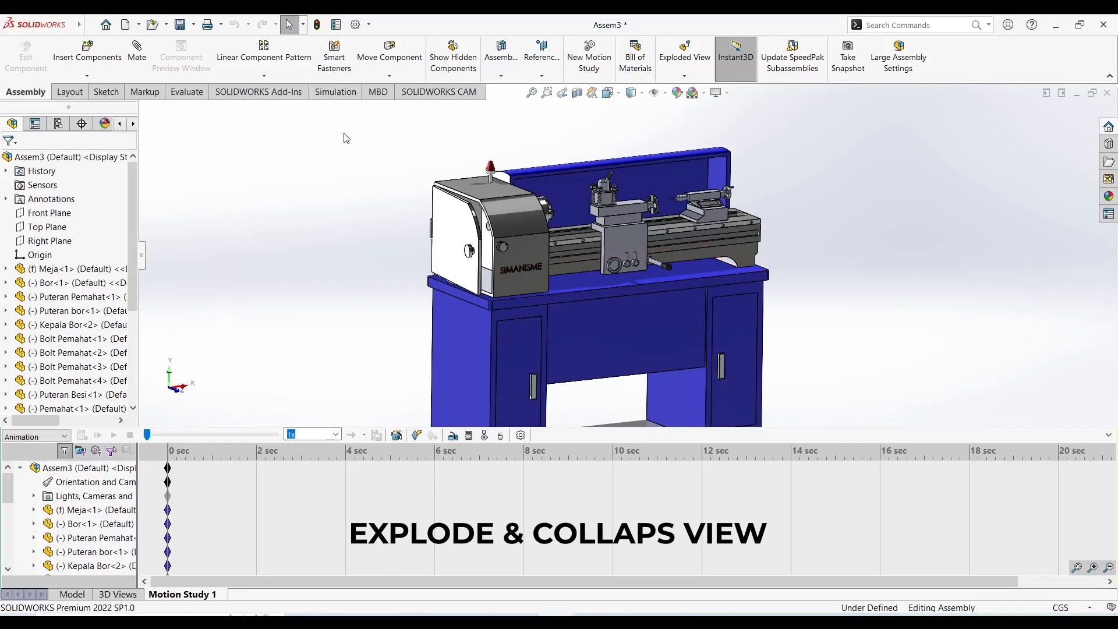
pyautogui.click(58, 124)
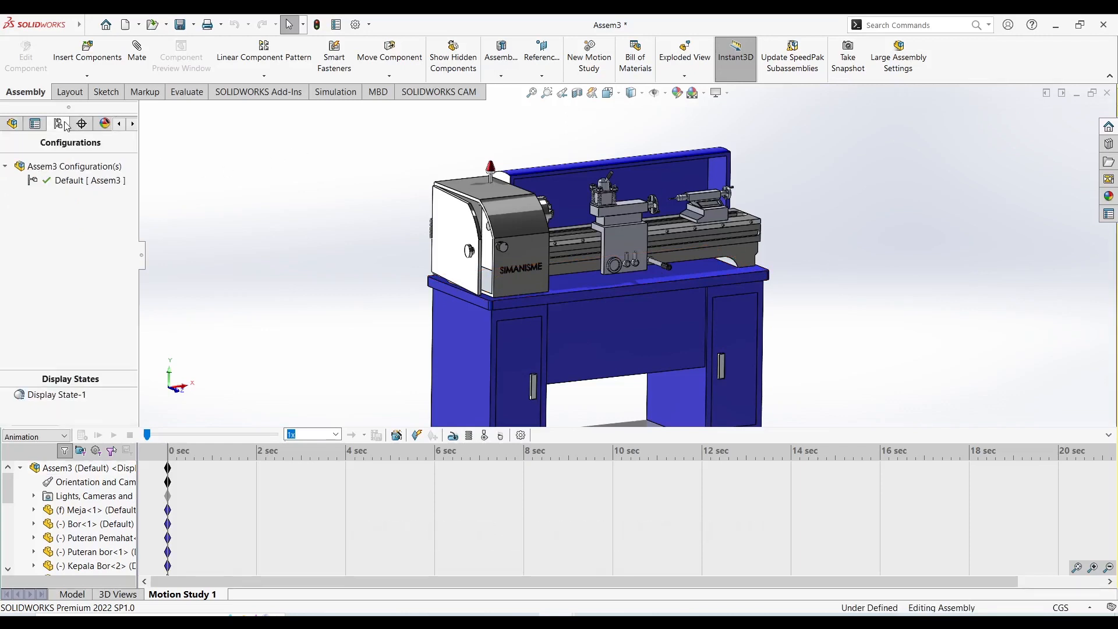
pyautogui.rightClick(75, 187)
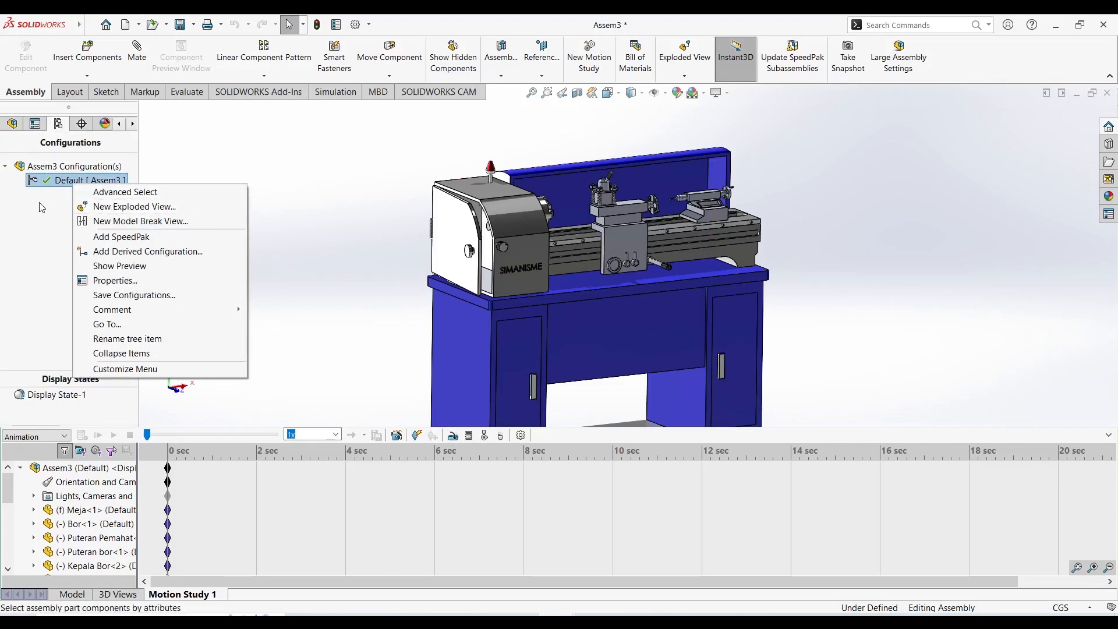
pyautogui.click(48, 192)
pyautogui.rightClick(55, 179)
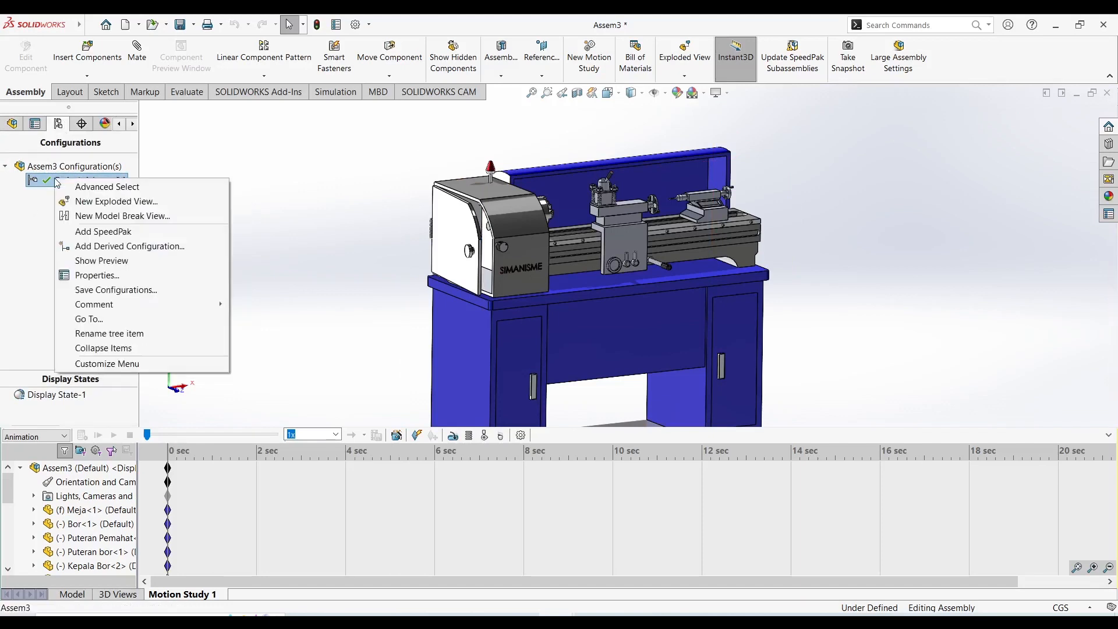
pyautogui.click(123, 201)
# Explode the tailstock handwheel Puteran bor about 10.5 cm upward along Y and complete the explode step.
pyautogui.moveTo(621, 222); pyautogui.dragTo(584, 224, button='middle')
pyautogui.scroll(-5, 739, 211)
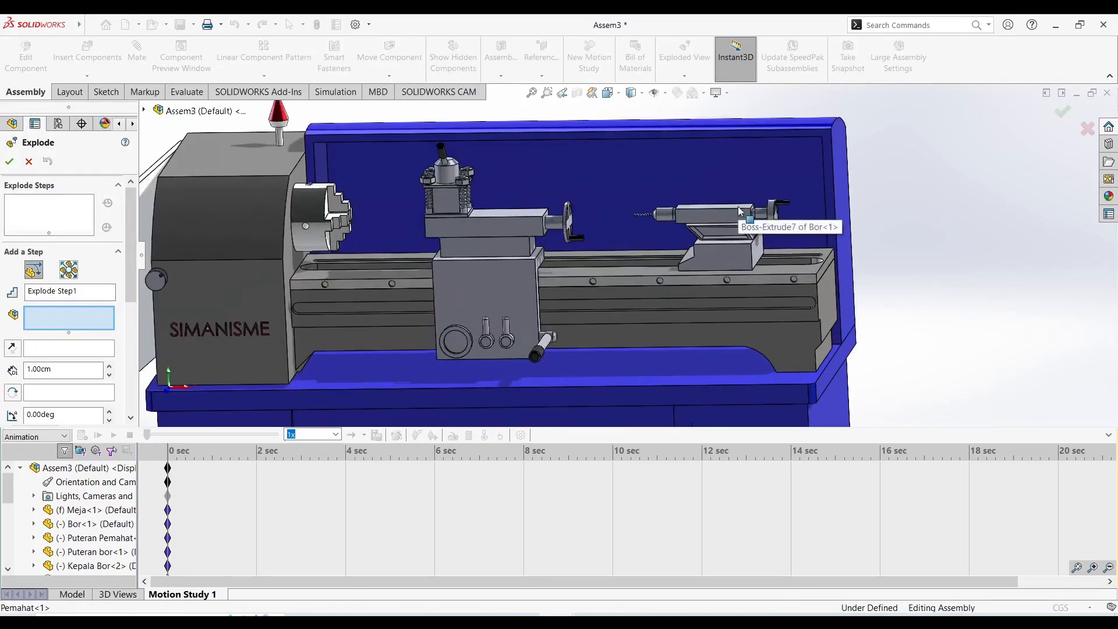
pyautogui.scroll(5, 740, 211)
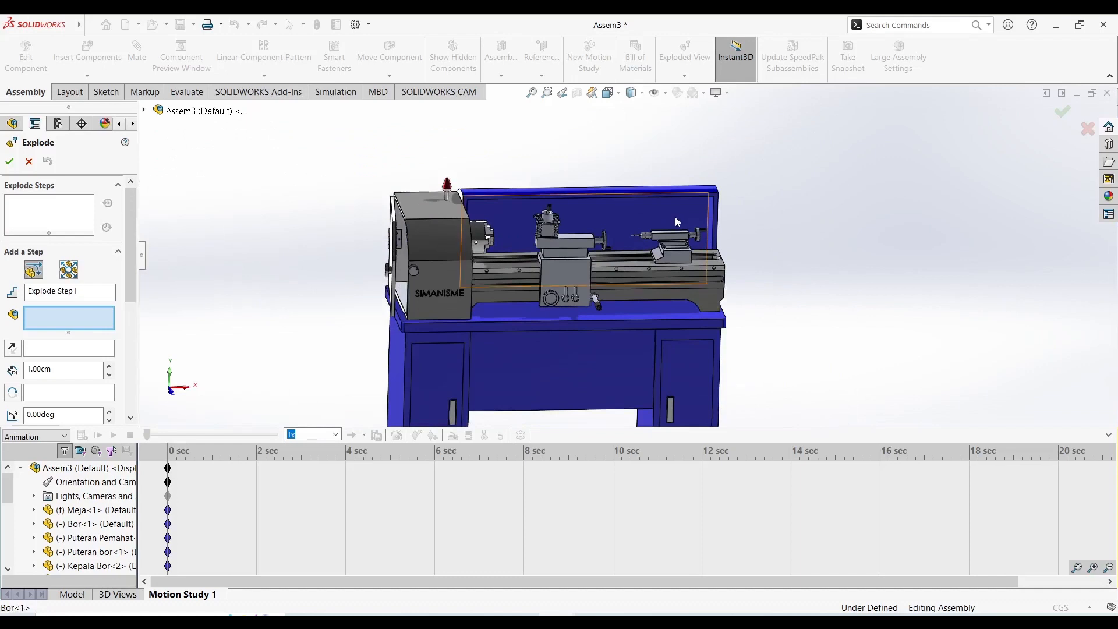
pyautogui.scroll(-3, 677, 221)
pyautogui.click(699, 259)
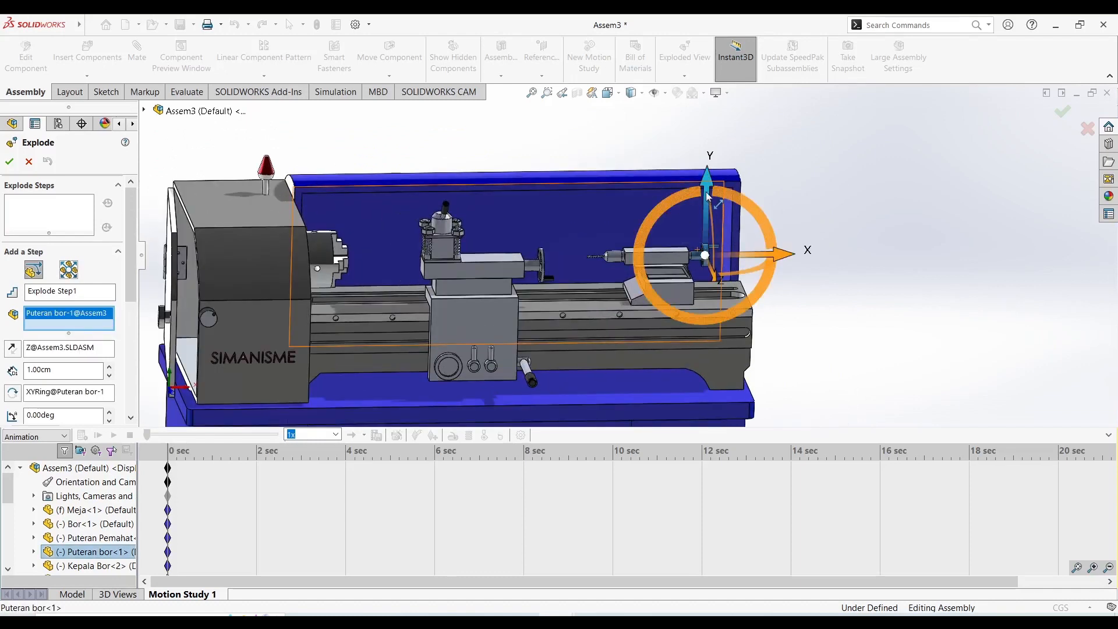
pyautogui.moveTo(708, 197); pyautogui.dragTo(708, 135)
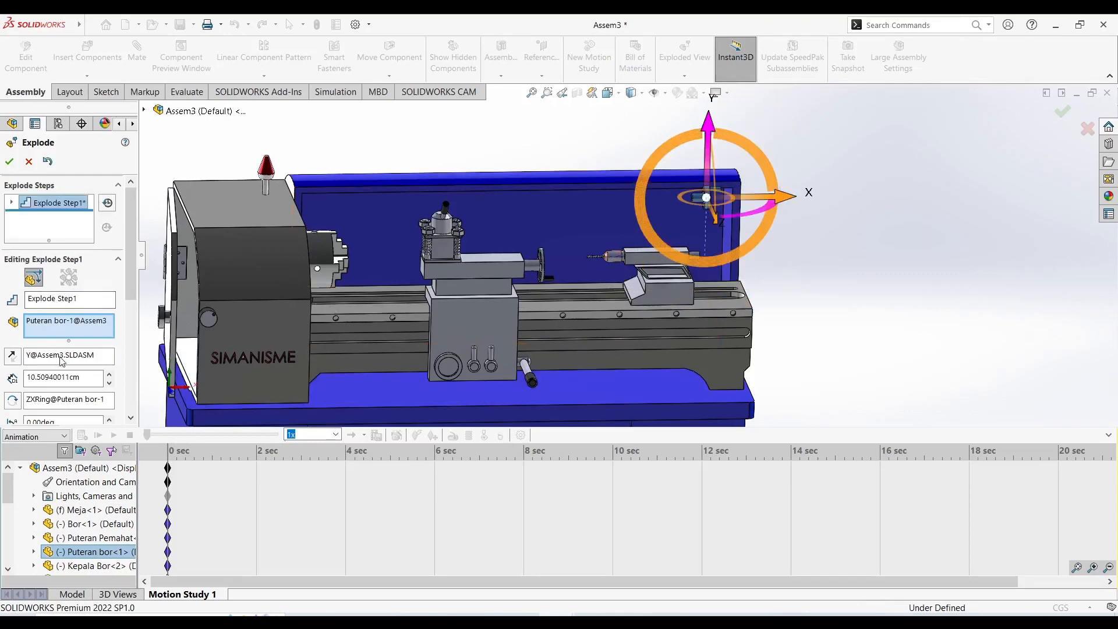
pyautogui.scroll(-3, 70, 303)
pyautogui.click(36, 367)
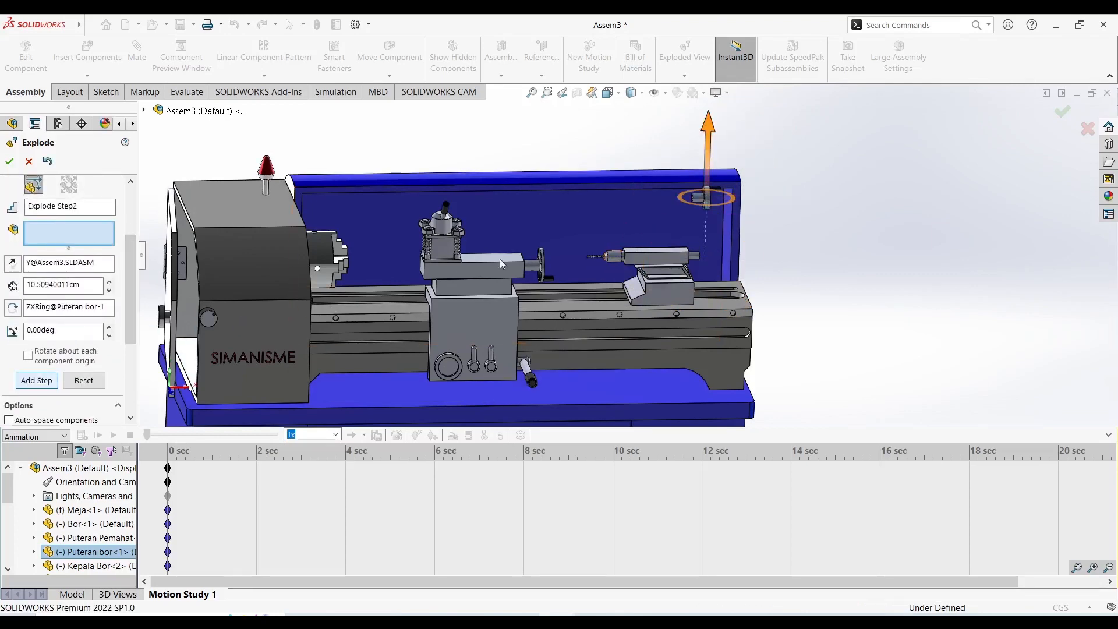
# Explode the drill chuck Kepala Bor about 11 cm and the tailstock body Bor about 6.6 cm upward along Y, as separate steps.
pyautogui.click(611, 258)
pyautogui.moveTo(607, 232); pyautogui.dragTo(614, 123)
pyautogui.moveTo(510, 166); pyautogui.dragTo(511, 163)
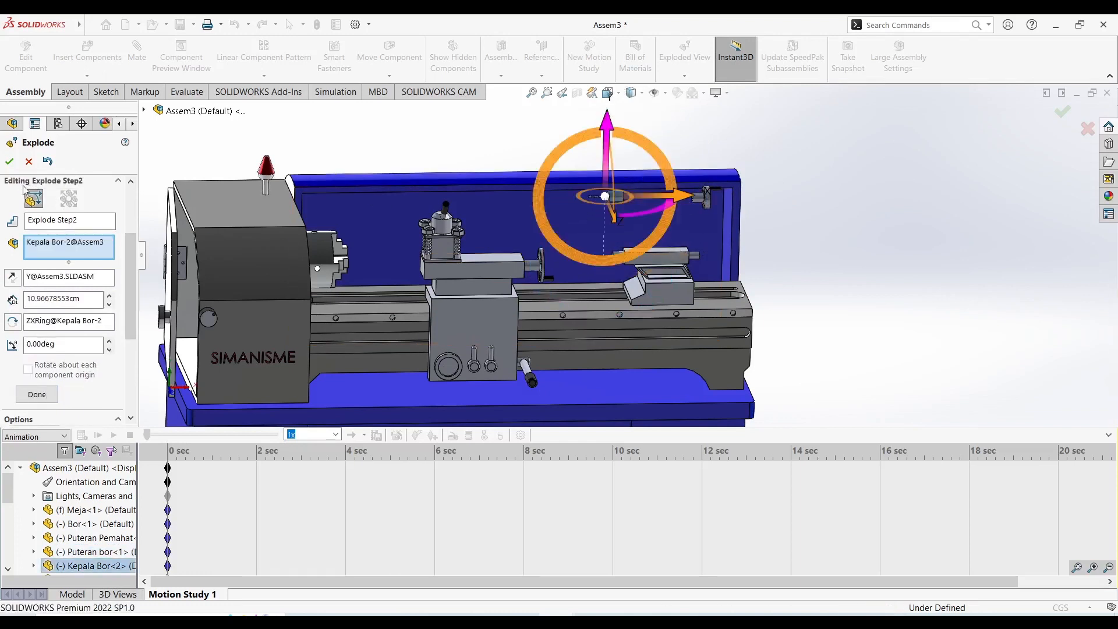
pyautogui.click(29, 396)
pyautogui.click(651, 275)
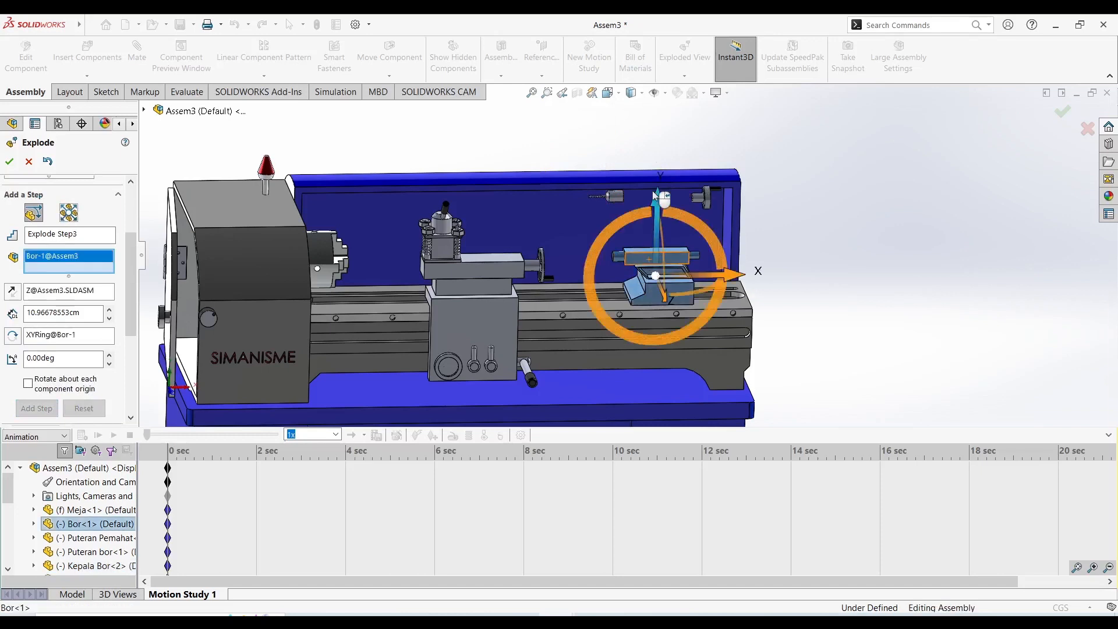
pyautogui.moveTo(658, 202); pyautogui.dragTo(659, 166)
pyautogui.click(37, 421)
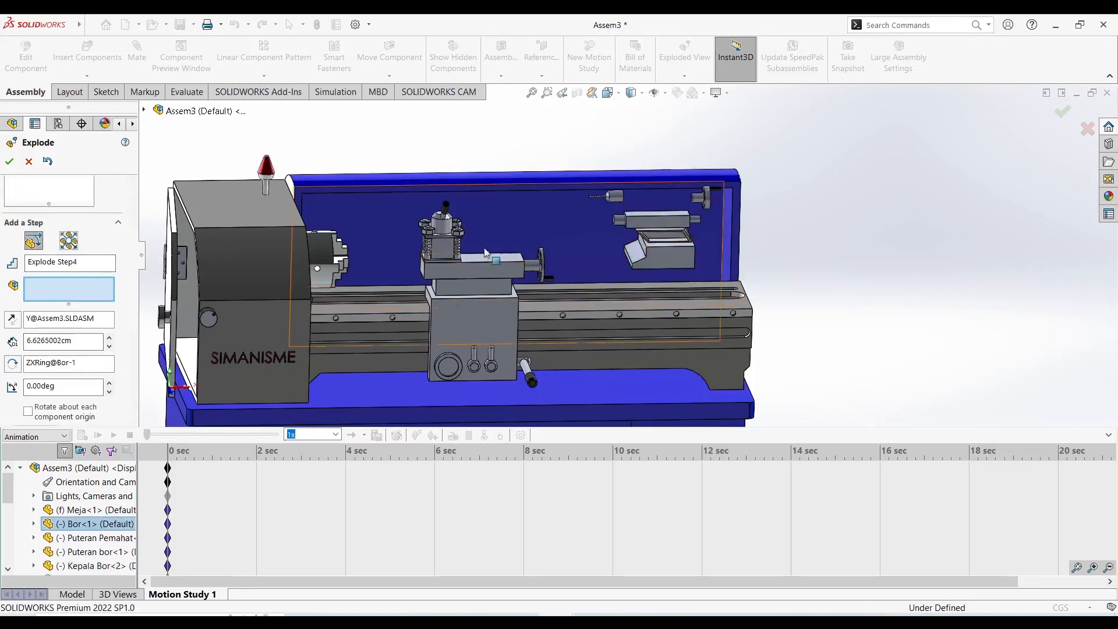
# Explode the two rear tool post bolts, Bolt Pemahat-3 and Bolt Pemahat-4, about 5.9 cm upward along Y in separate steps.
pyautogui.scroll(-3, 450, 230)
pyautogui.click(438, 240)
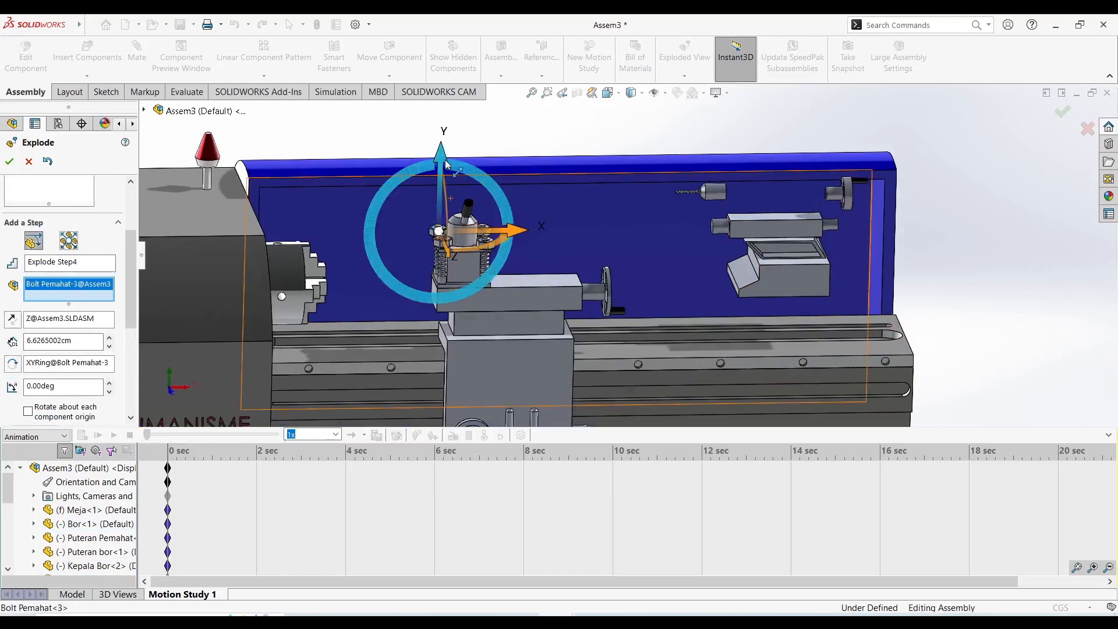
pyautogui.moveTo(444, 165); pyautogui.dragTo(446, 120)
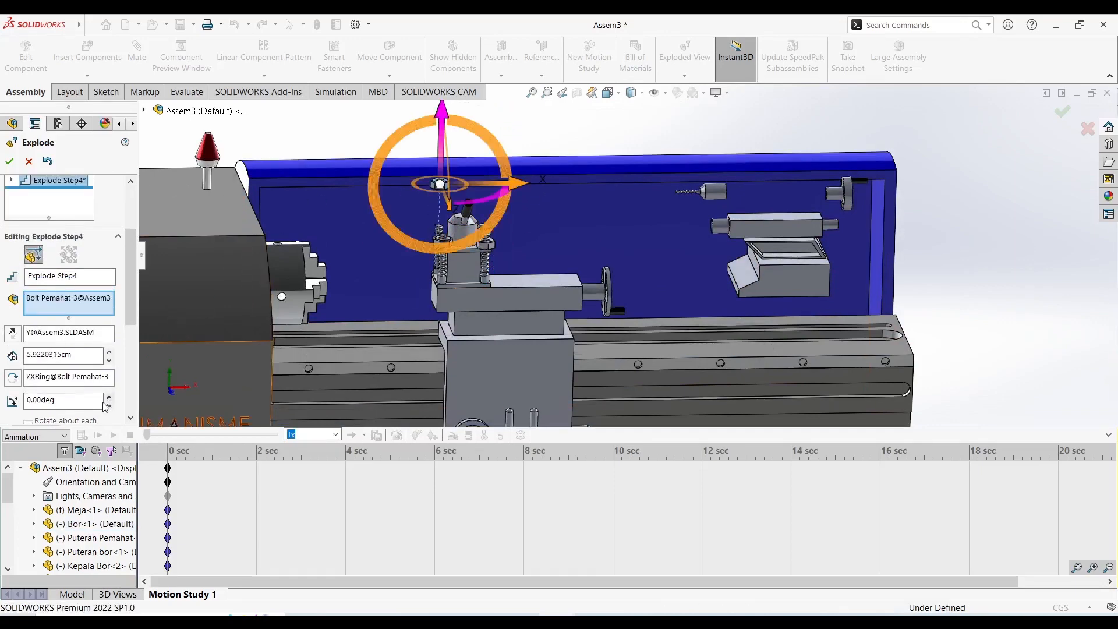
pyautogui.click(53, 388)
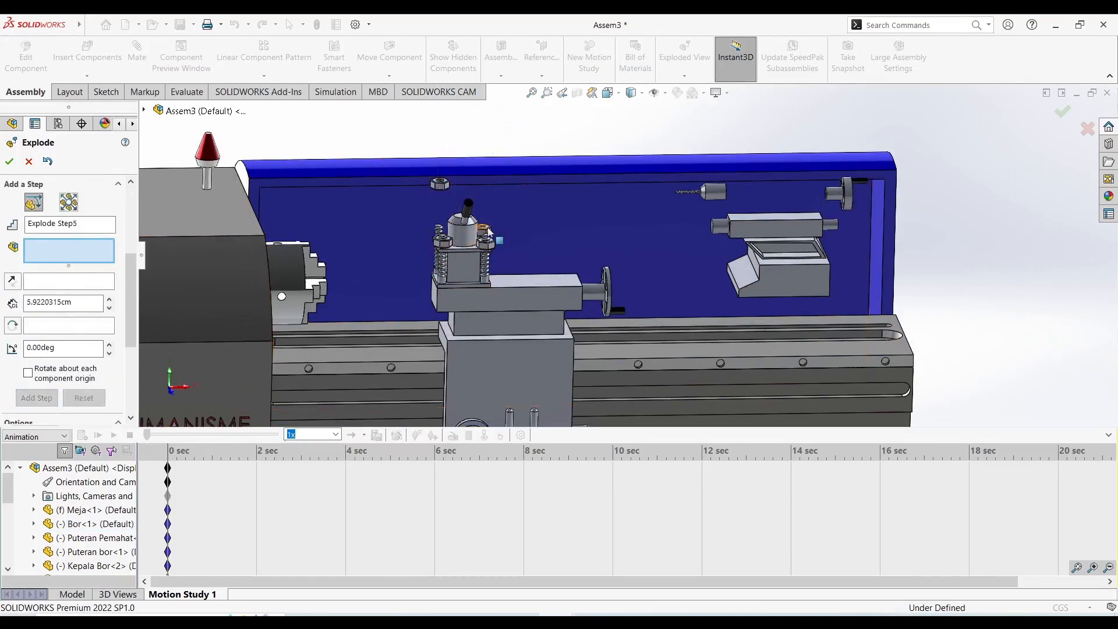
pyautogui.scroll(-2, 487, 239)
pyautogui.click(488, 238)
pyautogui.moveTo(495, 163); pyautogui.dragTo(509, 97)
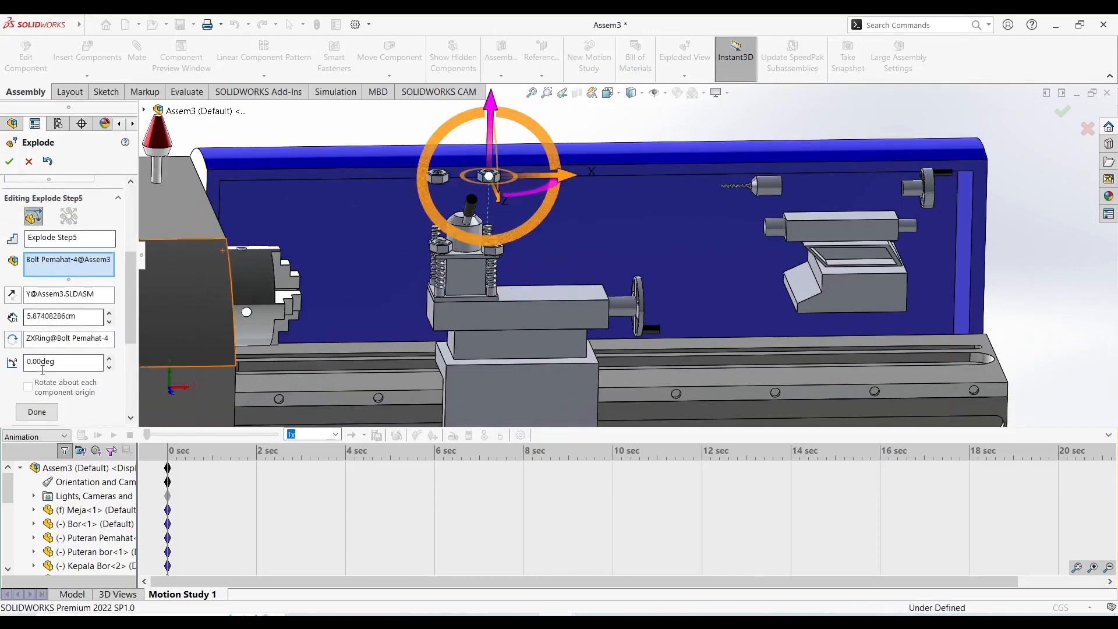
pyautogui.click(37, 412)
# Explode the two front tool post bolts upward along Y in separate steps, Bolt Pemahat-1 by about 5.9 cm and the other by about 6.3 cm.
pyautogui.click(440, 247)
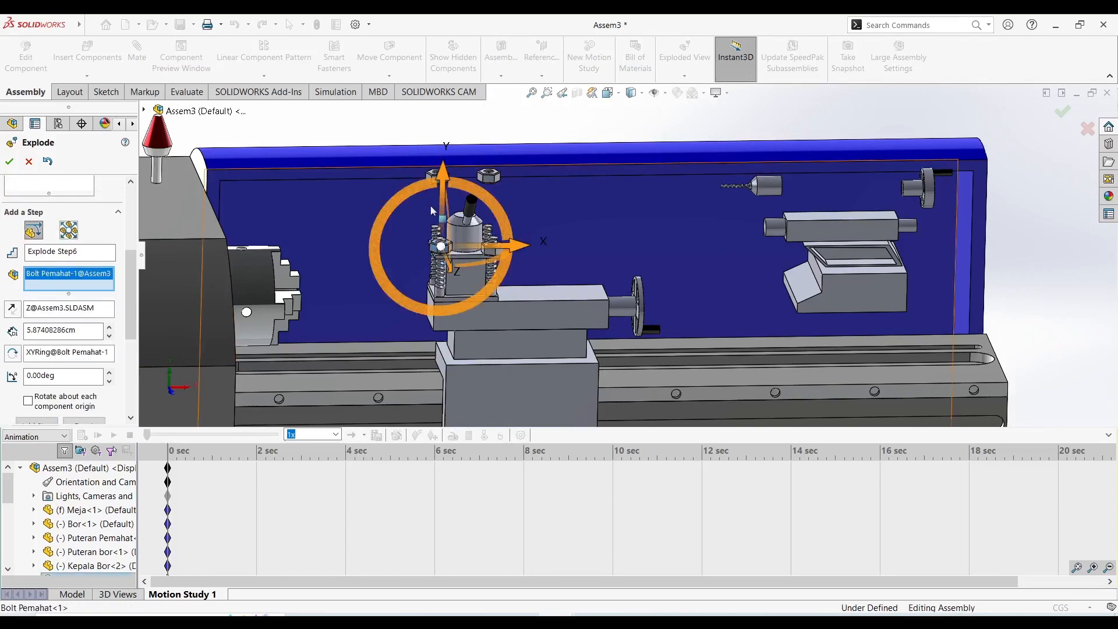
pyautogui.moveTo(443, 182); pyautogui.dragTo(470, 123)
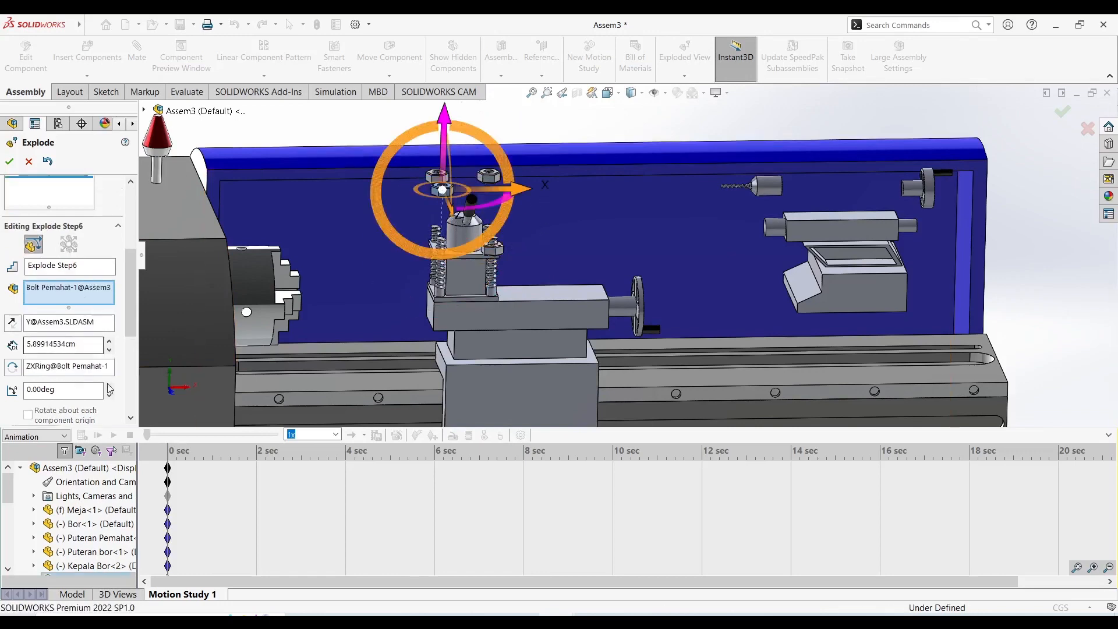
pyautogui.click(57, 377)
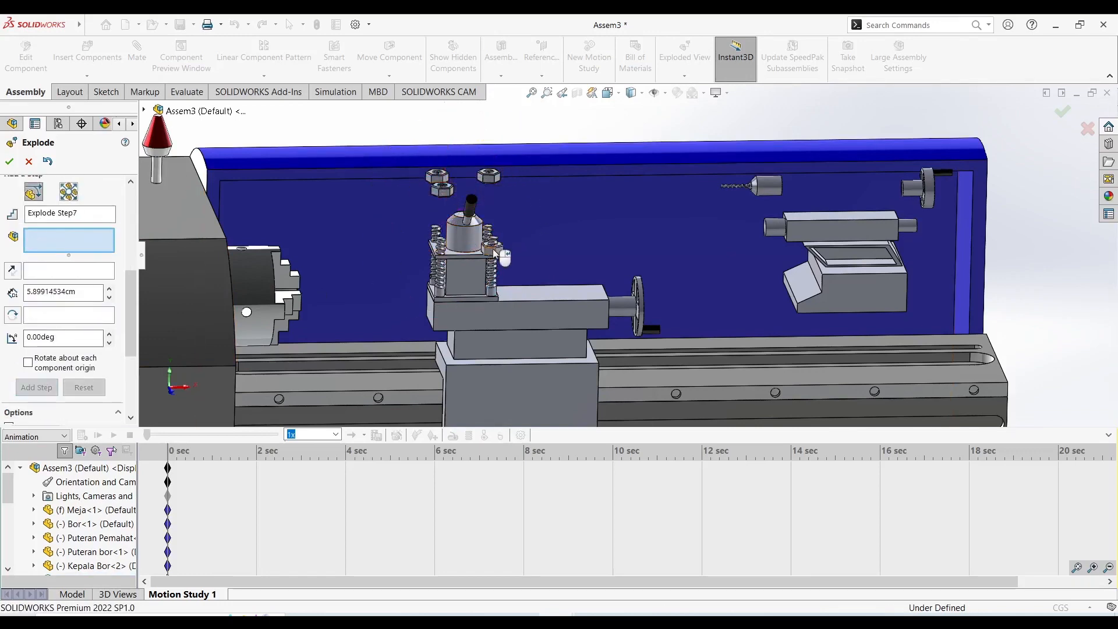
pyautogui.click(495, 252)
pyautogui.moveTo(499, 179); pyautogui.dragTo(513, 116)
pyautogui.click(40, 404)
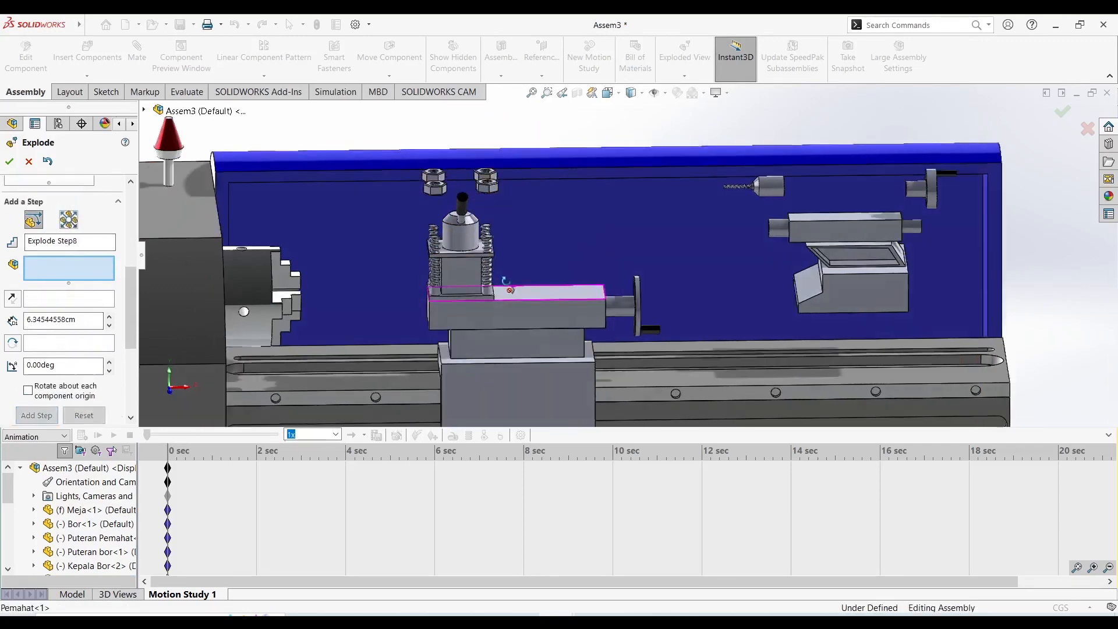
# Explode the carriage handwheel Puteran Pemahat about 4.5 cm outward along X and complete the explode step.
pyautogui.moveTo(509, 289); pyautogui.dragTo(614, 296, button='middle')
pyautogui.click(629, 300)
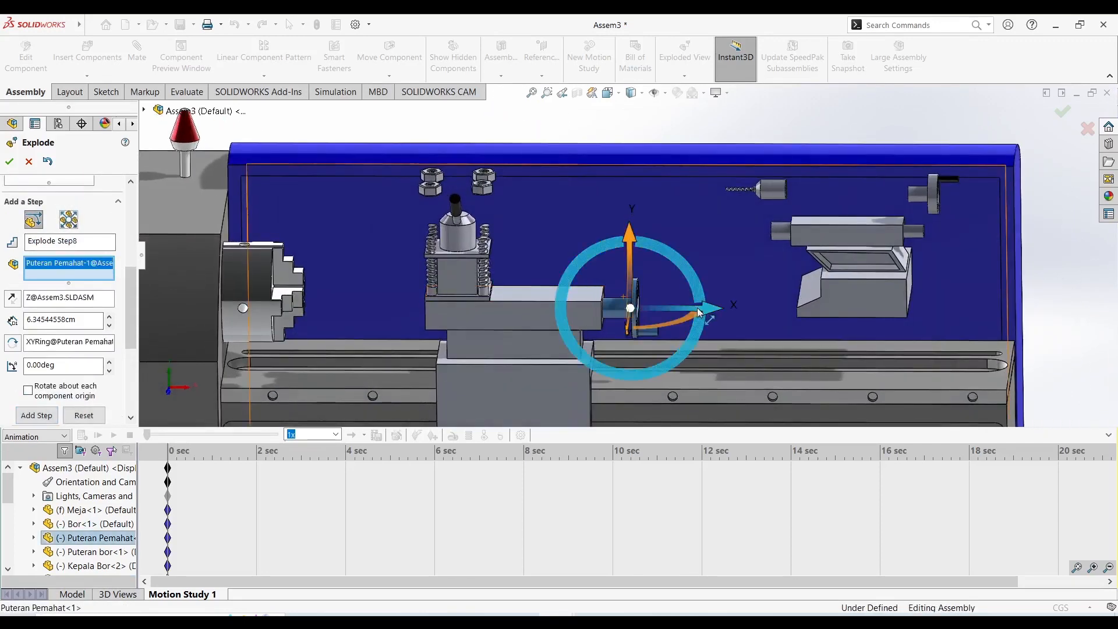
pyautogui.moveTo(697, 307); pyautogui.dragTo(742, 309)
pyautogui.scroll(-1, 65, 337)
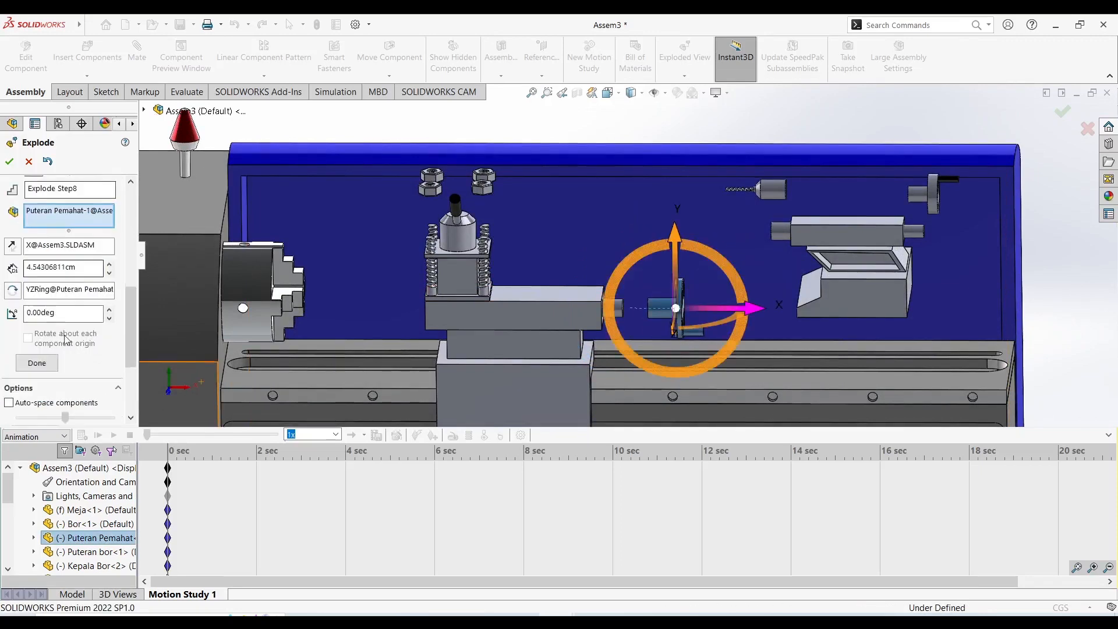
pyautogui.scroll(-1, 65, 340)
pyautogui.click(44, 302)
# Explode the tool carriage Pemahat about 24.1 cm toward the front of the machine along Z.
pyautogui.scroll(5, 459, 348)
pyautogui.moveTo(564, 329)
pyautogui.mouseDown(button='middle')
pyautogui.moveTo(508, 355)
pyautogui.moveTo(550, 326)
pyautogui.mouseUp(button='middle')
pyautogui.click(572, 316)
pyautogui.moveTo(505, 325); pyautogui.dragTo(417, 355)
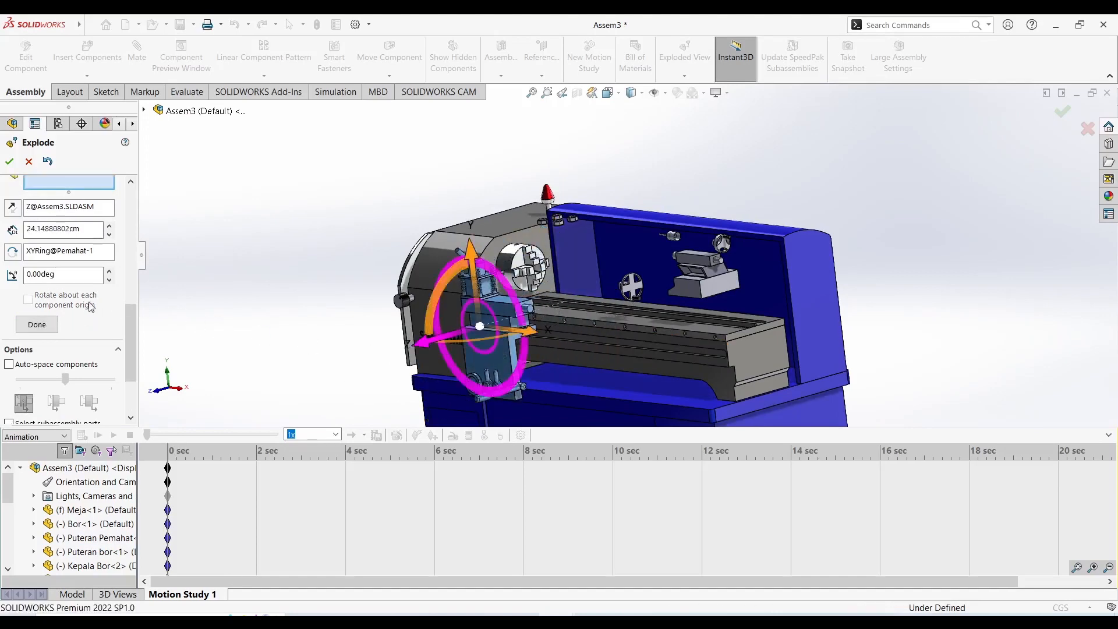
pyautogui.click(37, 328)
# Explode the lathe chuck about 7.4 cm away from the headstock along X and complete the explode step.
pyautogui.moveTo(527, 265); pyautogui.dragTo(585, 239, button='middle')
pyautogui.scroll(-3, 585, 238)
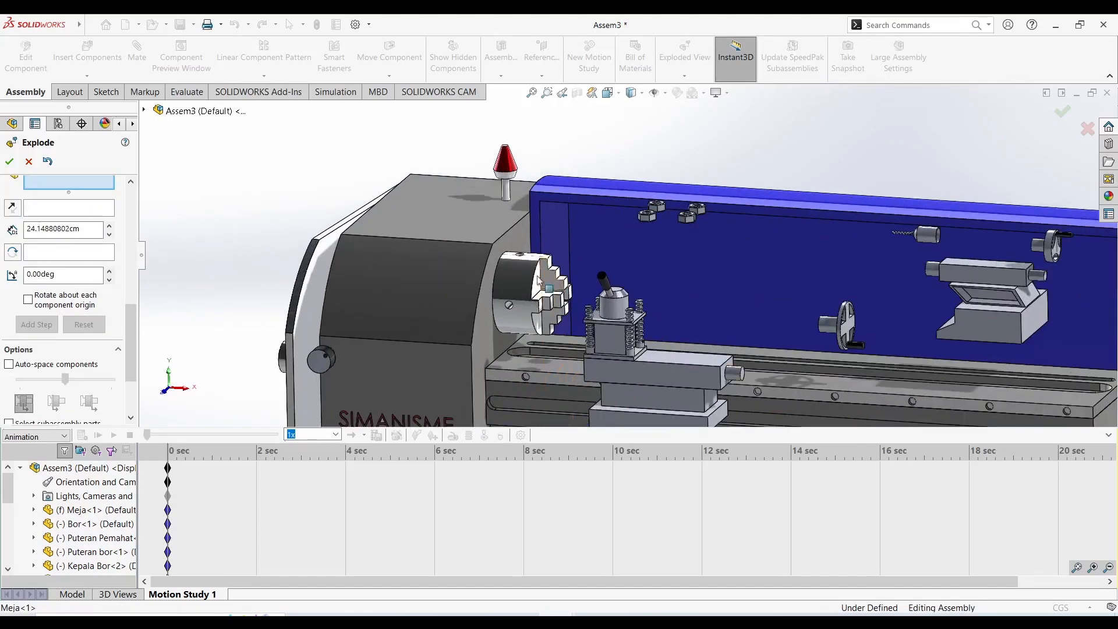
pyautogui.click(538, 283)
pyautogui.moveTo(524, 295); pyautogui.dragTo(656, 311)
pyautogui.click(36, 339)
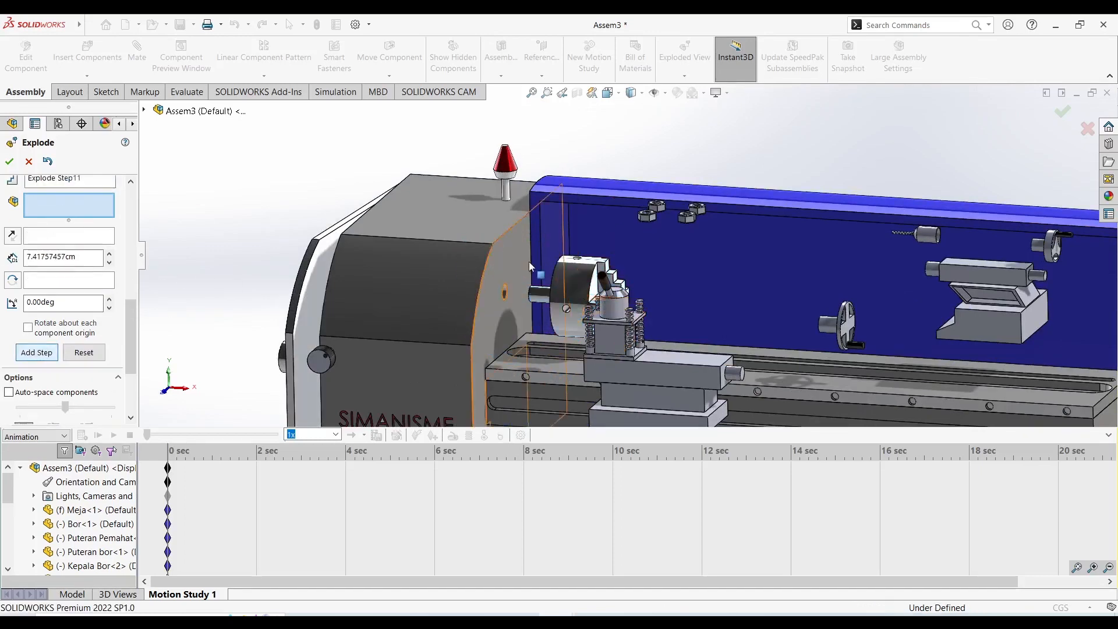
# Explode the red-topped lamp Corong1 on the headstock about 12.1 cm upward along Y.
pyautogui.moveTo(502, 262); pyautogui.dragTo(549, 267, button='middle')
pyautogui.scroll(4, 547, 267)
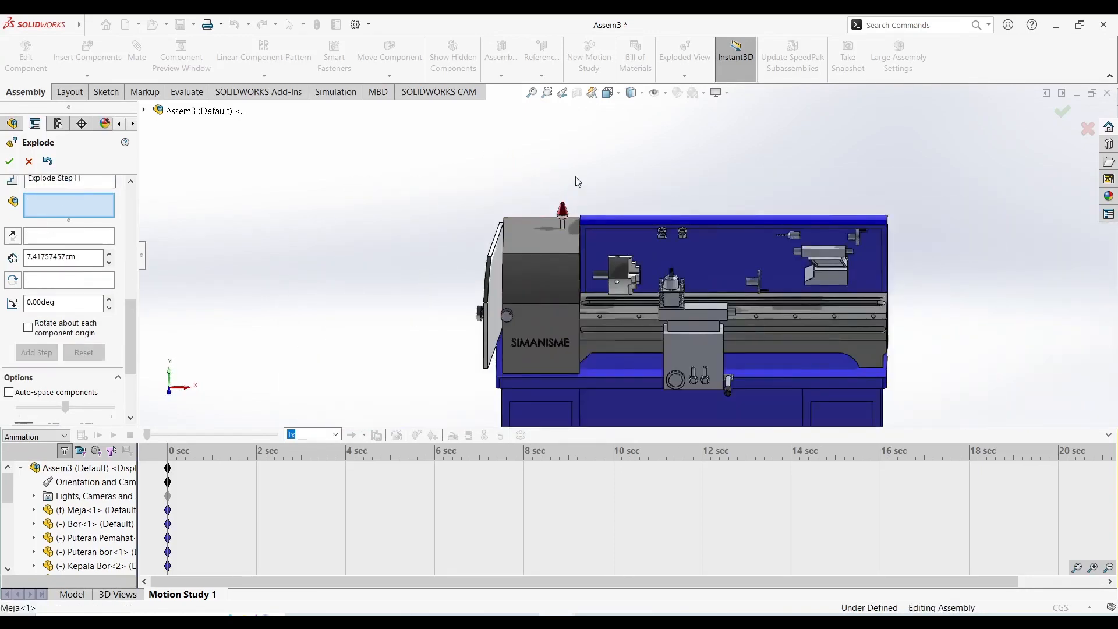
pyautogui.scroll(-2, 576, 174)
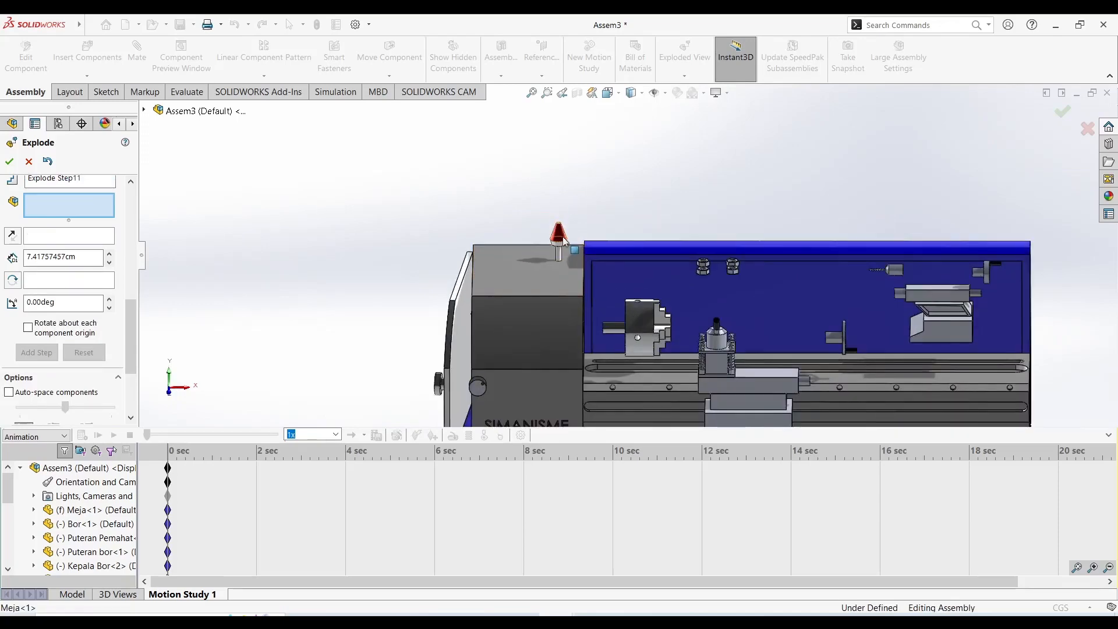
pyautogui.click(560, 238)
pyautogui.scroll(5, 641, 192)
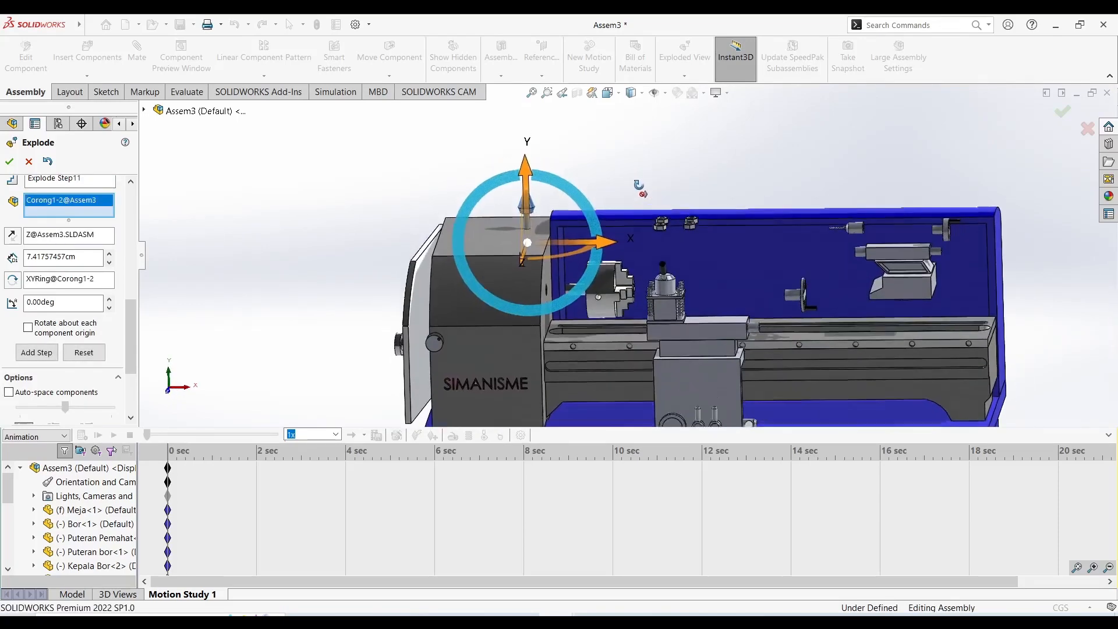
pyautogui.click(577, 169)
pyautogui.moveTo(578, 167)
pyautogui.mouseDown()
pyautogui.moveTo(575, 127)
pyautogui.moveTo(575, 146)
pyautogui.mouseUp()
pyautogui.click(36, 366)
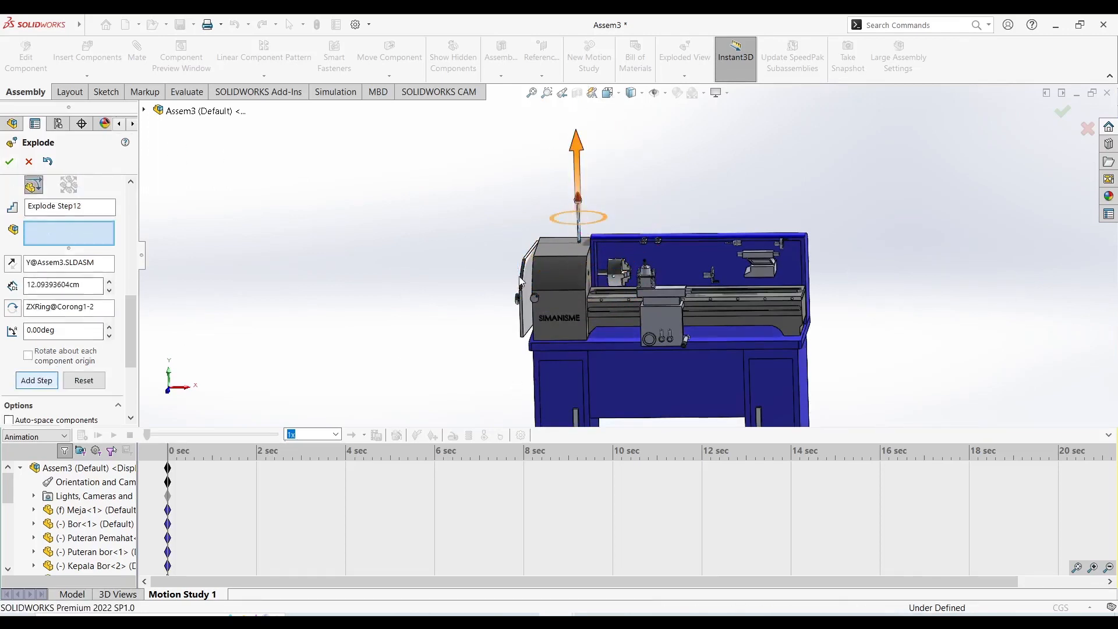
pyautogui.scroll(-3, 545, 293)
pyautogui.moveTo(554, 297); pyautogui.dragTo(558, 294, button='middle')
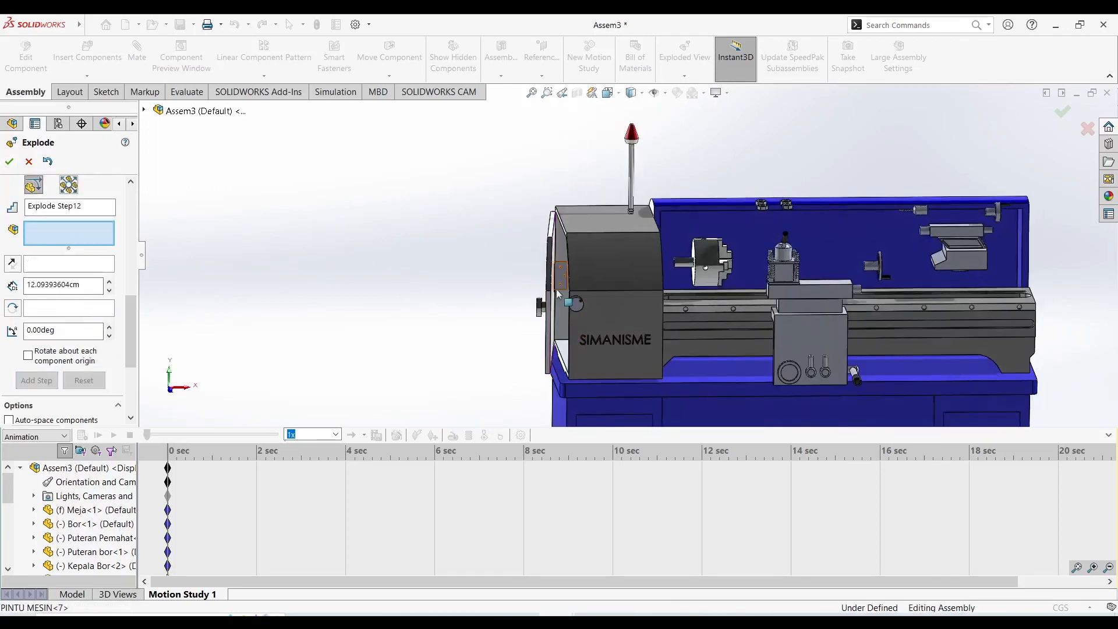
pyautogui.click(527, 300)
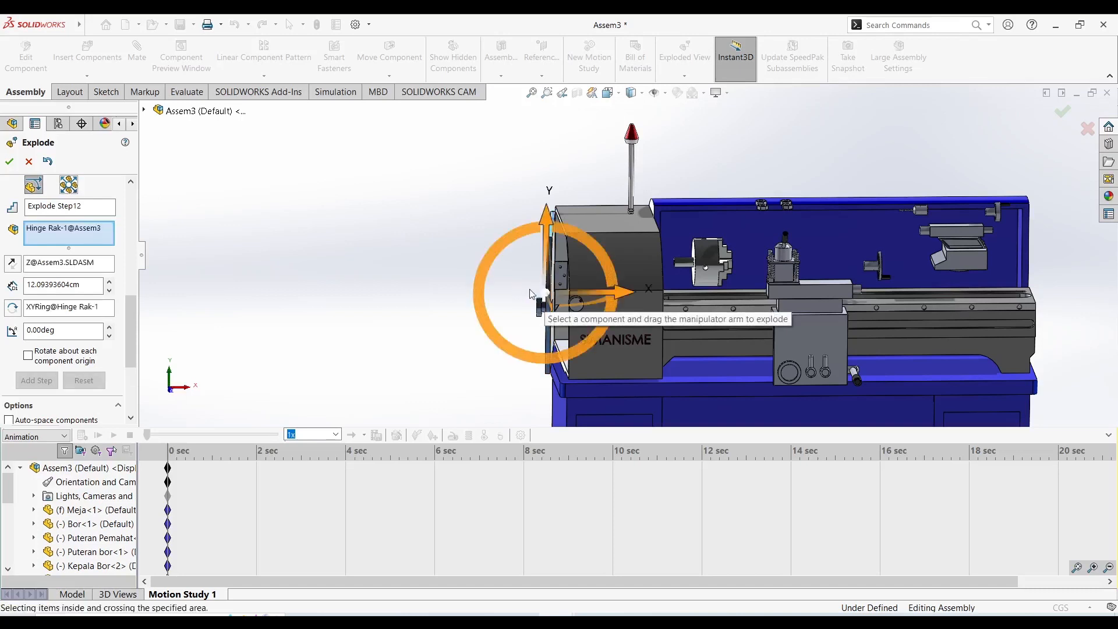
pyautogui.rightClick(95, 236)
pyautogui.click(145, 240)
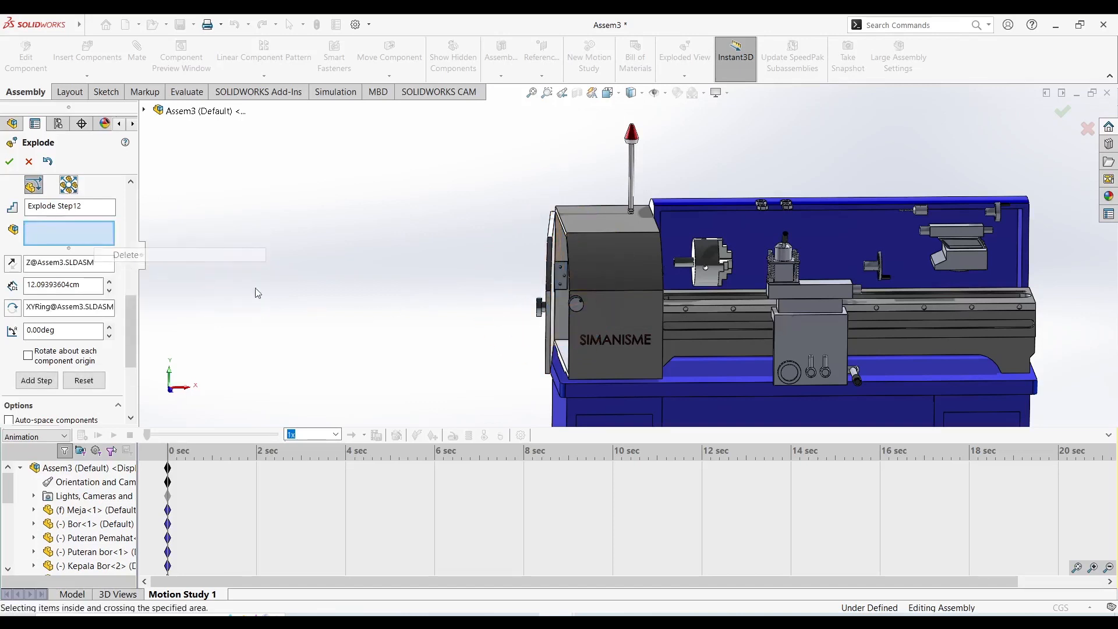
# Explode the headstock door PINTU MESIN about 40.7 cm outward from the machine in the negative X direction.
pyautogui.click(547, 299)
pyautogui.moveTo(627, 296); pyautogui.dragTo(433, 294)
pyautogui.click(37, 394)
# Explode the hinge part Hinge Rak1 about 27.6 cm outward from the headstock in the negative X direction.
pyautogui.scroll(-3, 547, 291)
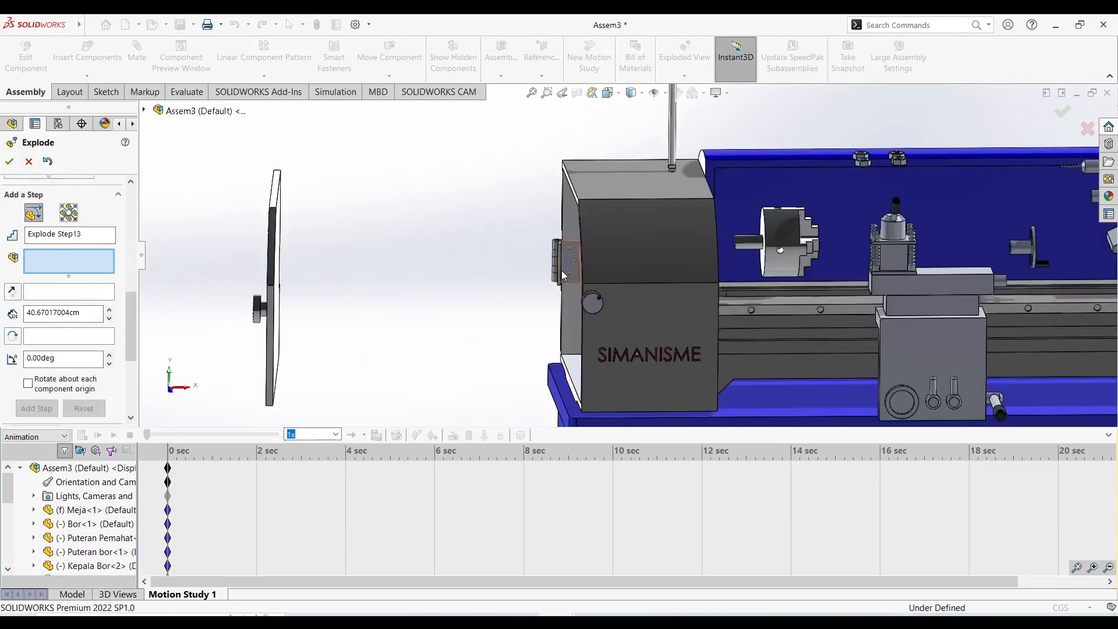
pyautogui.moveTo(550, 276); pyautogui.dragTo(559, 284, button='middle')
pyautogui.click(556, 269)
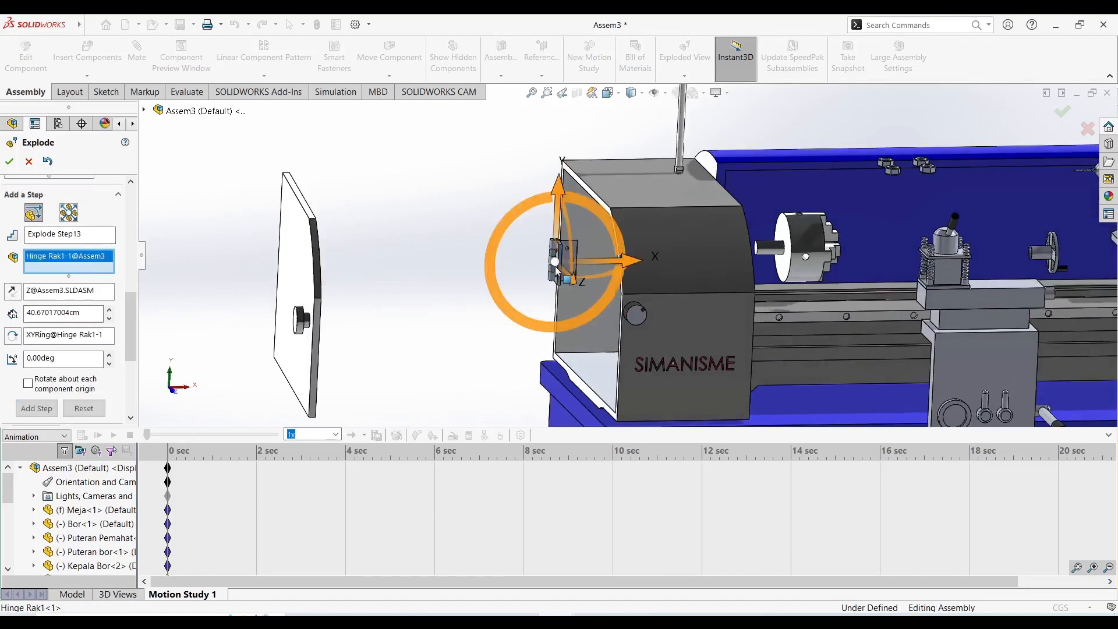
pyautogui.moveTo(628, 260); pyautogui.dragTo(424, 271)
pyautogui.moveTo(402, 332); pyautogui.dragTo(466, 284, button='middle')
pyautogui.click(42, 421)
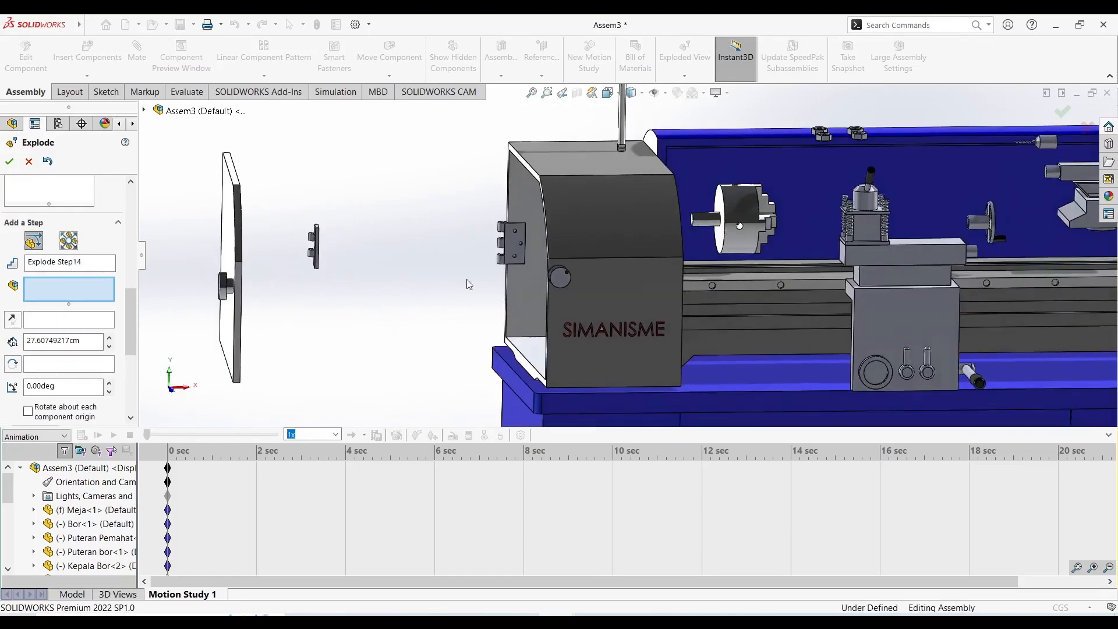
# Explode the second hinge part, Hinge Rak, about 21.9 cm outward from the headstock in the negative X direction and complete the step.
pyautogui.click(511, 243)
pyautogui.moveTo(589, 254); pyautogui.dragTo(439, 253)
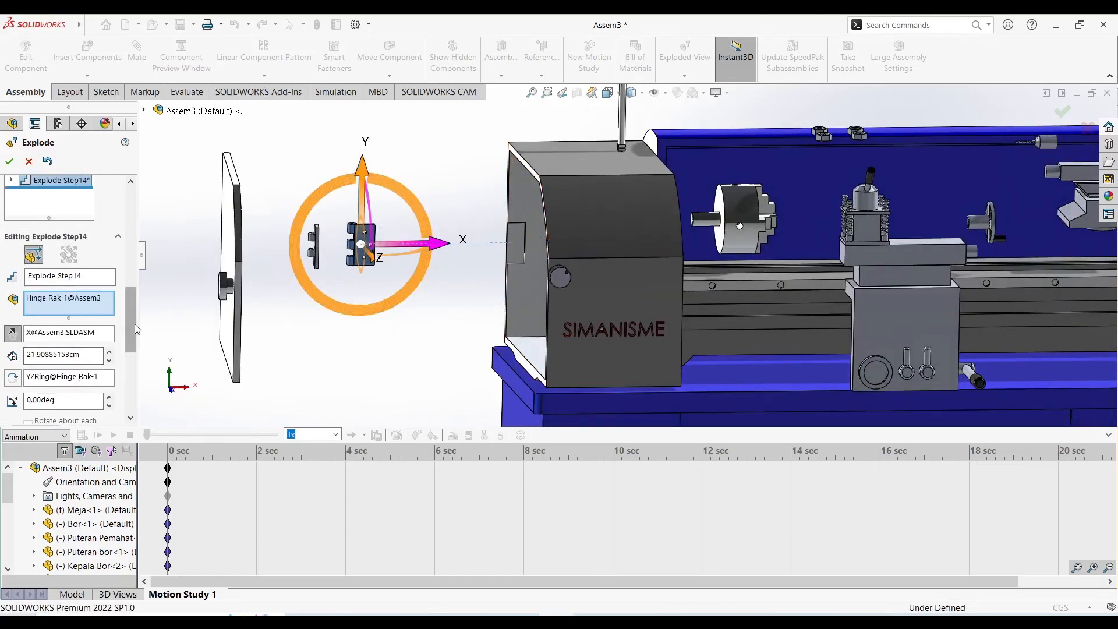
pyautogui.moveTo(135, 329); pyautogui.dragTo(66, 358)
pyautogui.click(39, 322)
# Explode the CAM-8 lock inside the headstock about 24.2 cm outward along negative X and accept the exploded view.
pyautogui.moveTo(414, 340); pyautogui.dragTo(540, 259, button='middle')
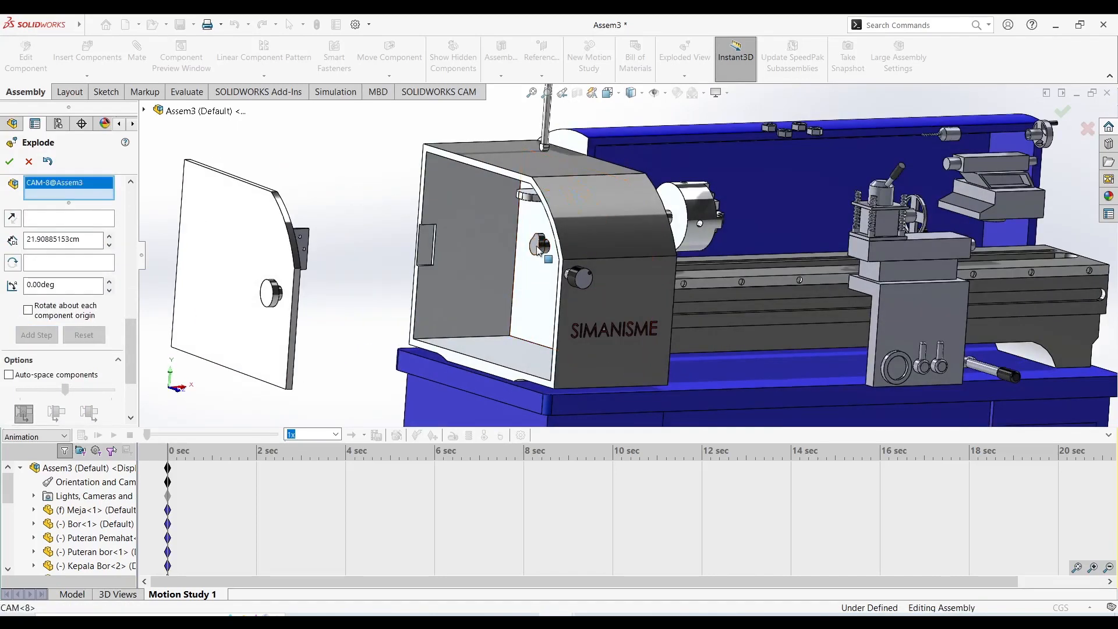
pyautogui.click(539, 249)
pyautogui.moveTo(611, 255); pyautogui.dragTo(468, 258)
pyautogui.click(9, 162)
# Reopen Exploded View1 of the Default configuration for editing.
pyautogui.moveTo(465, 235)
pyautogui.mouseDown(button='middle')
pyautogui.moveTo(678, 309)
pyautogui.moveTo(379, 249)
pyautogui.mouseUp(button='middle')
pyautogui.click(541, 270)
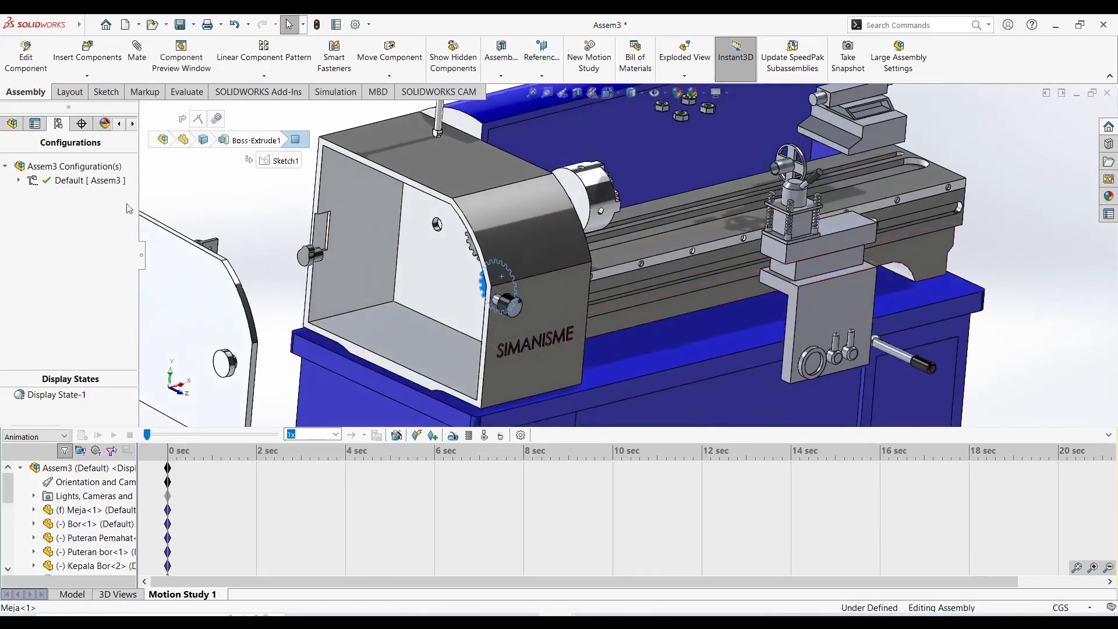
pyautogui.click(19, 181)
pyautogui.click(76, 194)
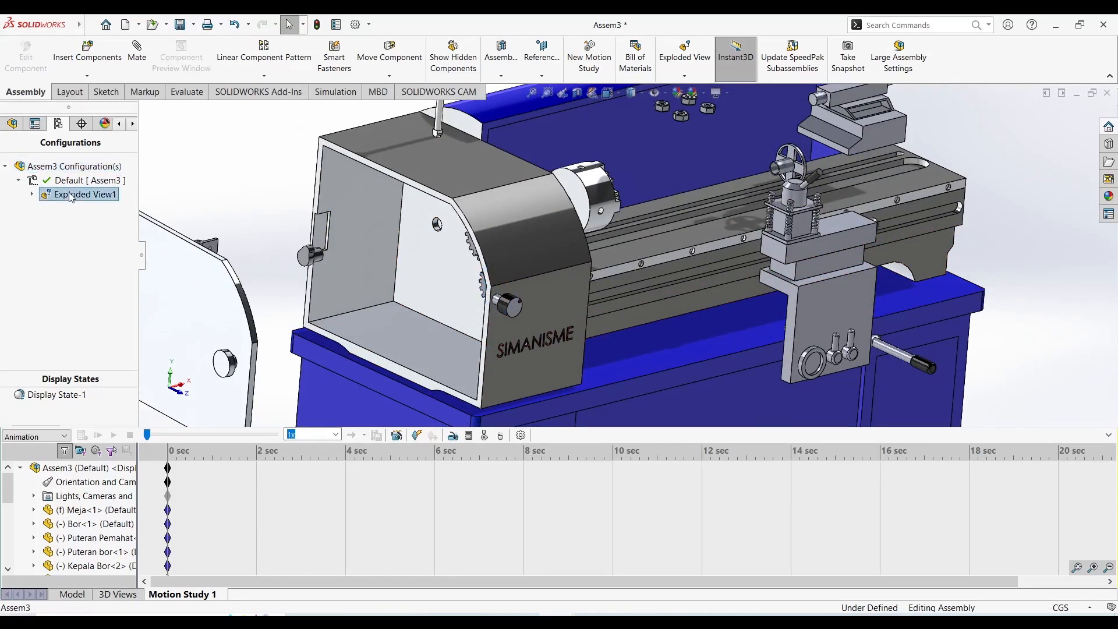
pyautogui.rightClick(68, 193)
pyautogui.click(48, 216)
pyautogui.click(68, 181)
pyautogui.rightClick(69, 182)
pyautogui.click(44, 207)
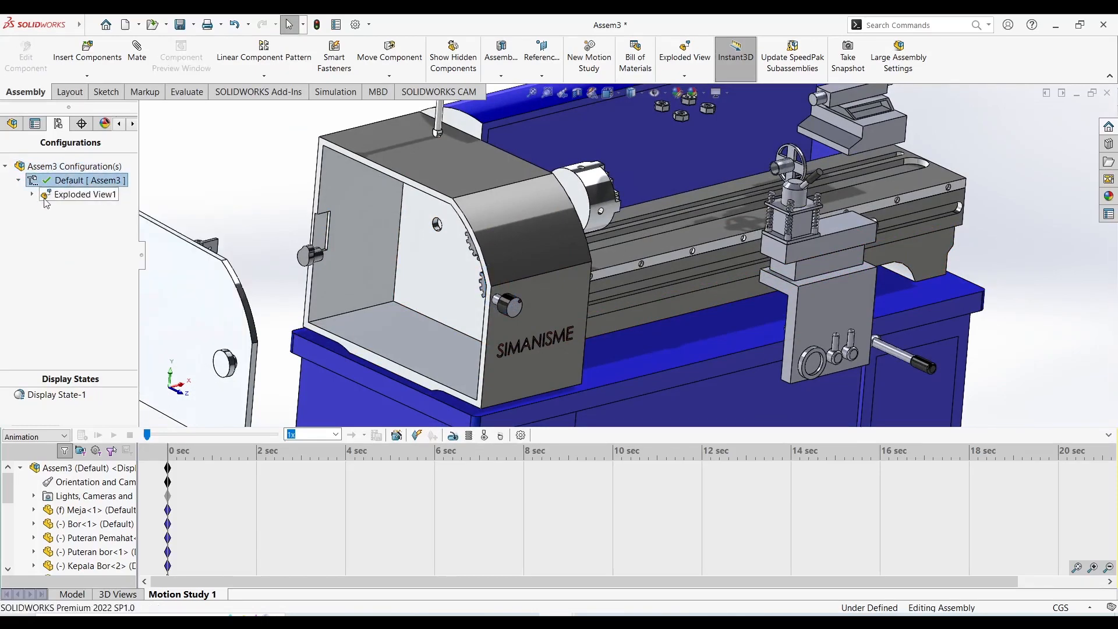
pyautogui.click(32, 195)
pyautogui.click(81, 199)
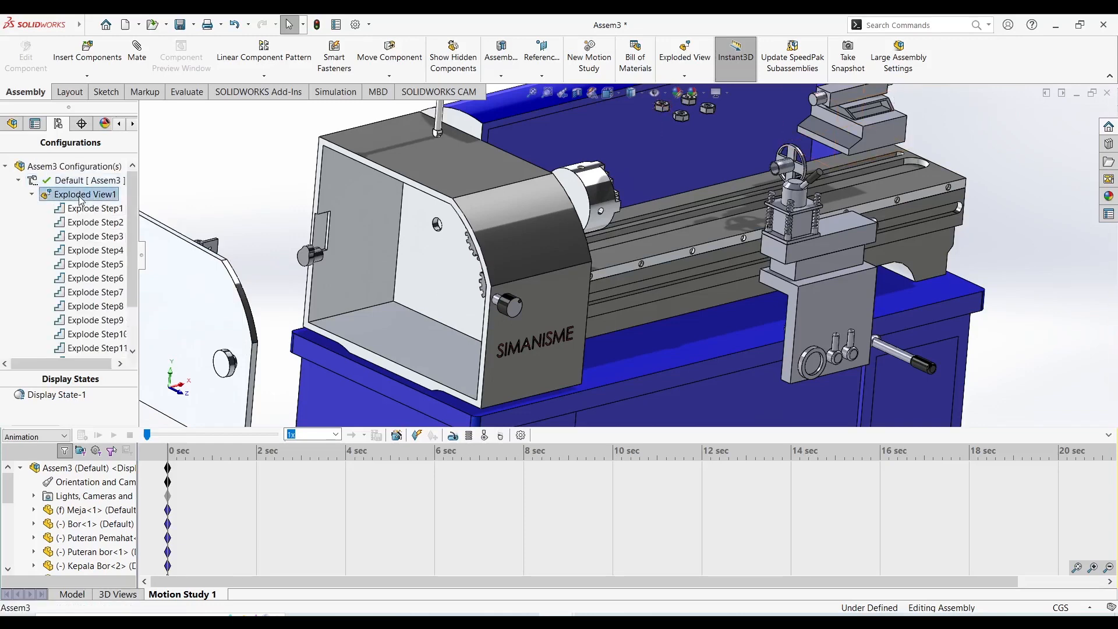
pyautogui.rightClick(81, 199)
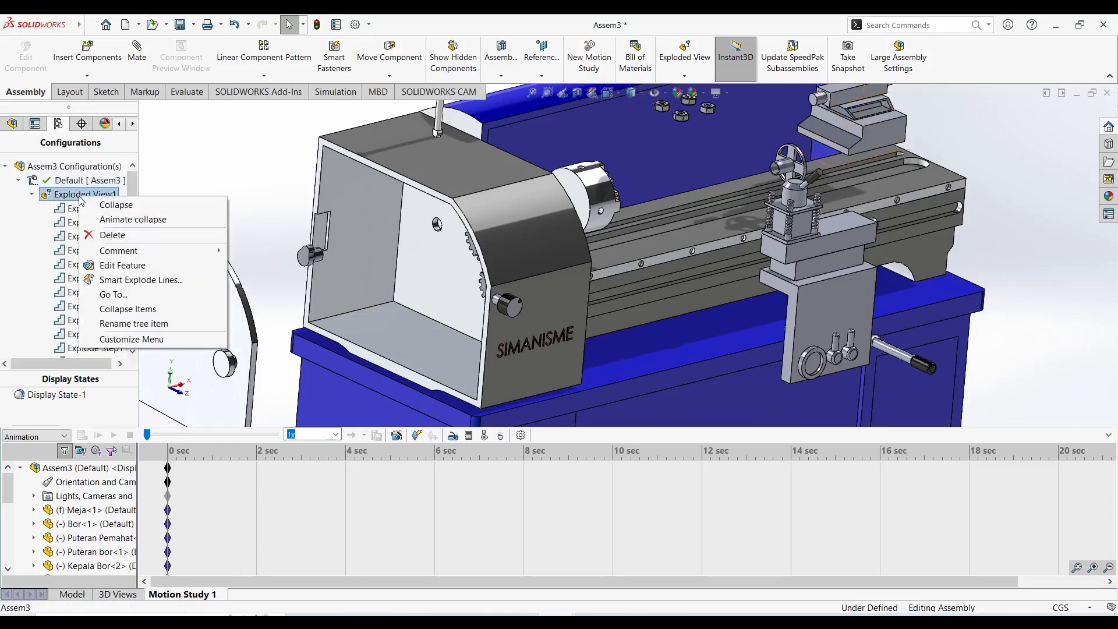
pyautogui.click(121, 265)
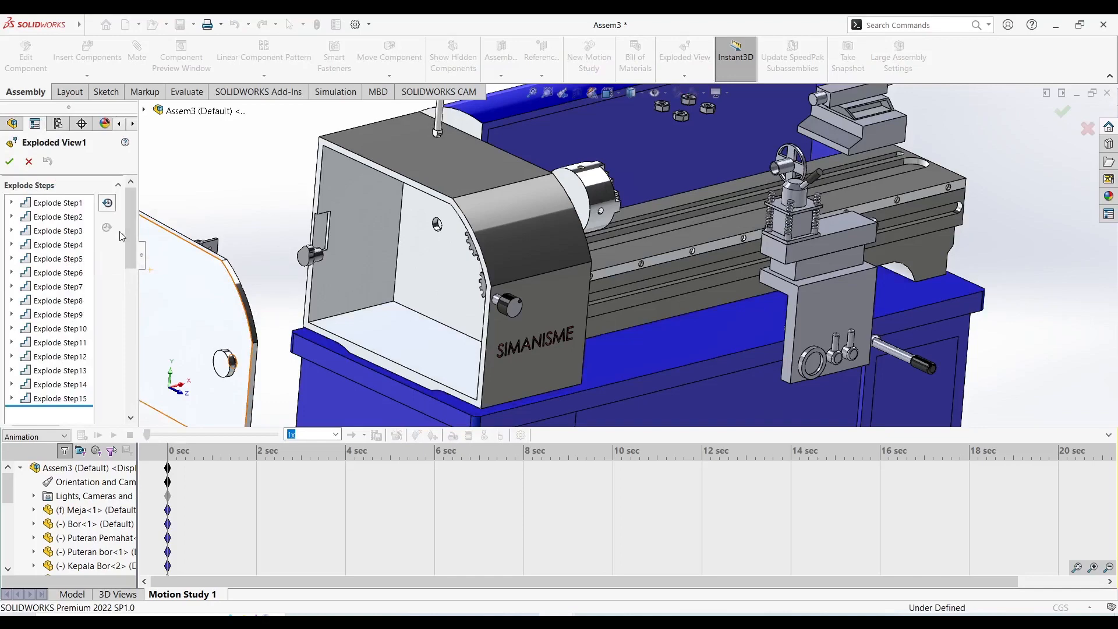
# Explode the lower headstock gear Gear mesin-2 about 36.0 cm outward in the negative X direction and complete the step.
pyautogui.moveTo(136, 230); pyautogui.dragTo(136, 301)
pyautogui.moveTo(250, 297); pyautogui.dragTo(294, 272, button='middle')
pyautogui.moveTo(488, 245)
pyautogui.mouseDown(button='middle')
pyautogui.moveTo(518, 211)
pyautogui.moveTo(504, 237)
pyautogui.mouseUp(button='middle')
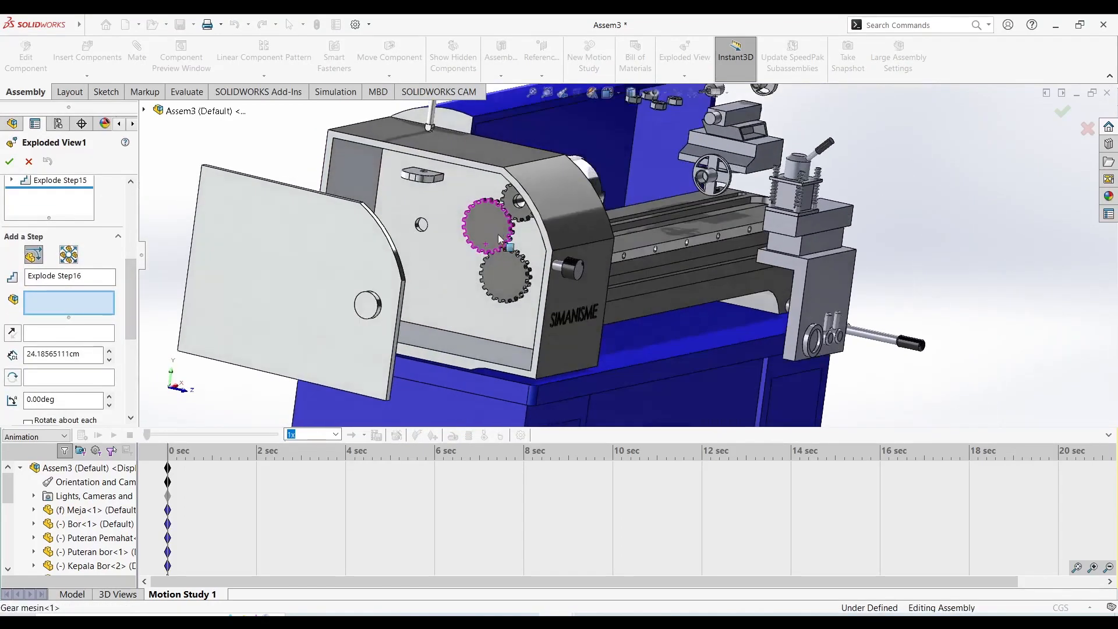
pyautogui.click(503, 277)
pyautogui.moveTo(409, 322); pyautogui.dragTo(539, 271, button='middle')
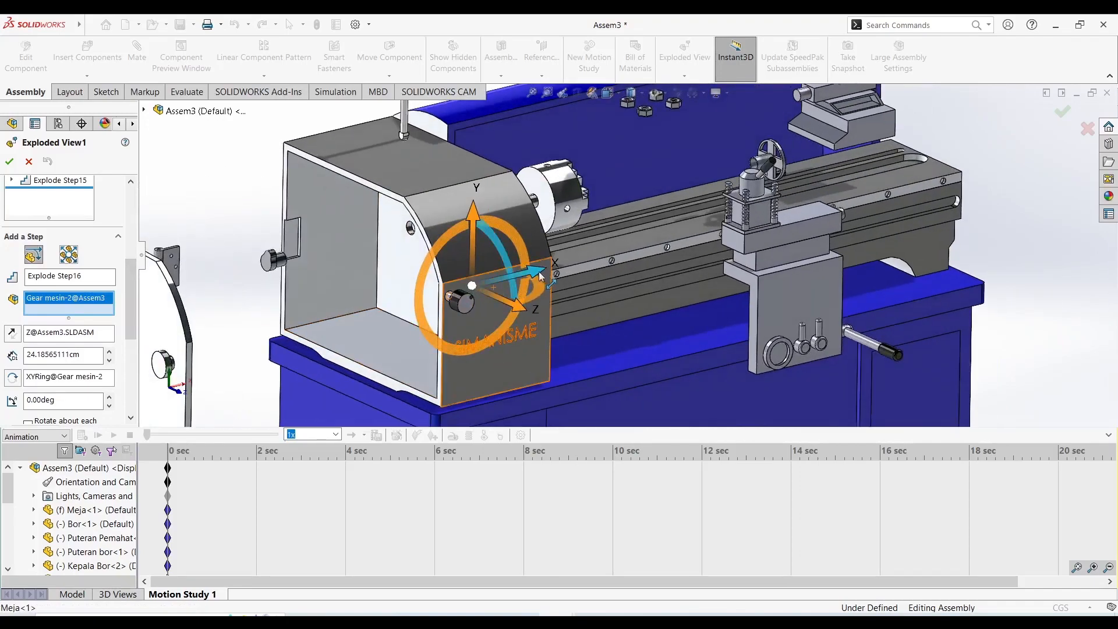
pyautogui.moveTo(539, 271); pyautogui.dragTo(319, 335)
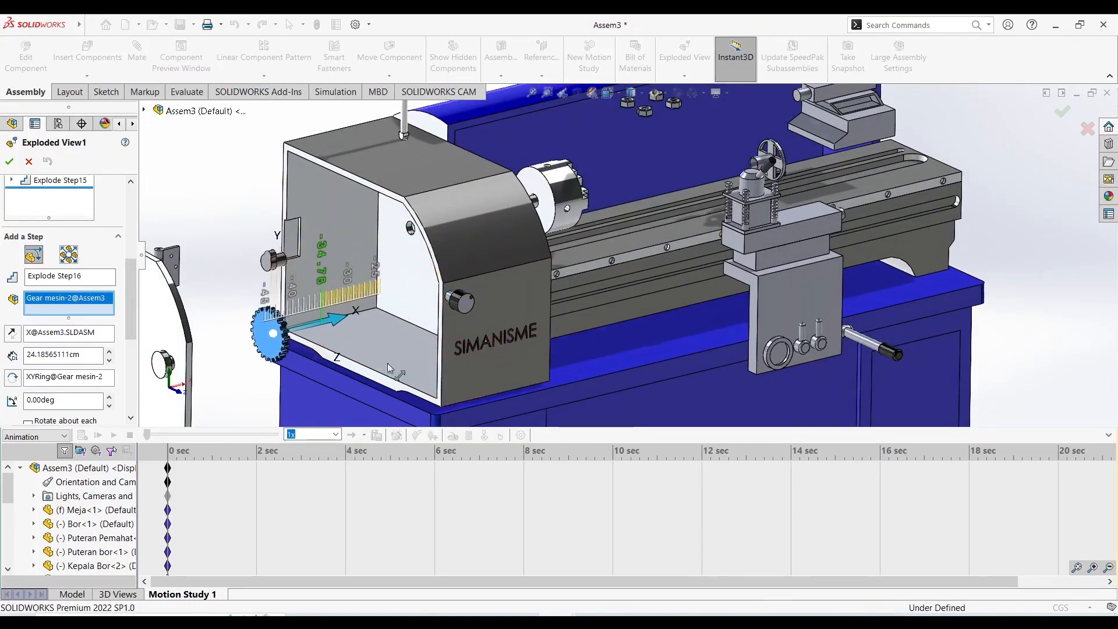
pyautogui.moveTo(386, 363); pyautogui.dragTo(363, 347, button='middle')
pyautogui.scroll(2, 363, 348)
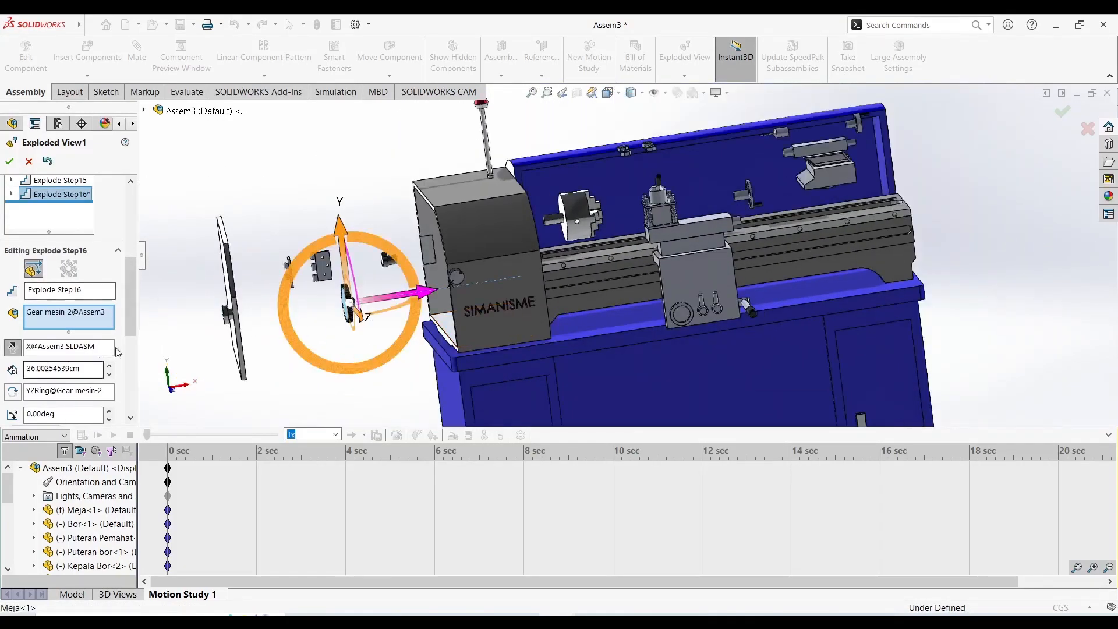
pyautogui.moveTo(131, 325); pyautogui.dragTo(130, 365)
pyautogui.click(49, 339)
# Explode the middle headstock gear Gear mesin-1 about 36.0 cm outward in the negative X direction and complete the step.
pyautogui.moveTo(381, 344); pyautogui.dragTo(507, 282, button='middle')
pyautogui.click(510, 277)
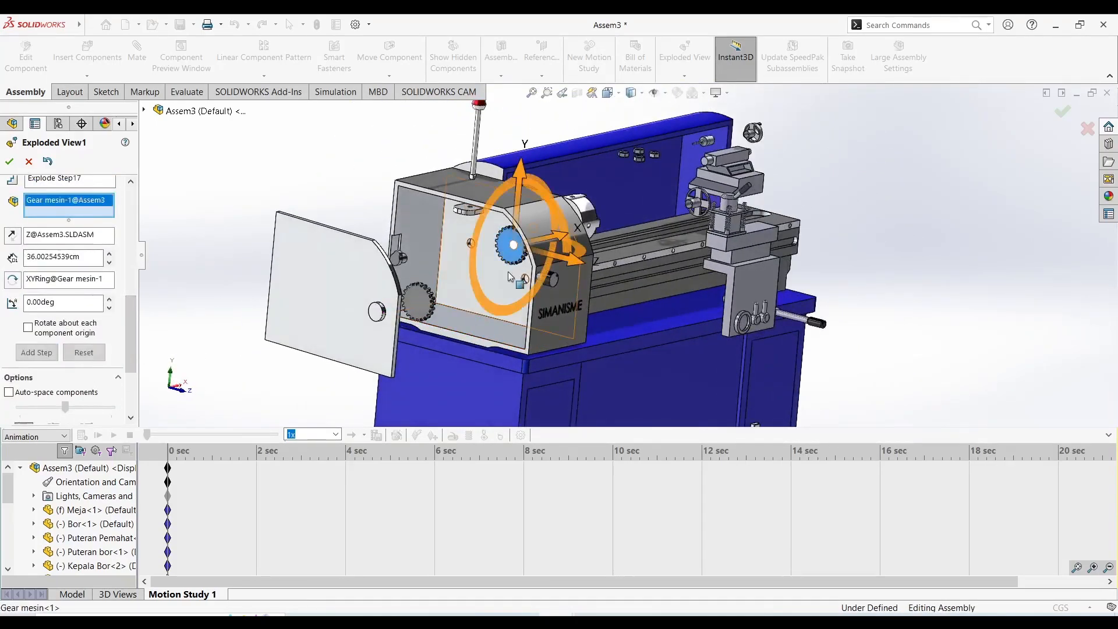
pyautogui.scroll(-4, 510, 277)
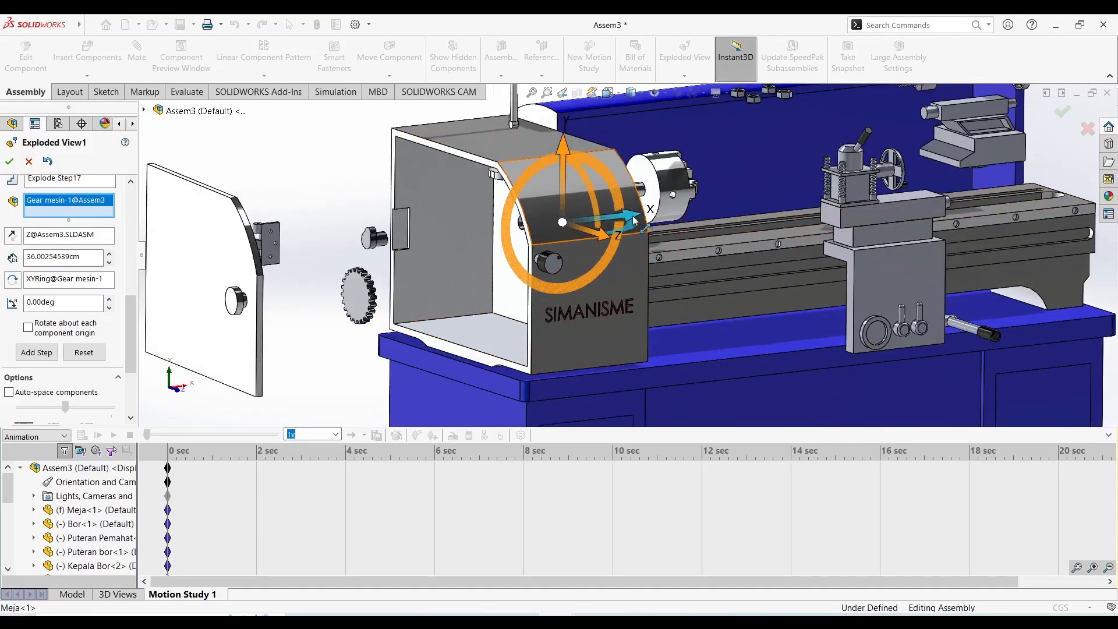
pyautogui.moveTo(634, 220); pyautogui.dragTo(422, 277)
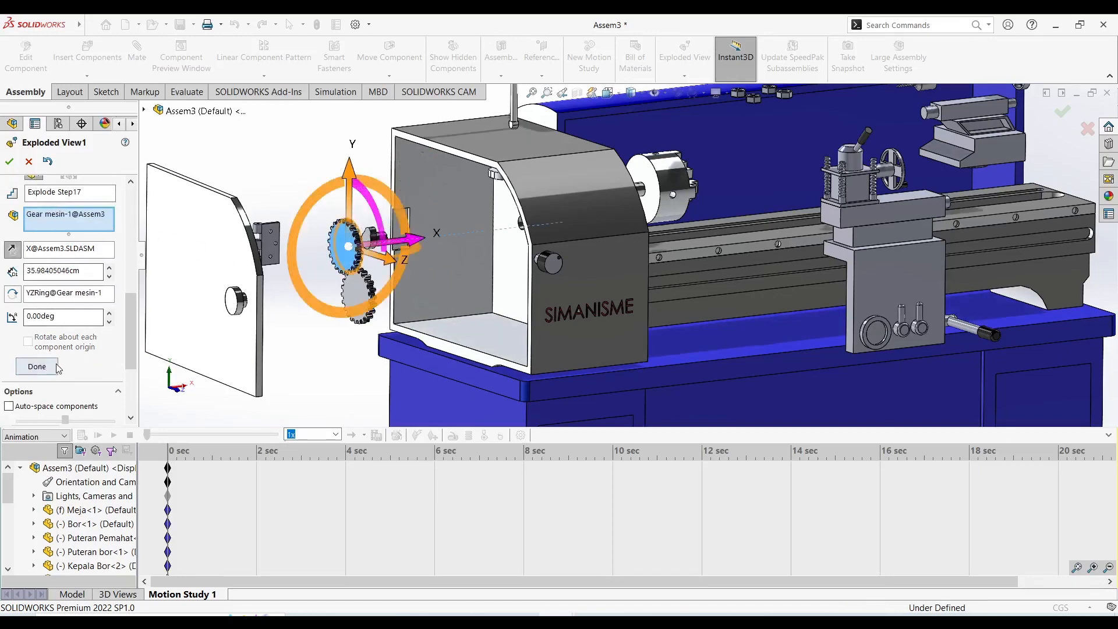
pyautogui.click(36, 366)
# Explode the chuck gear Gear ragum-1 about 36.0 cm out of the headstock along negative X, level with the other gears.
pyautogui.moveTo(512, 279); pyautogui.dragTo(582, 260, button='middle')
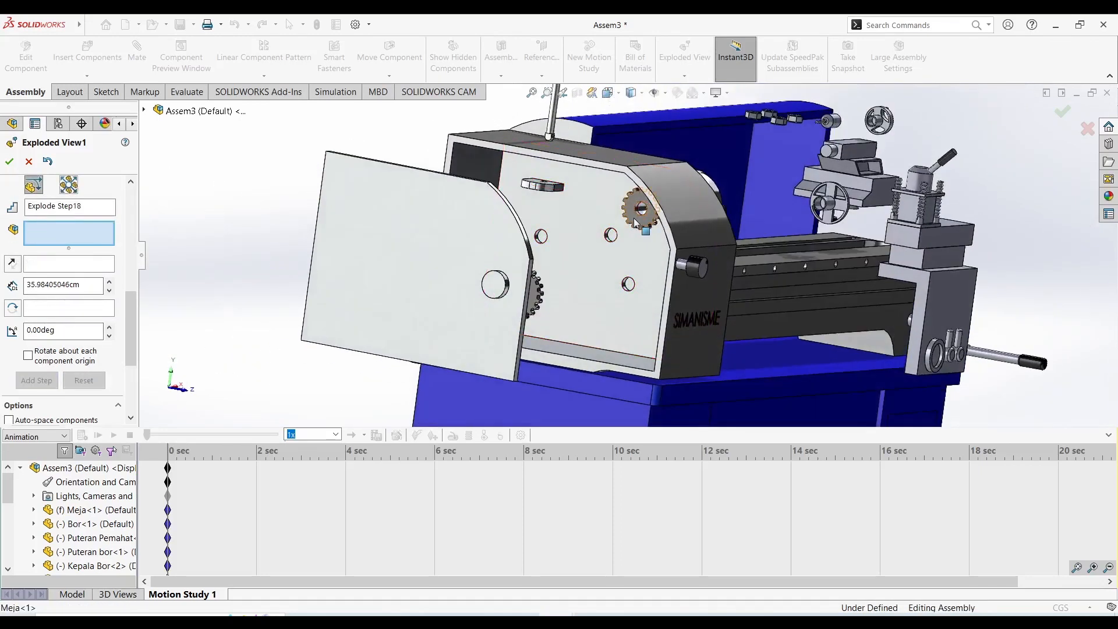
pyautogui.click(635, 223)
pyautogui.moveTo(652, 283); pyautogui.dragTo(563, 309, button='middle')
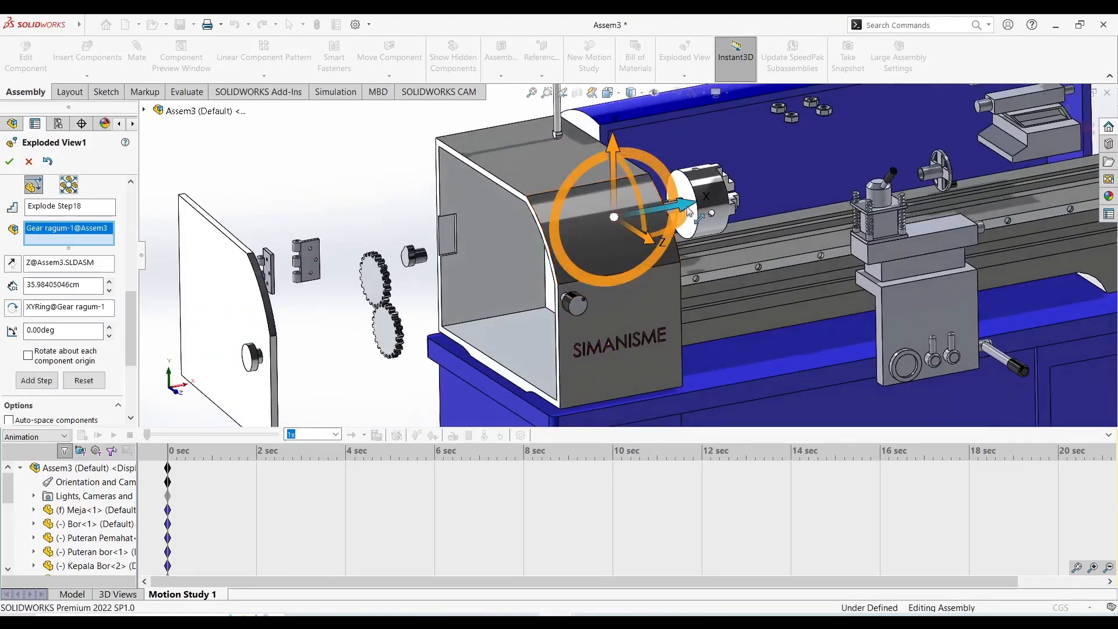
pyautogui.moveTo(688, 211); pyautogui.dragTo(464, 235)
pyautogui.moveTo(474, 312); pyautogui.dragTo(509, 389, button='middle')
pyautogui.scroll(3, 509, 389)
pyautogui.scroll(-4, 509, 390)
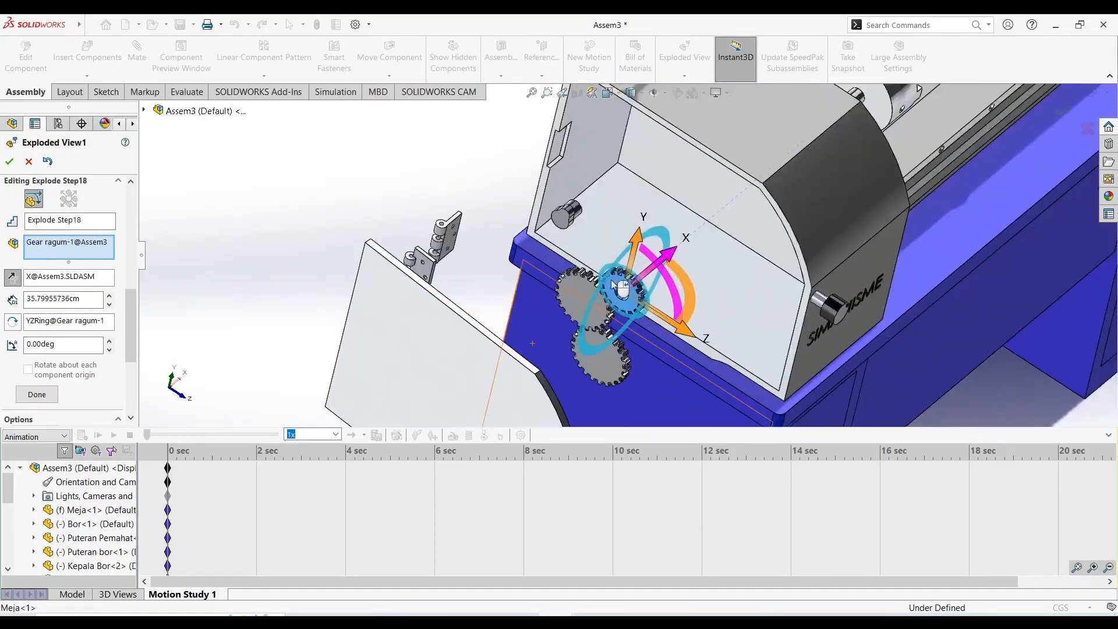
pyautogui.moveTo(621, 289); pyautogui.dragTo(448, 276, button='middle')
pyautogui.moveTo(561, 246); pyautogui.dragTo(567, 258)
pyautogui.moveTo(593, 304); pyautogui.dragTo(603, 248, button='middle')
pyautogui.click(56, 387)
# Review the full lathe and its explode steps, and accept the edited exploded view.
pyautogui.press('f')
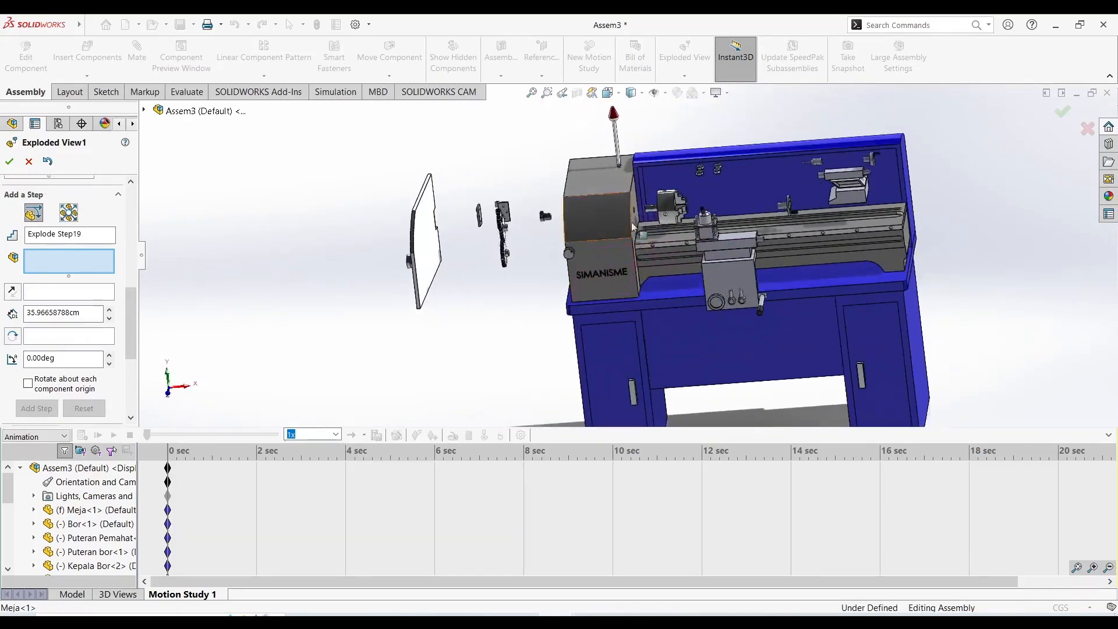
pyautogui.scroll(-2, 672, 205)
pyautogui.moveTo(672, 204); pyautogui.dragTo(702, 195, button='middle')
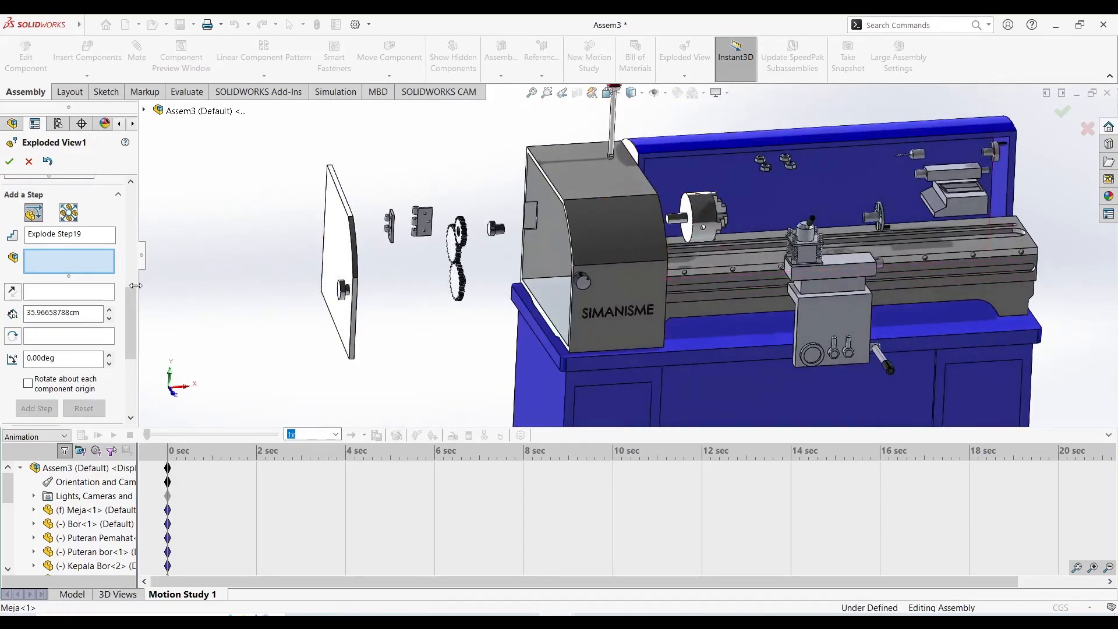
pyautogui.moveTo(133, 305); pyautogui.dragTo(132, 224)
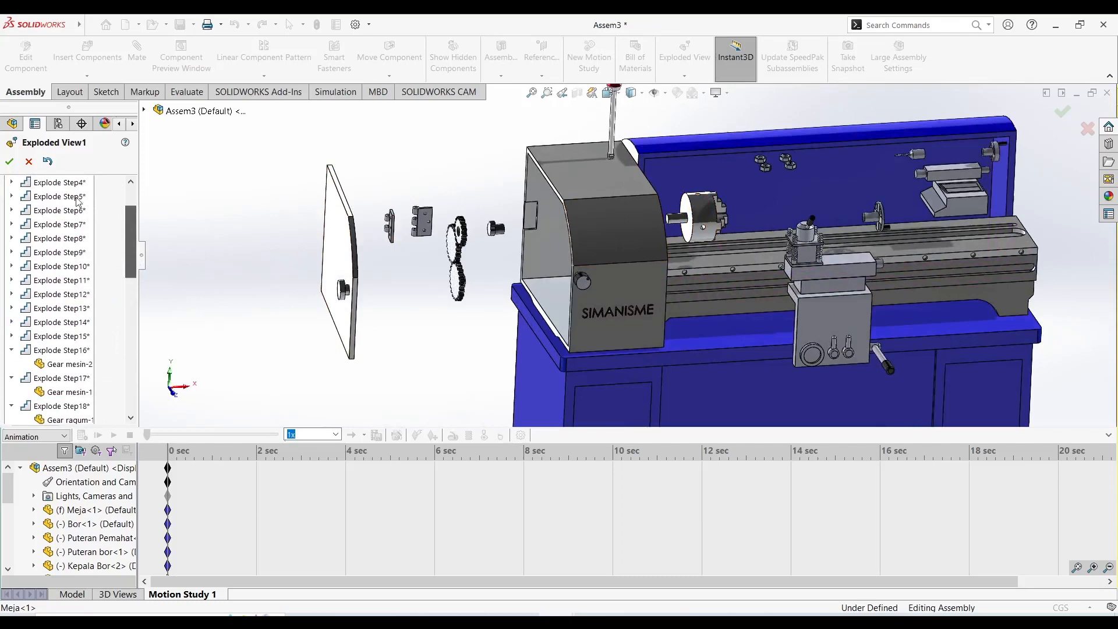
pyautogui.click(9, 161)
pyautogui.scroll(4, 780, 226)
pyautogui.scroll(-2, 780, 224)
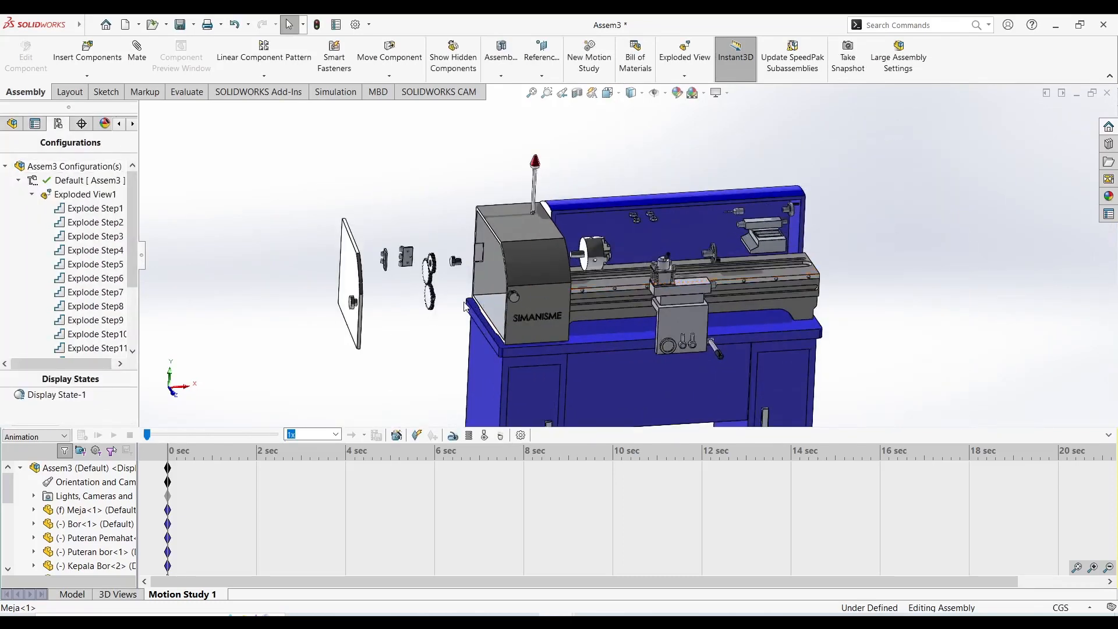
pyautogui.scroll(2, 593, 286)
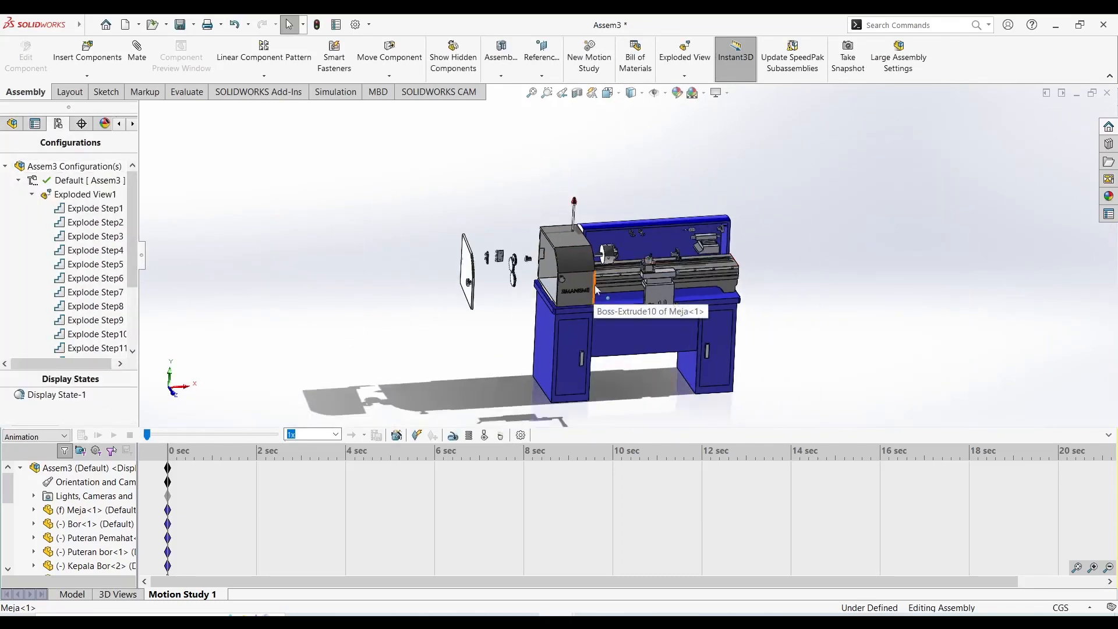
pyautogui.scroll(2, 625, 296)
pyautogui.scroll(-1, 626, 296)
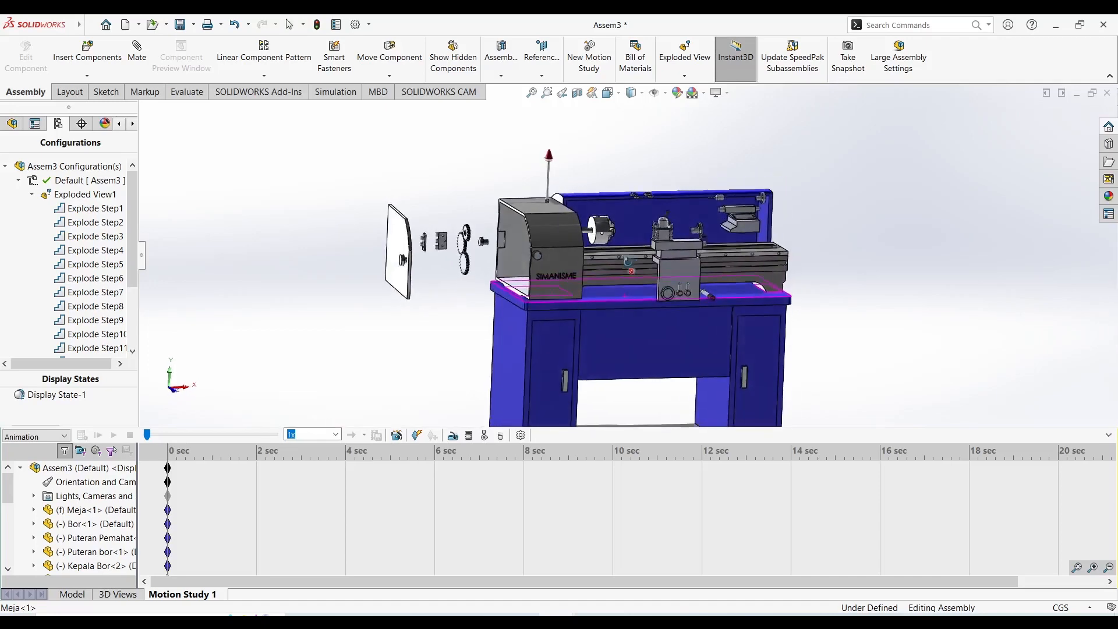
pyautogui.scroll(-3, 517, 255)
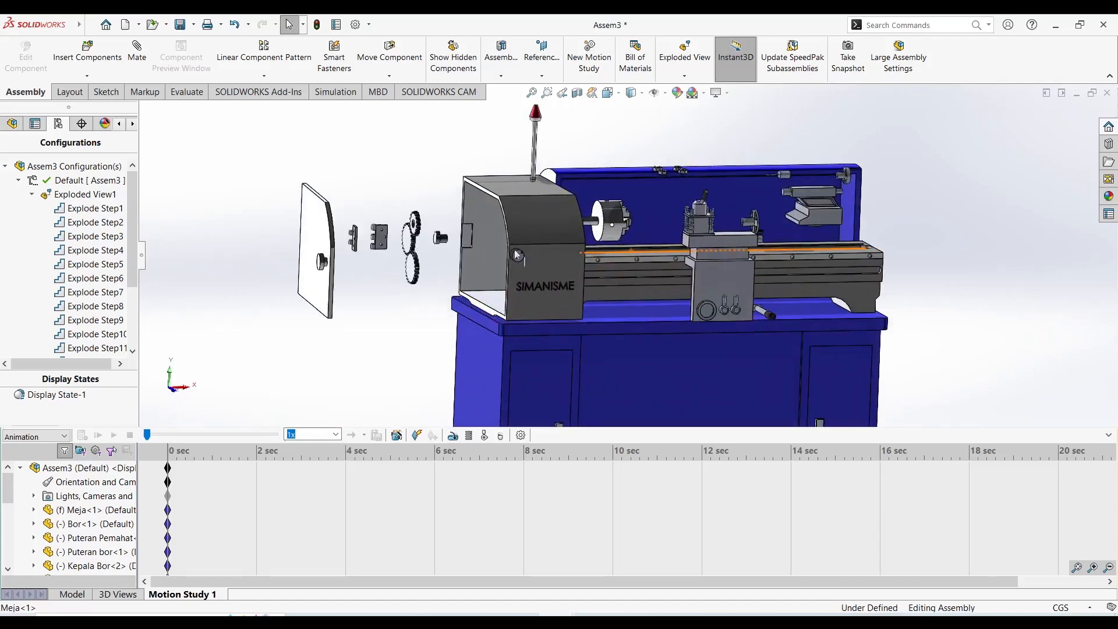
# Collapse Exploded View1 under the Default configuration to reassemble the lathe.
pyautogui.click(19, 180)
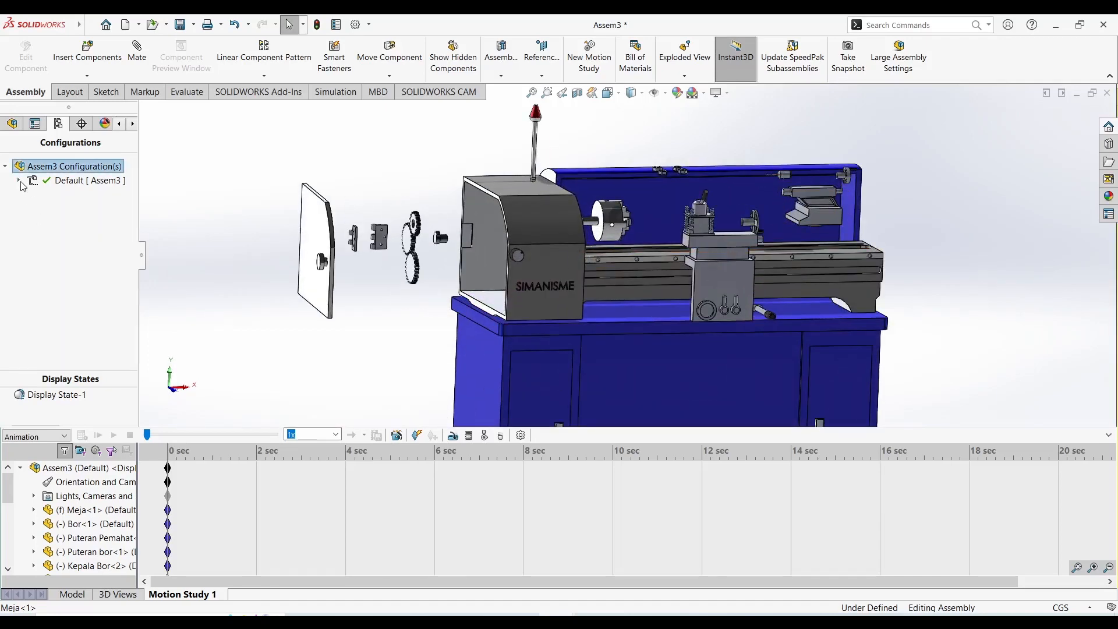
pyautogui.rightClick(76, 181)
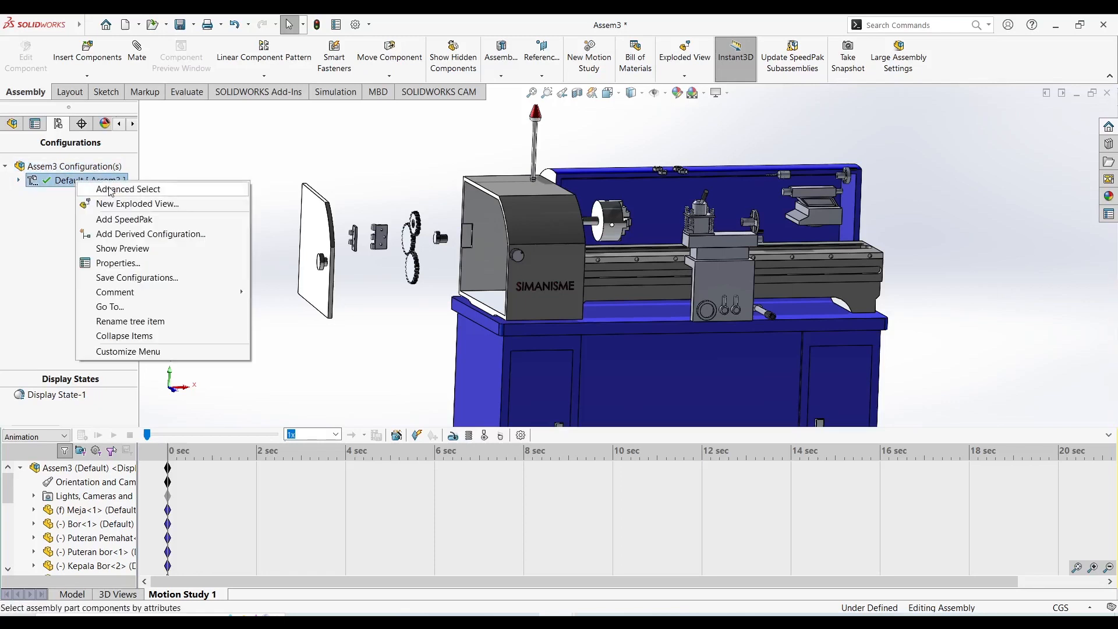
pyautogui.click(21, 204)
pyautogui.rightClick(56, 167)
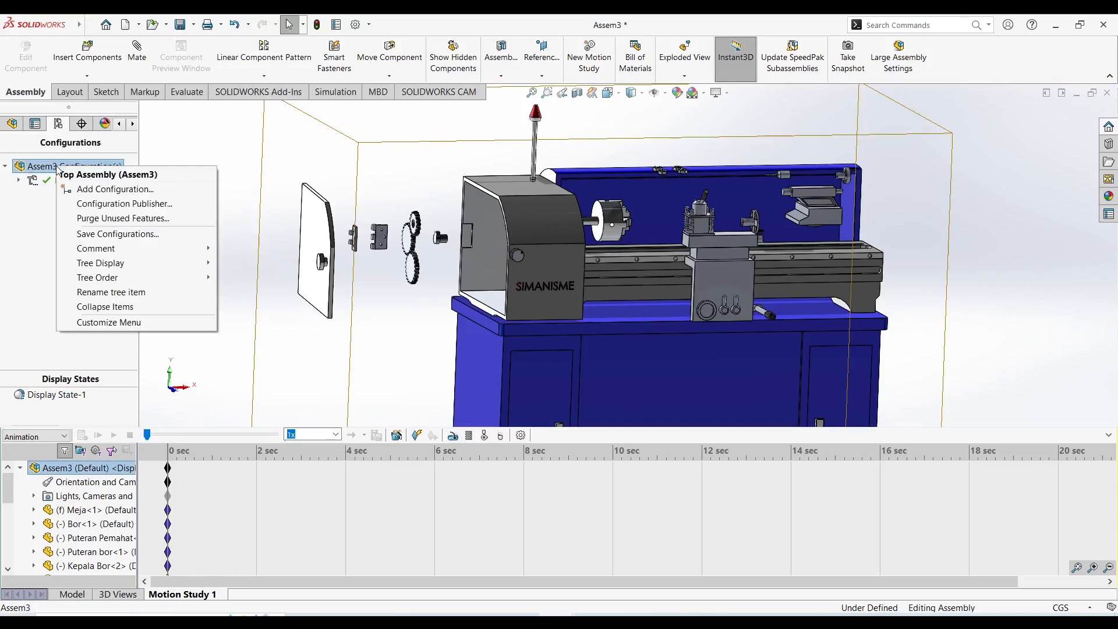
pyautogui.click(3, 229)
pyautogui.click(18, 180)
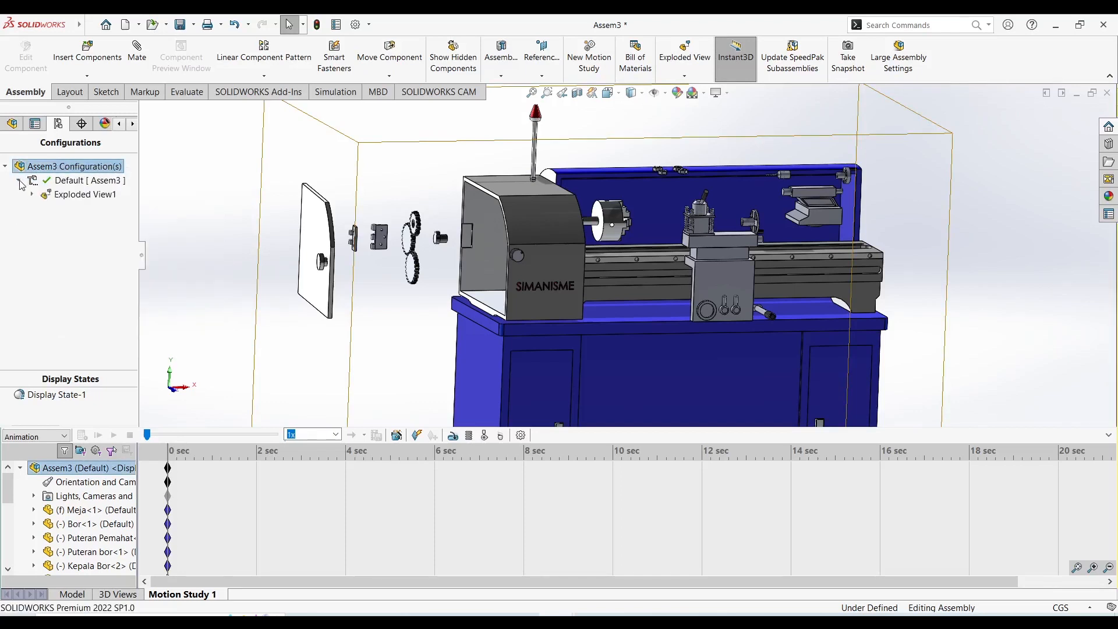
pyautogui.rightClick(76, 195)
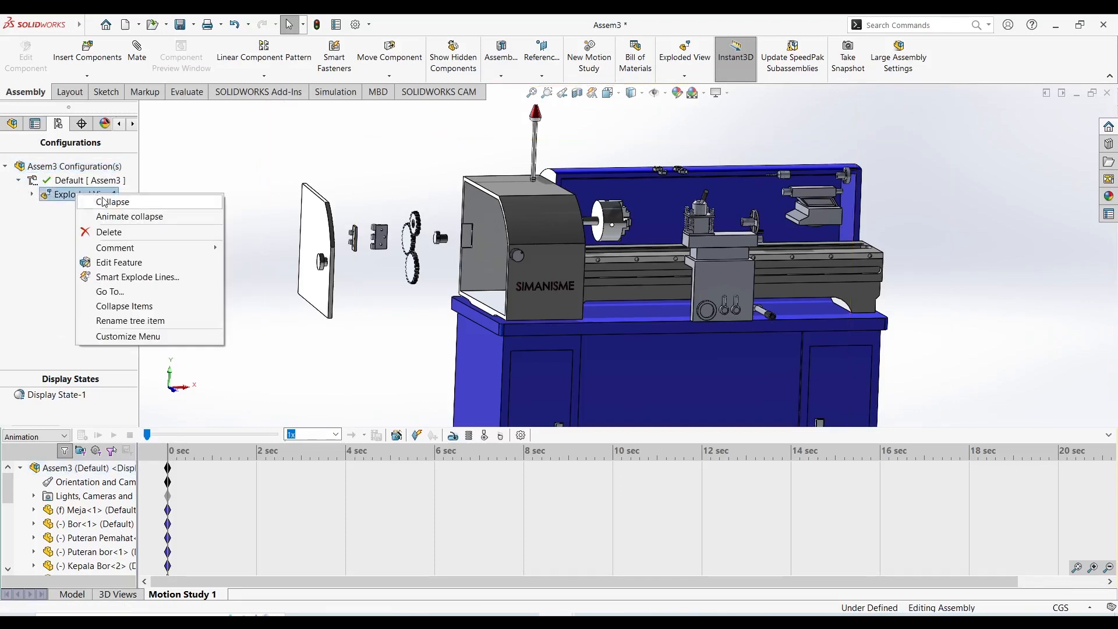
pyautogui.click(104, 202)
# Swing the headstock door open outward on its hinge.
pyautogui.moveTo(559, 228); pyautogui.dragTo(515, 257, button='middle')
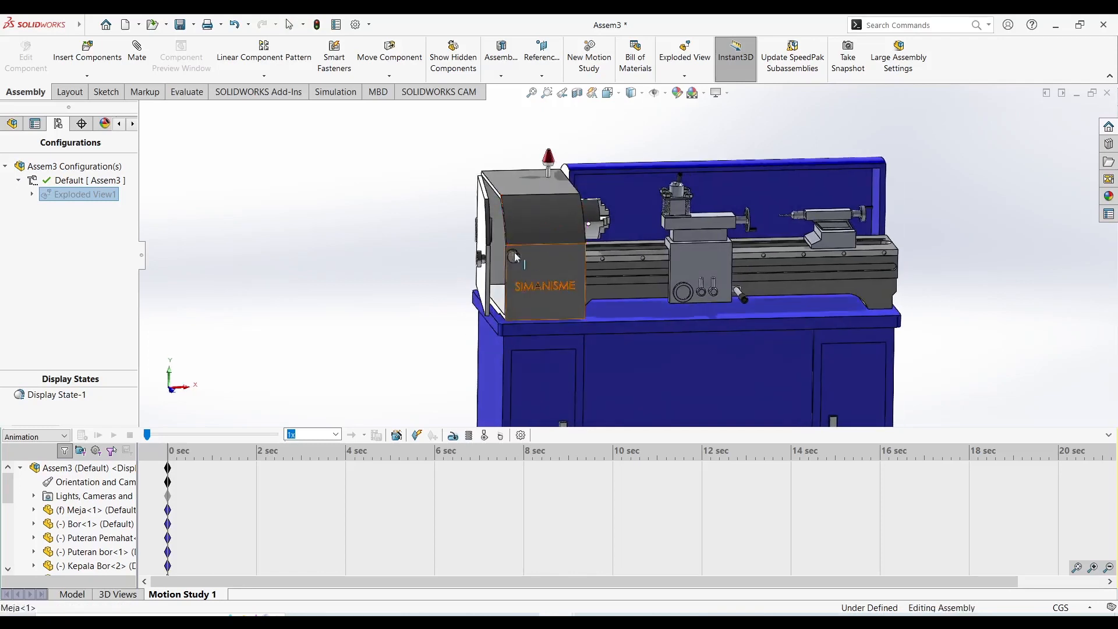
pyautogui.moveTo(488, 260); pyautogui.dragTo(388, 256)
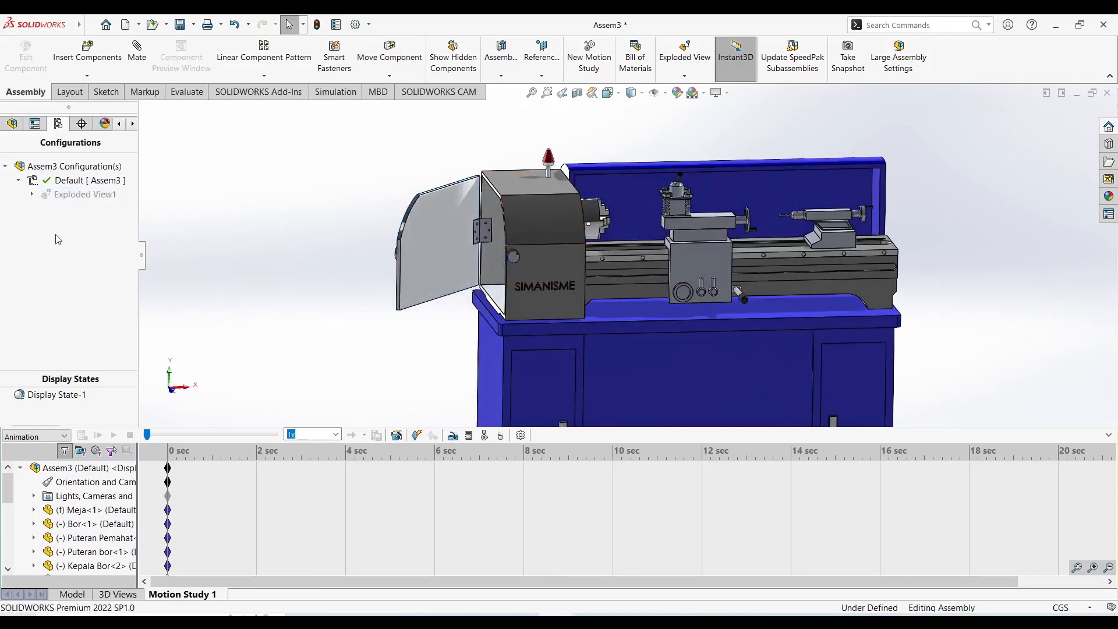
# Explode Exploded View1 in the Default configuration to separate the lathe components.
pyautogui.rightClick(77, 201)
pyautogui.click(99, 205)
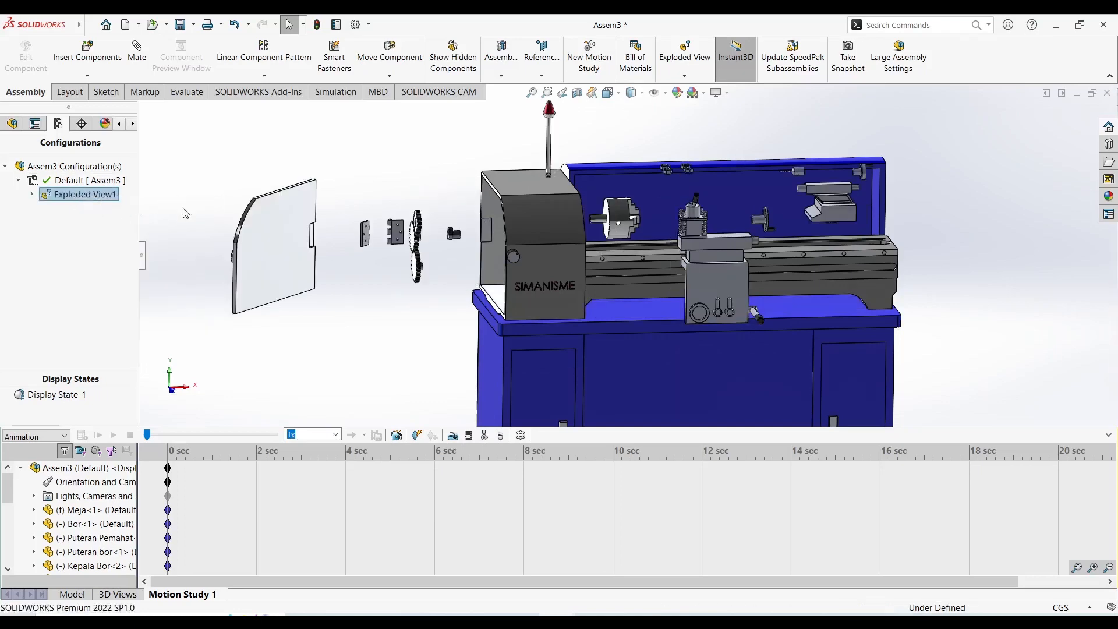
pyautogui.scroll(5, 589, 247)
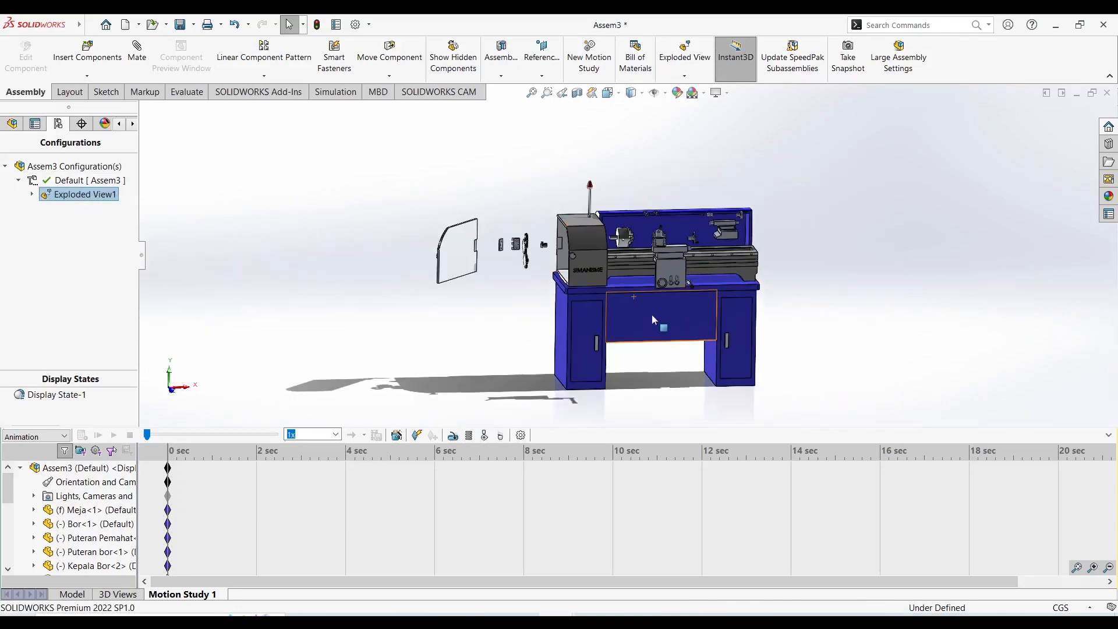
# Examine the exploded lathe from several angles, including the separated door, hinge parts, gears, chuck and tailstock.
pyautogui.scroll(-2, 637, 296)
pyautogui.scroll(2, 637, 297)
pyautogui.scroll(-3, 641, 227)
pyautogui.moveTo(642, 226)
pyautogui.mouseDown(button='middle')
pyautogui.moveTo(618, 204)
pyautogui.moveTo(590, 219)
pyautogui.moveTo(656, 214)
pyautogui.moveTo(668, 226)
pyautogui.moveTo(653, 232)
pyautogui.mouseUp(button='middle')
pyautogui.scroll(3, 650, 238)
pyautogui.scroll(-2, 658, 246)
pyautogui.scroll(3, 659, 246)
pyautogui.scroll(-2, 577, 328)
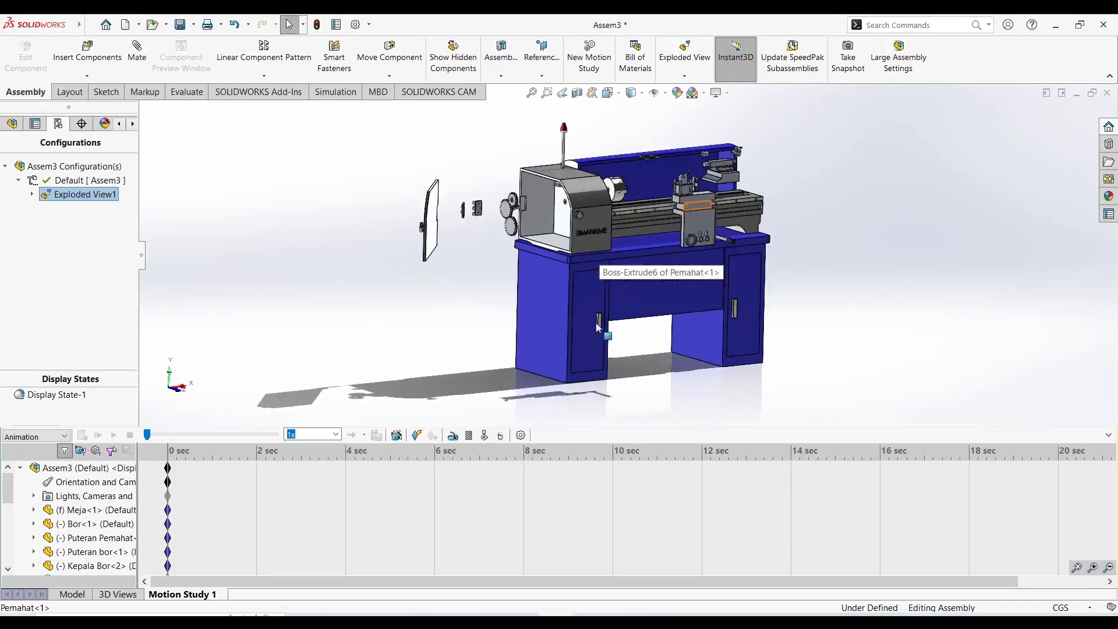
pyautogui.scroll(-5, 660, 178)
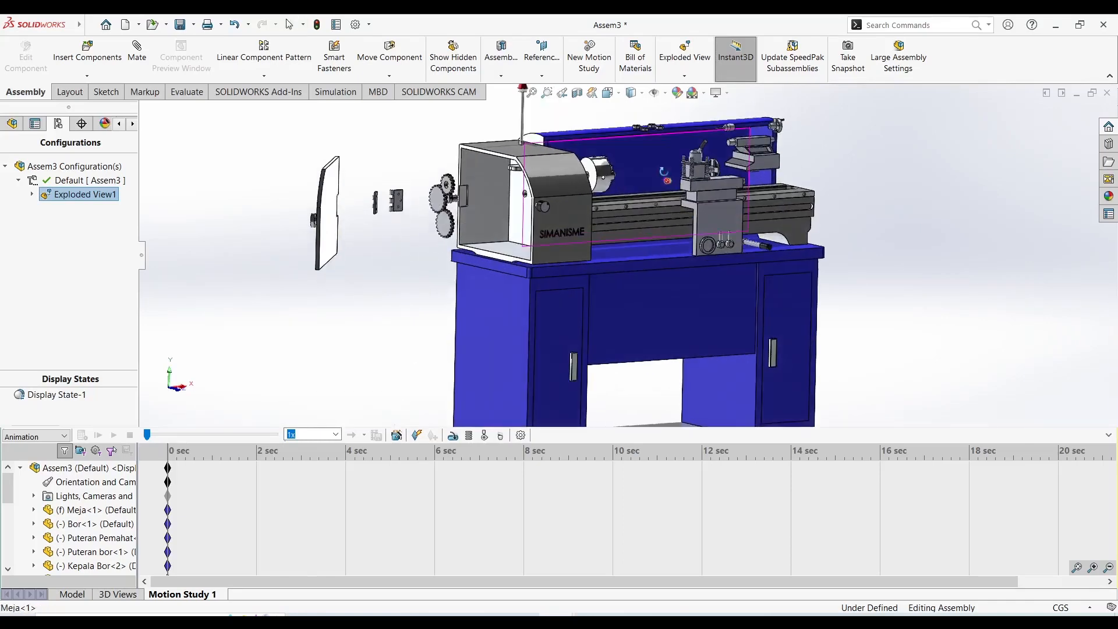
pyautogui.scroll(2, 663, 167)
pyautogui.scroll(-2, 662, 167)
pyautogui.moveTo(612, 222); pyautogui.dragTo(604, 223, button='middle')
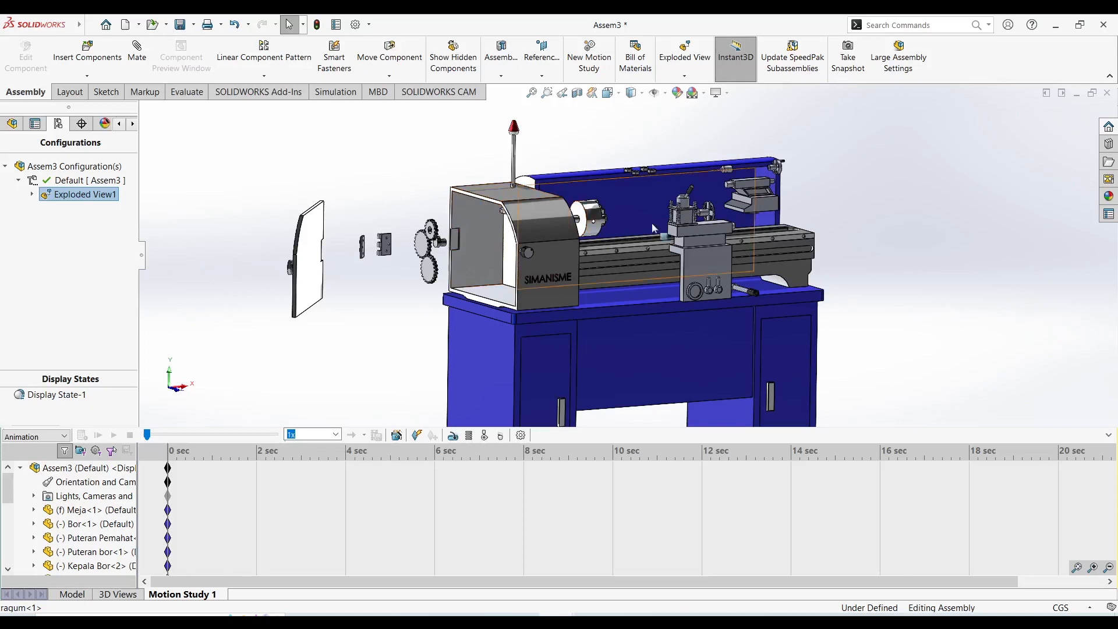
# Try the Shaded display style without edges on the exploded lathe, and restore Shaded With Edges.
pyautogui.click(641, 94)
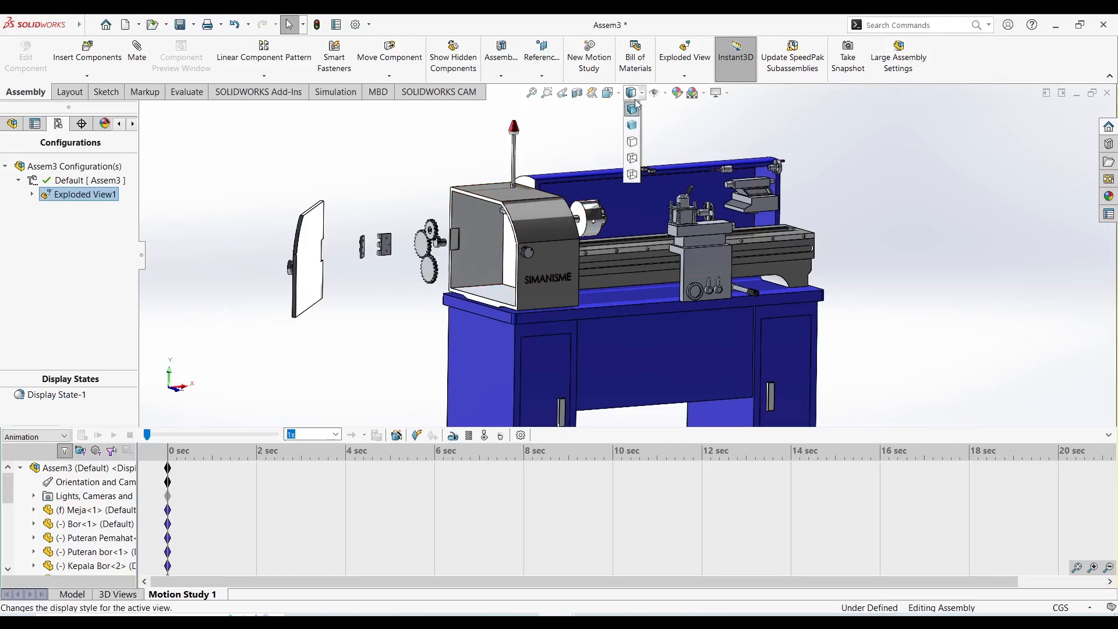
pyautogui.click(633, 128)
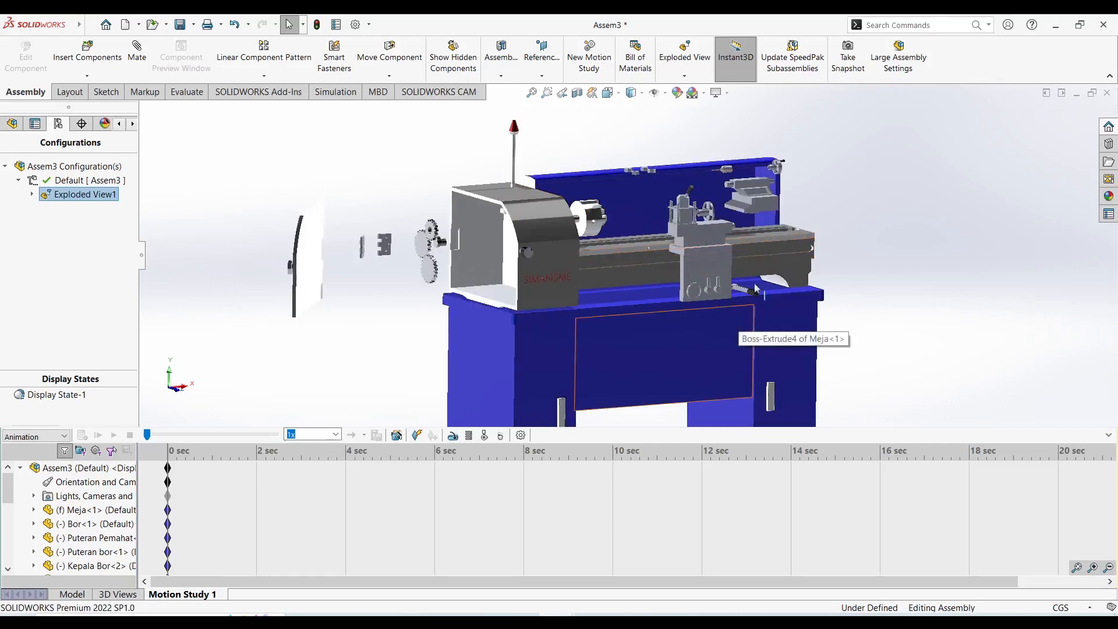
pyautogui.scroll(-5, 569, 251)
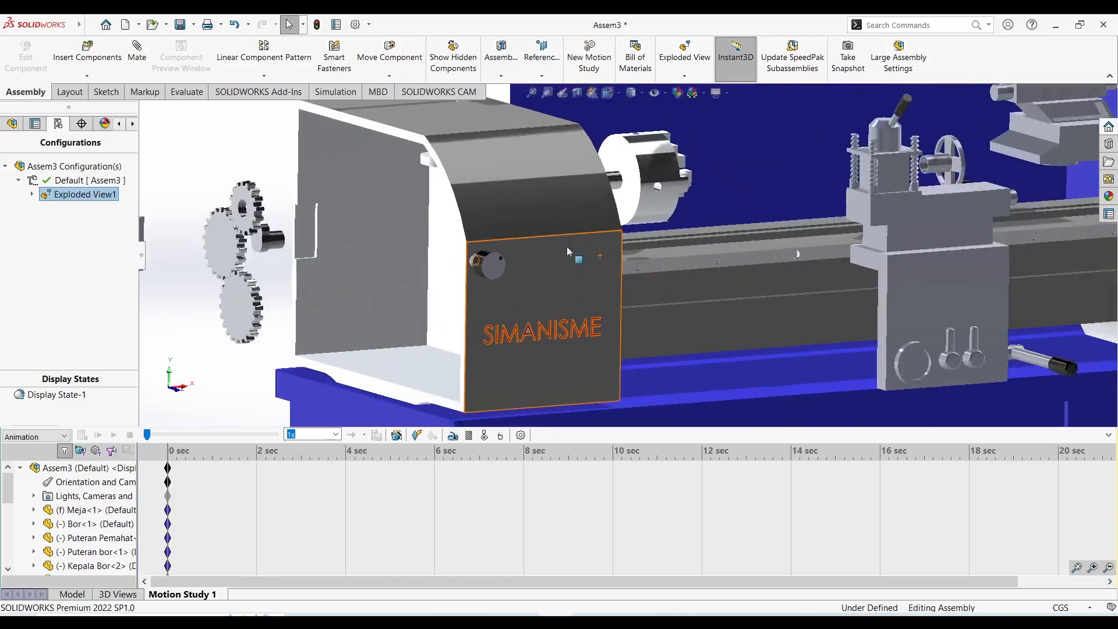
pyautogui.scroll(3, 568, 246)
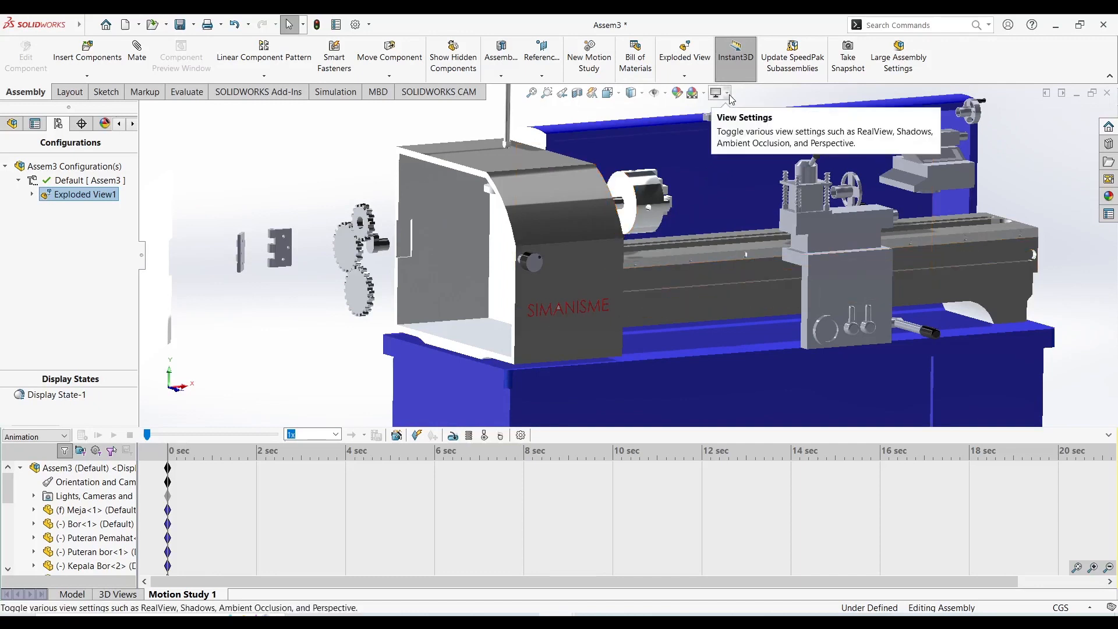
pyautogui.click(728, 94)
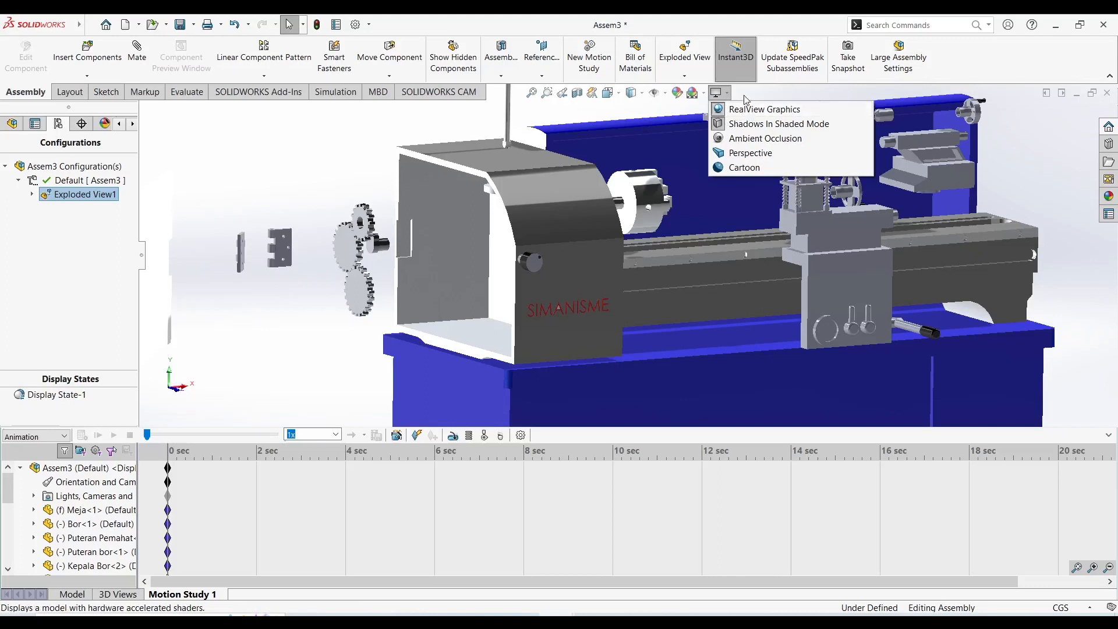
pyautogui.click(839, 215)
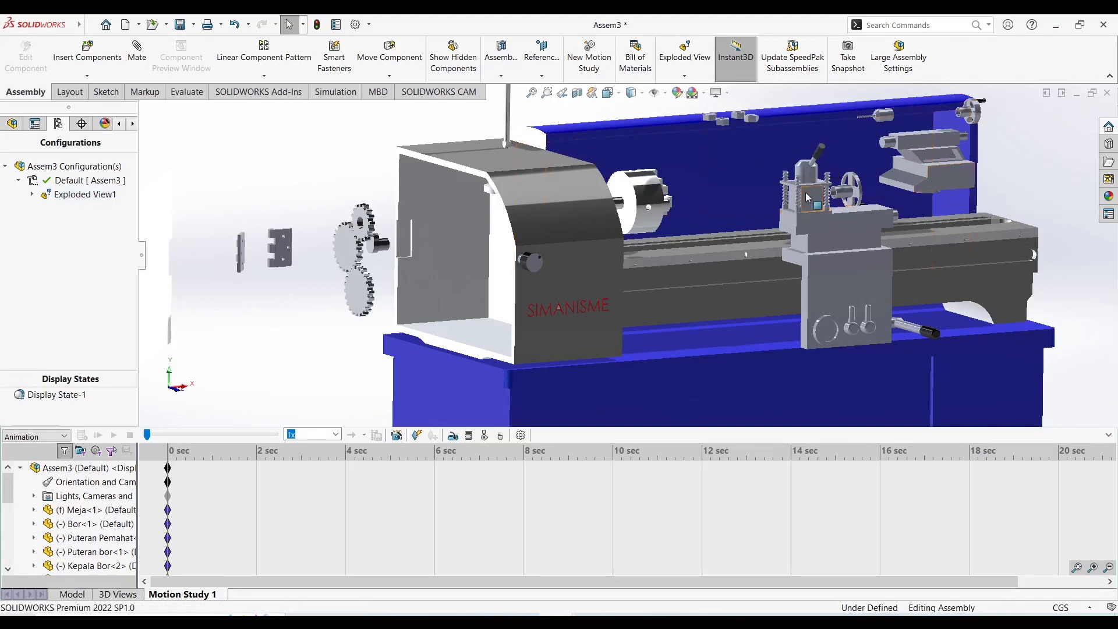
pyautogui.scroll(1, 713, 253)
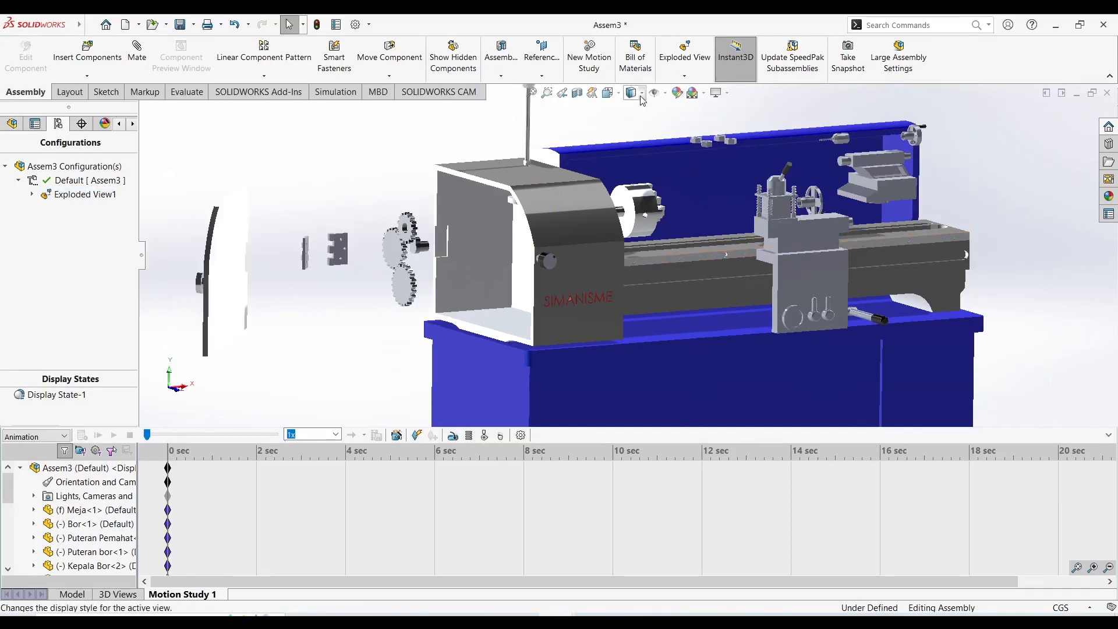
pyautogui.scroll(2, 672, 181)
pyautogui.scroll(-2, 786, 247)
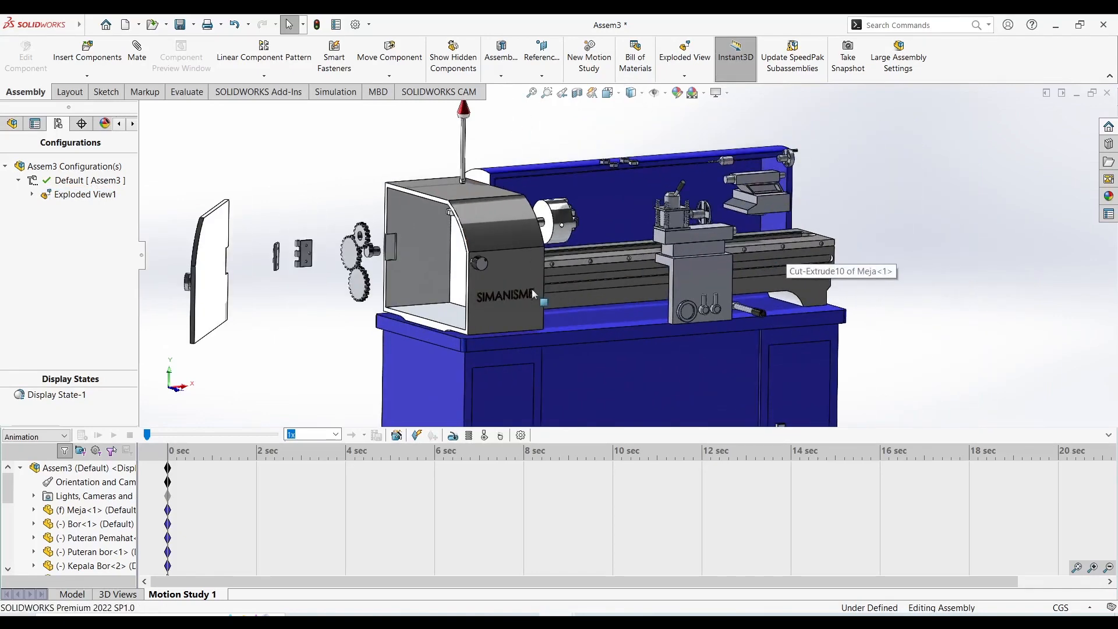
# Inspect the layout of the exploded lathe as a whole before animating its collapse.
pyautogui.scroll(4, 532, 290)
pyautogui.scroll(-2, 574, 362)
pyautogui.scroll(2, 562, 246)
pyautogui.scroll(-2, 706, 264)
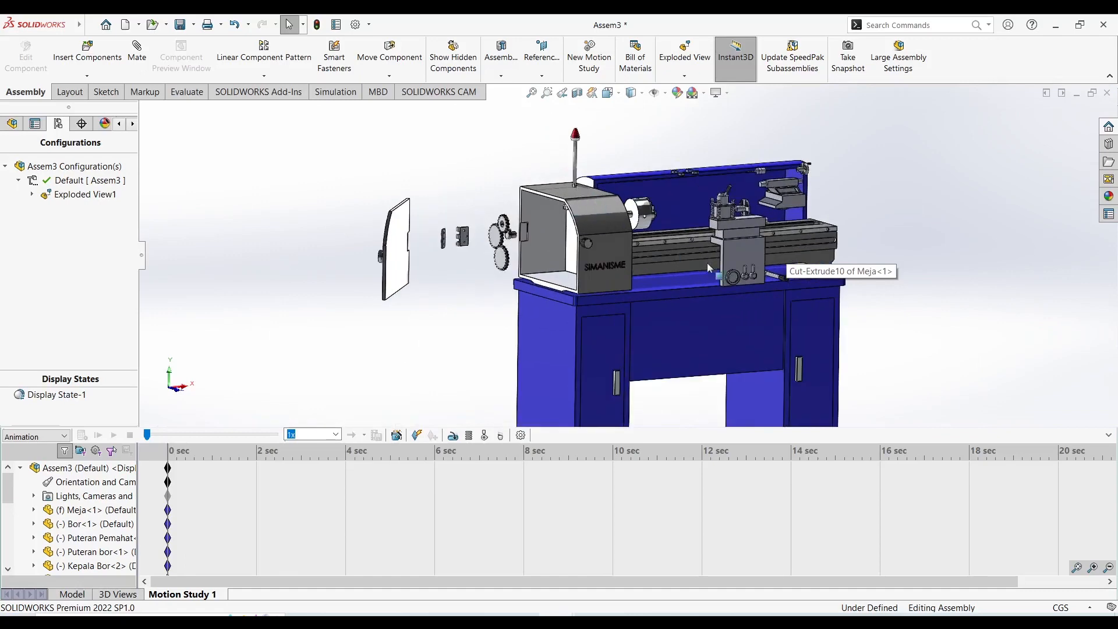
pyautogui.scroll(2, 640, 245)
pyautogui.scroll(-2, 585, 231)
pyautogui.scroll(-2, 769, 137)
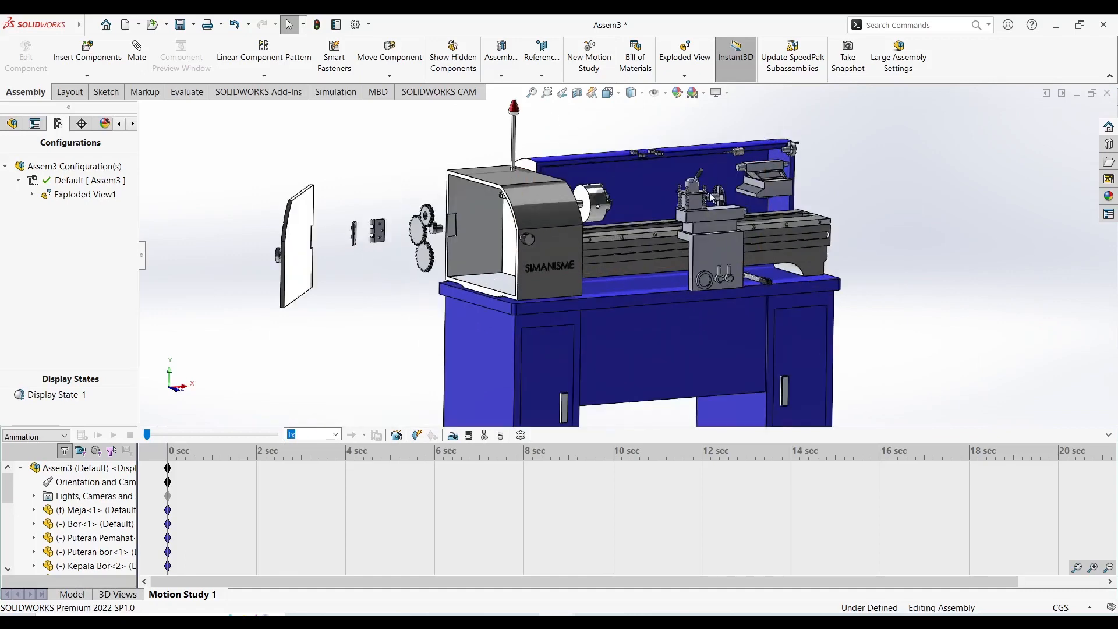
pyautogui.scroll(-2, 669, 175)
pyautogui.scroll(2, 606, 186)
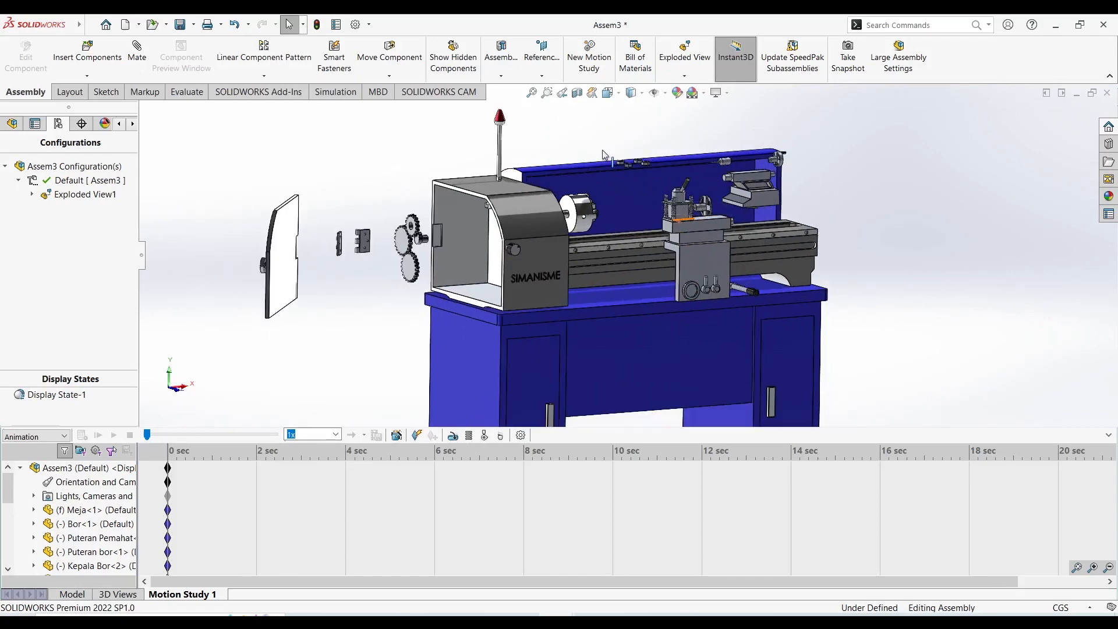
pyautogui.scroll(1, 587, 147)
pyautogui.scroll(-1, 587, 148)
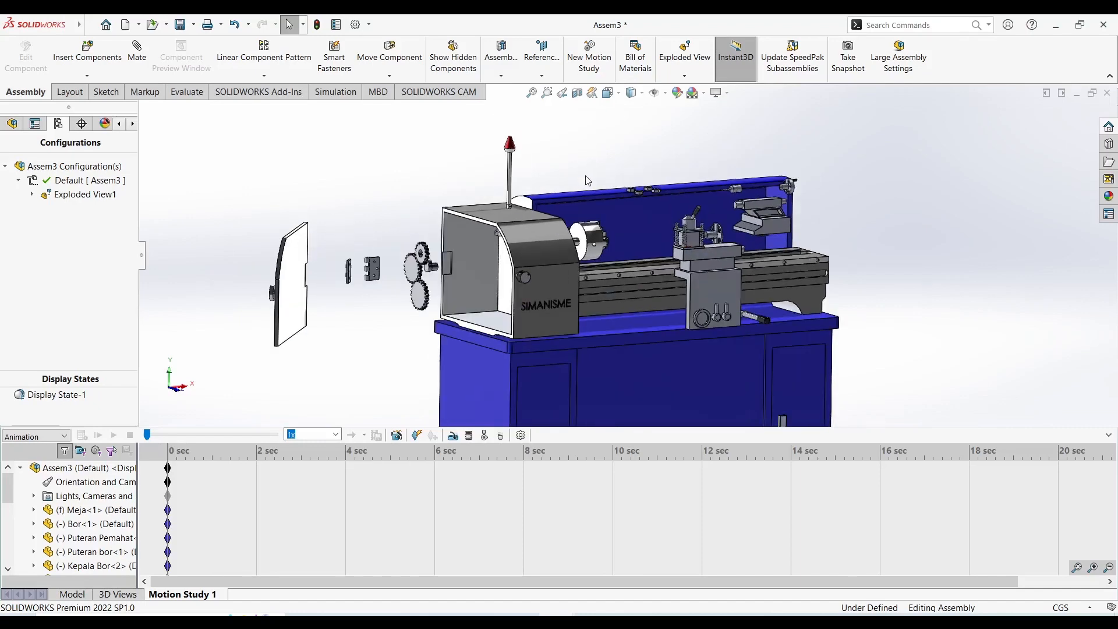
pyautogui.scroll(-2, 591, 181)
pyautogui.scroll(2, 591, 181)
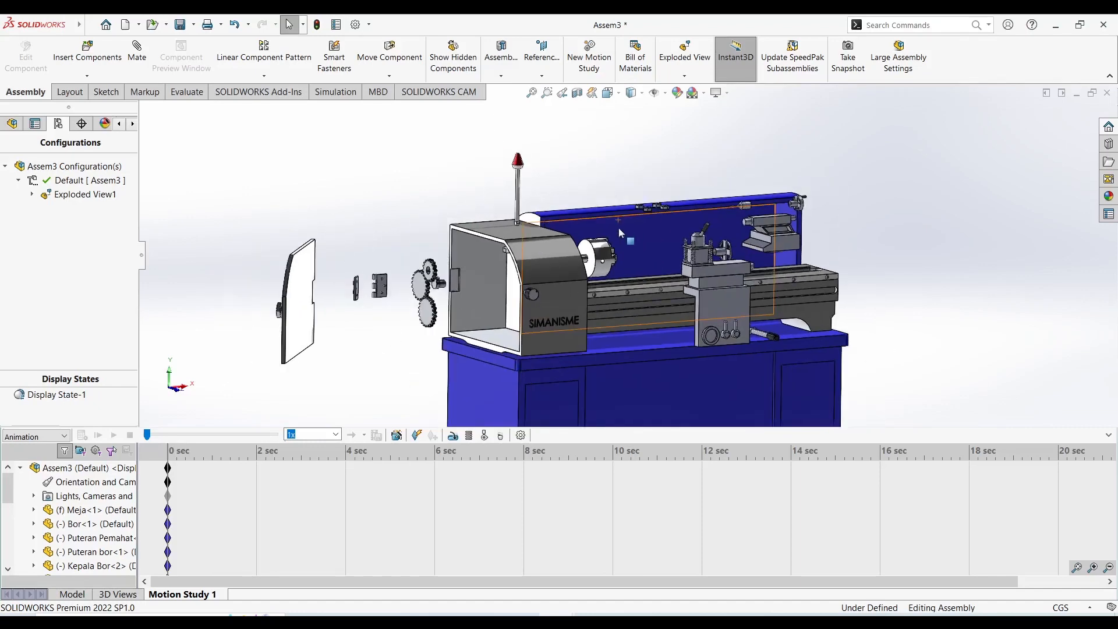
# Start the animated collapse of Exploded View1.
pyautogui.rightClick(64, 183)
pyautogui.rightClick(47, 195)
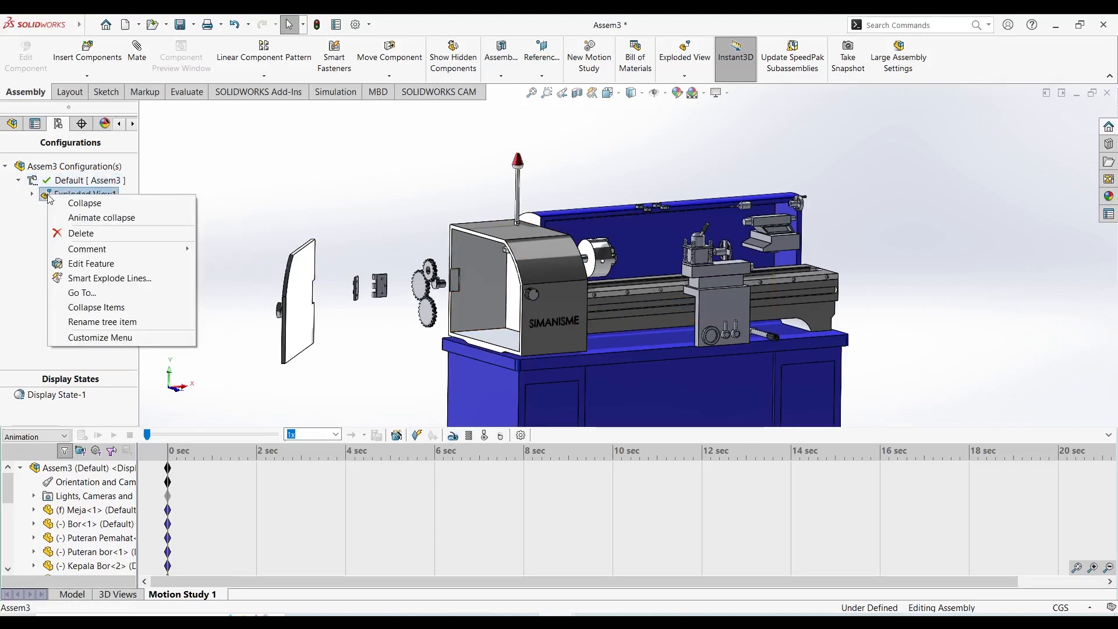
pyautogui.click(87, 218)
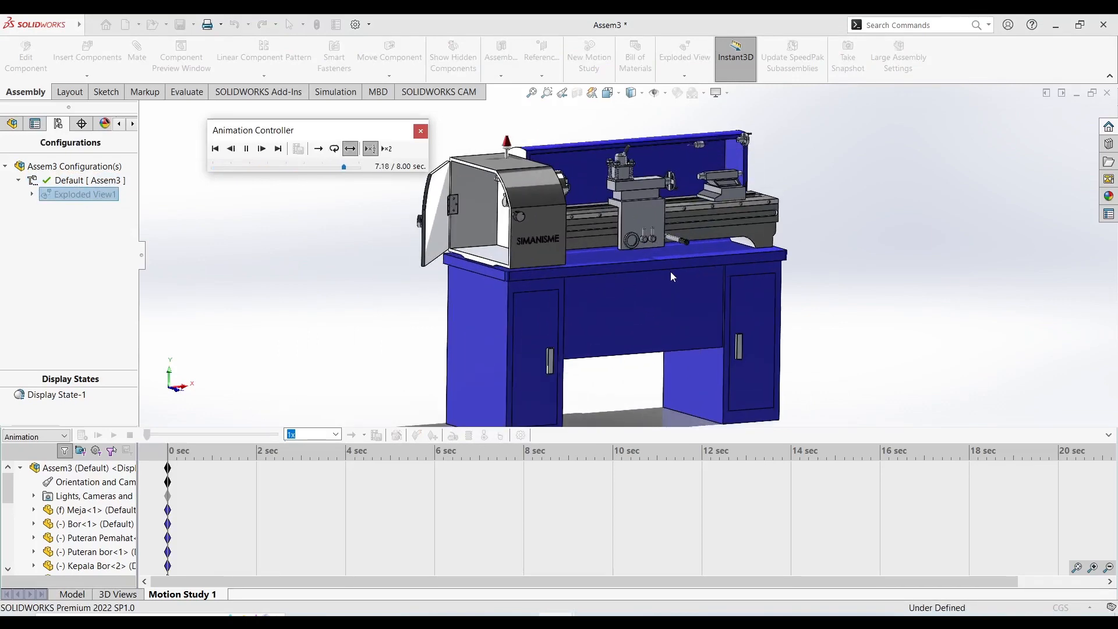
# Try the Loop and Reciprocate playback modes, and set the collapse animation to regular speed in Normal mode.
pyautogui.click(320, 152)
pyautogui.click(333, 151)
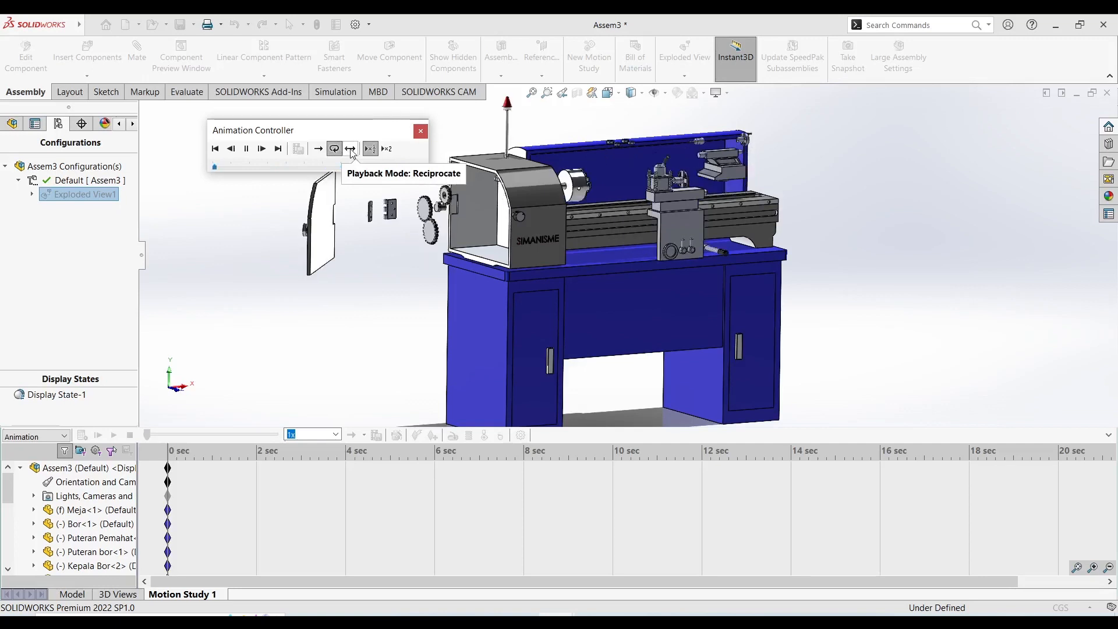
pyautogui.click(350, 150)
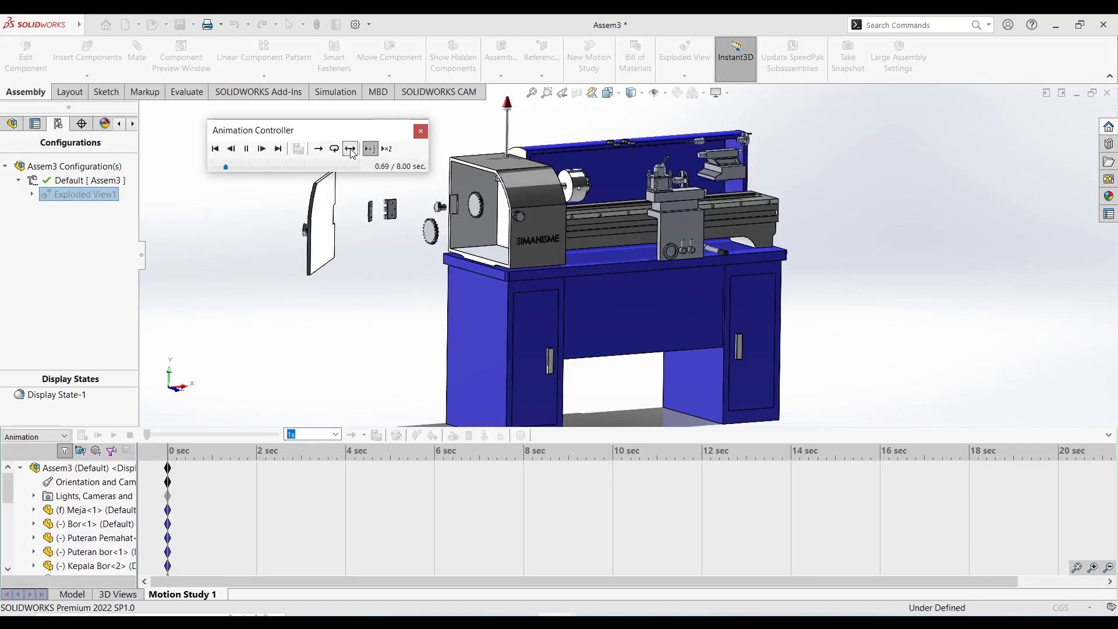
pyautogui.click(386, 150)
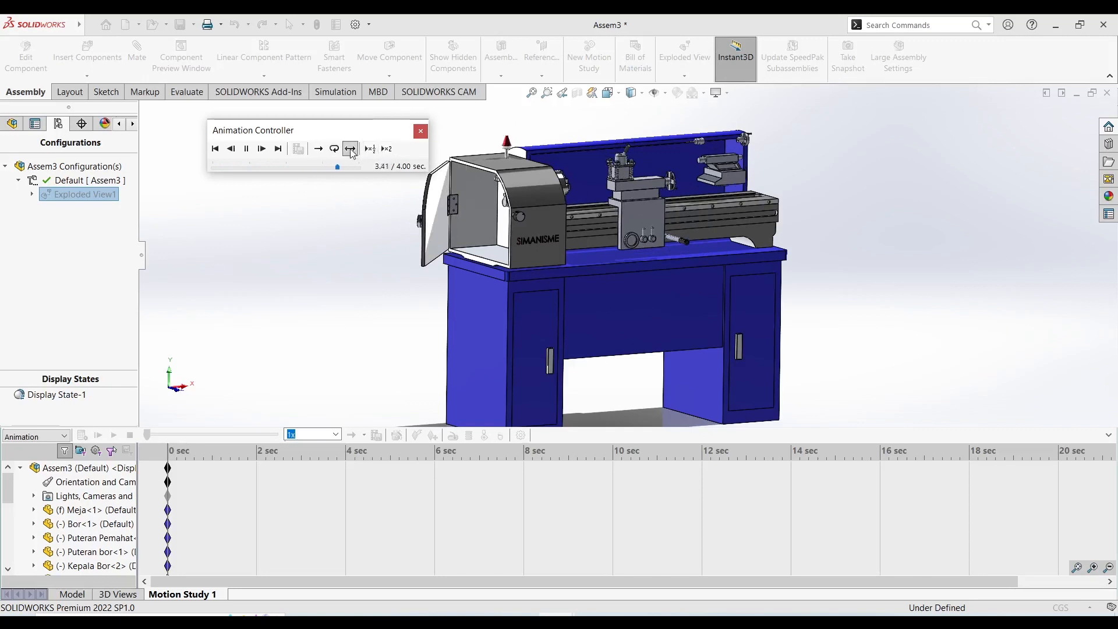
pyautogui.click(318, 150)
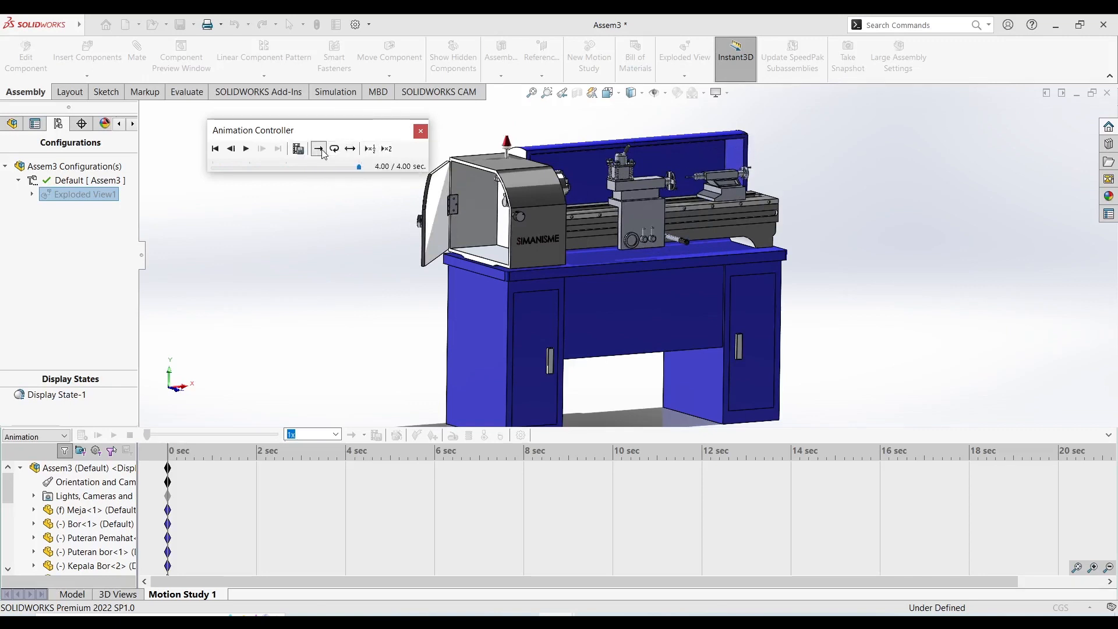
# Preview the collapse animation by scrubbing and playing it, and return it to 0.00 seconds.
pyautogui.moveTo(359, 167); pyautogui.dragTo(244, 168)
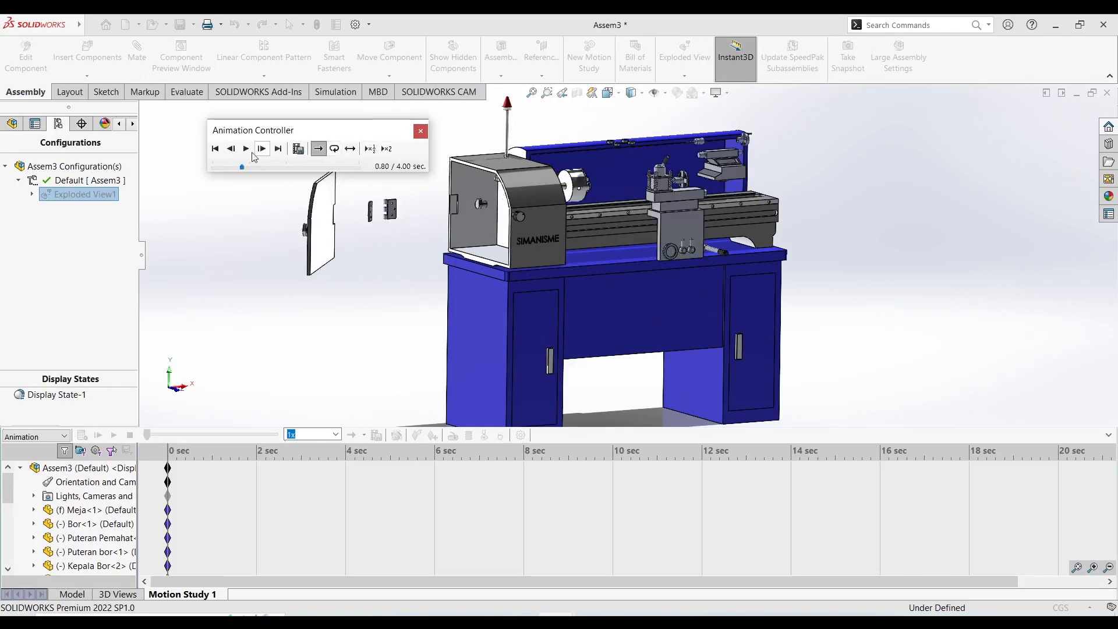
pyautogui.click(247, 149)
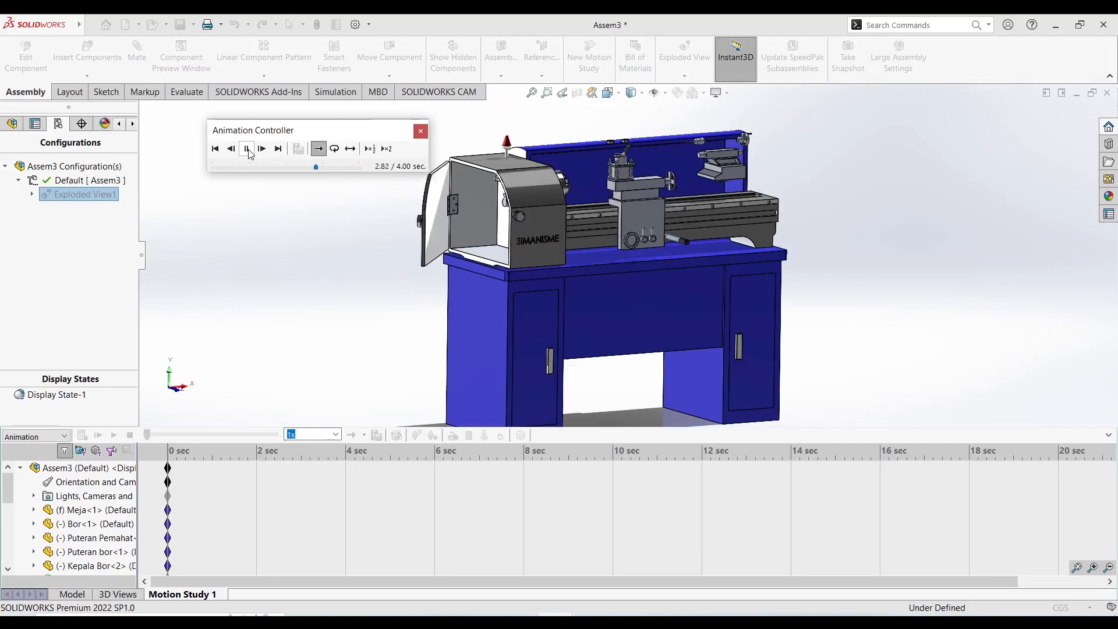
pyautogui.click(248, 151)
pyautogui.click(330, 168)
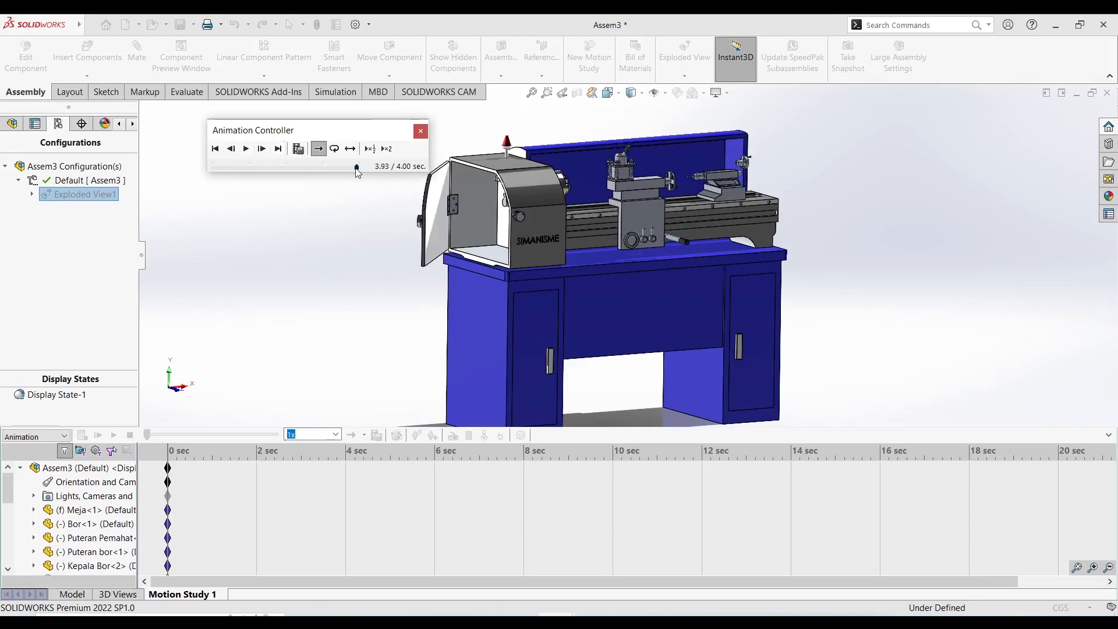
pyautogui.moveTo(357, 167); pyautogui.dragTo(187, 182)
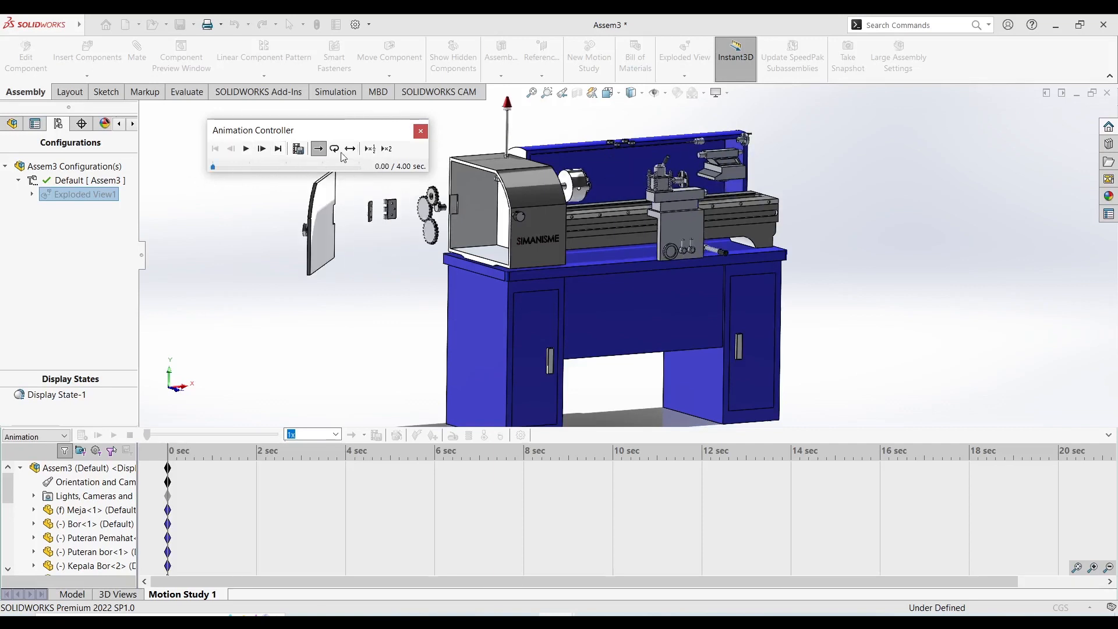
# Start saving the animation to the Mesin Bubut folder with the file name Animasi Explode dan Collapse.
pyautogui.click(297, 153)
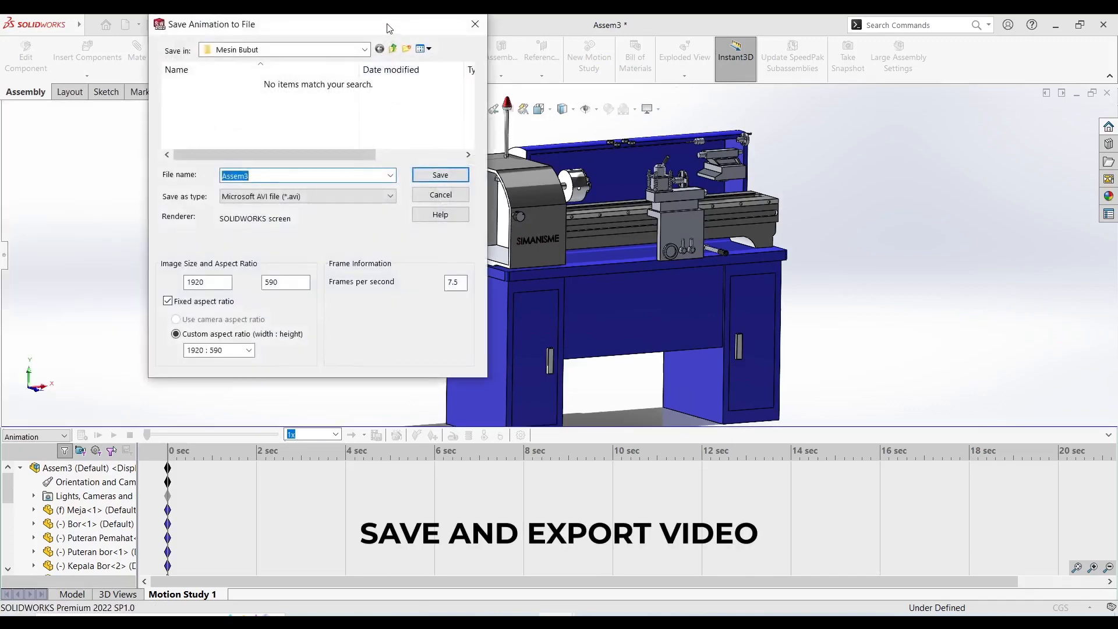
pyautogui.press('BackSpace')
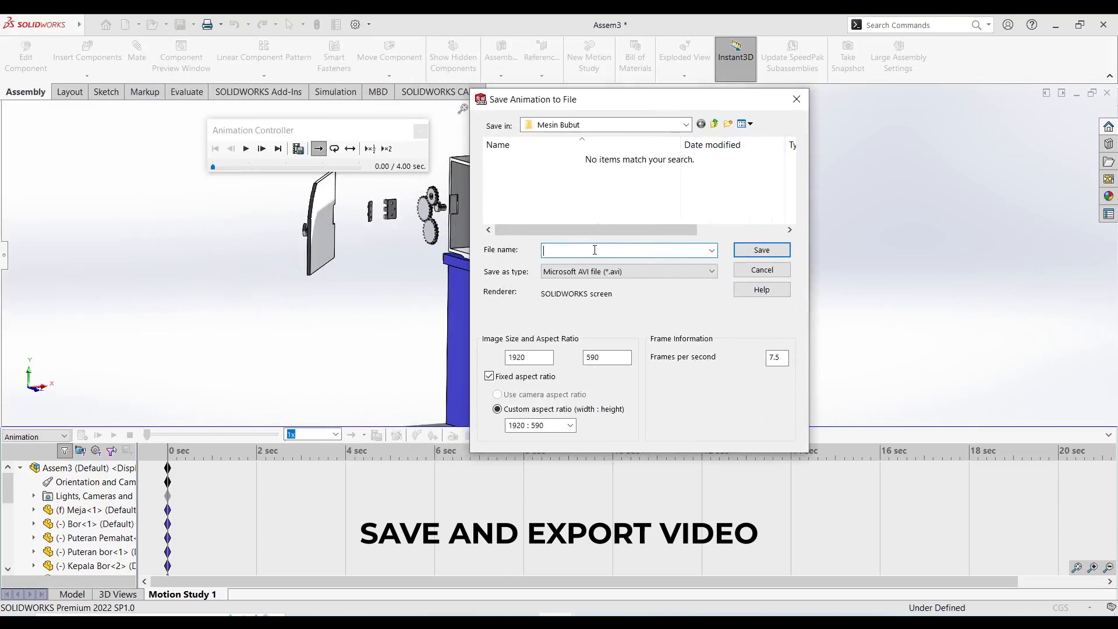
pyautogui.write('C')
pyautogui.press('BackSpace')
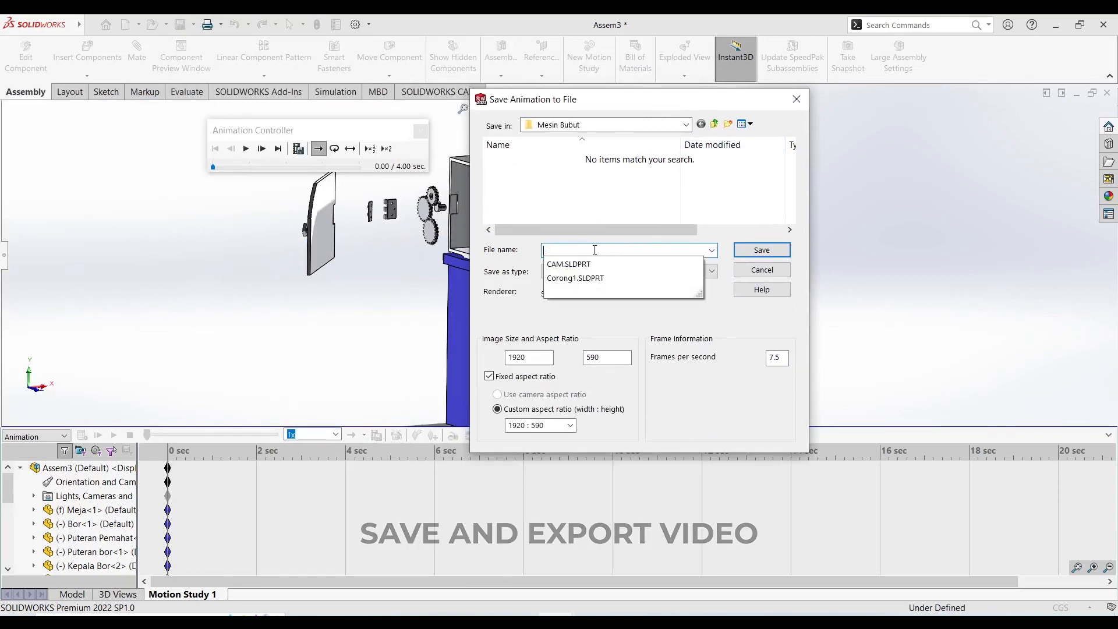
pyautogui.write('Animasi Explode dan')
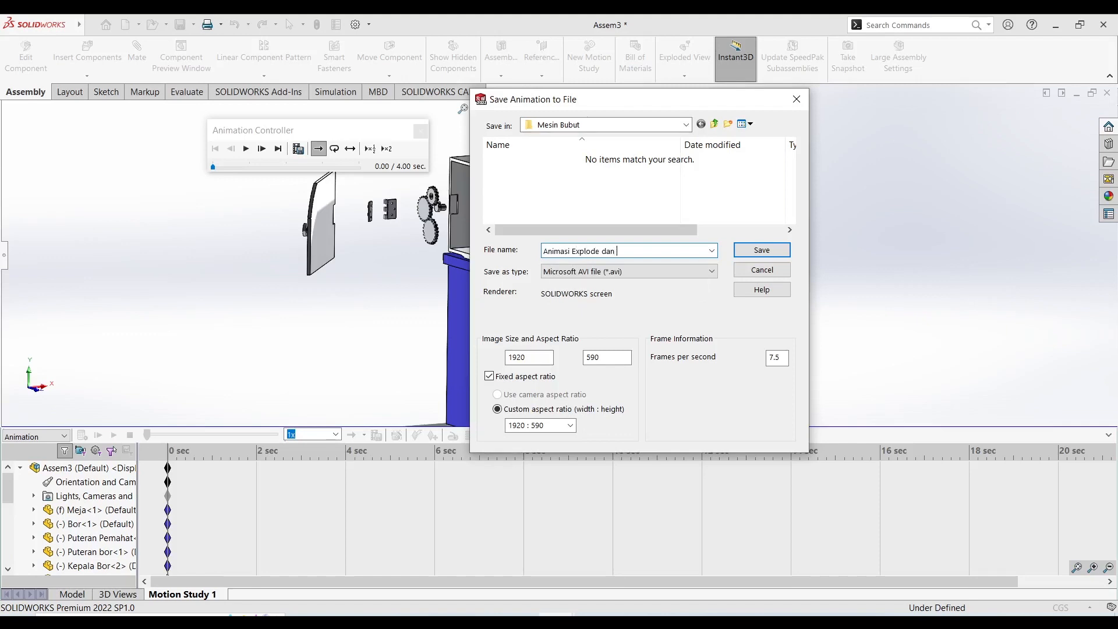
pyautogui.write('lapse')
# Save the animation as an MP4 video file in 16:9 HDTV format at 60 frames per second.
pyautogui.click(646, 271)
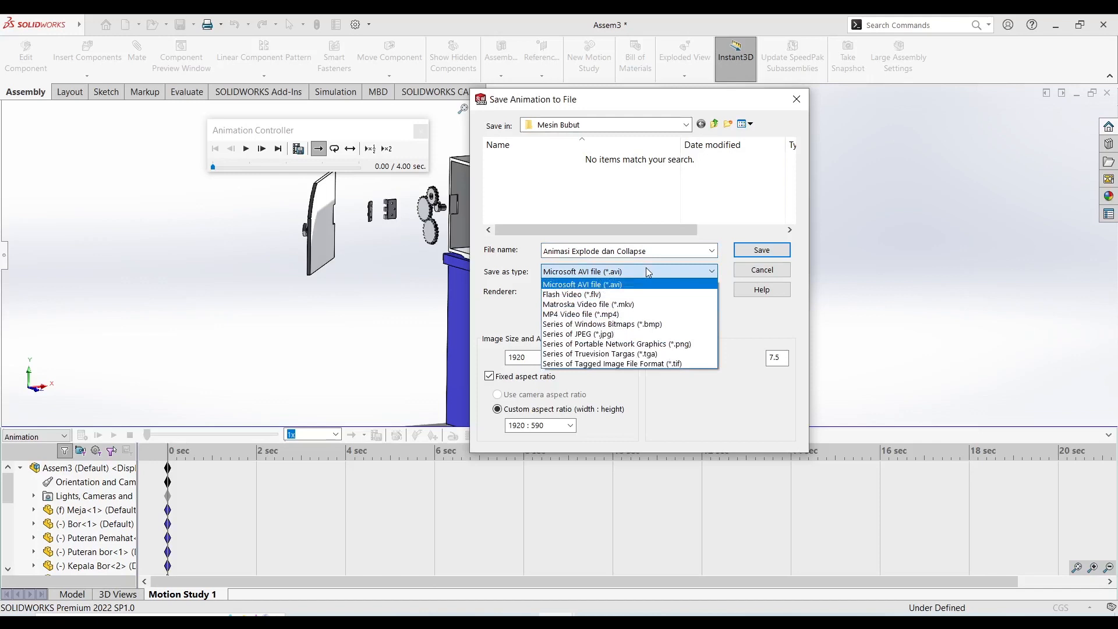
pyautogui.click(670, 315)
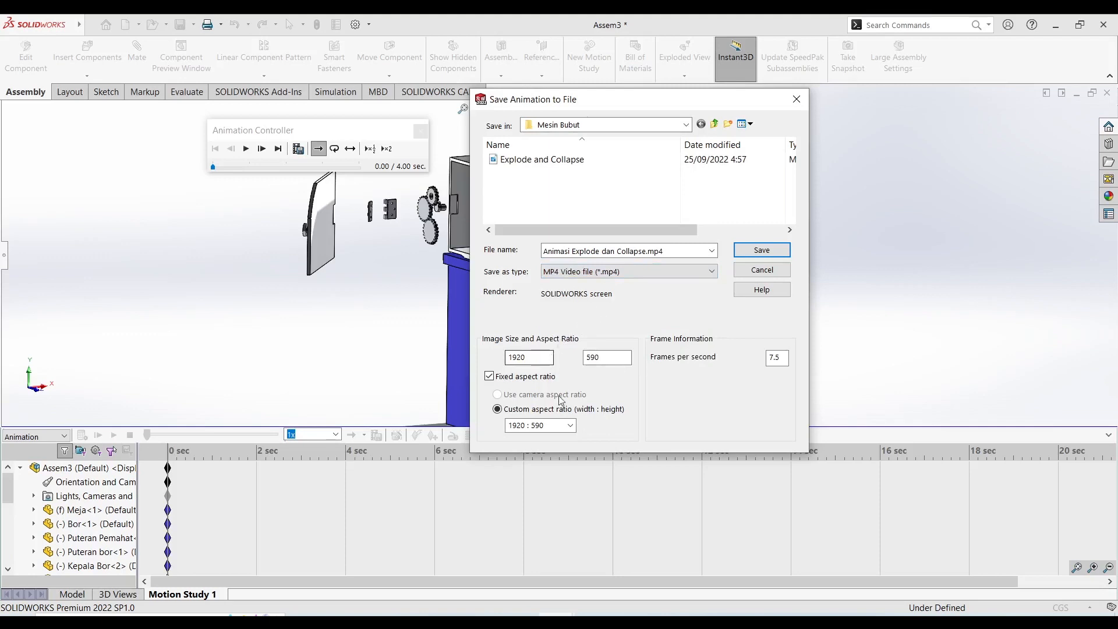
pyautogui.click(570, 425)
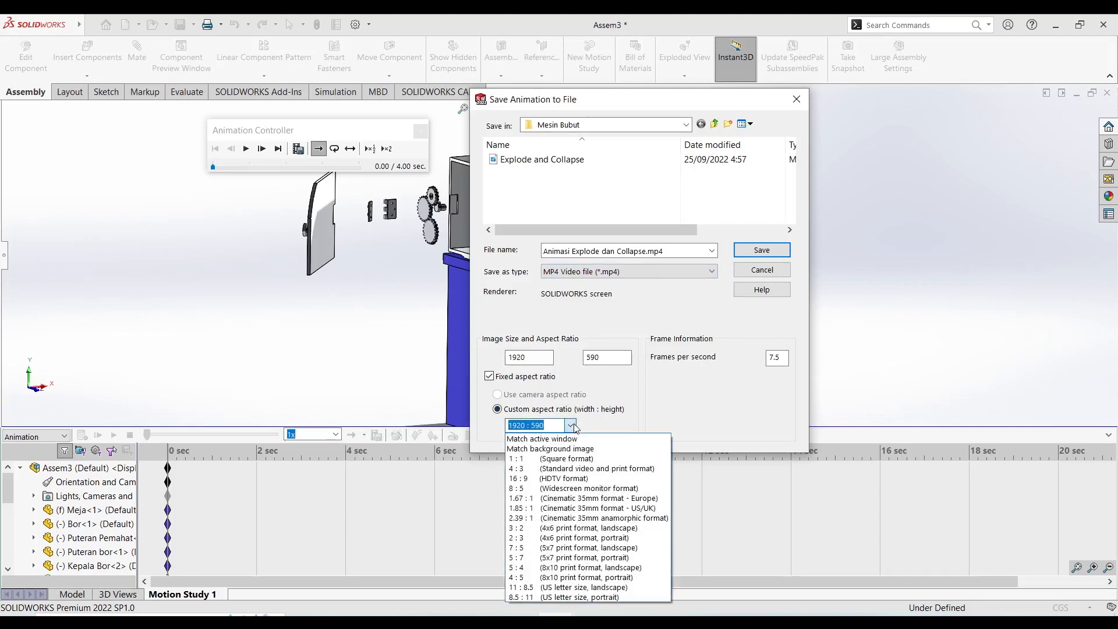
pyautogui.click(570, 478)
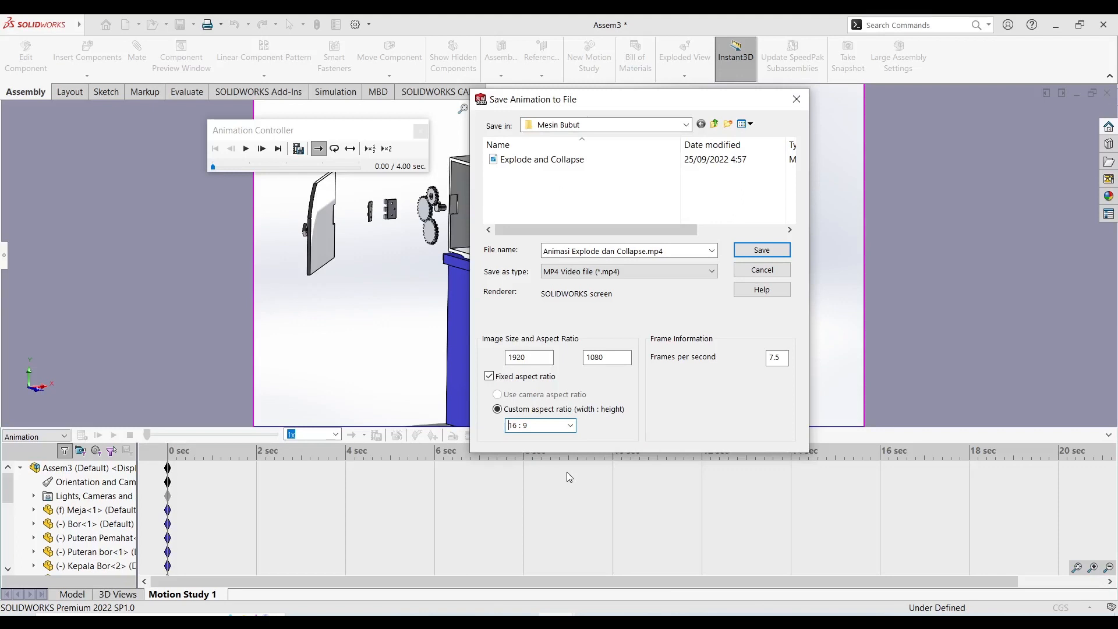
pyautogui.doubleClick(785, 358)
pyautogui.press('BackSpace')
pyautogui.write('60')
pyautogui.click(767, 257)
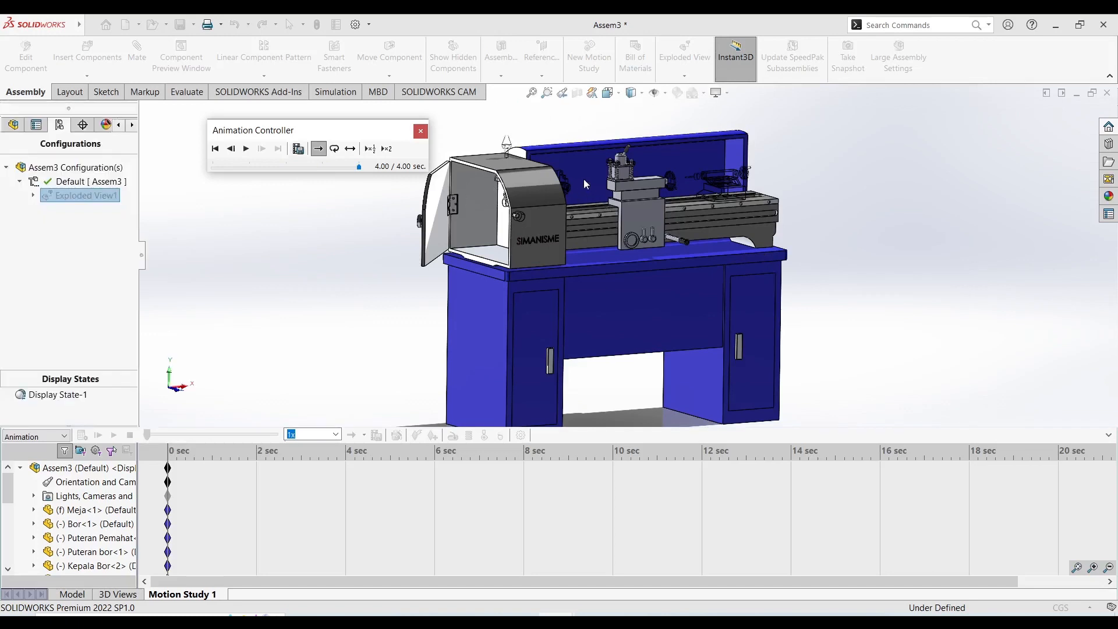
# Close the Animation Controller of the collapsed lathe assembly.
pyautogui.moveTo(387, 129); pyautogui.dragTo(966, 180)
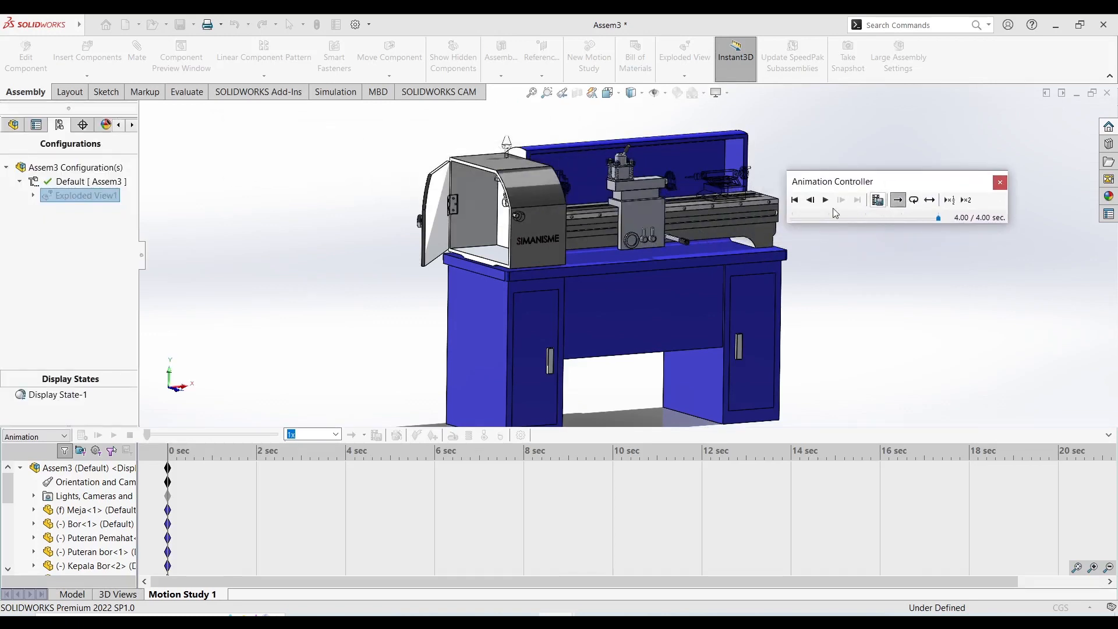
pyautogui.click(999, 184)
pyautogui.scroll(-3, 793, 222)
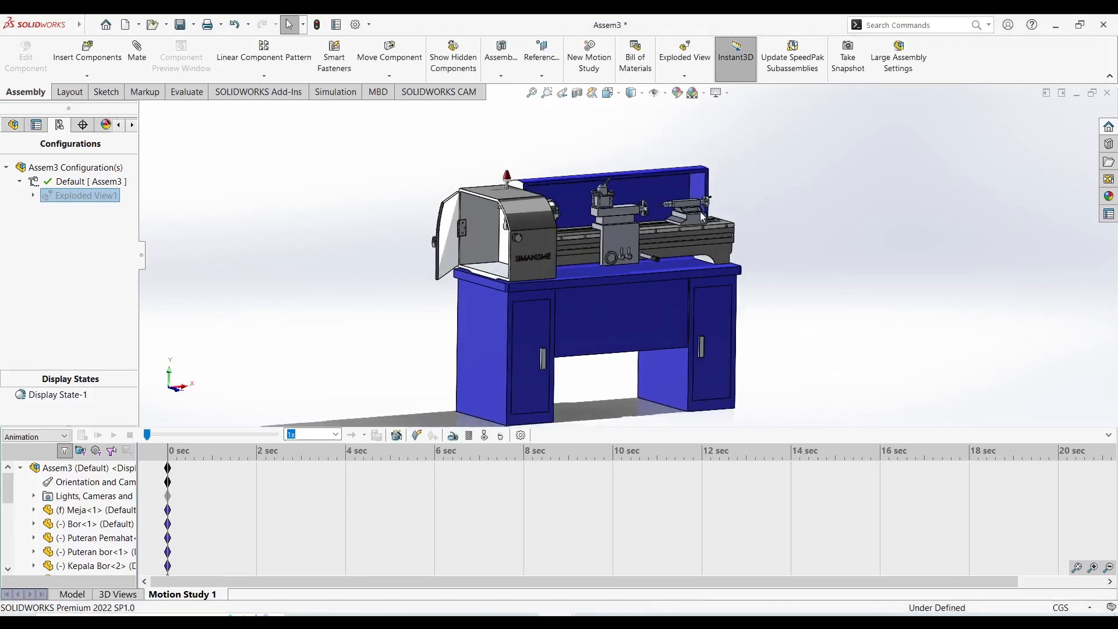
pyautogui.scroll(-2, 595, 268)
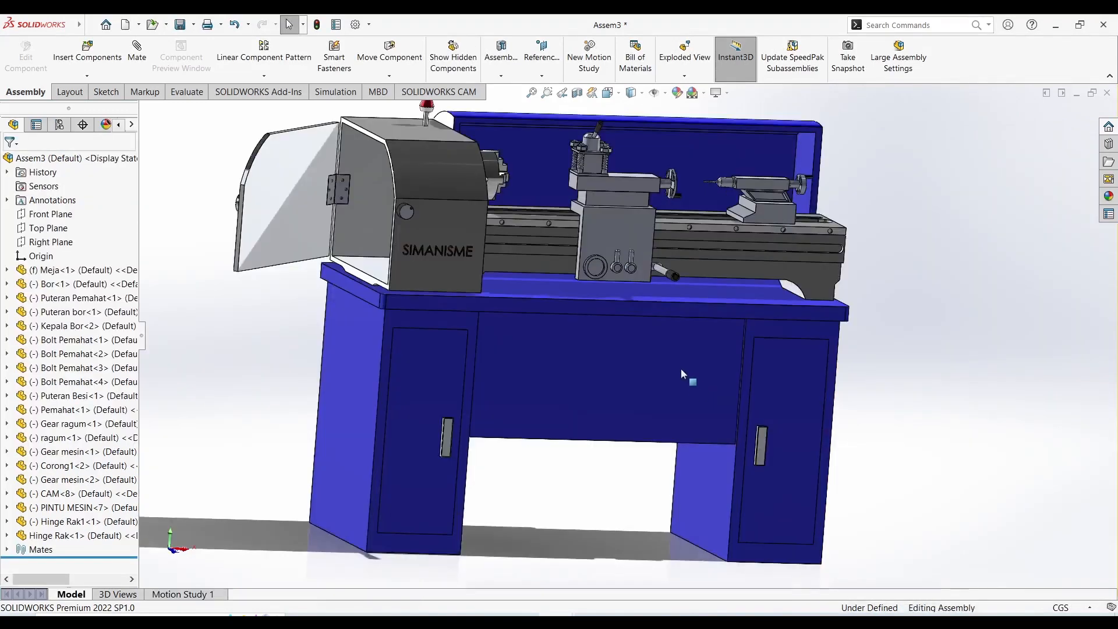
# Open Motion Study 1 with the whole lathe in view.
pyautogui.scroll(2, 680, 368)
pyautogui.moveTo(549, 299); pyautogui.dragTo(492, 230, button='middle')
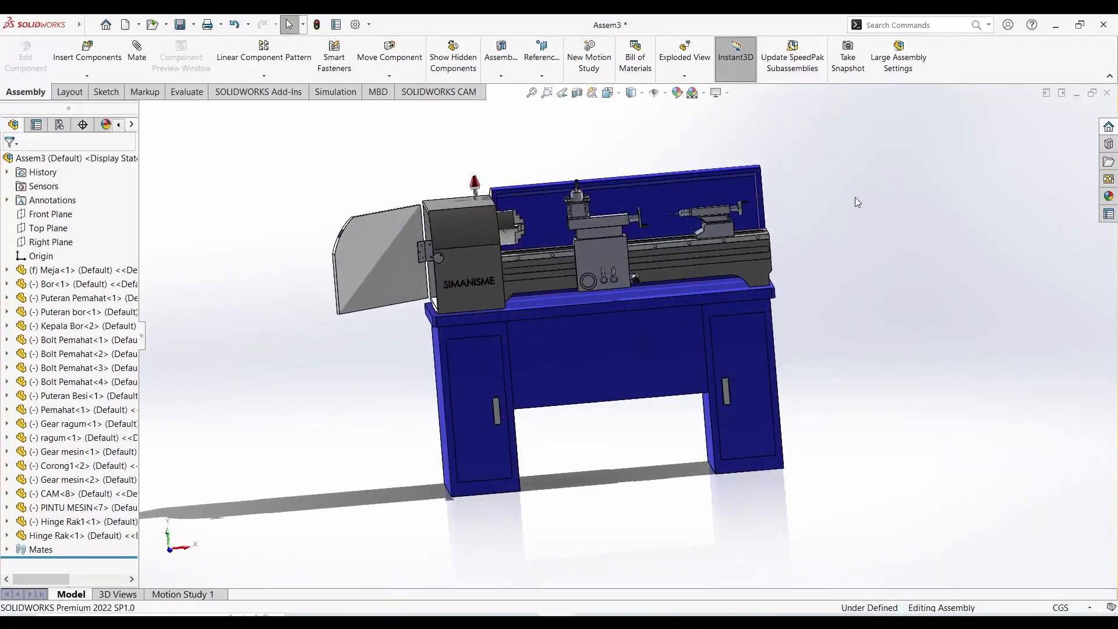
pyautogui.moveTo(848, 202)
pyautogui.mouseDown(button='middle')
pyautogui.moveTo(826, 210)
pyautogui.moveTo(844, 217)
pyautogui.mouseUp(button='middle')
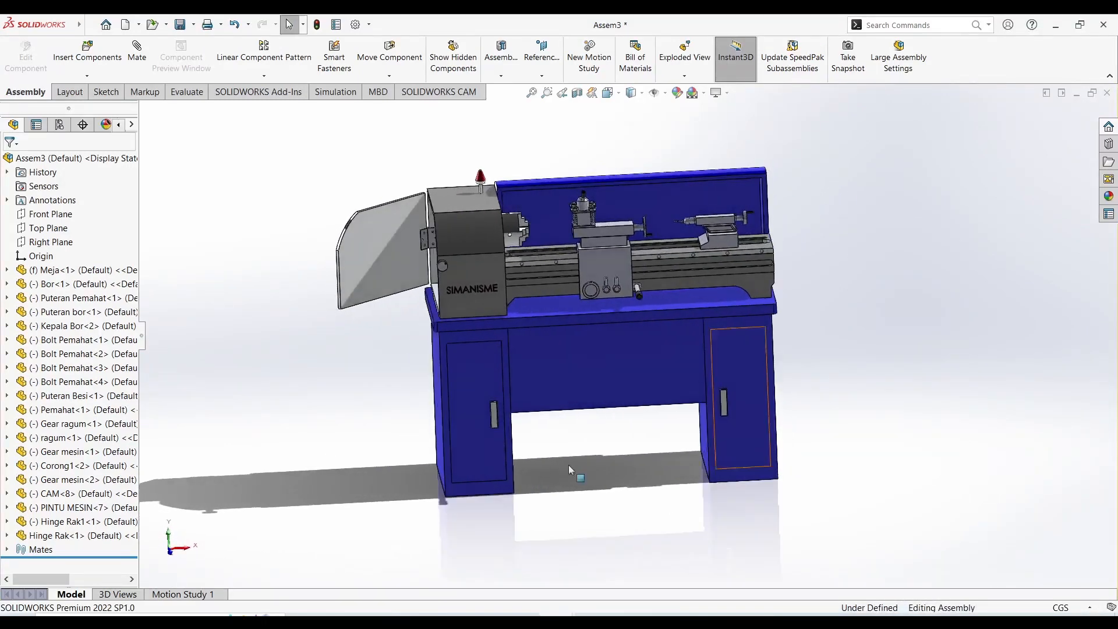
pyautogui.click(195, 594)
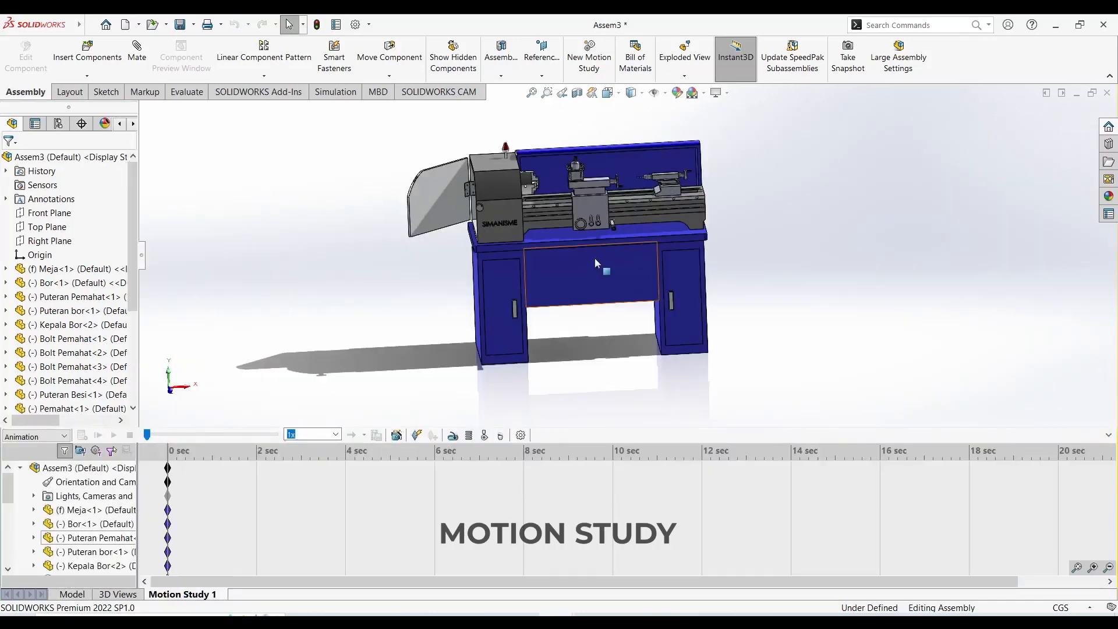
pyautogui.scroll(5, 588, 178)
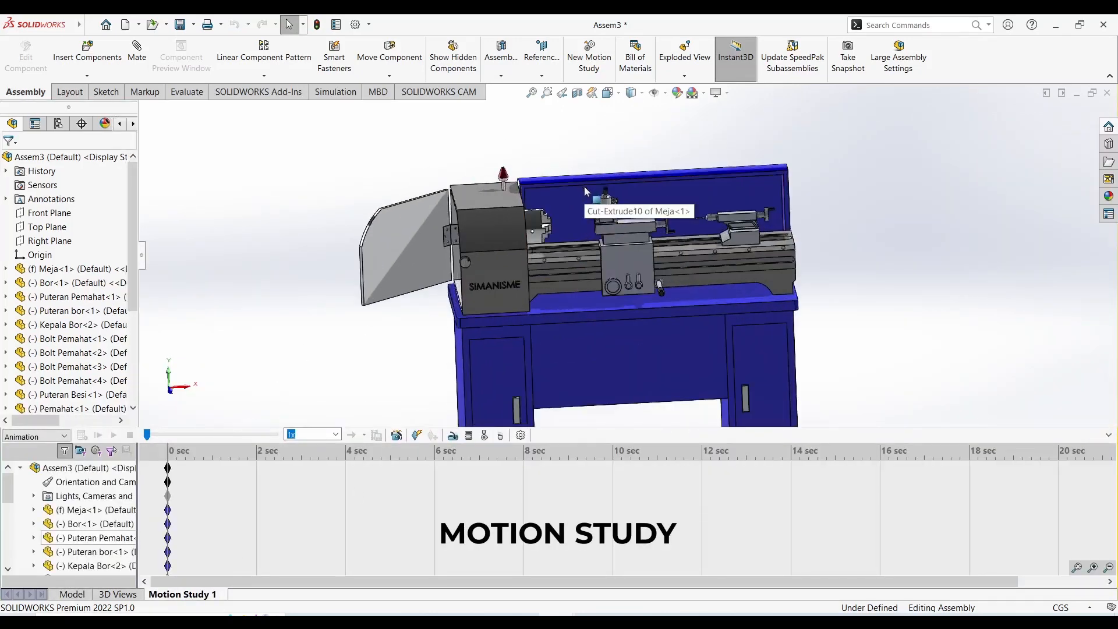
pyautogui.scroll(-5, 593, 175)
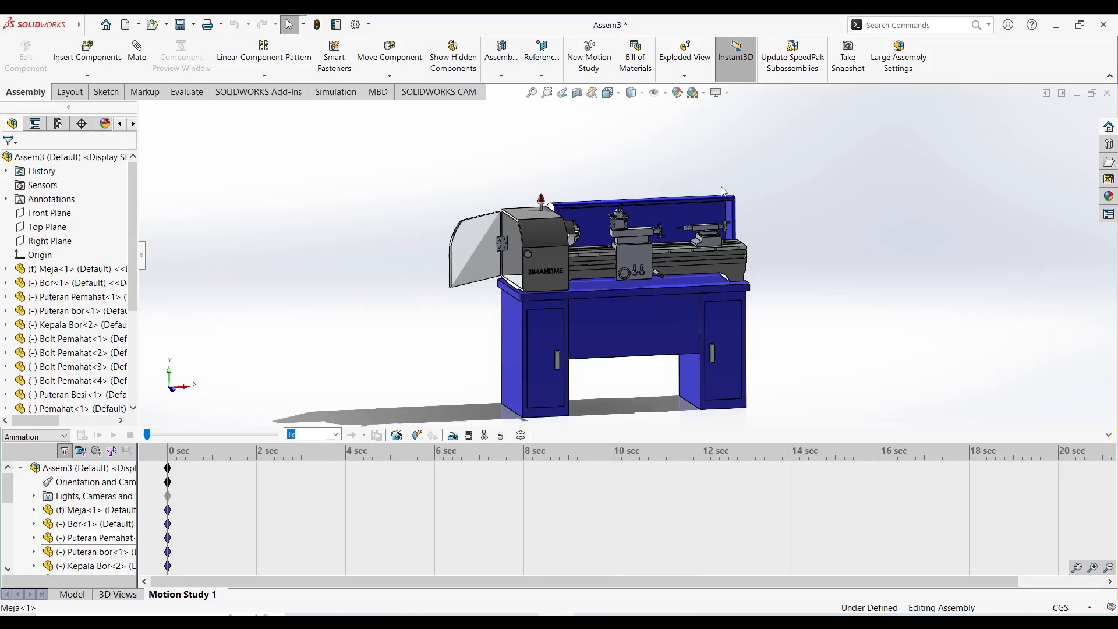
pyautogui.scroll(1, 718, 201)
pyautogui.scroll(-1, 780, 315)
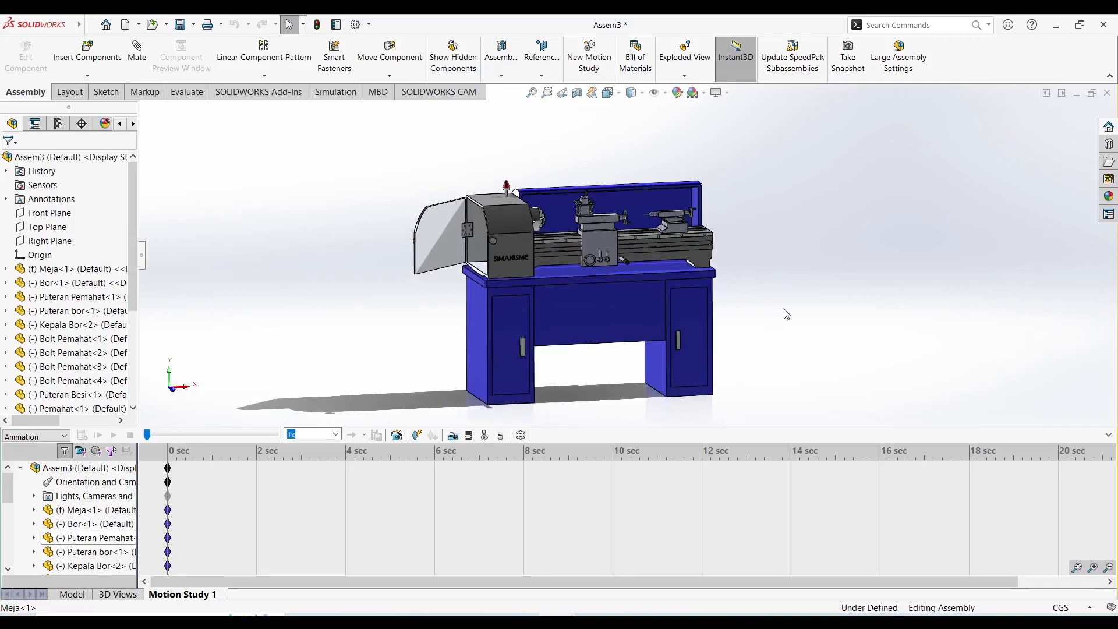
# Create a reference plane offset 100 cm above the assembly's Top Plane.
pyautogui.click(541, 70)
pyautogui.click(552, 90)
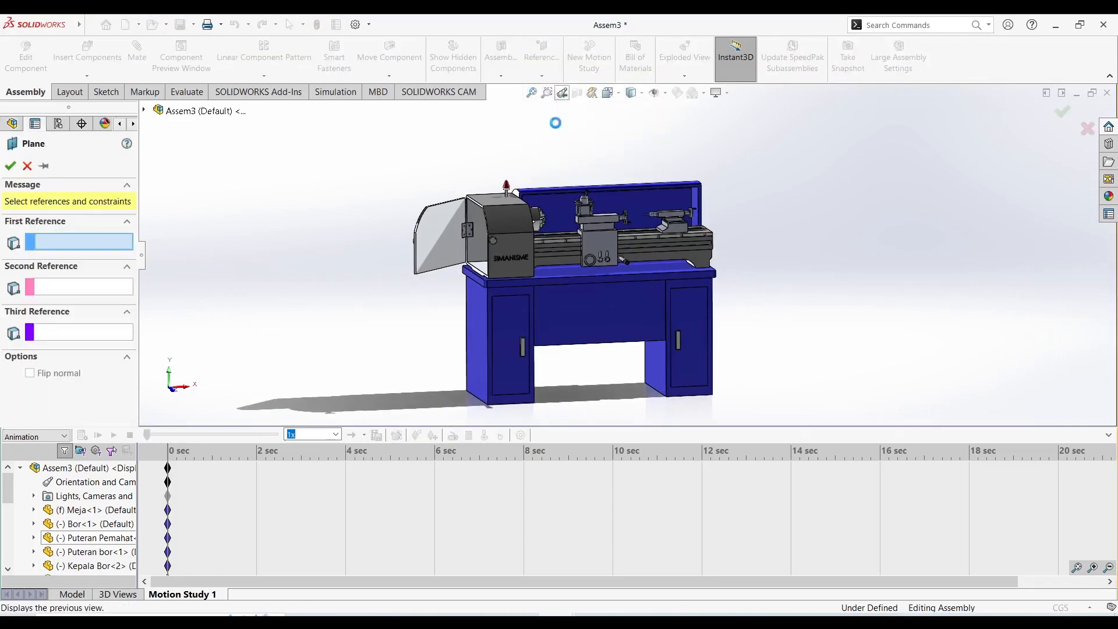
pyautogui.click(143, 111)
pyautogui.click(210, 180)
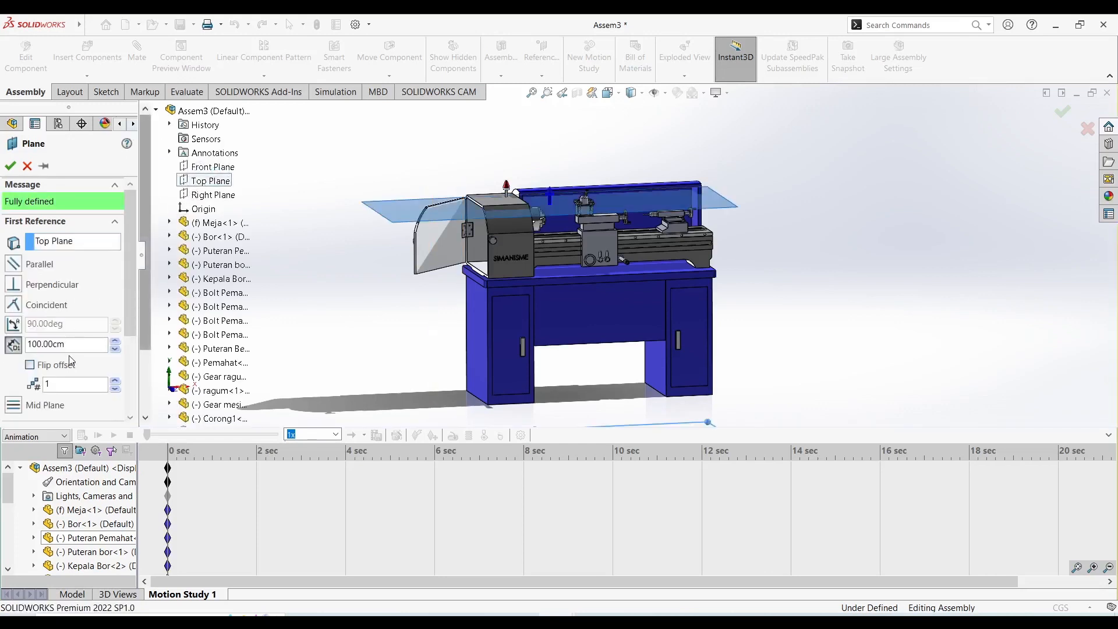
pyautogui.moveTo(73, 345); pyautogui.dragTo(16, 359)
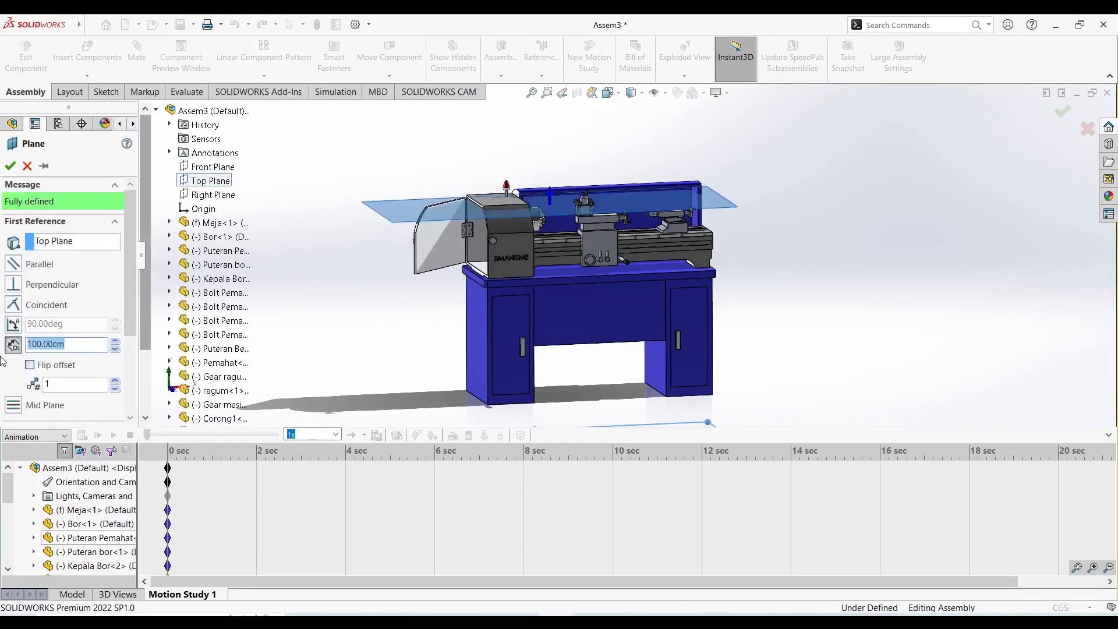
pyautogui.scroll(-4, 125, 302)
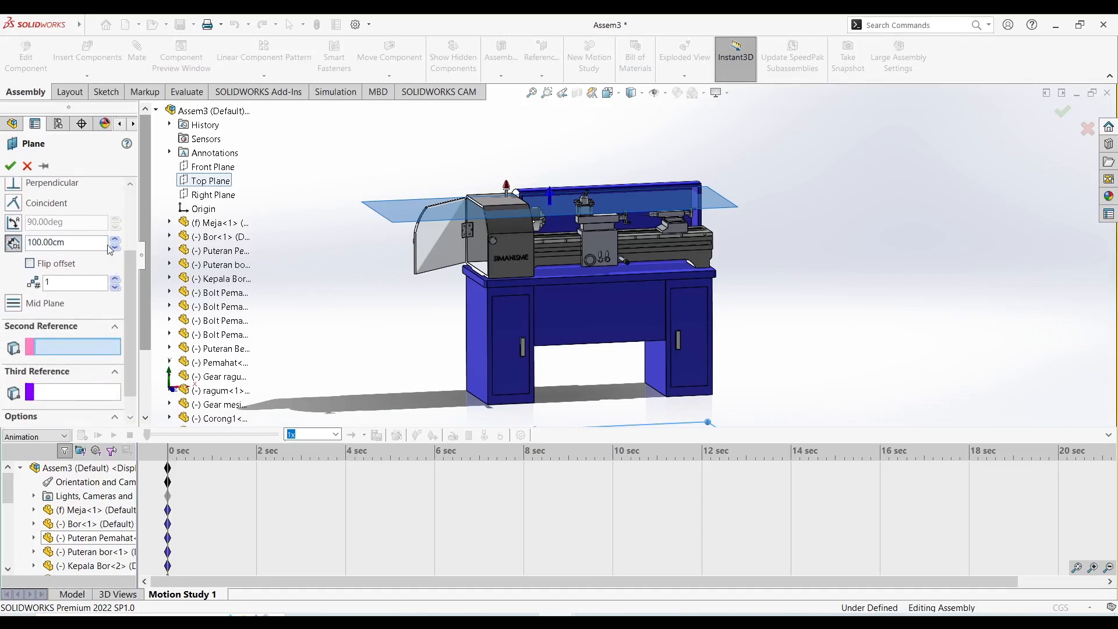
pyautogui.click(10, 165)
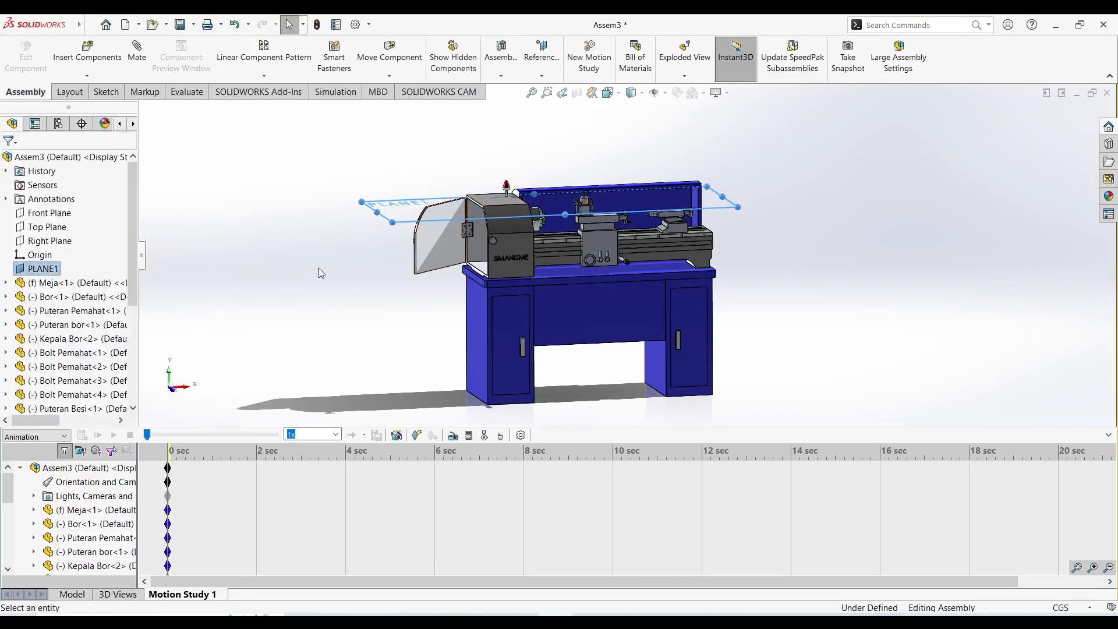
# Sketch an open seven-point spline on the new offset plane, curving around the front of the lathe between its two ends, and exit the sketch.
pyautogui.rightClick(39, 270)
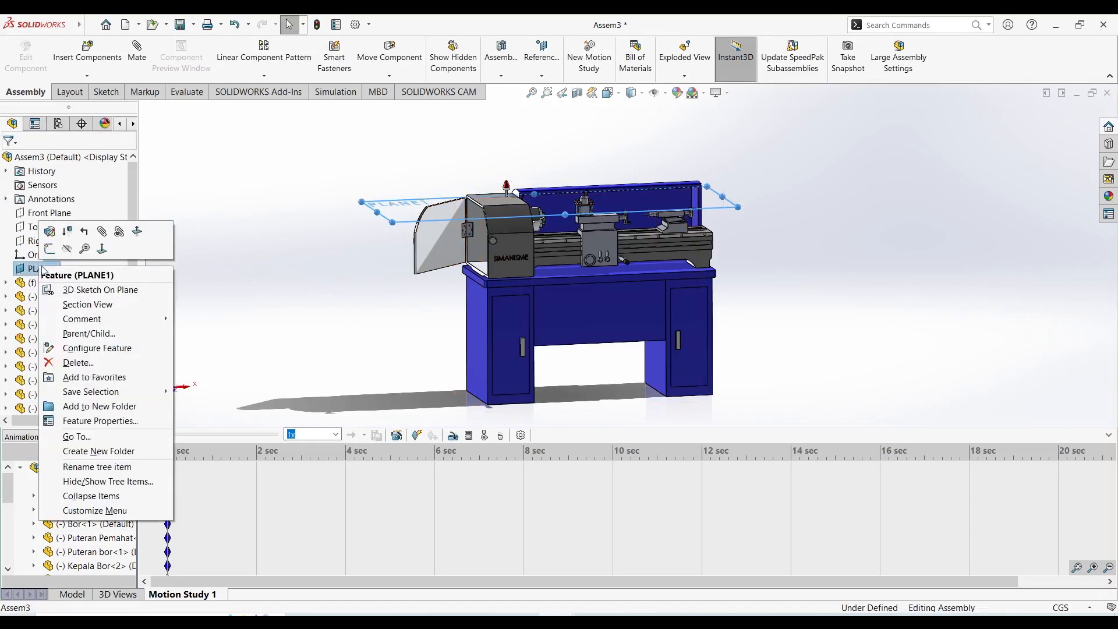
pyautogui.click(51, 249)
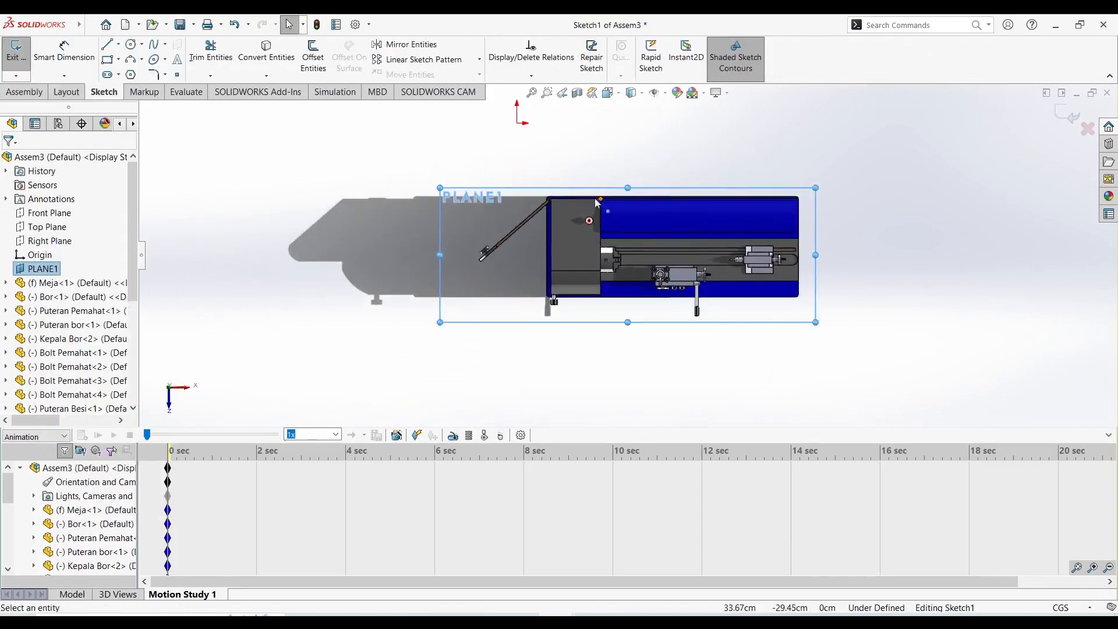
pyautogui.click(153, 45)
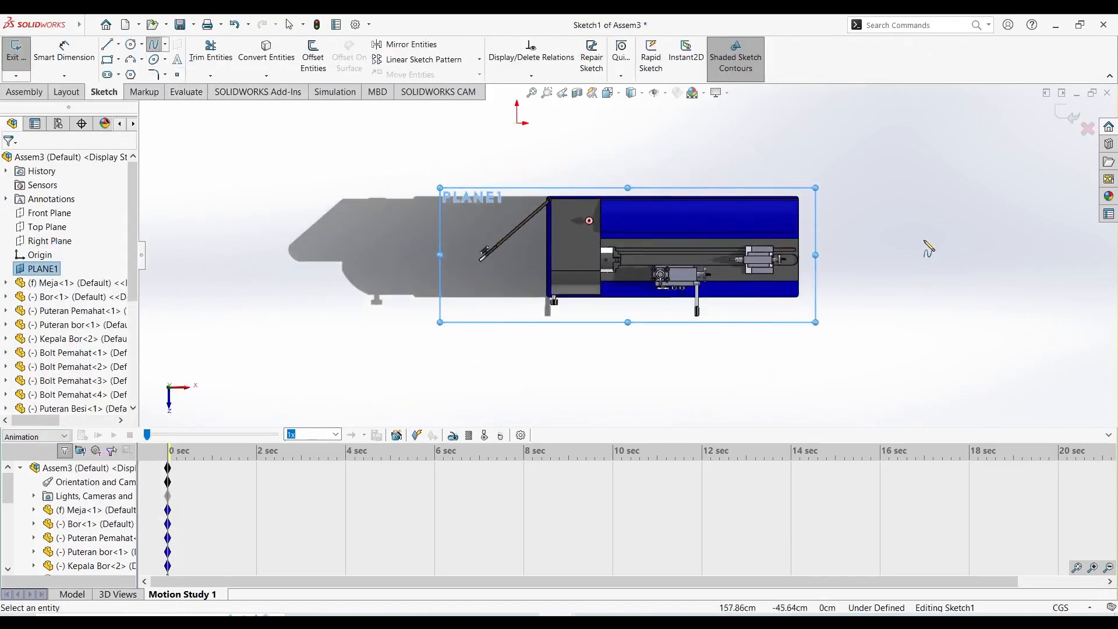
pyautogui.click(950, 255)
pyautogui.click(942, 333)
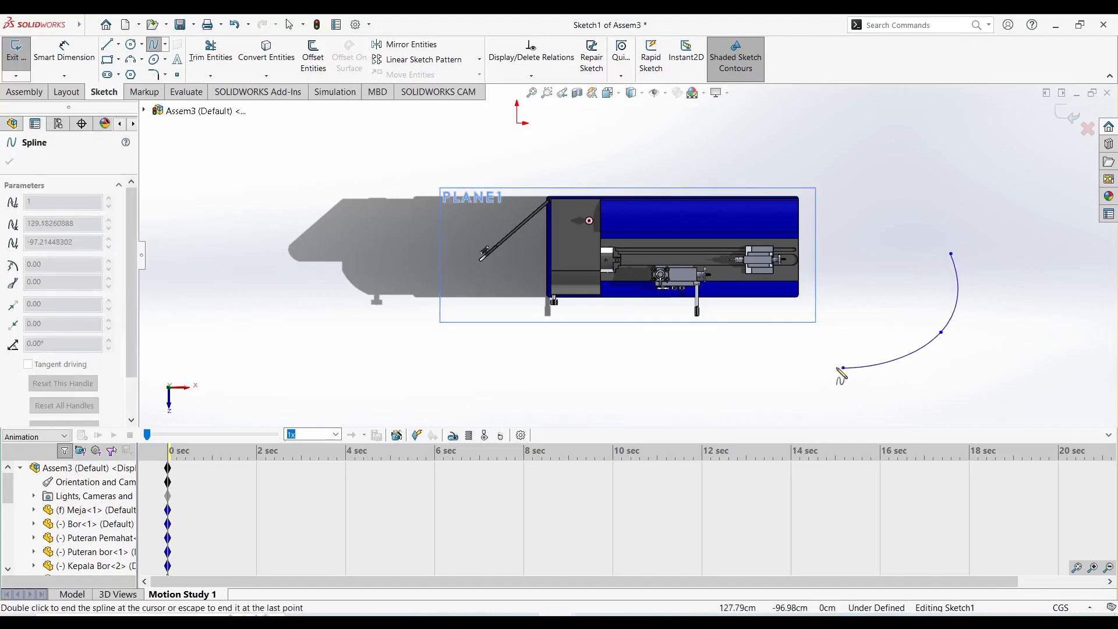
pyautogui.click(843, 368)
pyautogui.click(718, 365)
pyautogui.click(598, 401)
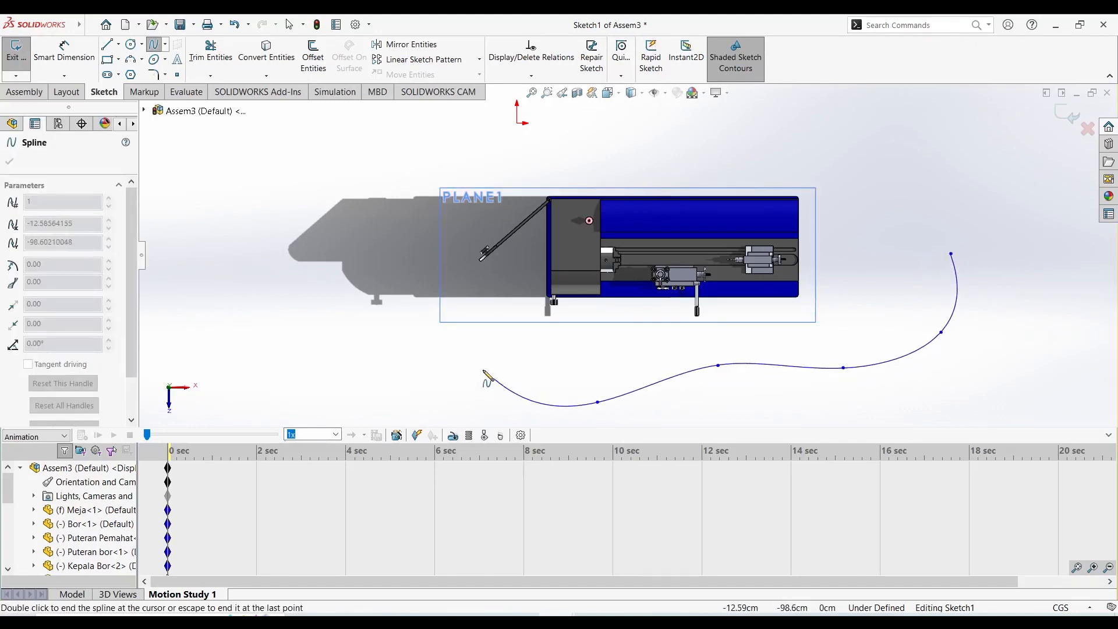
pyautogui.click(457, 313)
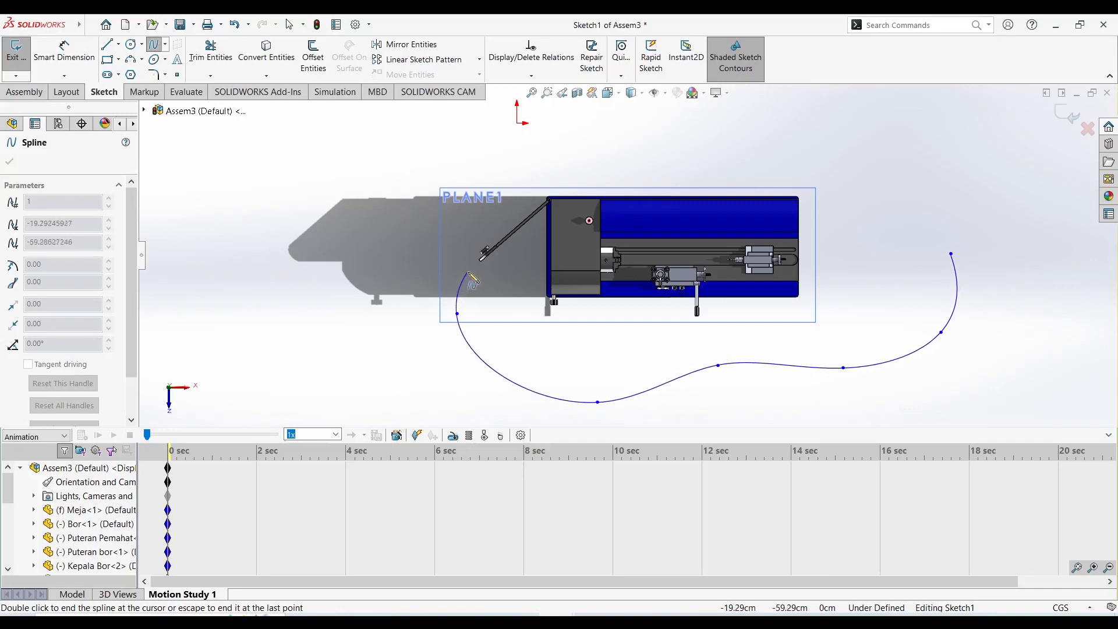
pyautogui.rightClick(496, 276)
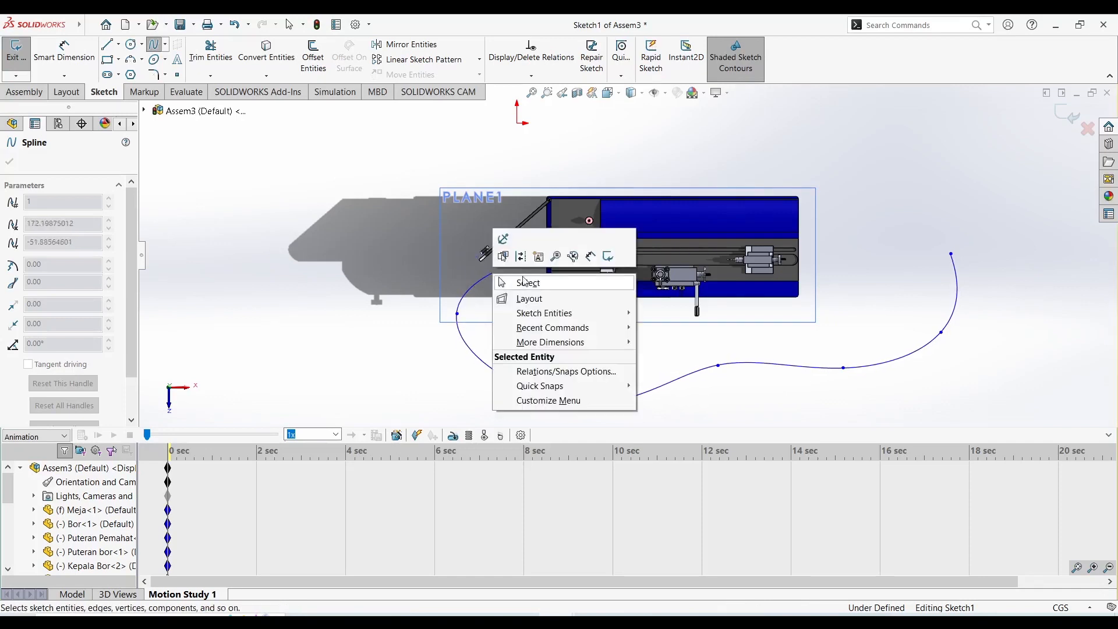
pyautogui.click(531, 282)
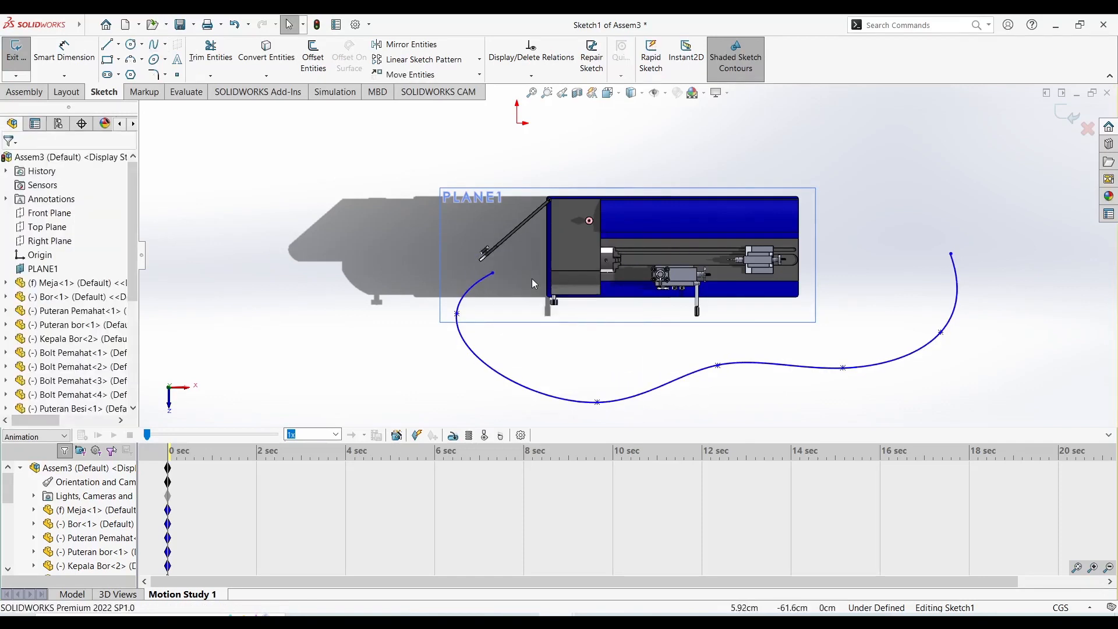
pyautogui.click(1068, 121)
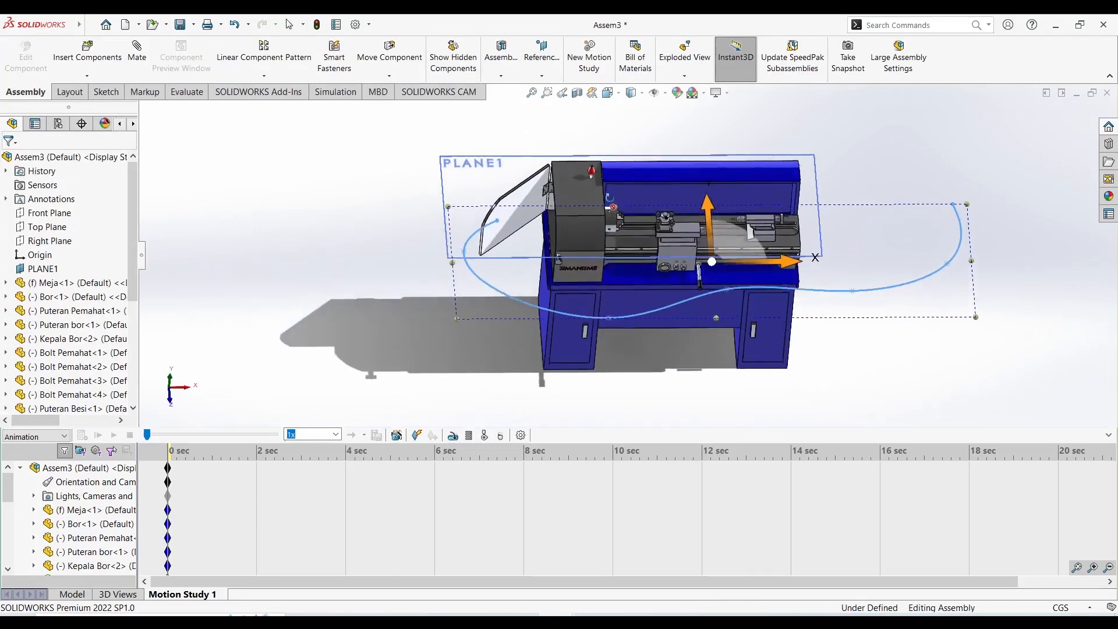
# Swing the machine door on the headstock cover further open about its hinge.
pyautogui.click(322, 272)
pyautogui.scroll(-3, 475, 197)
pyautogui.moveTo(494, 206)
pyautogui.mouseDown(button='middle')
pyautogui.moveTo(505, 170)
pyautogui.moveTo(511, 189)
pyautogui.mouseUp(button='middle')
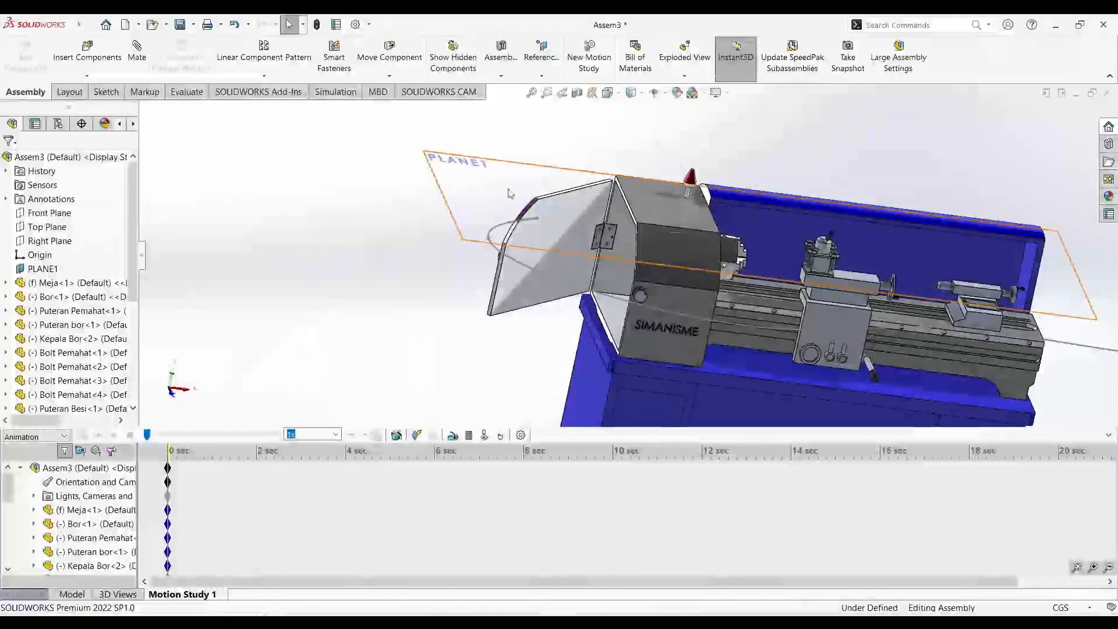
pyautogui.moveTo(507, 293); pyautogui.dragTo(456, 257)
pyautogui.click(439, 316)
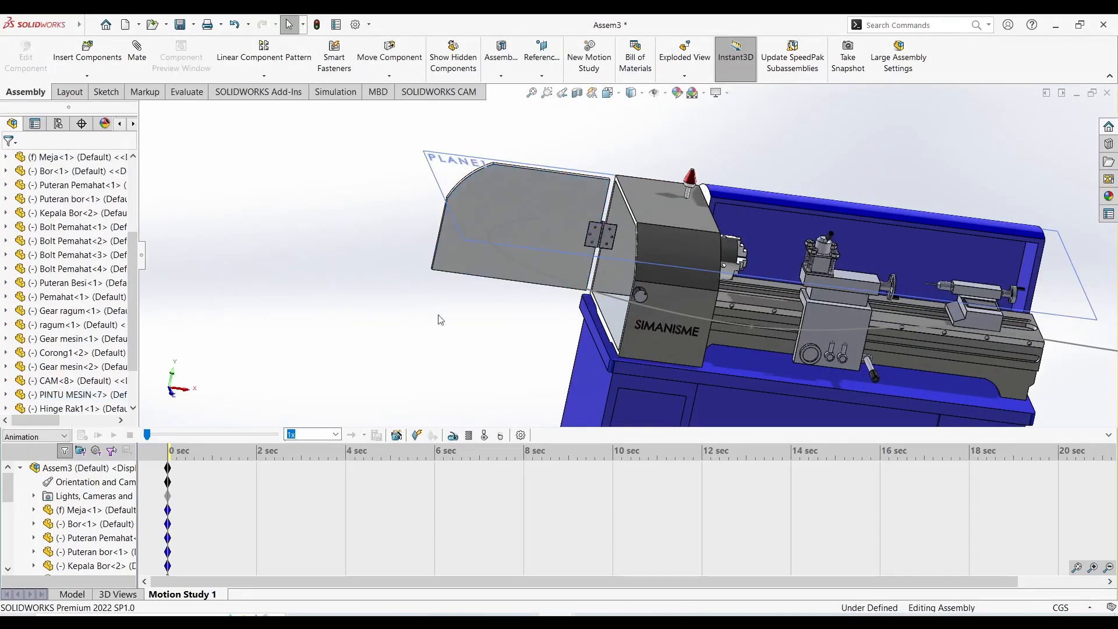
pyautogui.scroll(3, 660, 304)
pyautogui.moveTo(662, 306); pyautogui.dragTo(638, 319, button='middle')
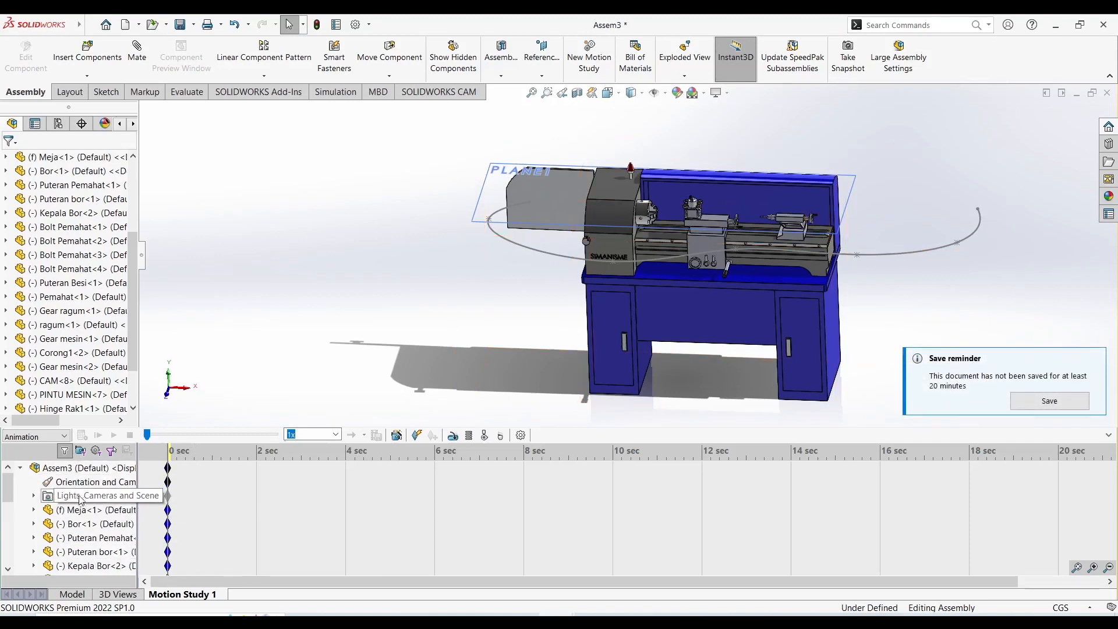
# Move the Directional1 light around to the front of the lathe near the headstock, keep its colour white, and accept the light properties.
pyautogui.click(35, 495)
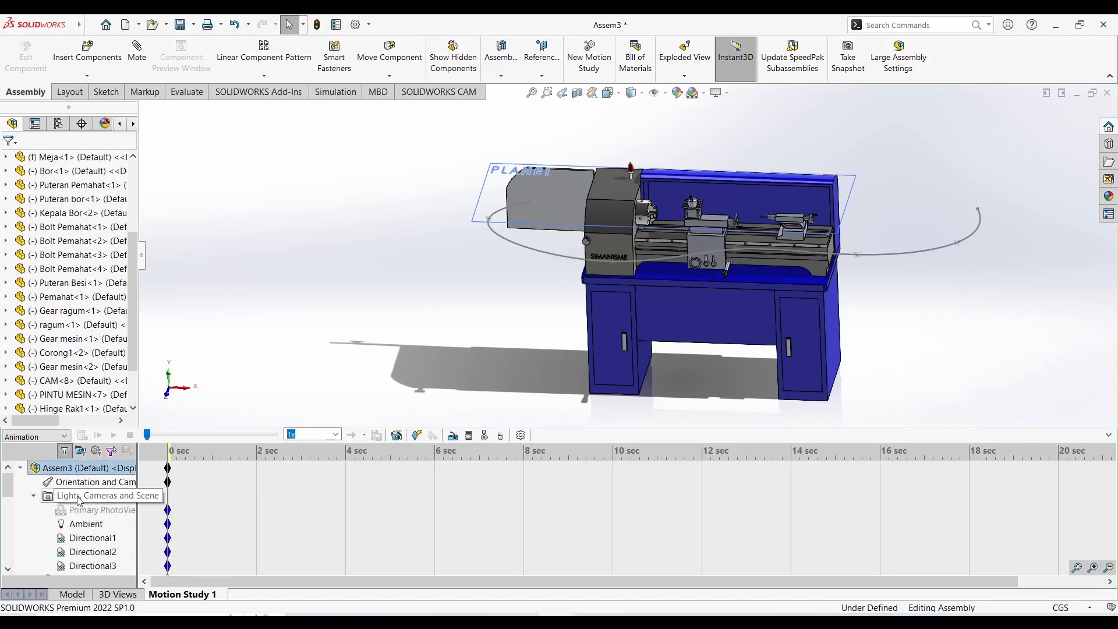
pyautogui.scroll(-1, 99, 505)
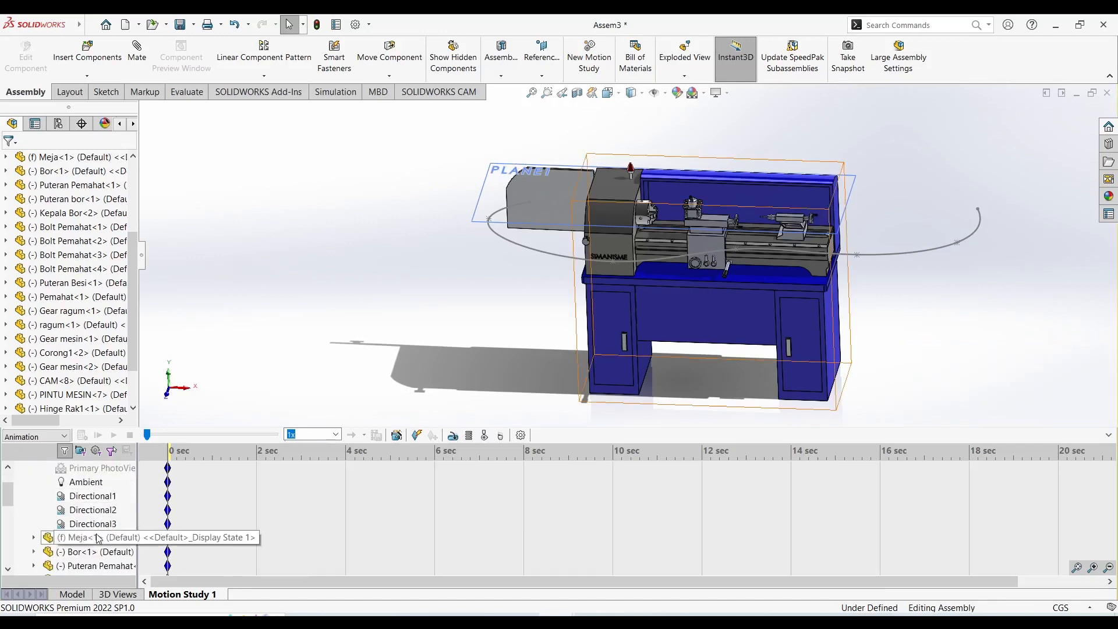
pyautogui.click(102, 499)
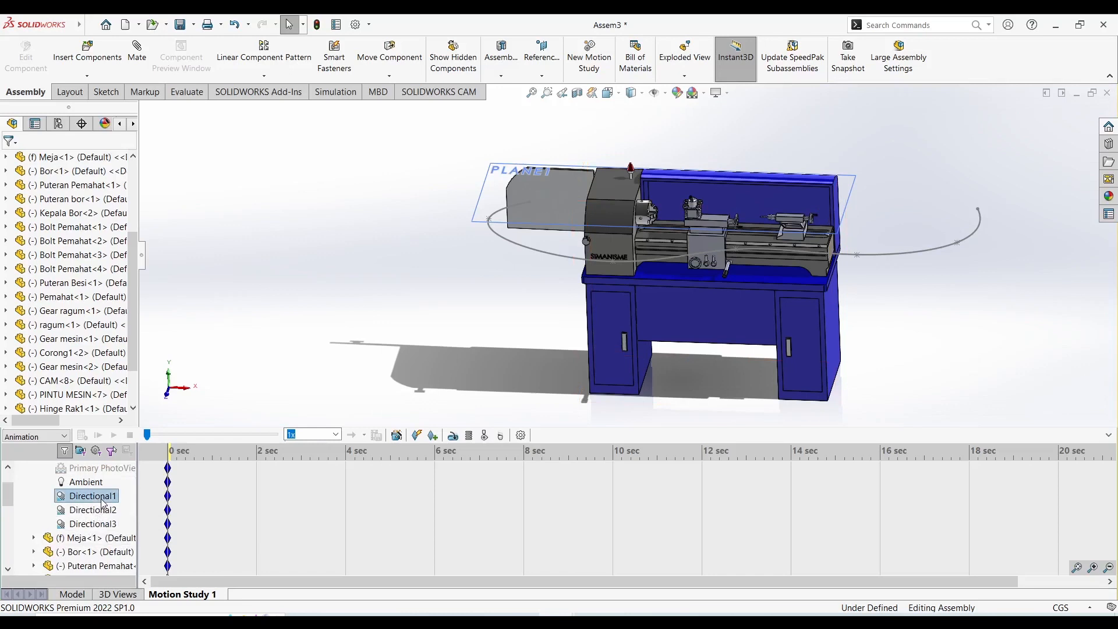
pyautogui.rightClick(103, 502)
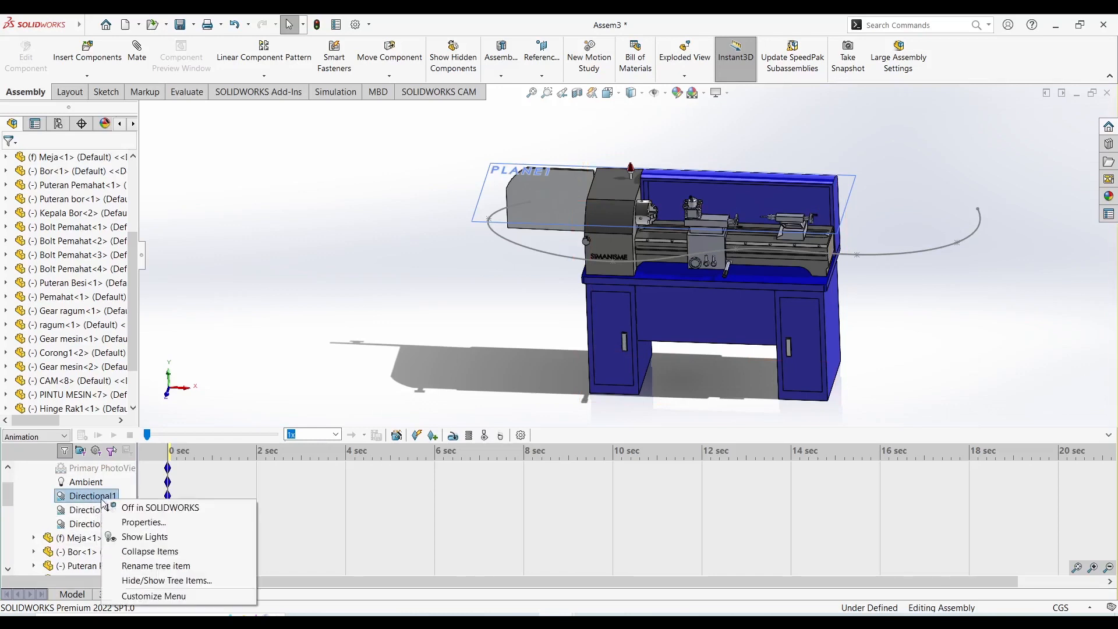
pyautogui.click(134, 523)
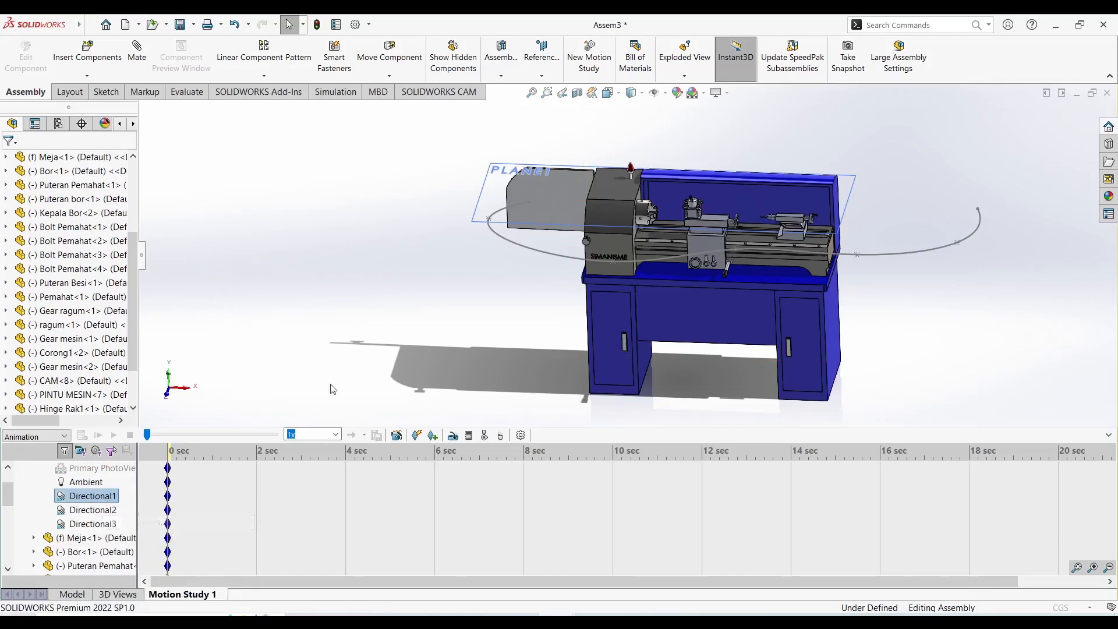
pyautogui.scroll(-2, 763, 148)
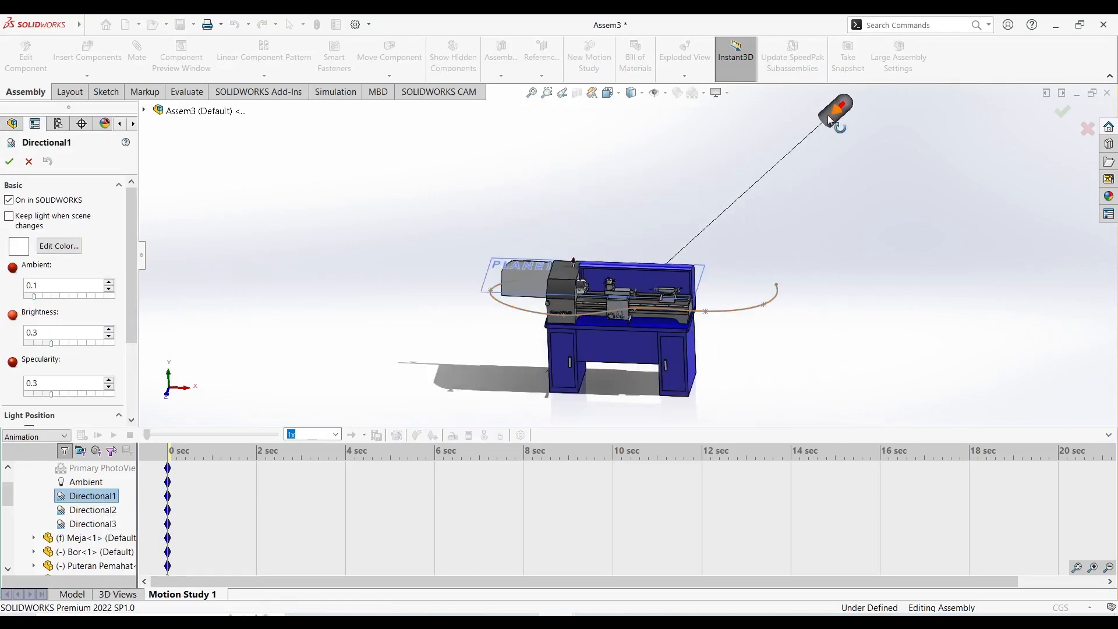
pyautogui.moveTo(842, 114); pyautogui.dragTo(535, 261)
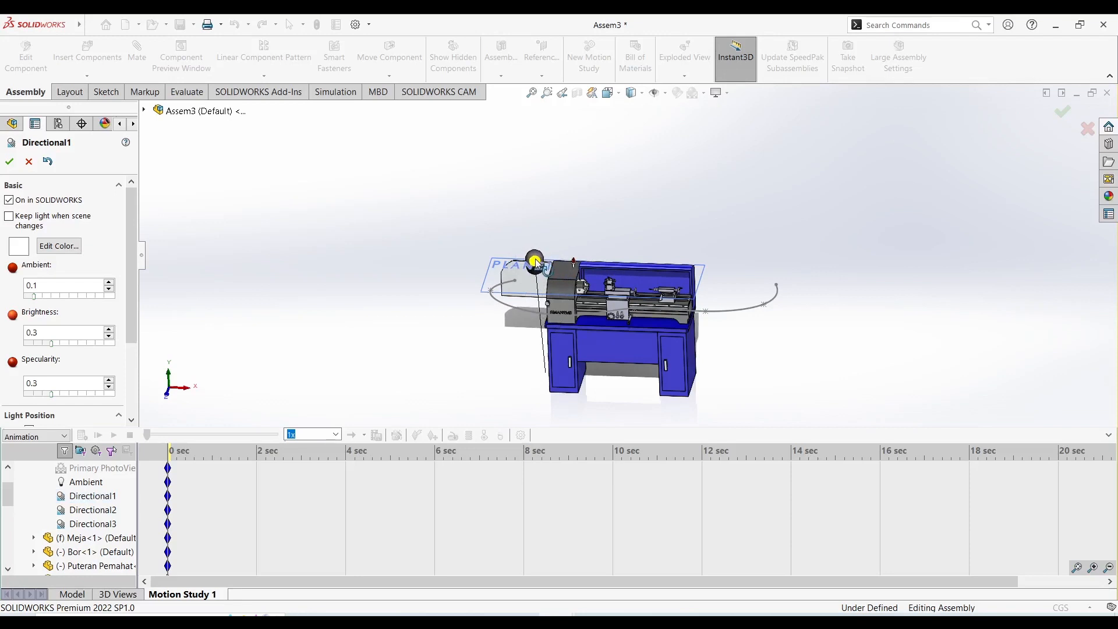
pyautogui.click(73, 247)
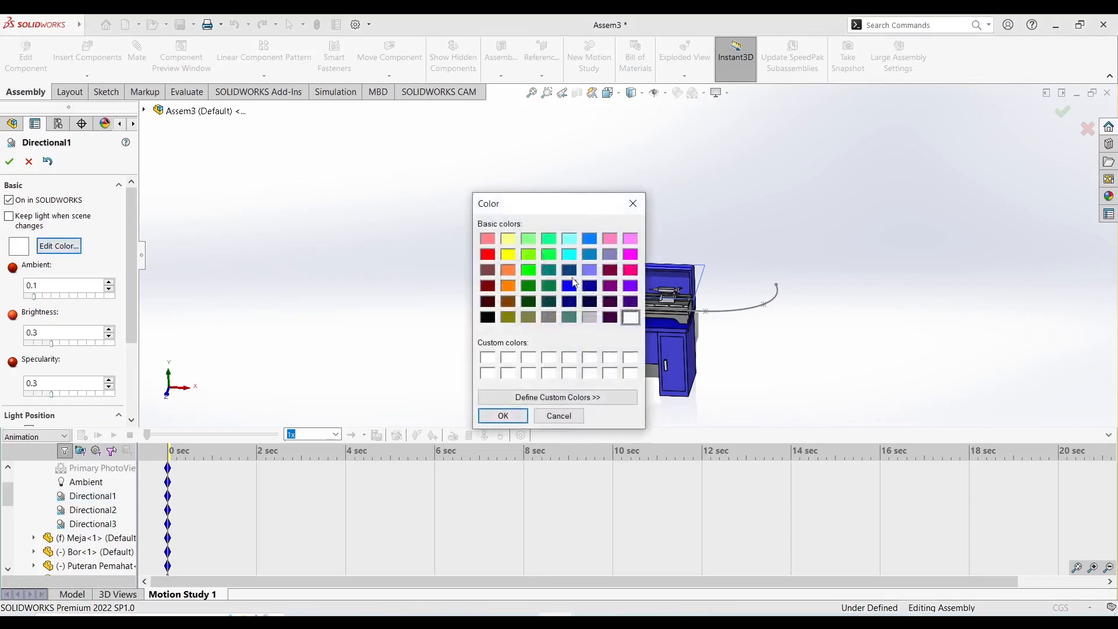
pyautogui.click(503, 416)
pyautogui.click(9, 161)
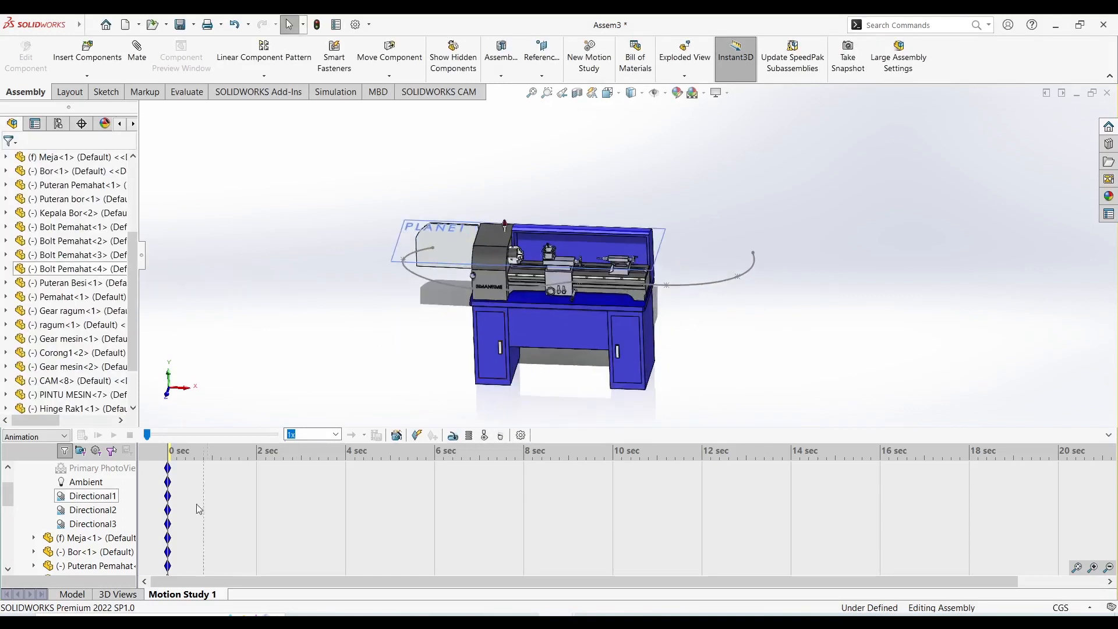
# Add a camera of type Aimed at target to the motion study and bring the whole lathe and camera into view.
pyautogui.scroll(1, 113, 497)
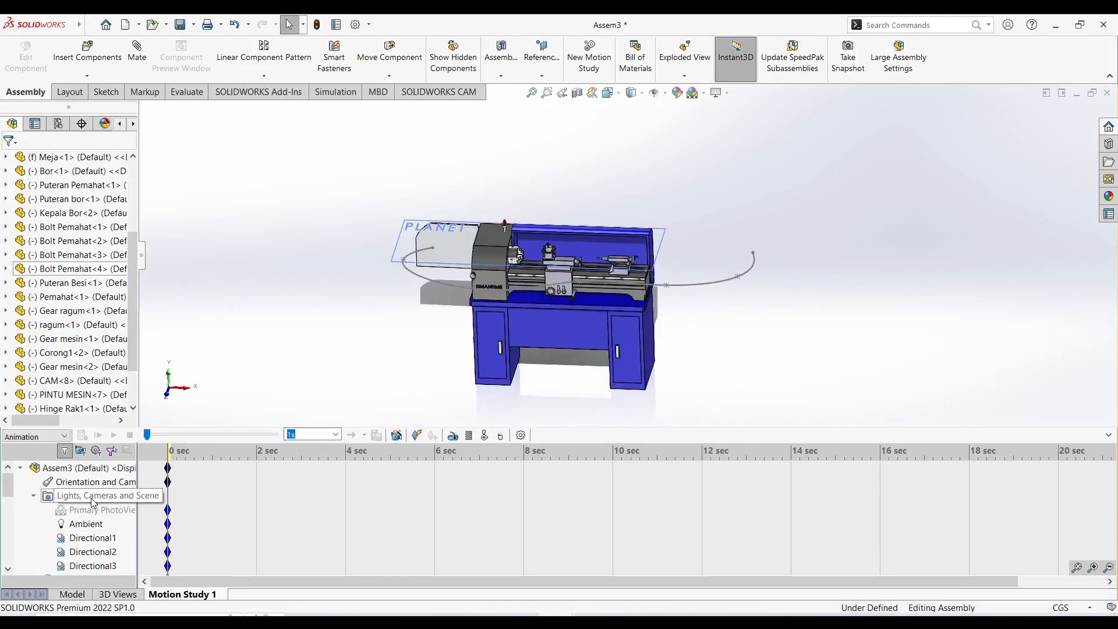
pyautogui.rightClick(93, 502)
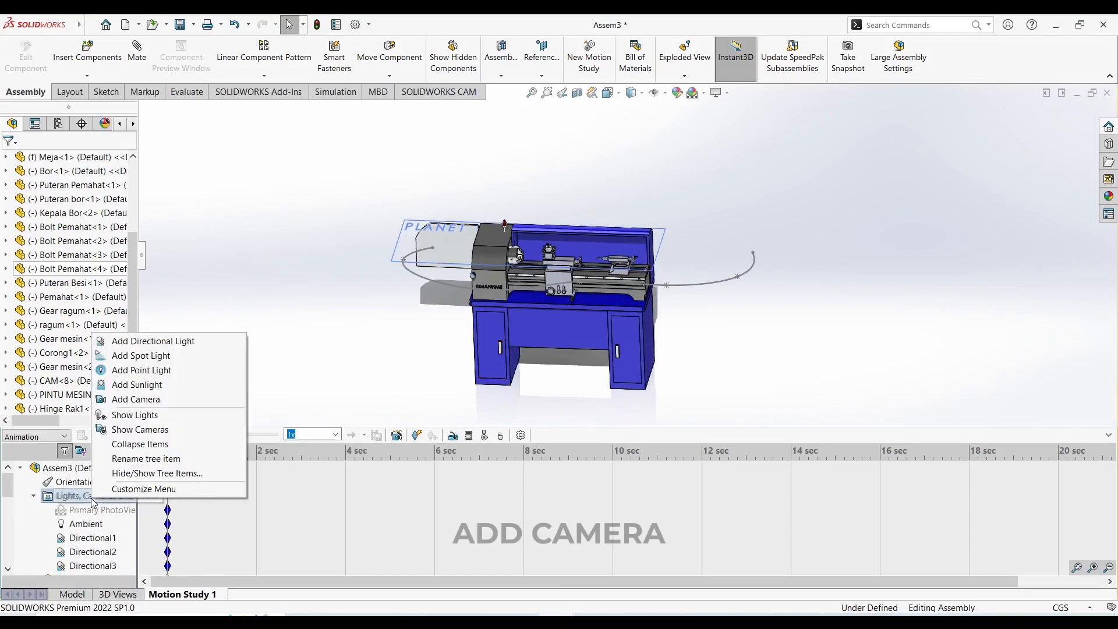
pyautogui.click(140, 397)
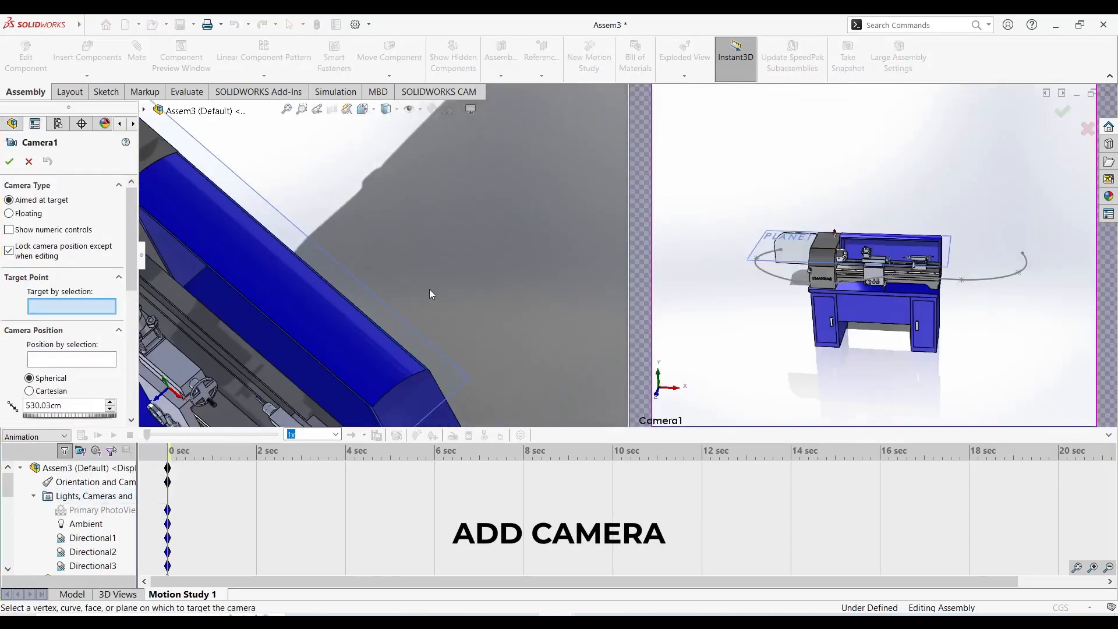
pyautogui.moveTo(388, 308); pyautogui.dragTo(311, 251, button='middle')
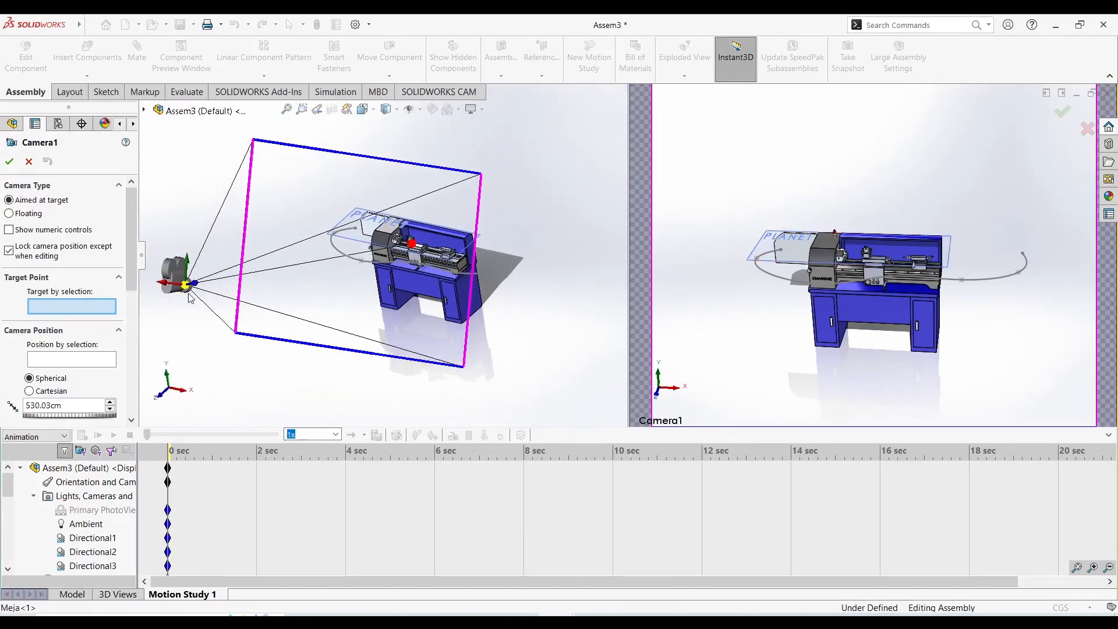
# Try positioning the camera freehand in front of the lathe and adjusting its framing of the machine.
pyautogui.moveTo(187, 290); pyautogui.dragTo(212, 329)
pyautogui.scroll(-3, 906, 265)
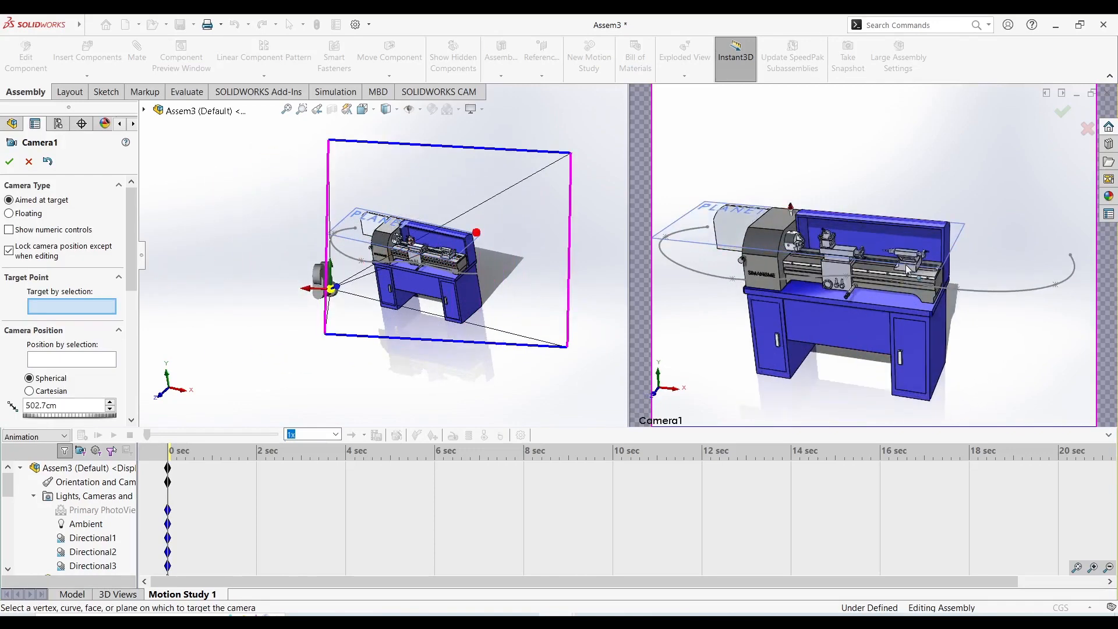
pyautogui.scroll(4, 906, 264)
pyautogui.scroll(-5, 899, 257)
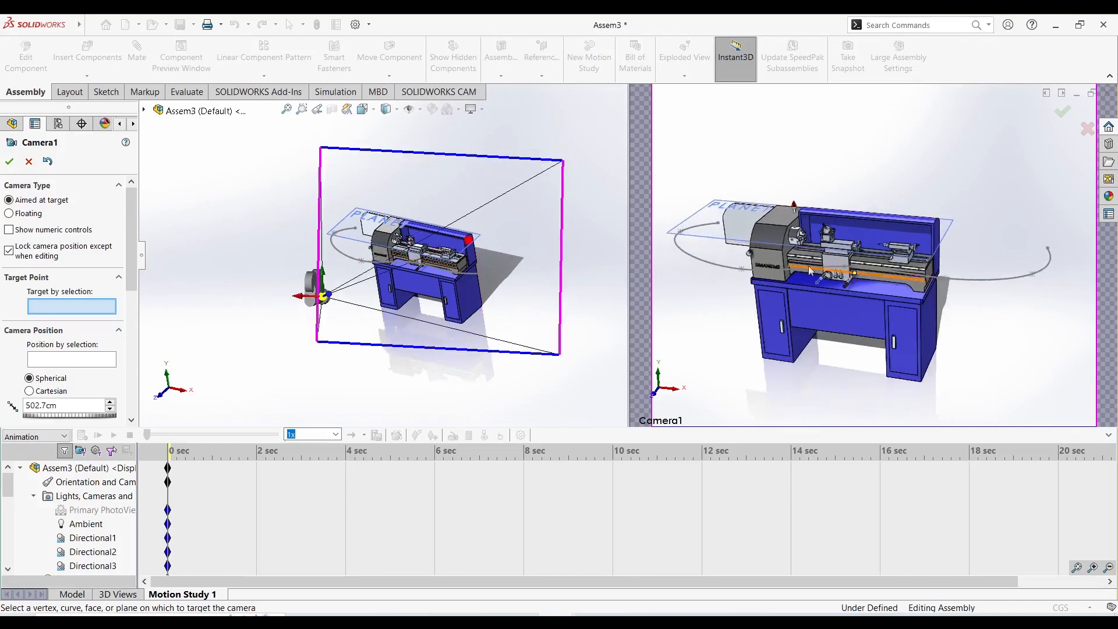
pyautogui.scroll(4, 867, 204)
pyautogui.scroll(-5, 880, 208)
pyautogui.scroll(-2, 880, 233)
pyautogui.scroll(4, 882, 310)
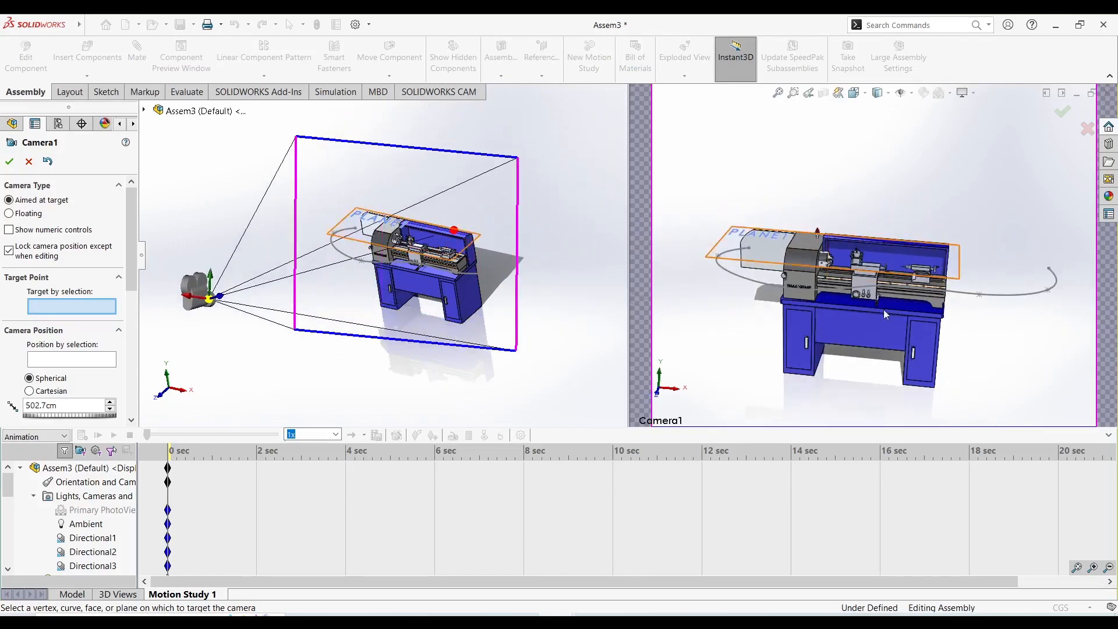
pyautogui.scroll(-3, 815, 331)
pyautogui.scroll(-3, 398, 284)
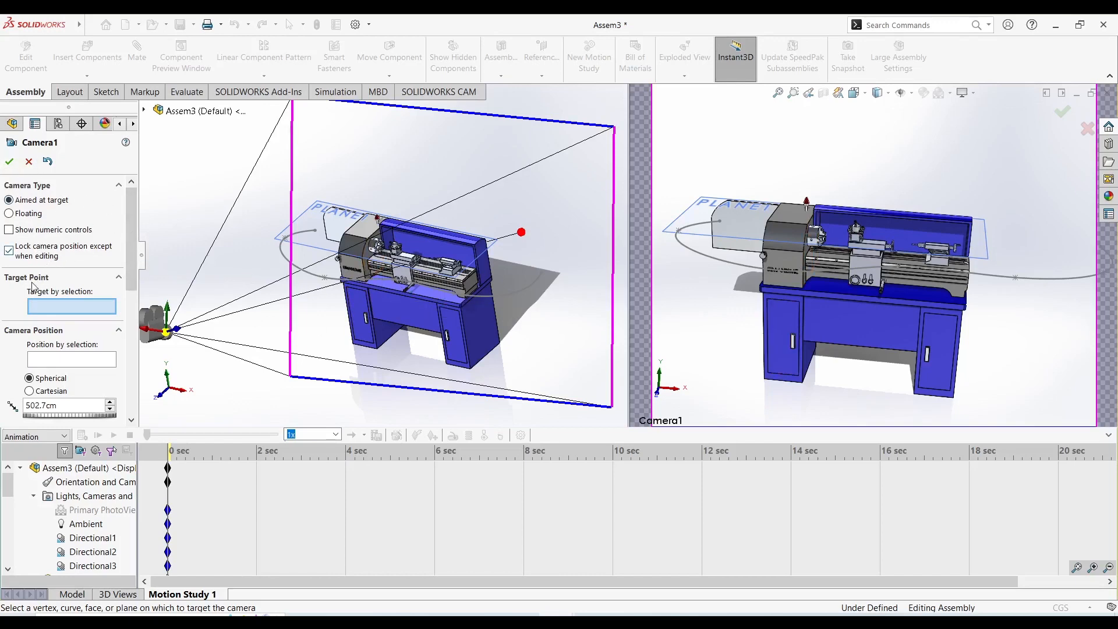
# Target the camera on the top face of the lathe bed and attach its position to the spline at 0 percent.
pyautogui.scroll(-8, 378, 318)
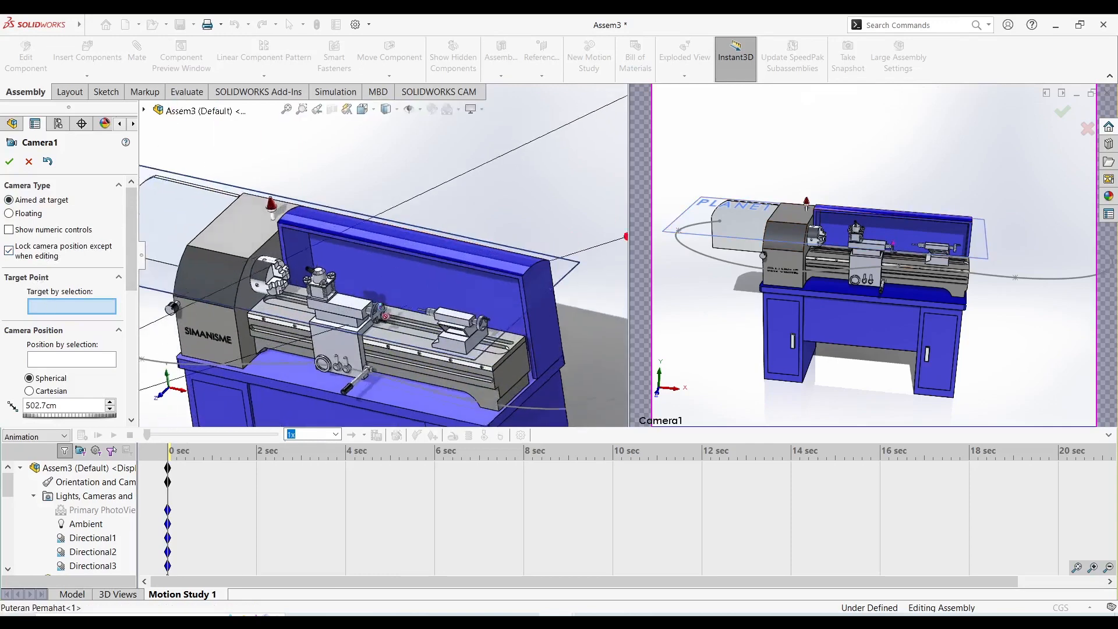
pyautogui.click(361, 290)
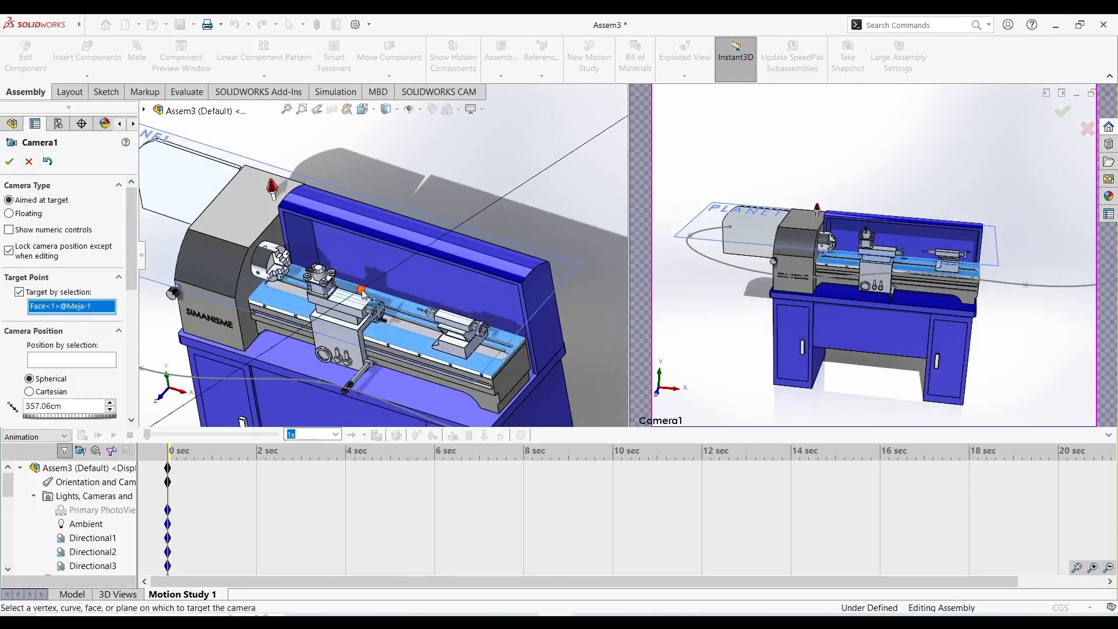
pyautogui.click(96, 365)
pyautogui.scroll(5, 346, 318)
pyautogui.scroll(-2, 407, 297)
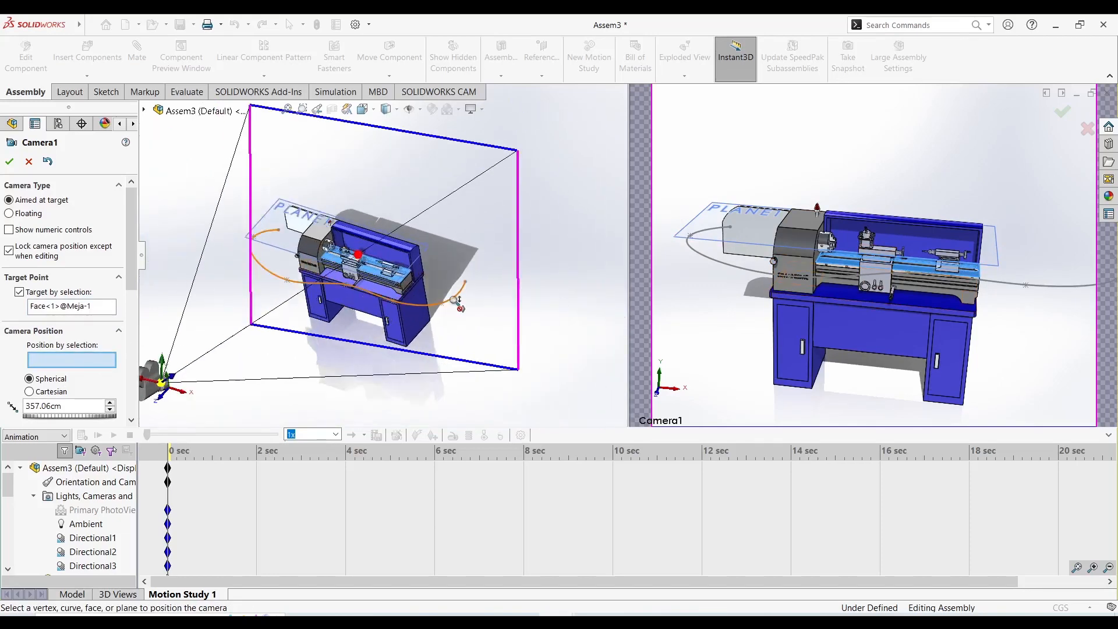
pyautogui.click(448, 292)
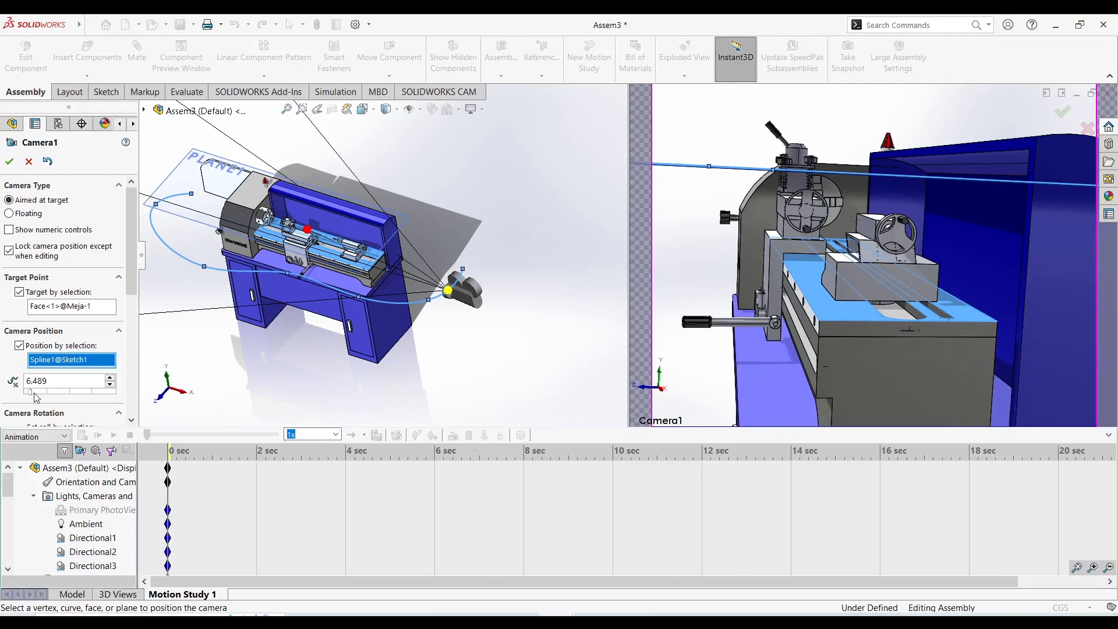
pyautogui.moveTo(33, 394); pyautogui.dragTo(27, 393)
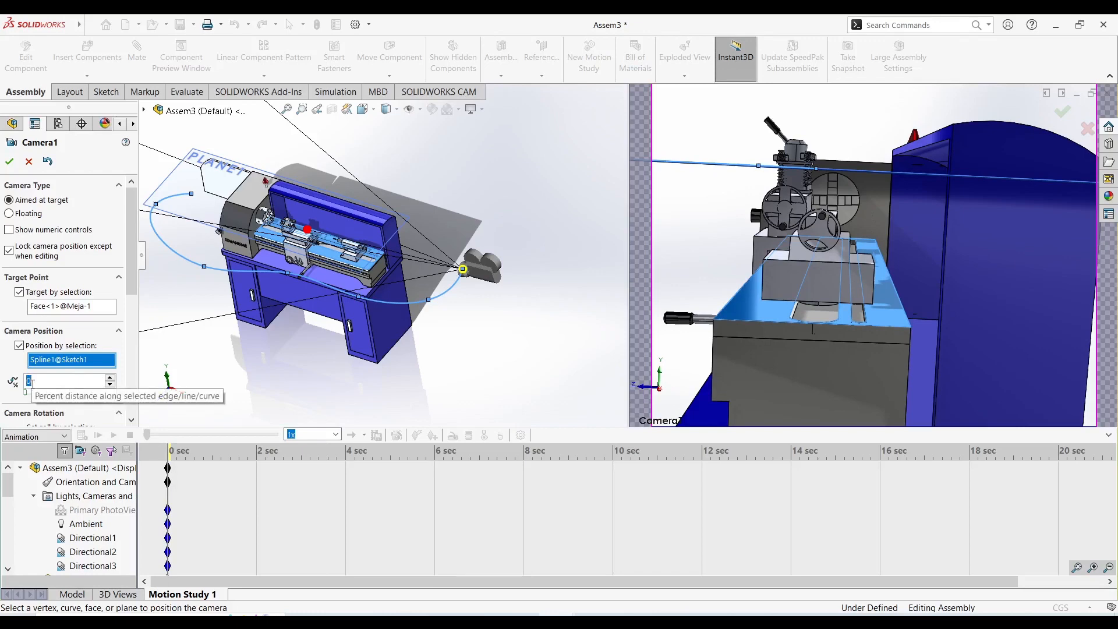
# Set the camera's aspect ratio to 16:9 and its view angle to 48.6 degrees, then accept the camera.
pyautogui.moveTo(133, 257); pyautogui.dragTo(71, 324)
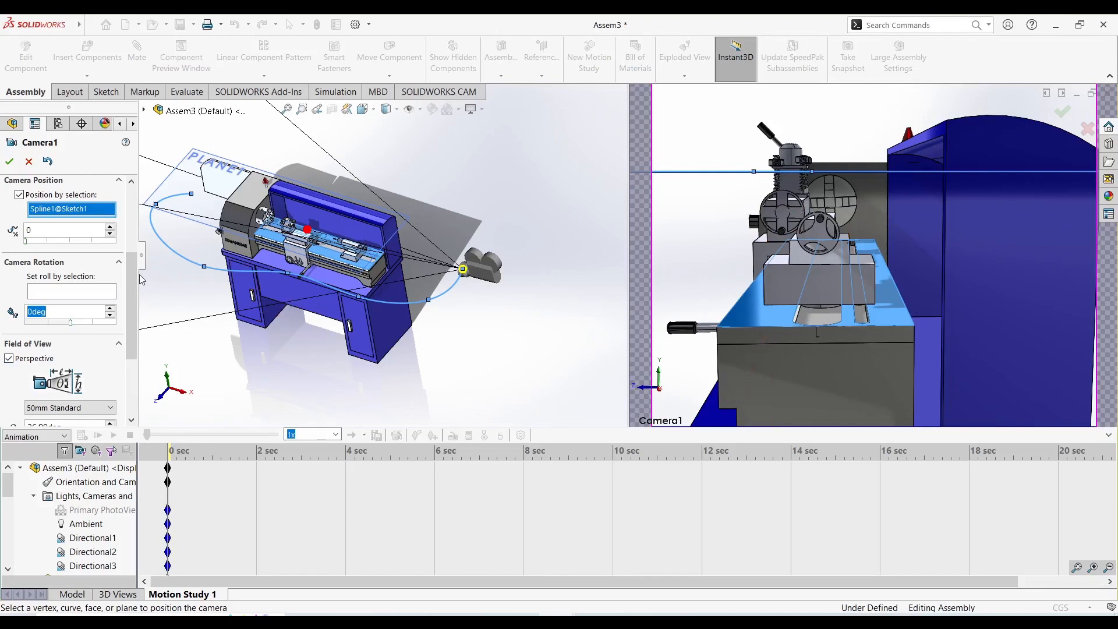
pyautogui.moveTo(134, 281); pyautogui.dragTo(135, 330)
pyautogui.scroll(2, 85, 309)
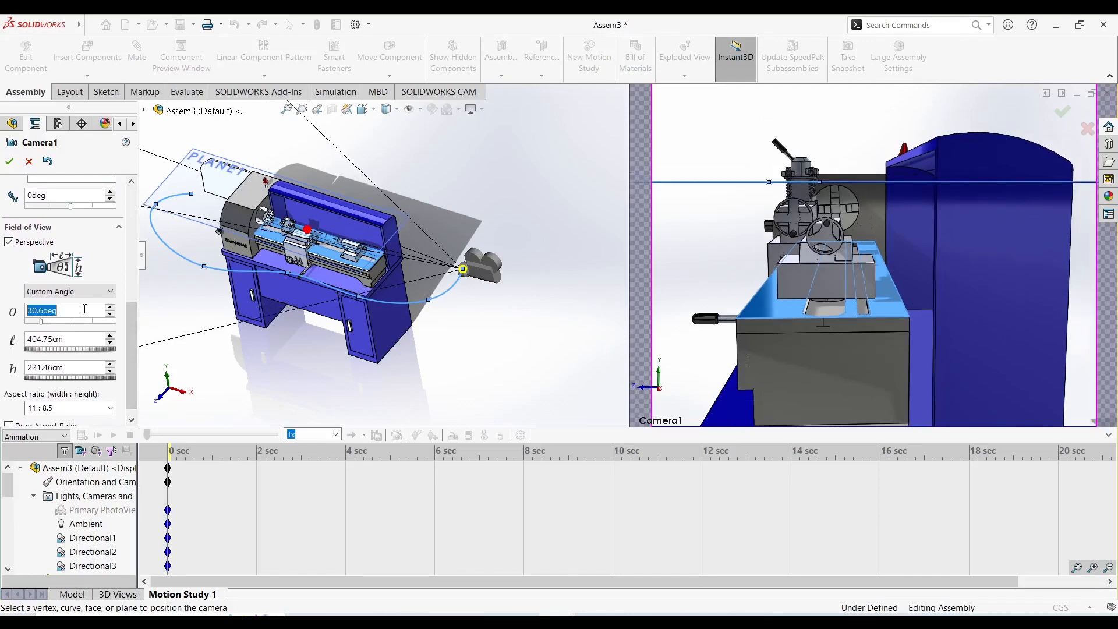
pyautogui.scroll(9, 85, 310)
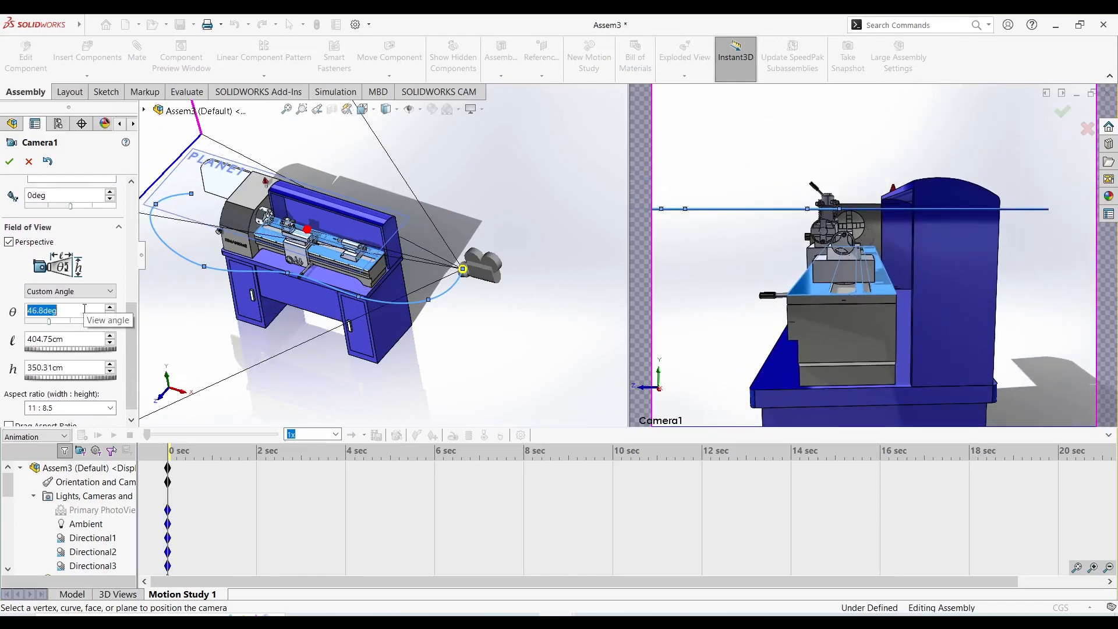
pyautogui.scroll(-5, 84, 309)
pyautogui.scroll(5, 84, 309)
pyautogui.moveTo(129, 325); pyautogui.dragTo(129, 329)
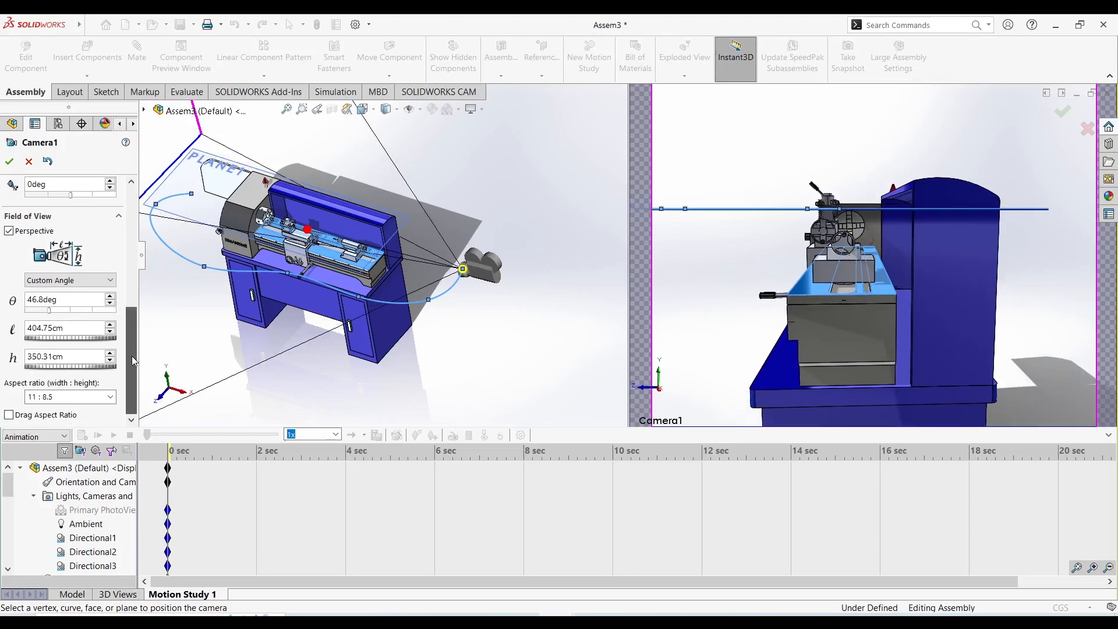
pyautogui.click(110, 398)
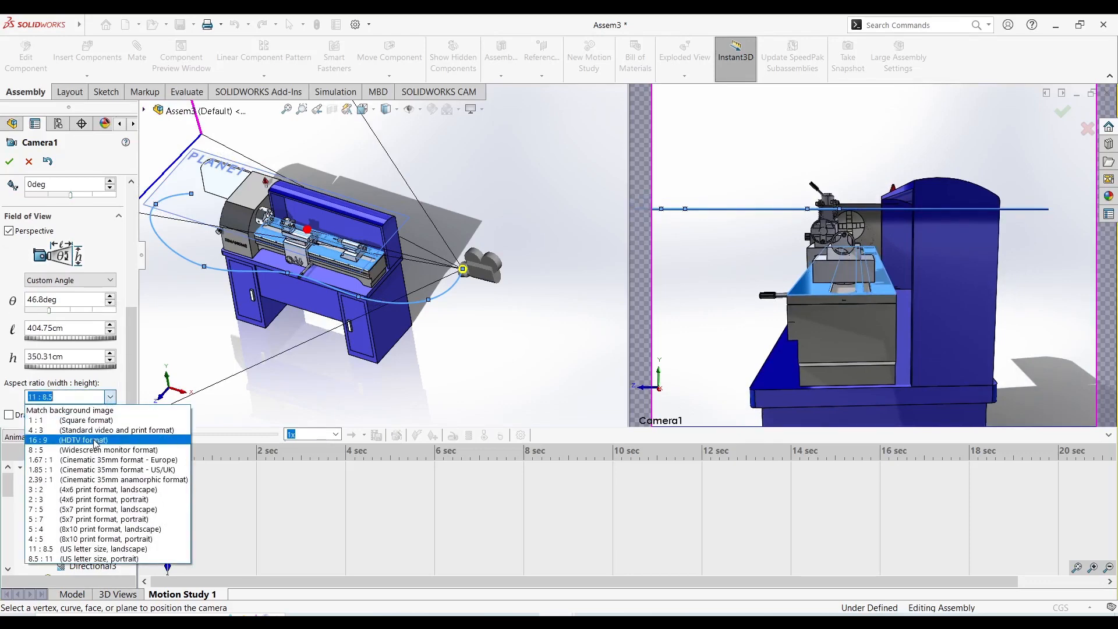
pyautogui.click(97, 440)
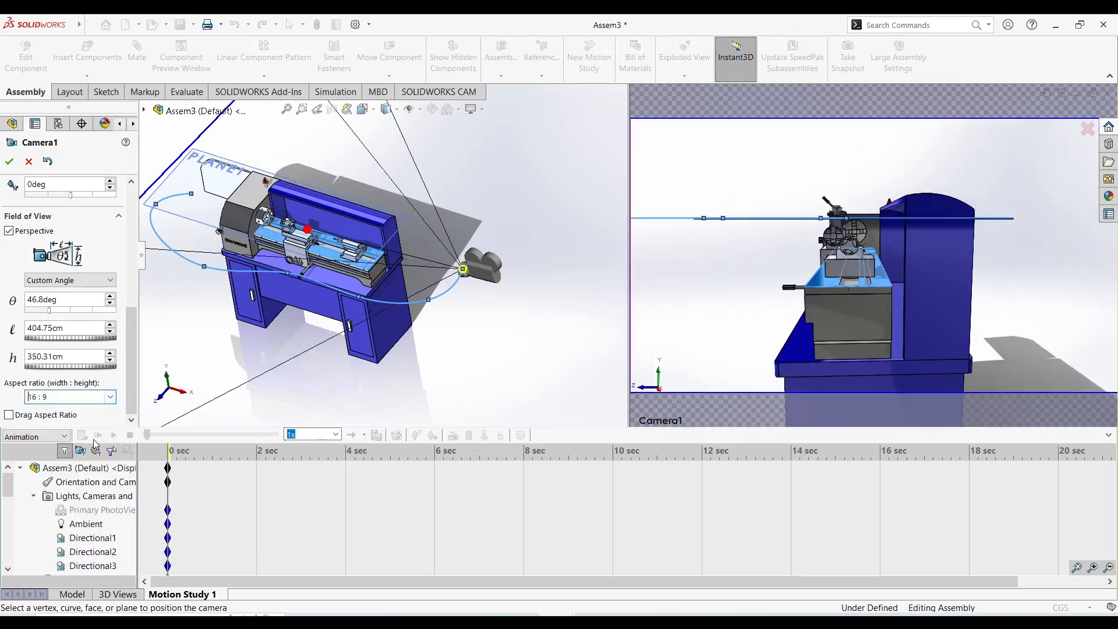
pyautogui.doubleClick(88, 300)
pyautogui.scroll(2, 87, 300)
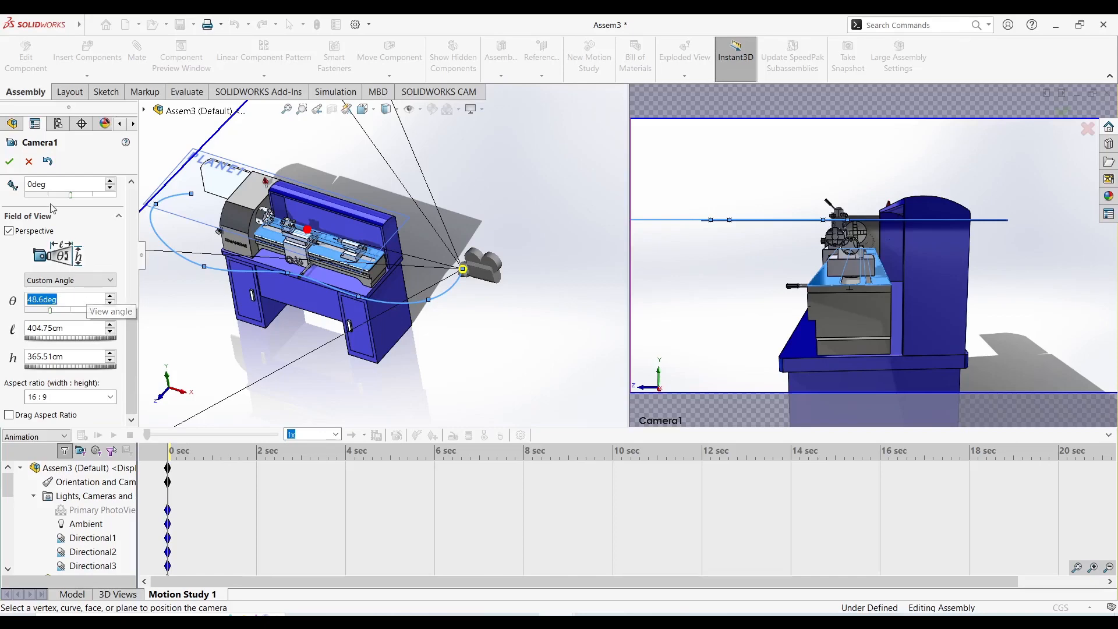
pyautogui.click(9, 161)
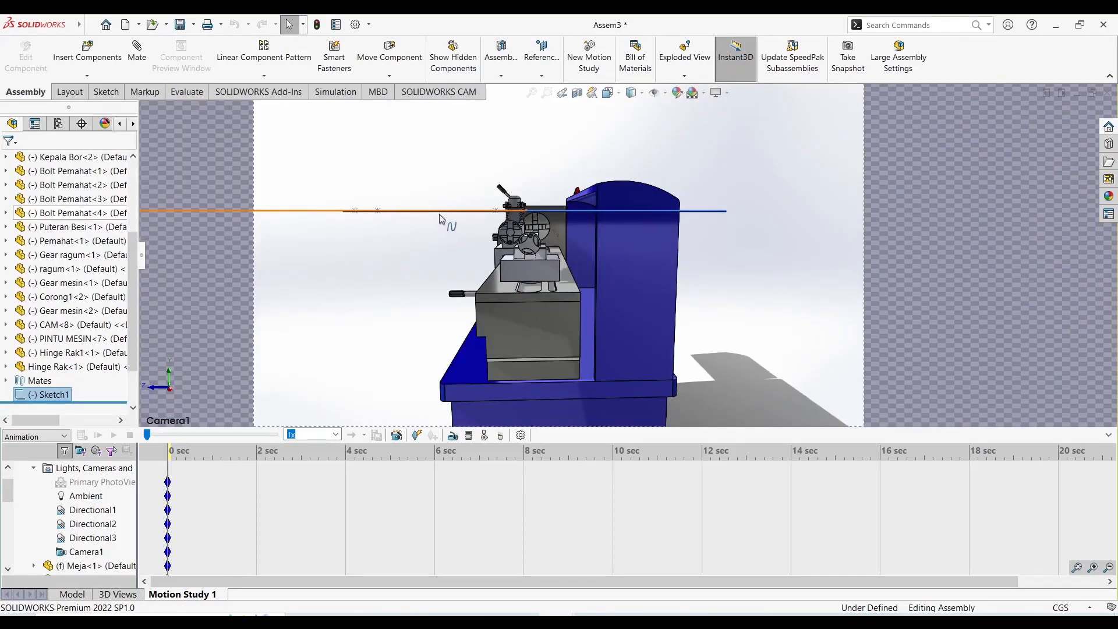
# Hide the spline sketch Sketch1 and the reference plane PLANE1 so neither appears in the camera view.
pyautogui.doubleClick(423, 216)
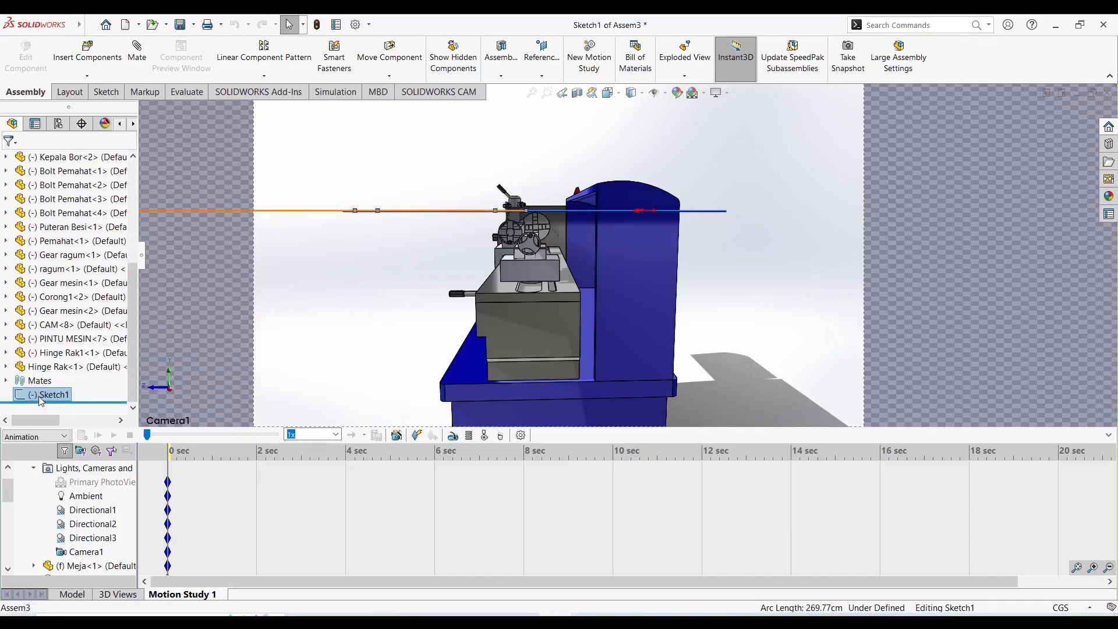
pyautogui.moveTo(133, 326); pyautogui.dragTo(135, 361)
pyautogui.rightClick(60, 391)
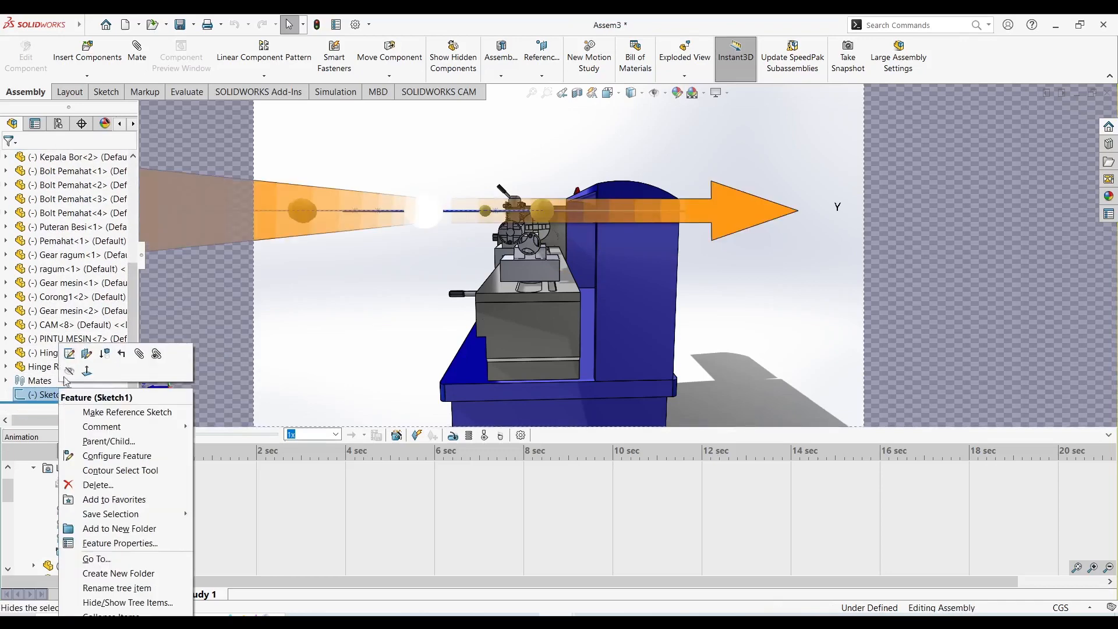
pyautogui.click(70, 370)
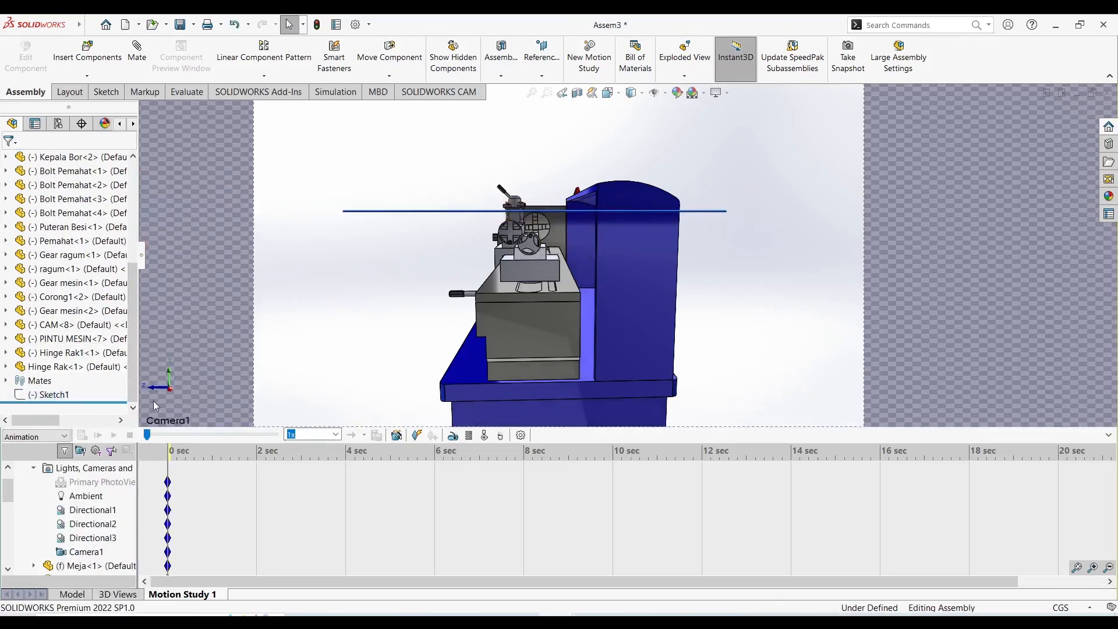
pyautogui.scroll(4, 58, 271)
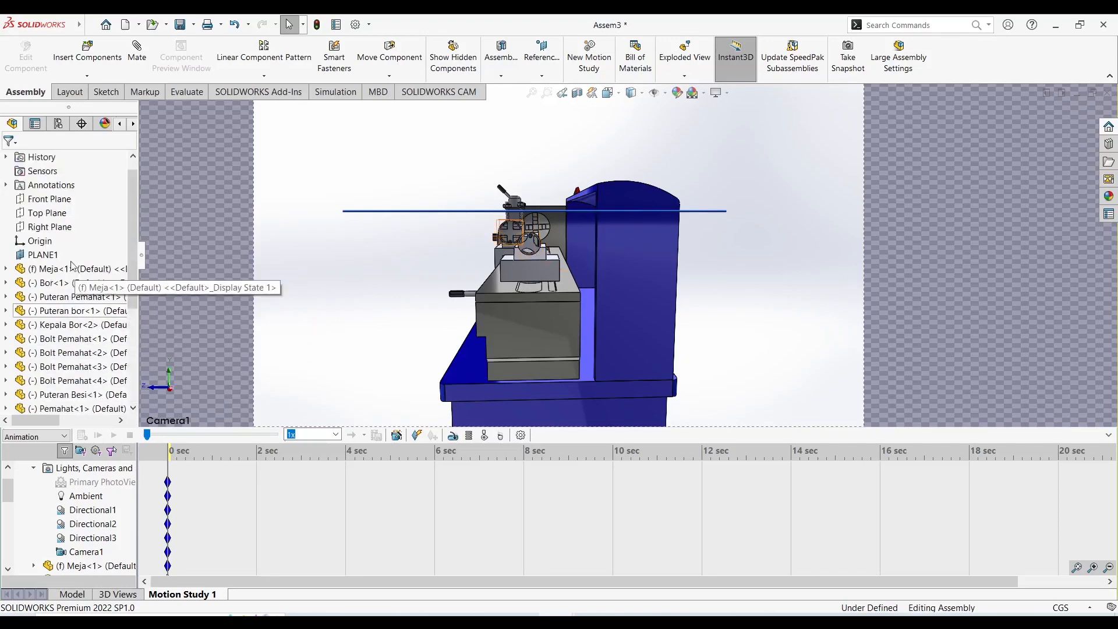
pyautogui.click(46, 258)
pyautogui.click(77, 244)
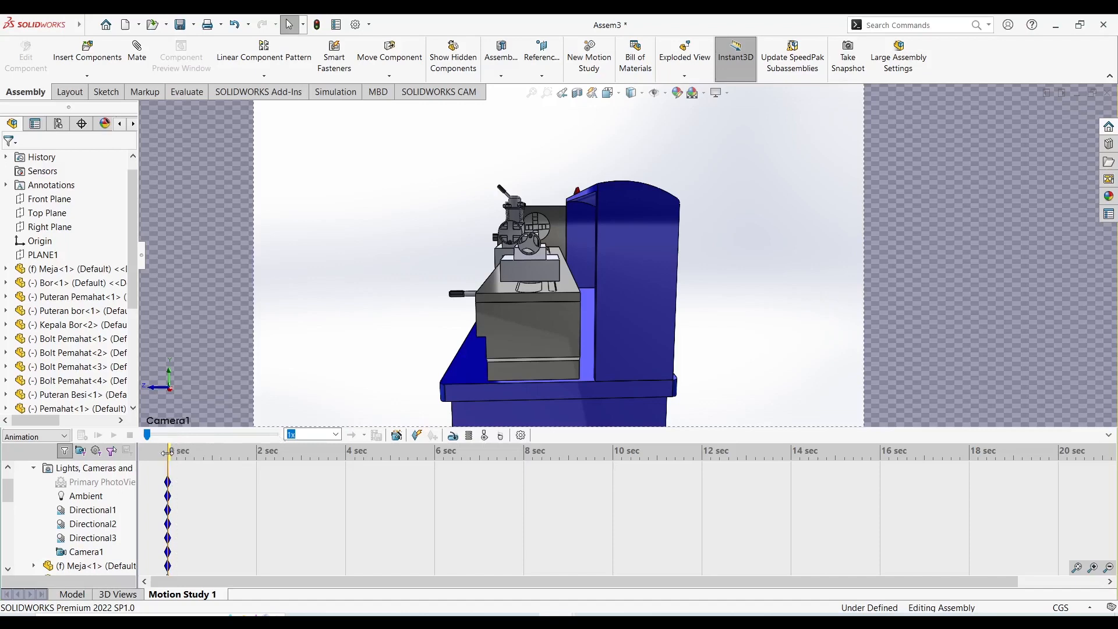
# Show the hidden spline sketch Sketch1 again in the assembly.
pyautogui.scroll(-4, 87, 324)
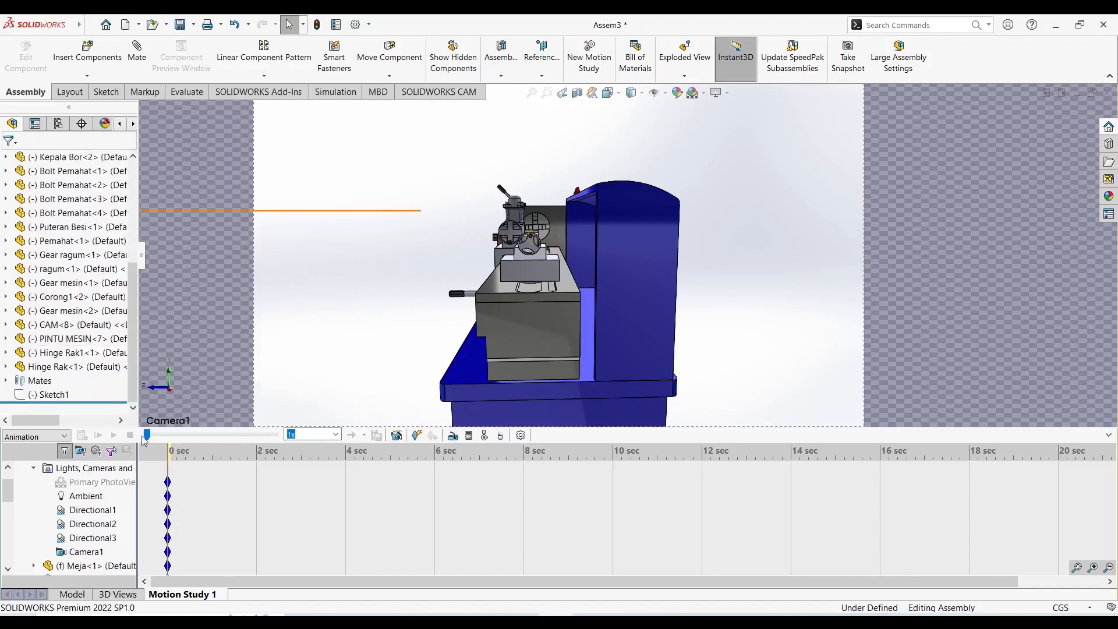
pyautogui.rightClick(65, 394)
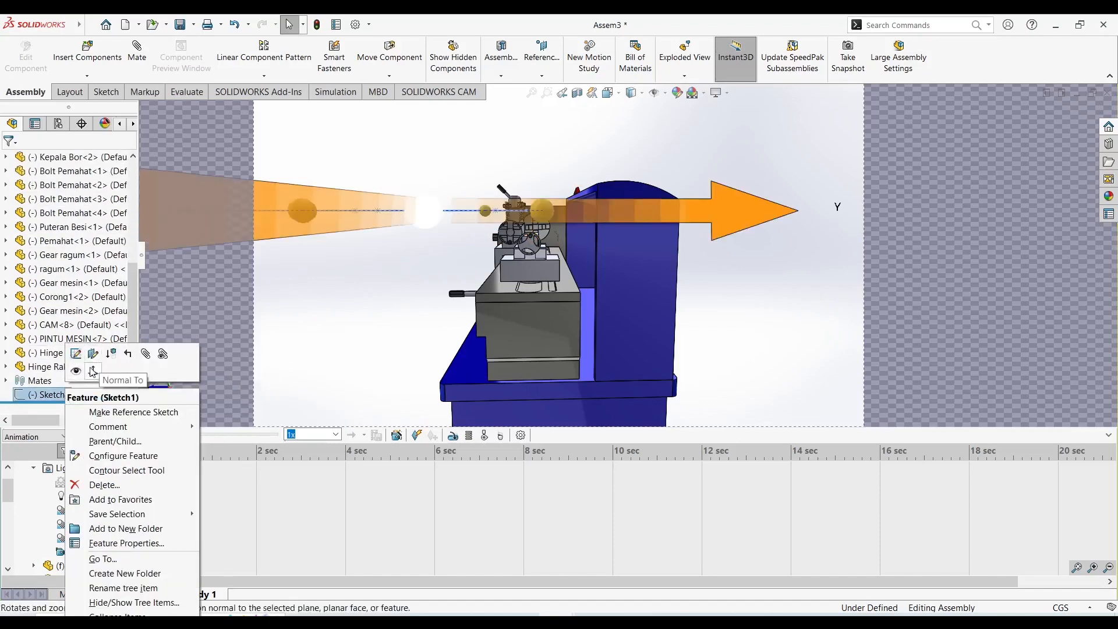
pyautogui.click(77, 371)
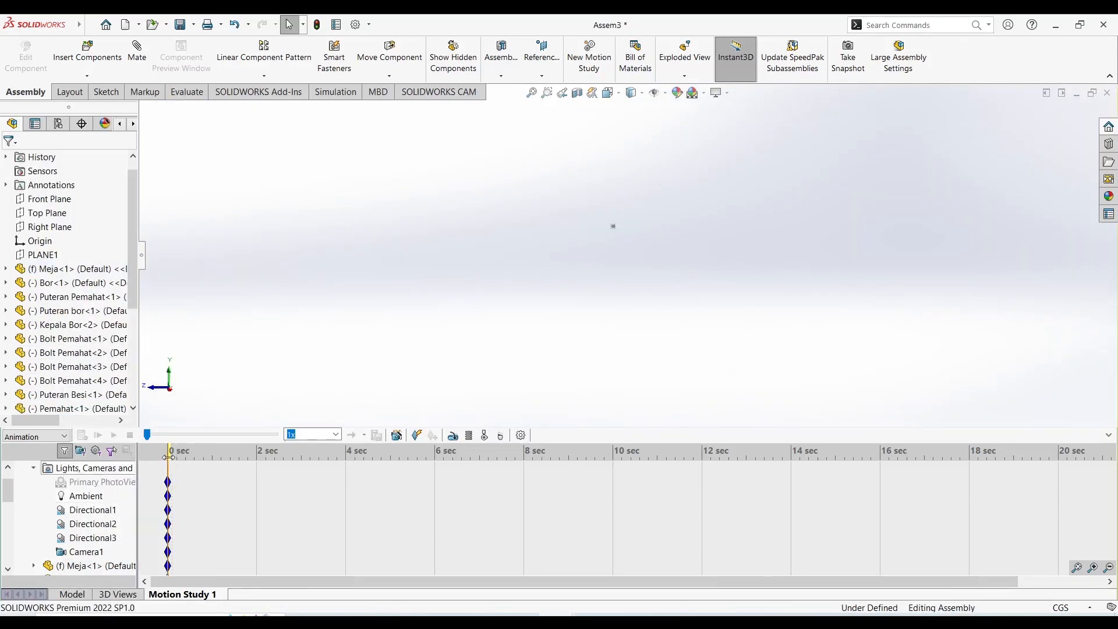
# Move the motion study time to 10 seconds and set Camera1's position along the spline to 100 percent, then accept the camera.
pyautogui.moveTo(168, 457); pyautogui.dragTo(306, 458)
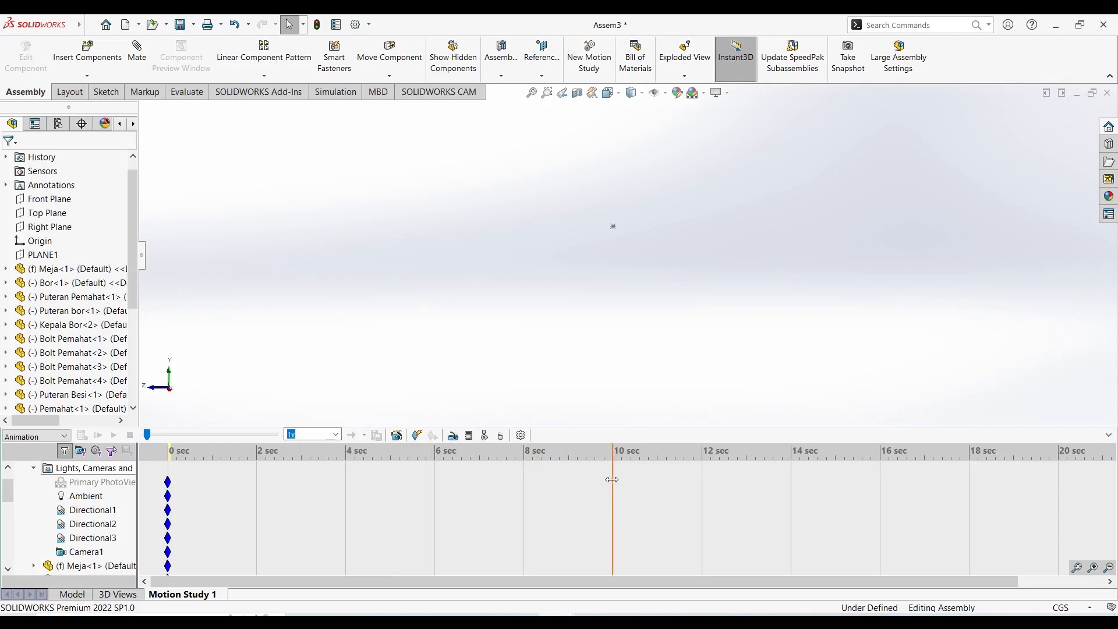
pyautogui.rightClick(81, 552)
pyautogui.click(117, 450)
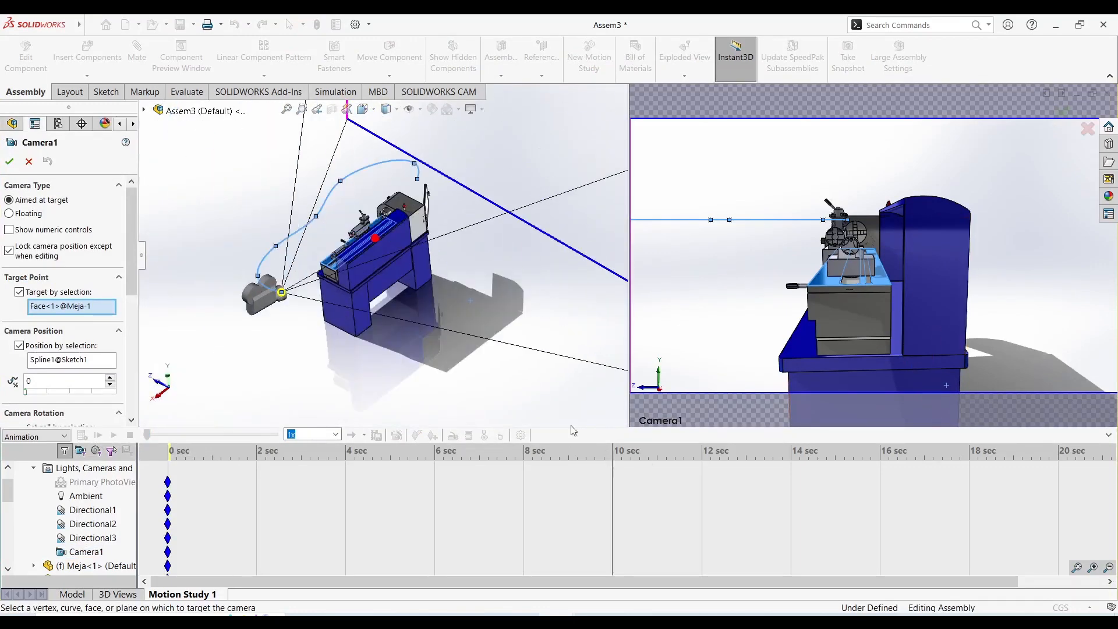
pyautogui.moveTo(379, 301); pyautogui.dragTo(402, 304, button='middle')
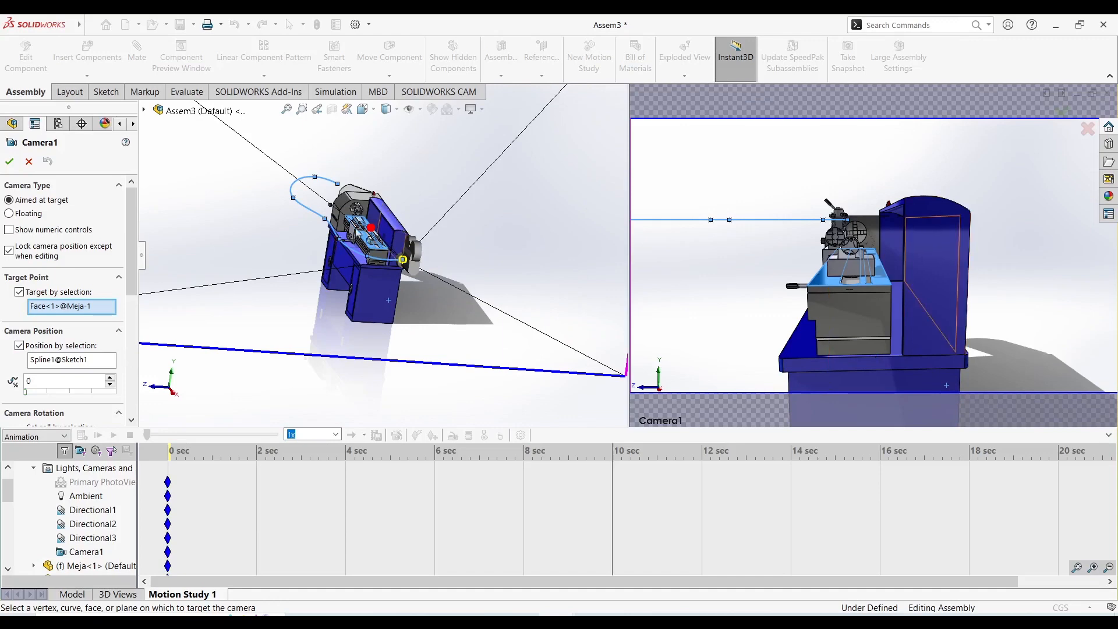
pyautogui.moveTo(443, 249); pyautogui.dragTo(278, 317, button='middle')
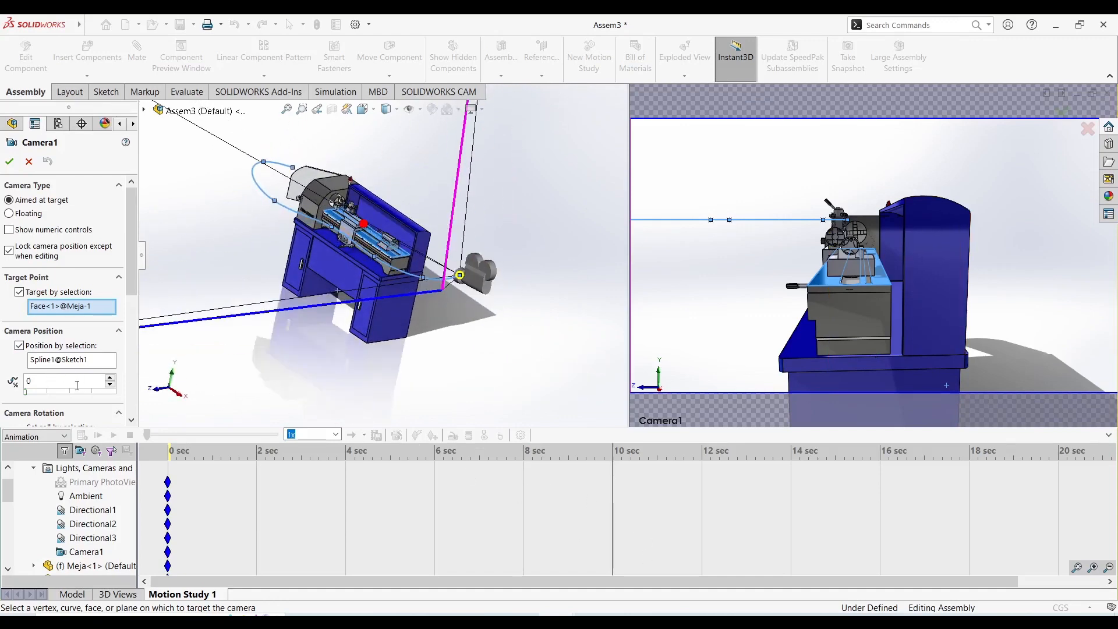
pyautogui.moveTo(26, 395); pyautogui.dragTo(119, 419)
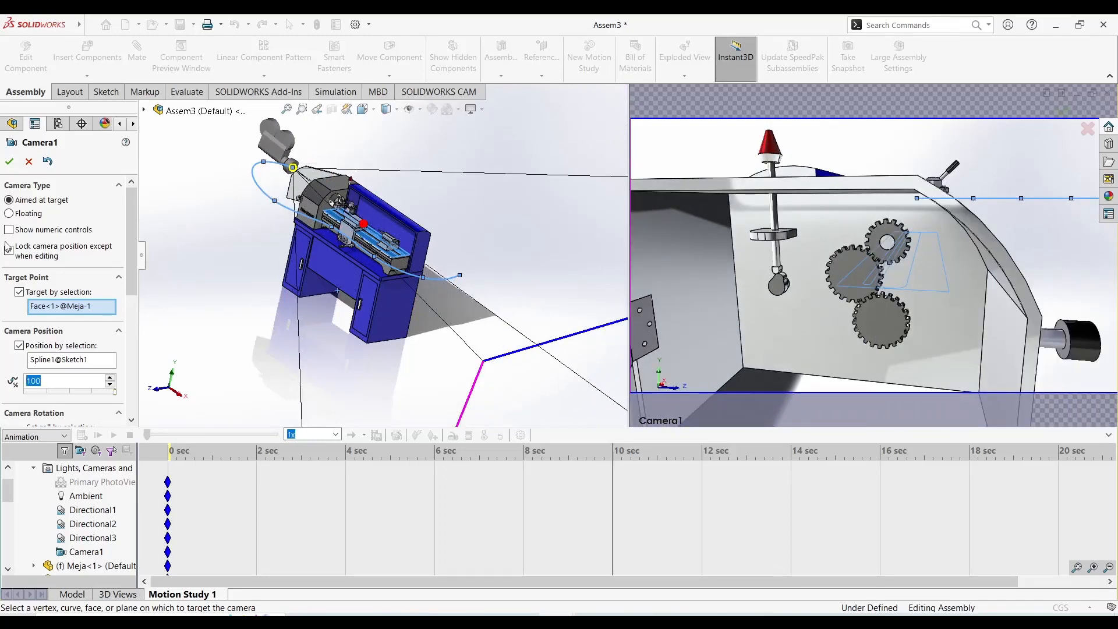
pyautogui.click(9, 162)
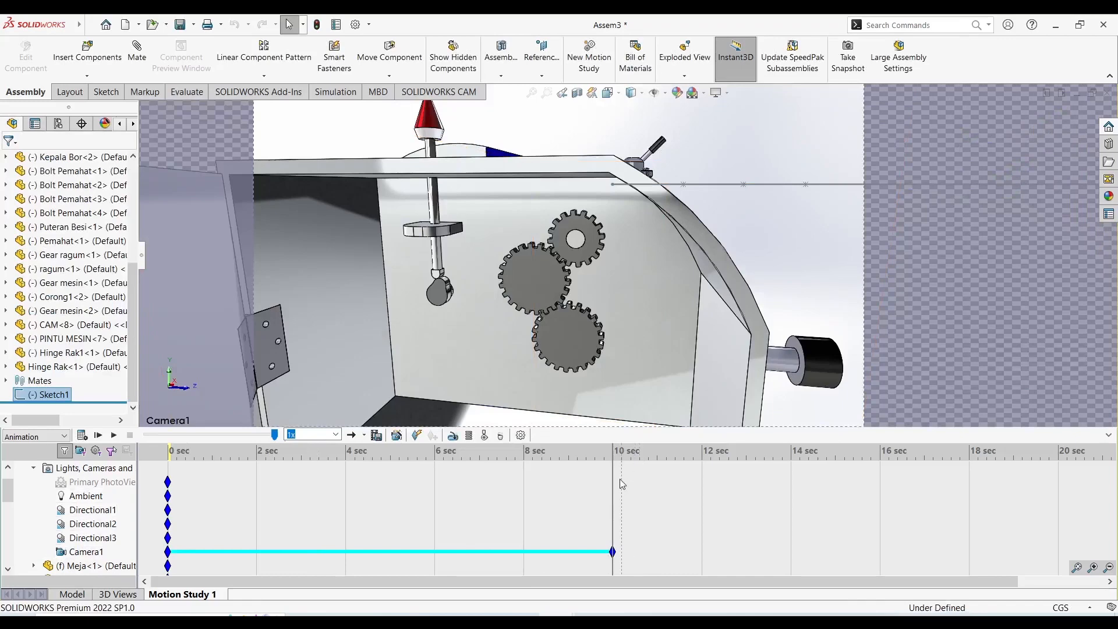
# Return the time to 0 seconds, switch to the Camera1 view and play the camera animation.
pyautogui.moveTo(613, 474); pyautogui.dragTo(168, 501)
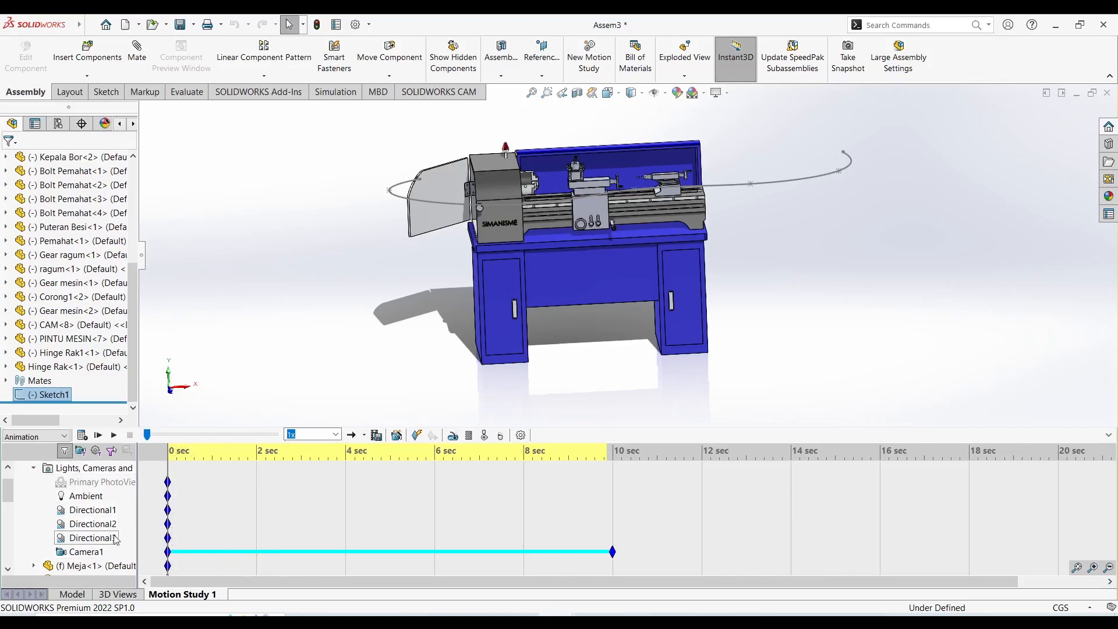
pyautogui.rightClick(101, 552)
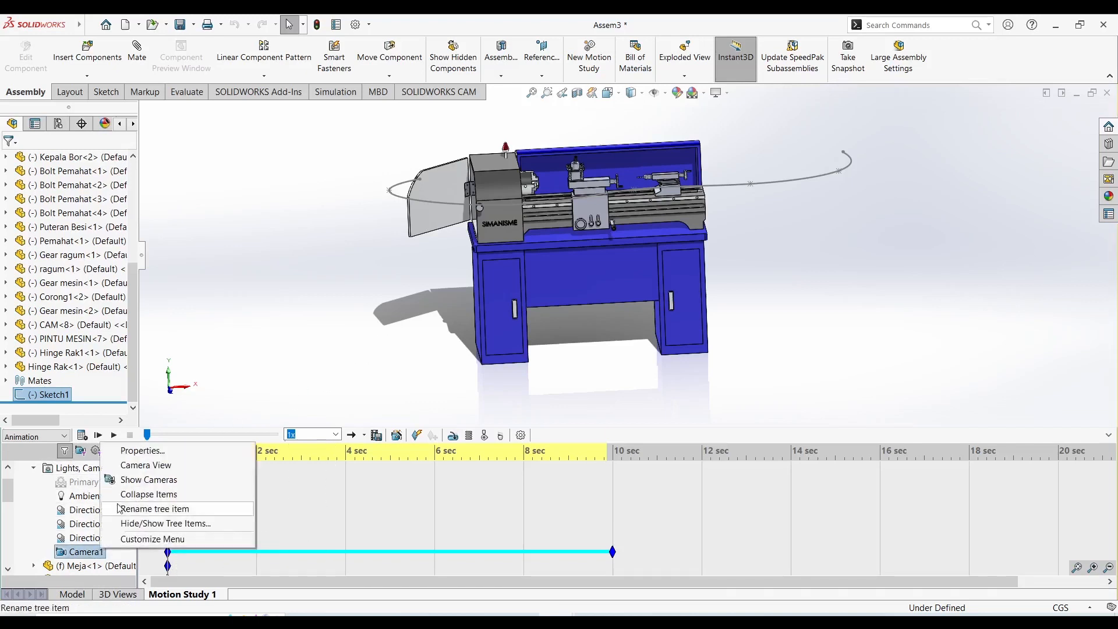
pyautogui.click(131, 465)
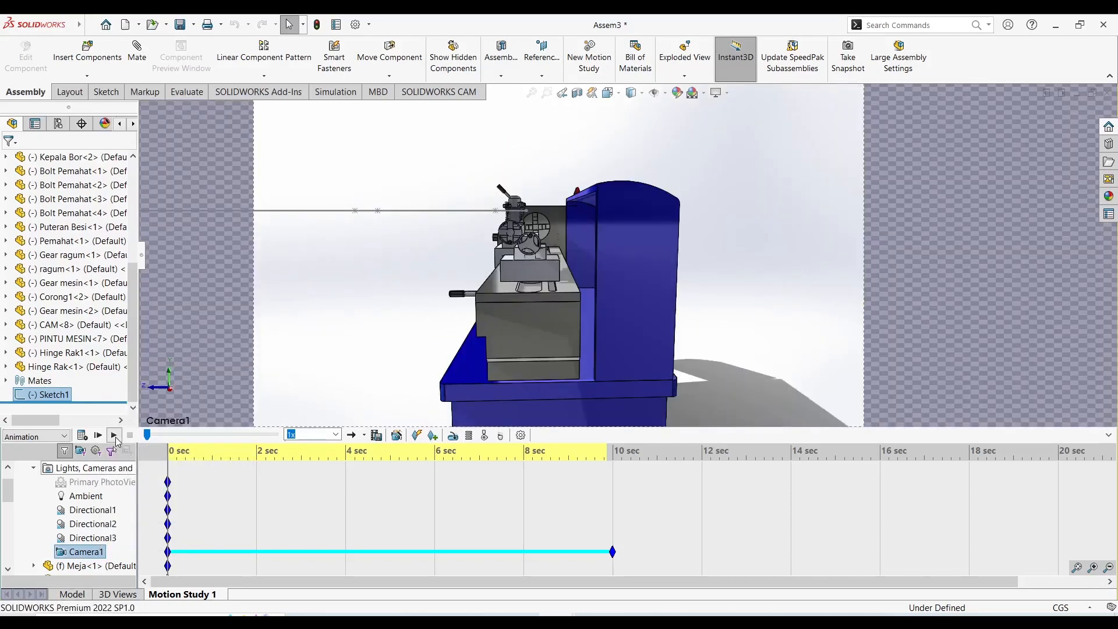
pyautogui.click(115, 436)
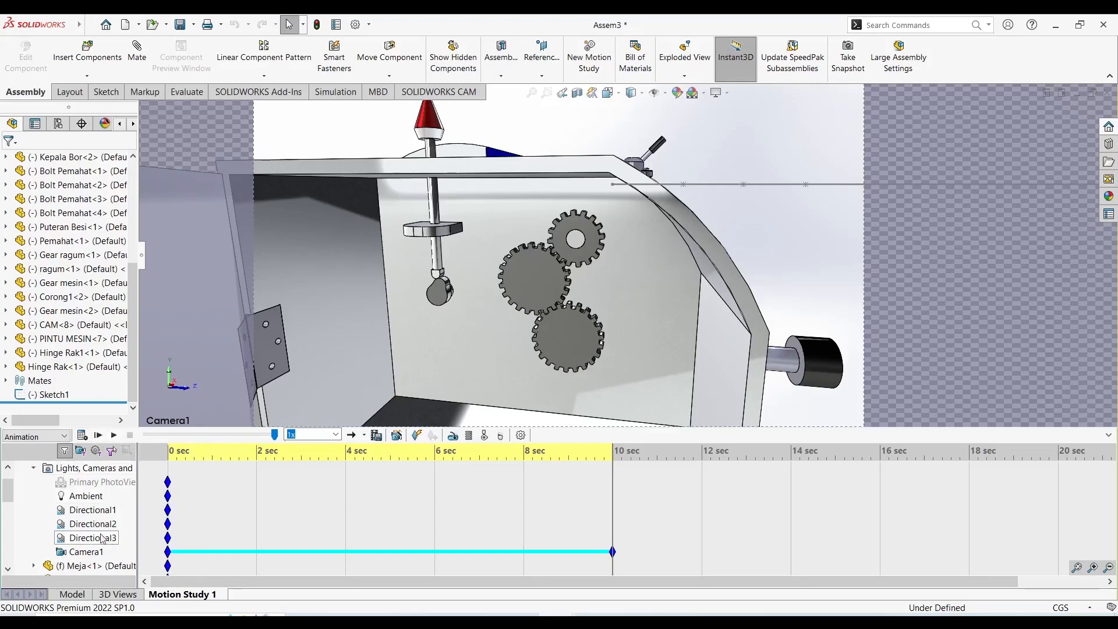
# Turn off the Camera1 view and orient the lathe so its chuck can be reached.
pyautogui.rightClick(88, 552)
pyautogui.click(215, 464)
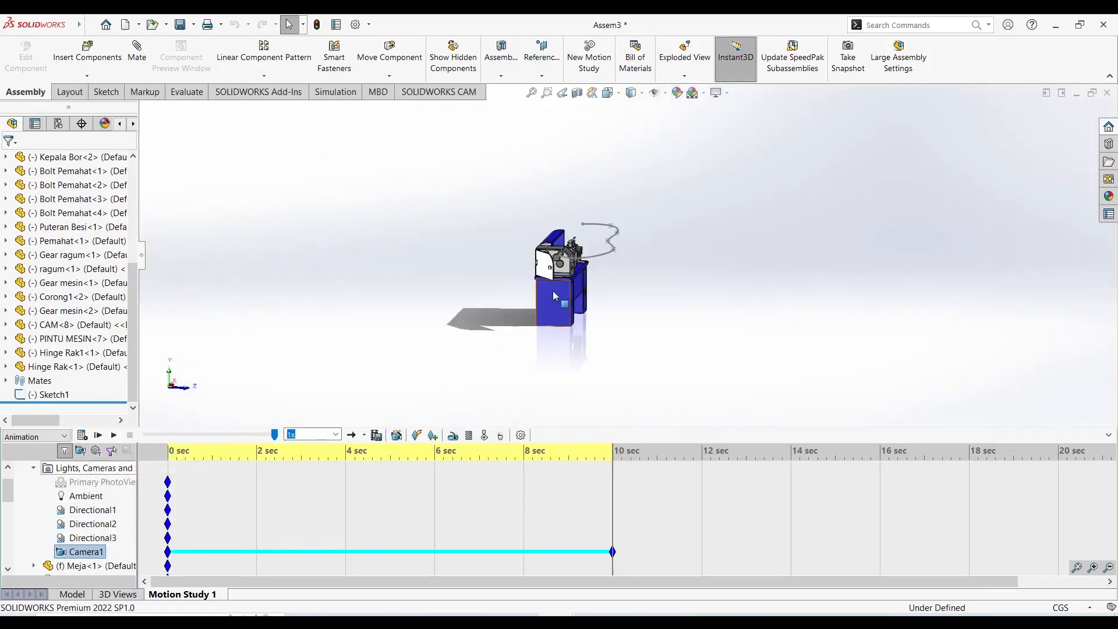
pyautogui.scroll(-2, 572, 261)
pyautogui.moveTo(573, 256); pyautogui.dragTo(501, 255, button='middle')
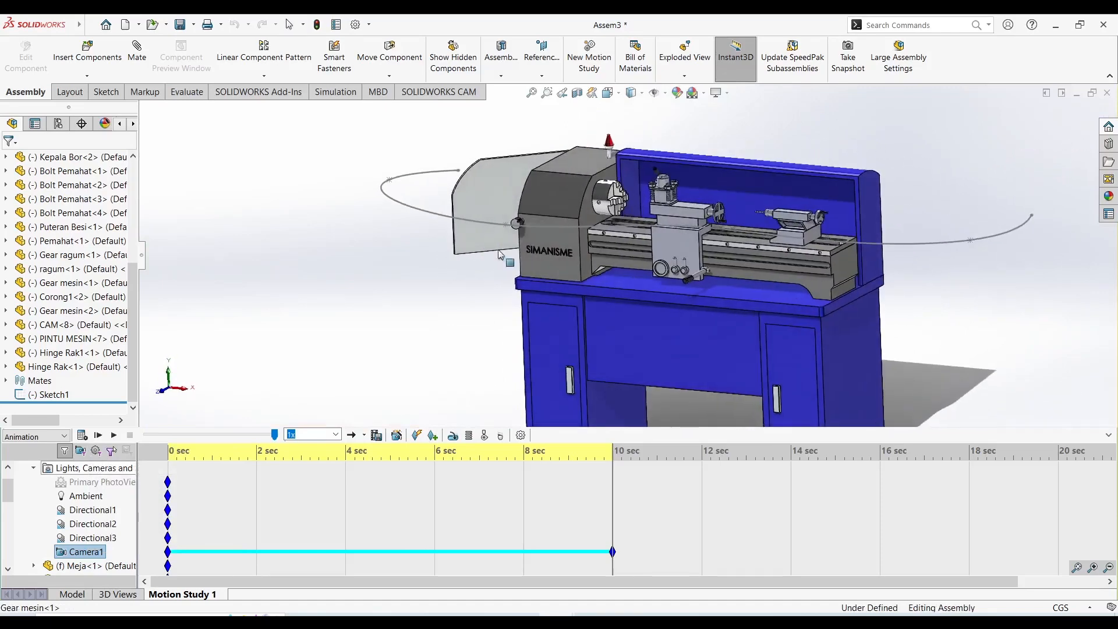
# Start a rotary motor and assign it to the cylindrical face of the lathe chuck.
pyautogui.click(453, 436)
pyautogui.scroll(-3, 576, 195)
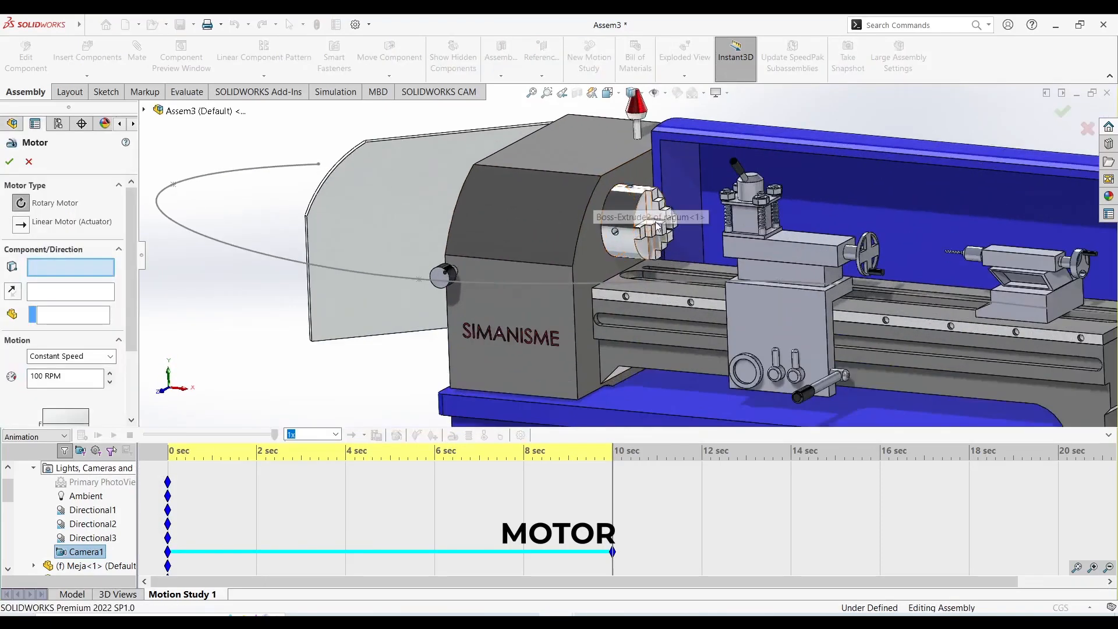
pyautogui.scroll(1, 656, 227)
pyautogui.scroll(-2, 654, 223)
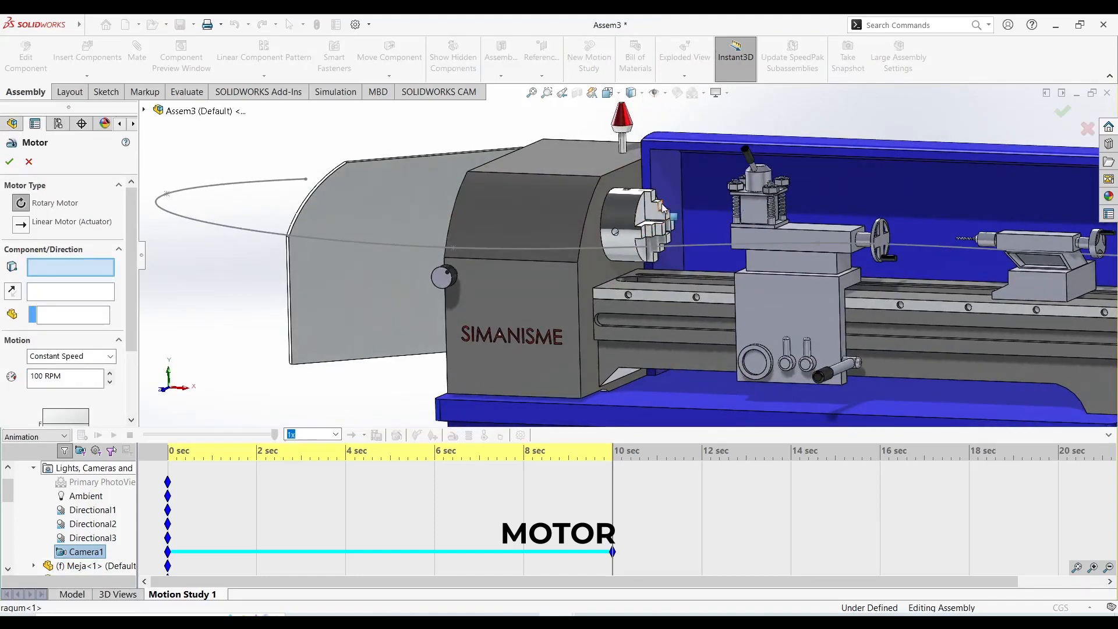
pyautogui.scroll(-2, 640, 218)
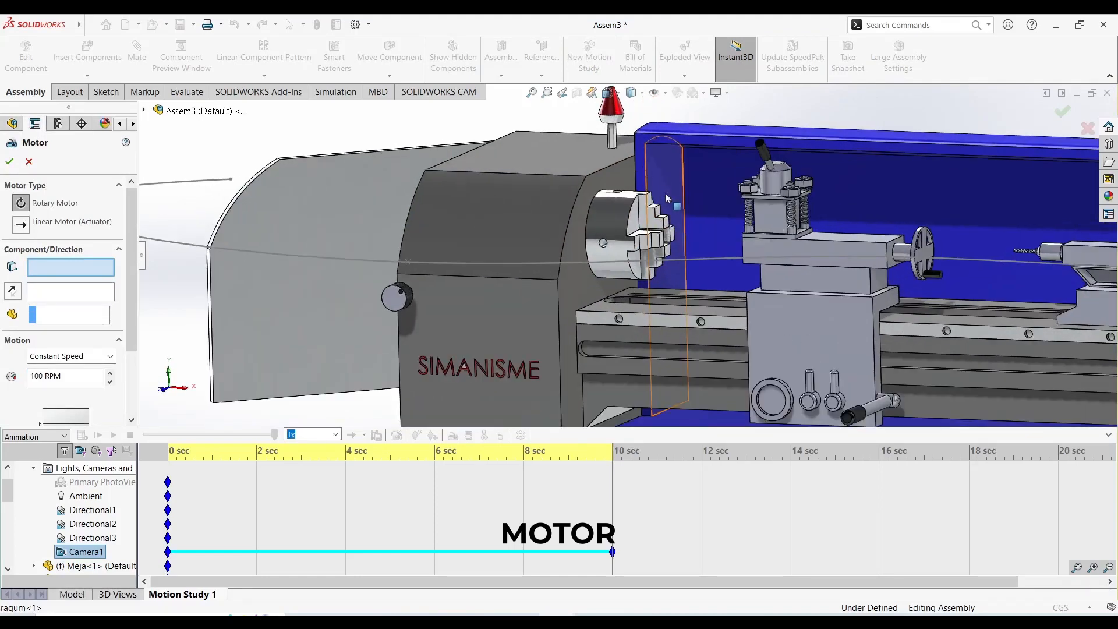
pyautogui.click(618, 226)
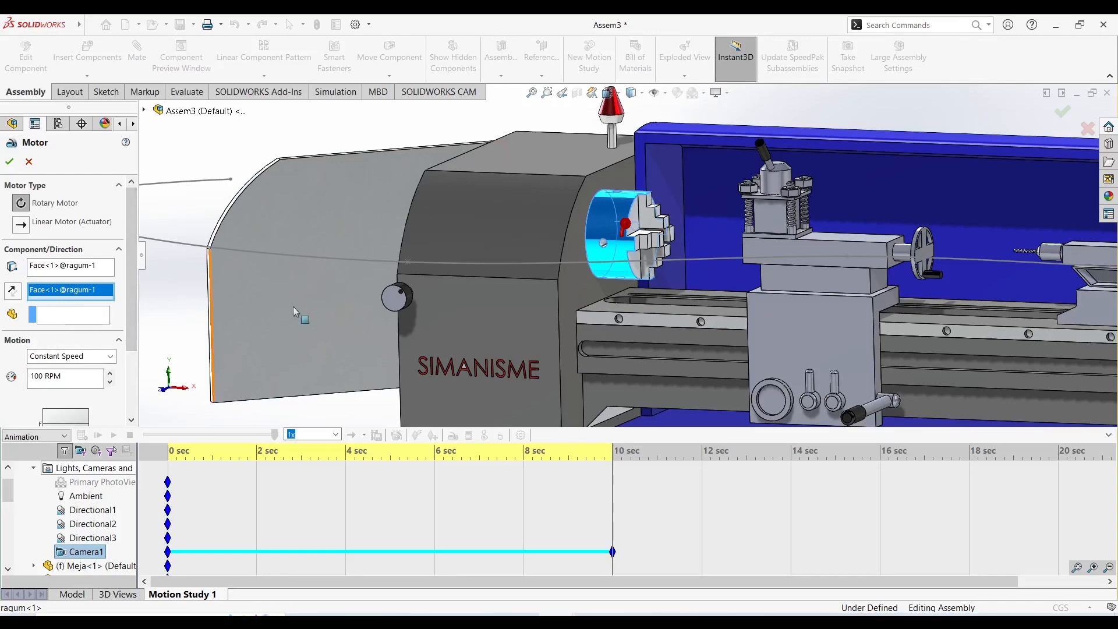
# Reverse the chuck motor's rotation direction and accept it at a constant speed of 100 RPM.
pyautogui.scroll(-4, 607, 198)
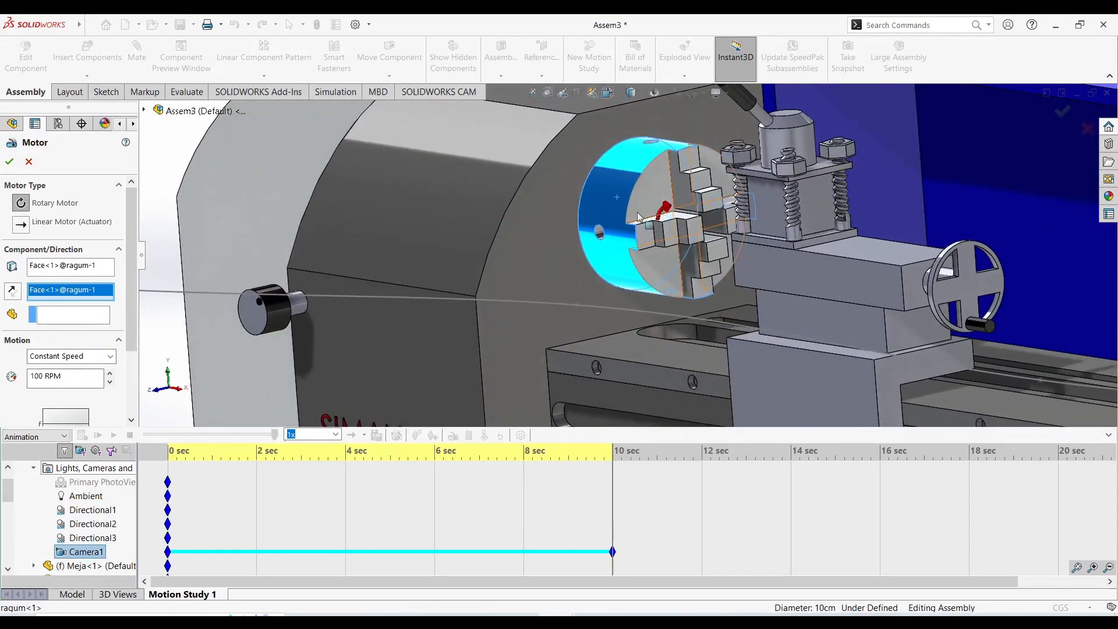
pyautogui.click(13, 297)
pyautogui.scroll(-2, 140, 305)
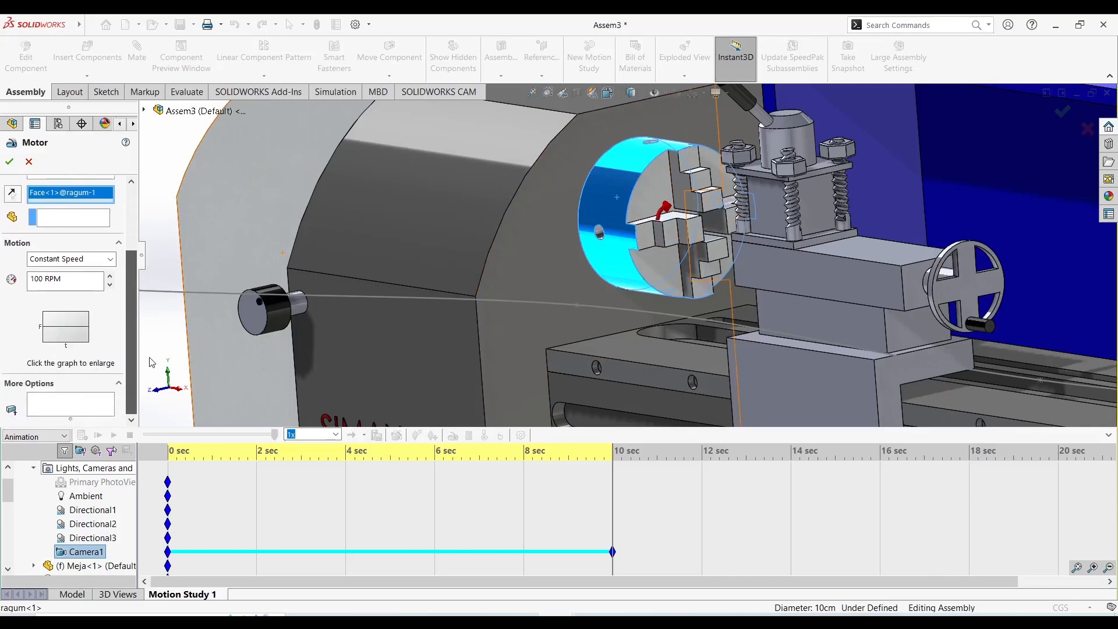
pyautogui.scroll(2, 140, 302)
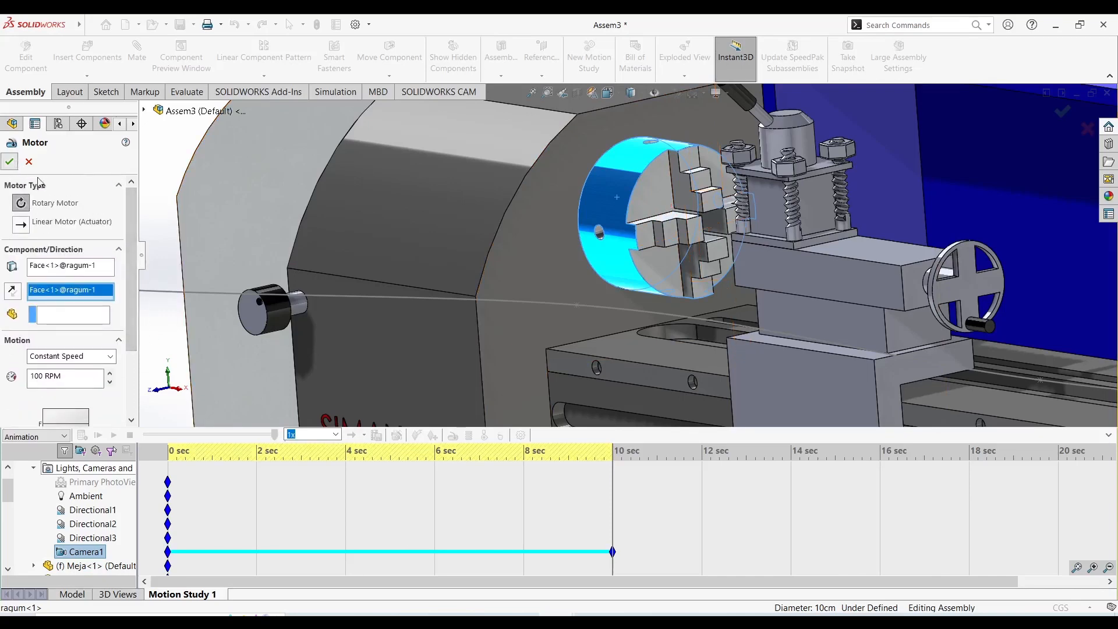
pyautogui.click(9, 162)
pyautogui.scroll(8, 473, 289)
pyautogui.scroll(-1, 599, 283)
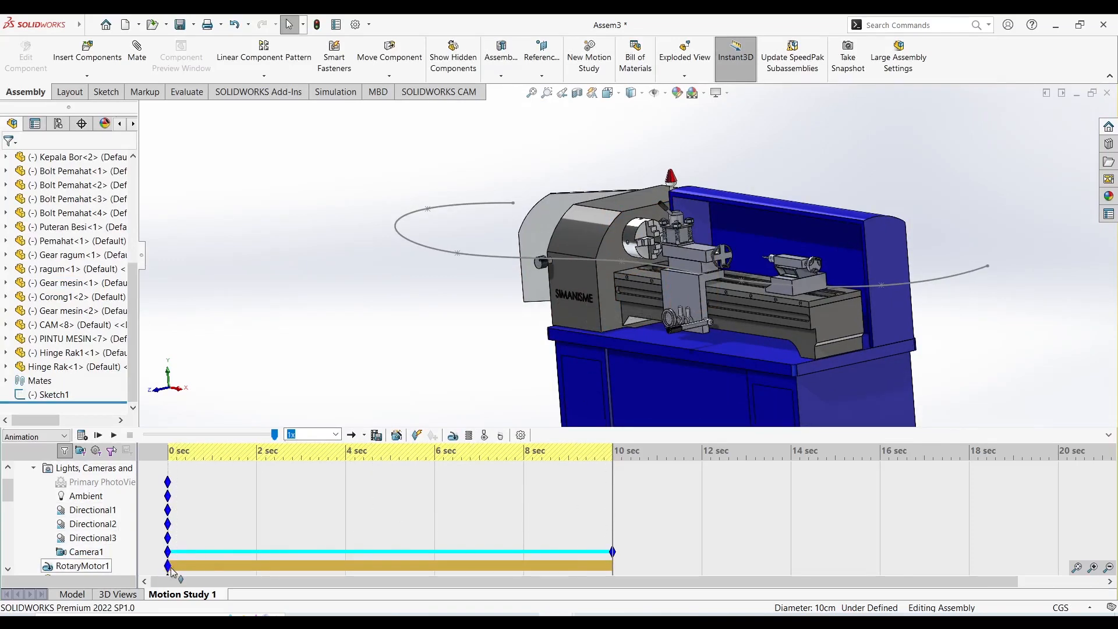
pyautogui.moveTo(171, 571)
# Play the motion study from 0 seconds through the Camera1 view and stop the playback partway.
pyautogui.rightClick(79, 553)
pyautogui.click(121, 472)
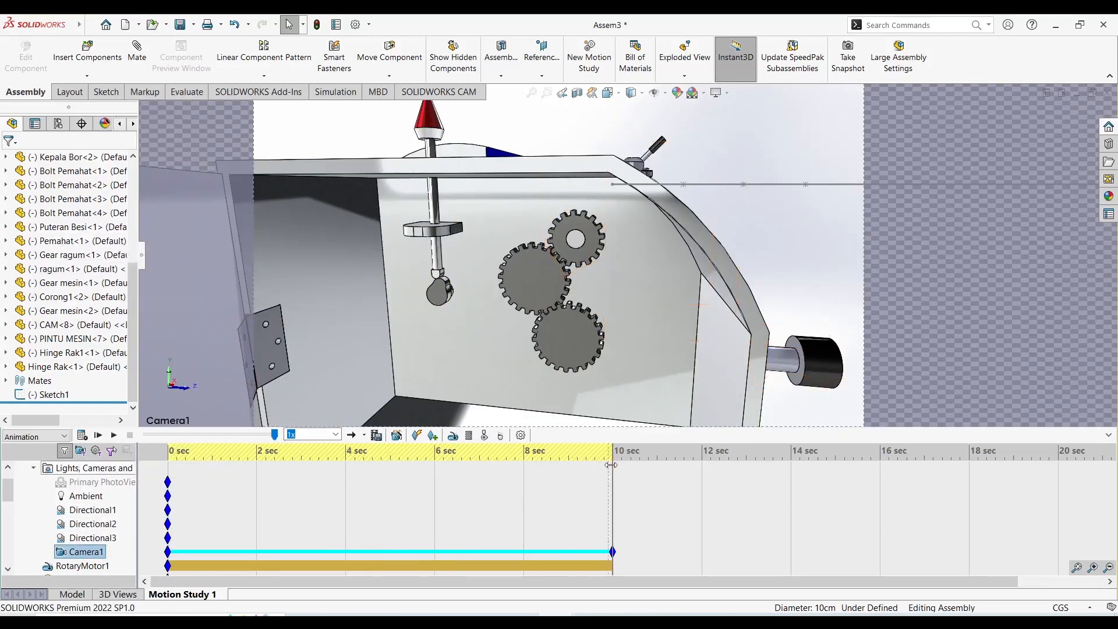
pyautogui.moveTo(611, 465); pyautogui.dragTo(482, 467)
pyautogui.moveTo(285, 472); pyautogui.dragTo(167, 470)
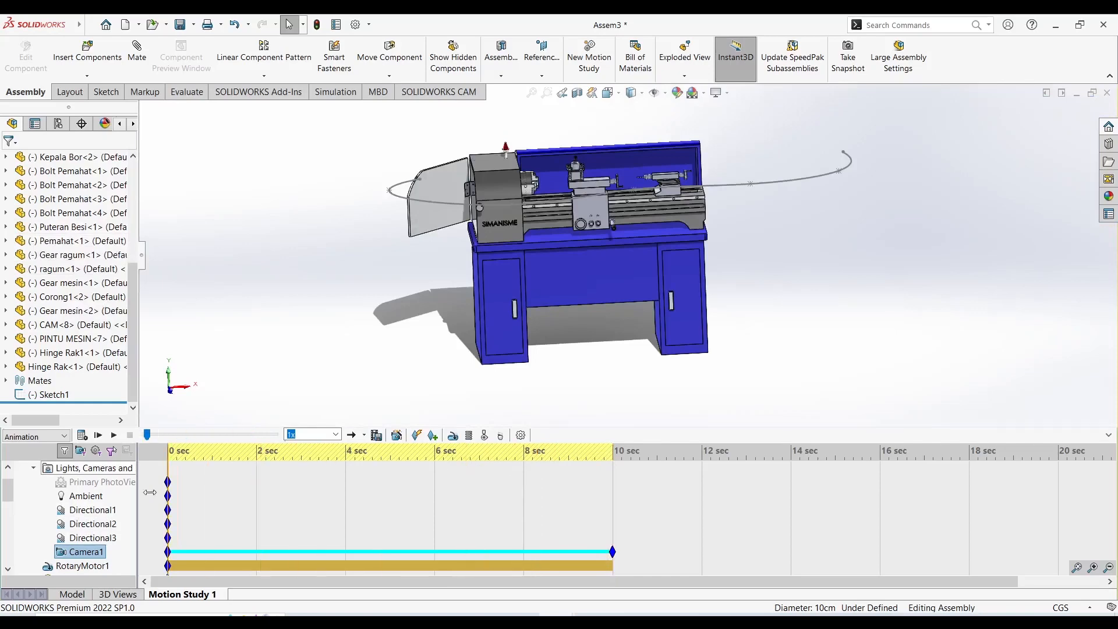
pyautogui.rightClick(82, 551)
pyautogui.click(129, 465)
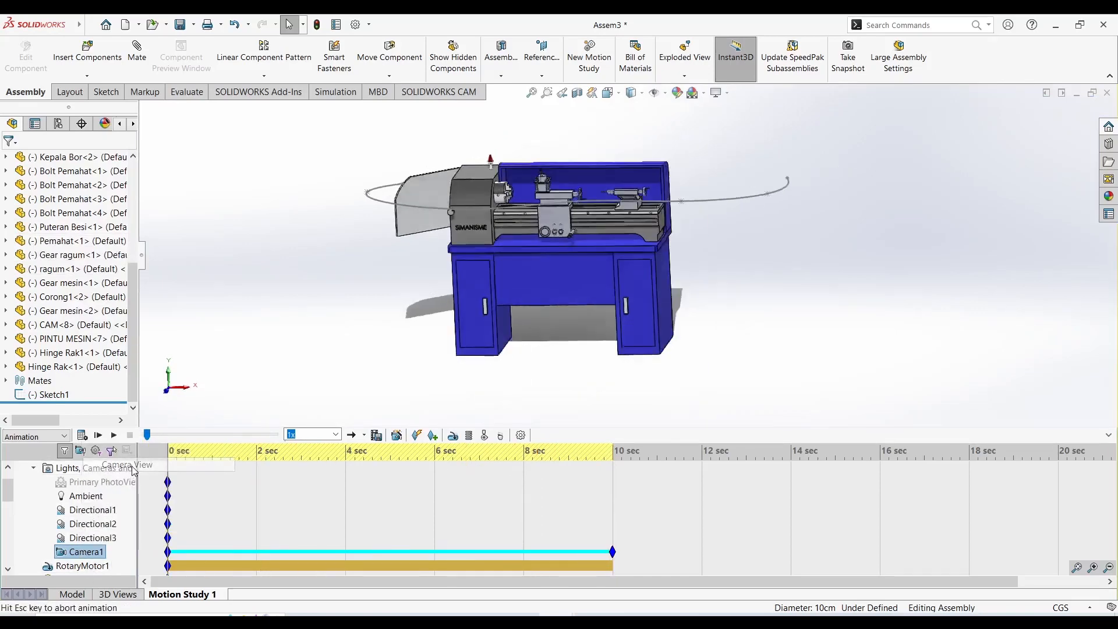
pyautogui.click(117, 436)
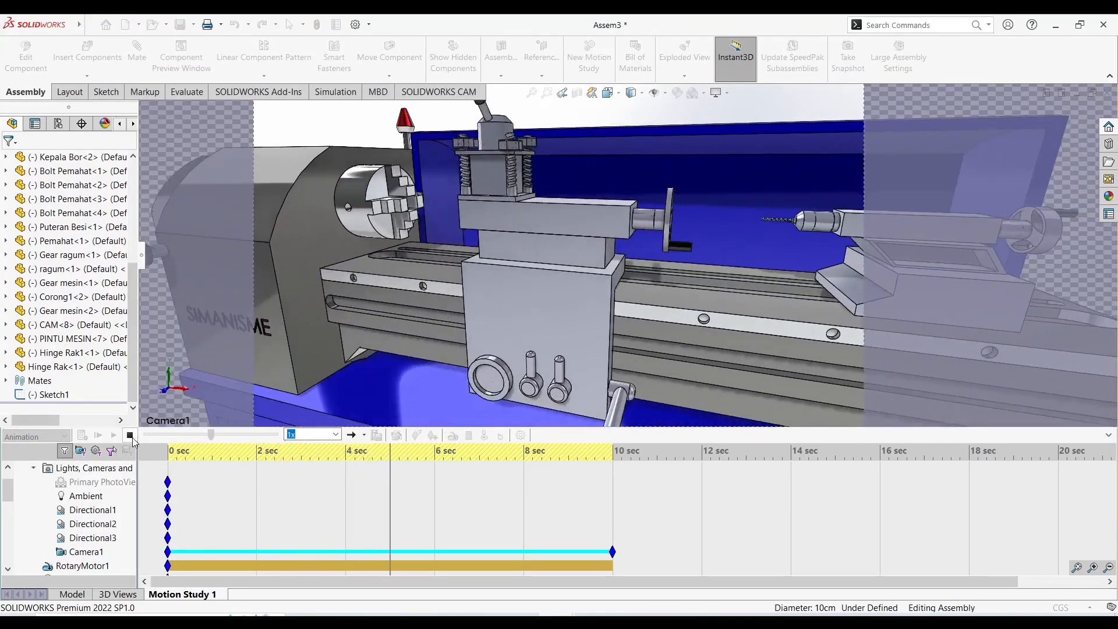
pyautogui.click(129, 435)
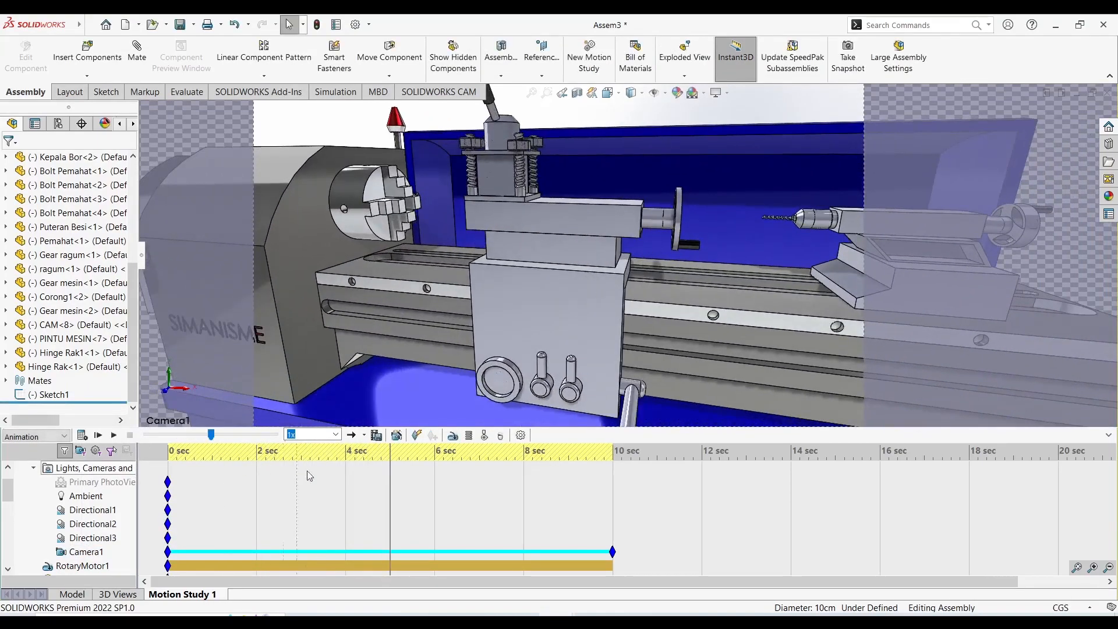
# Calculate the motion study, then rewind it to 0 seconds and review it through the Camera1 view.
pyautogui.click(82, 437)
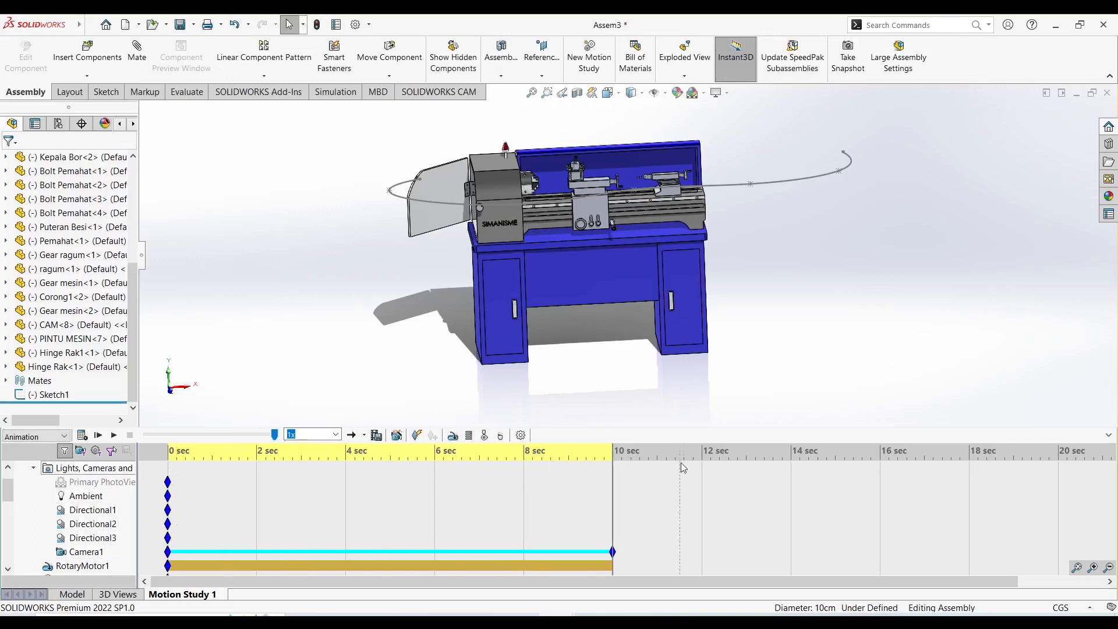
pyautogui.moveTo(537, 473); pyautogui.dragTo(149, 512)
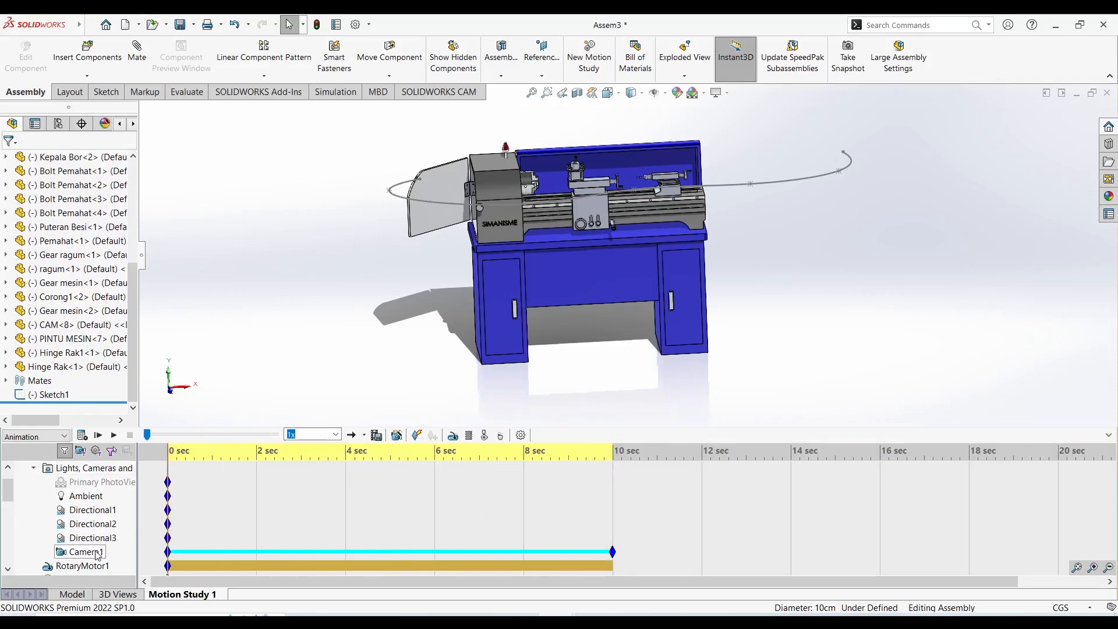
pyautogui.rightClick(96, 551)
pyautogui.click(133, 469)
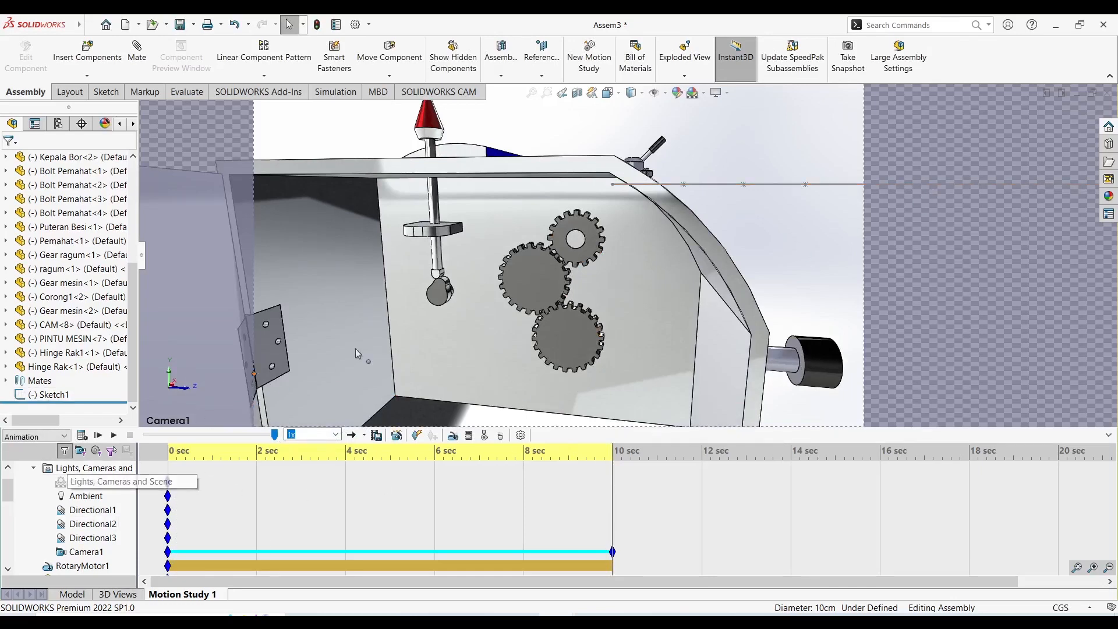
# Hide the spline sketch Sketch1 from the camera view and clear the selection.
pyautogui.rightClick(51, 395)
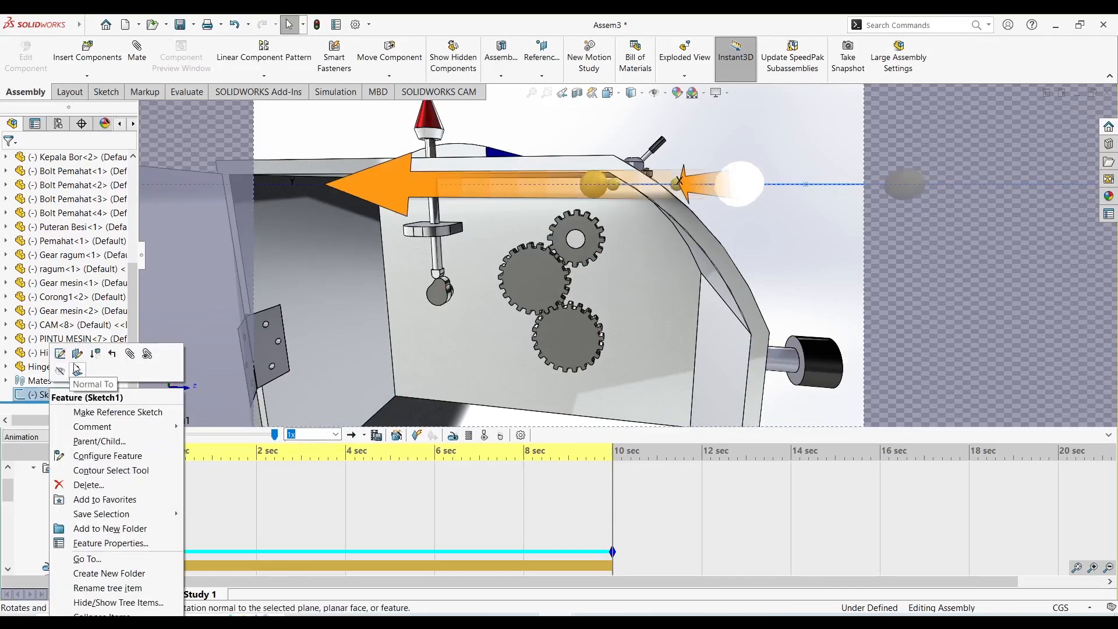
pyautogui.press('Escape')
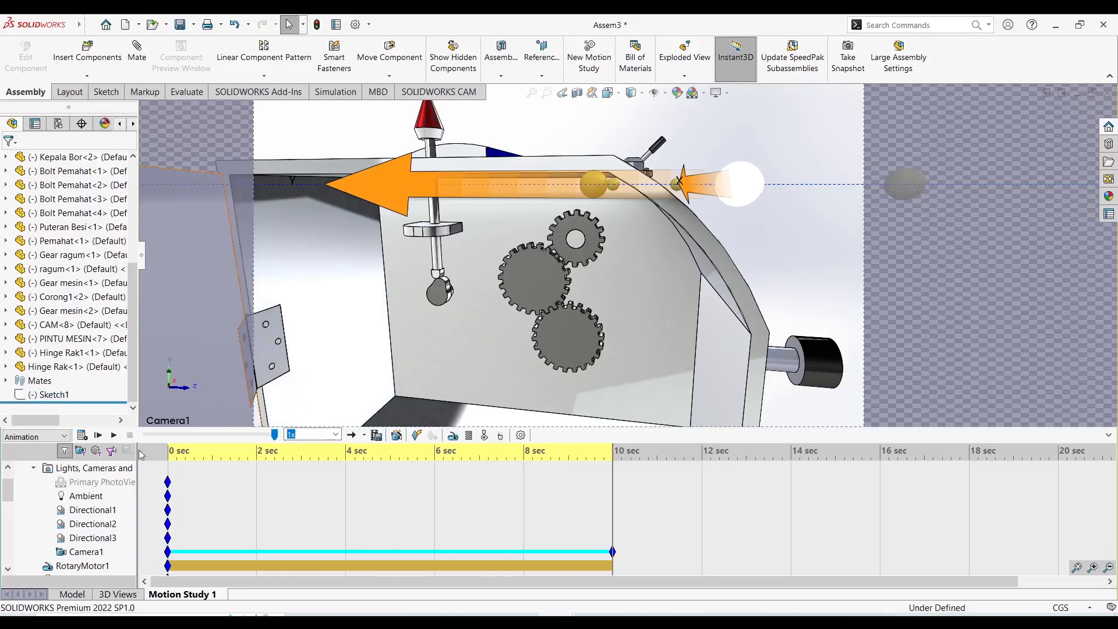
pyautogui.click(615, 137)
# Turn off the Camera1 view and set the motion study timeline to 2 seconds.
pyautogui.rightClick(81, 552)
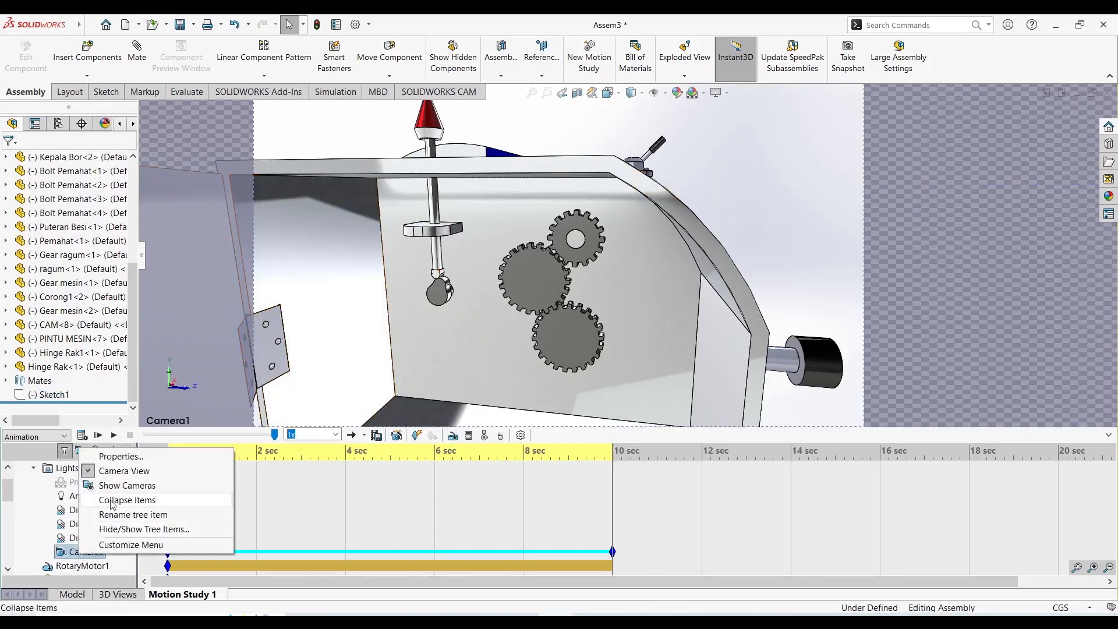
pyautogui.click(116, 471)
pyautogui.scroll(-2, 560, 263)
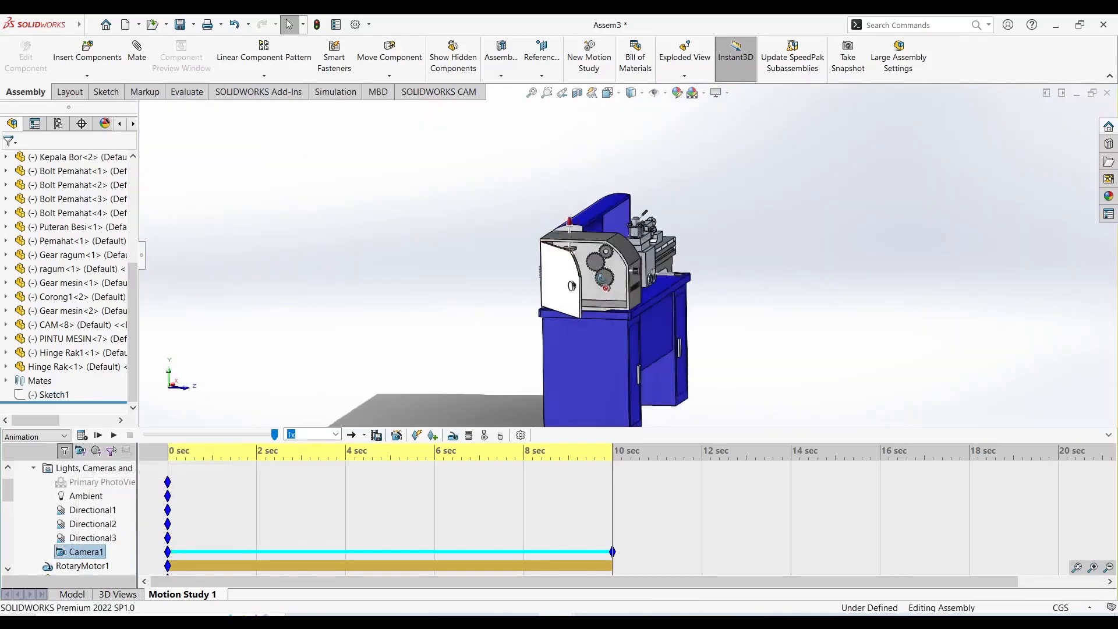
pyautogui.moveTo(571, 284); pyautogui.dragTo(532, 322, button='middle')
pyautogui.scroll(-3, 559, 300)
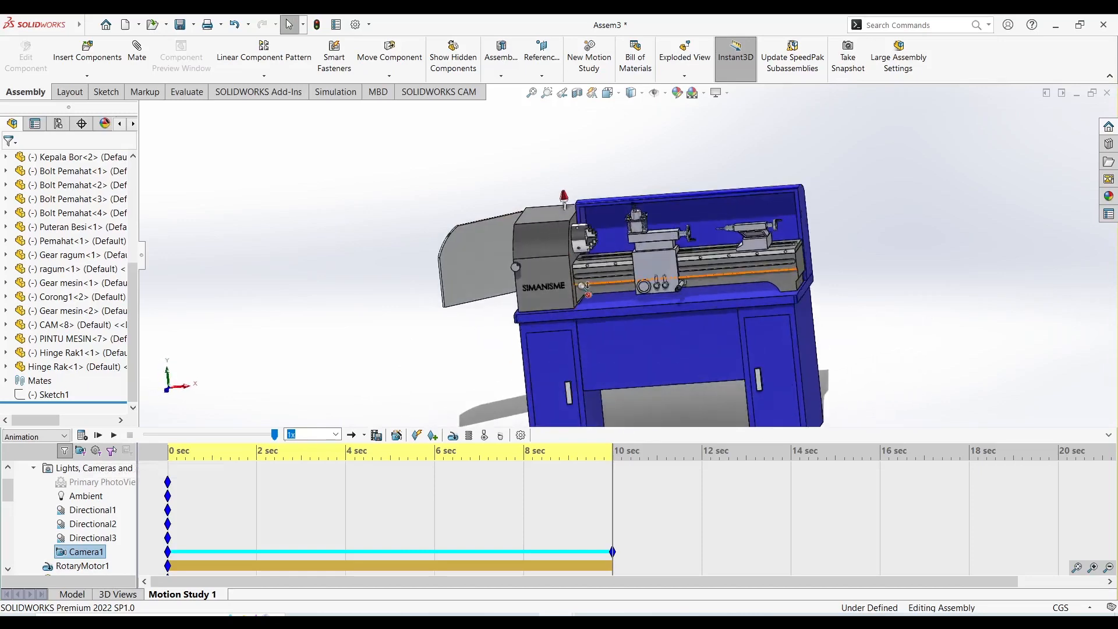
pyautogui.moveTo(610, 459); pyautogui.dragTo(255, 562)
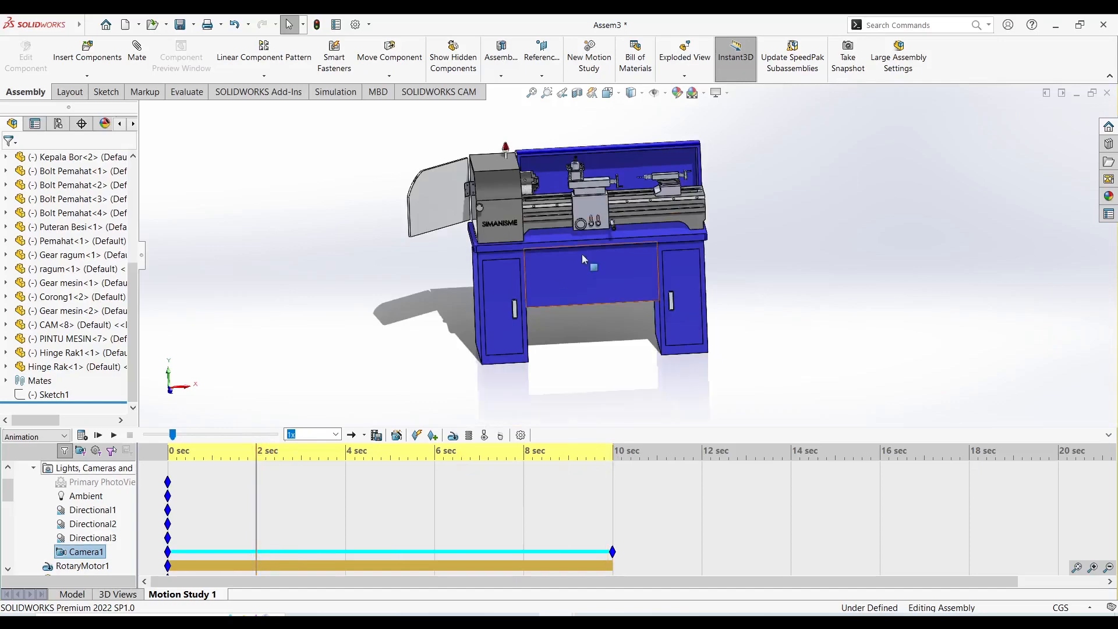
# Set the timeline to 5 seconds and make the Meja<1> component transparent.
pyautogui.scroll(-1, 590, 266)
pyautogui.scroll(-1, 398, 495)
pyautogui.moveTo(597, 303); pyautogui.dragTo(587, 293, button='middle')
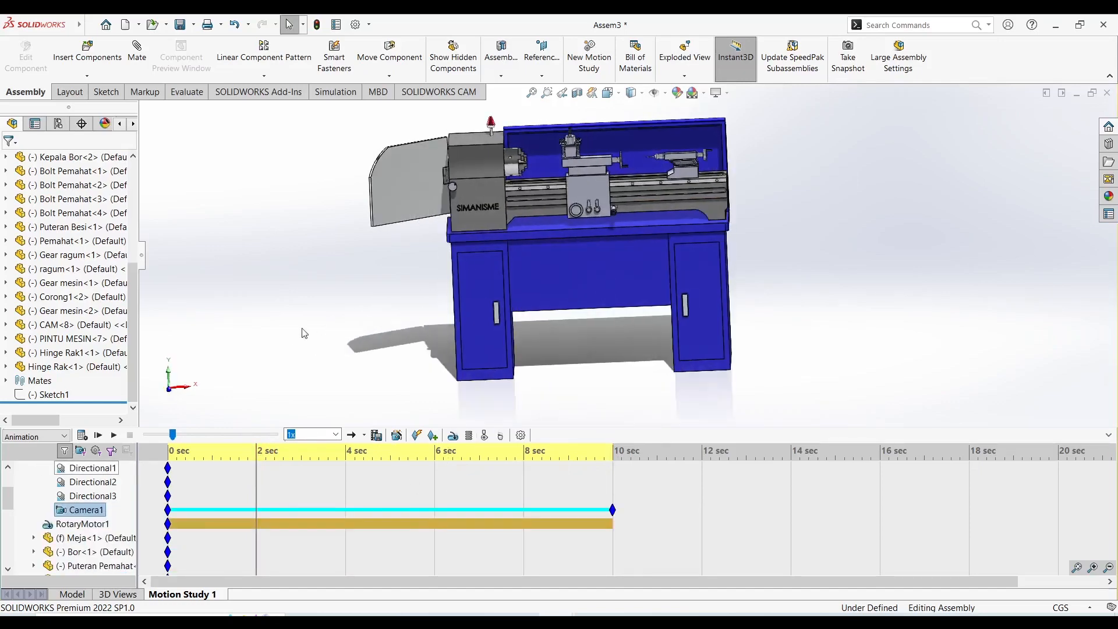
pyautogui.click(302, 332)
pyautogui.scroll(-1, 455, 250)
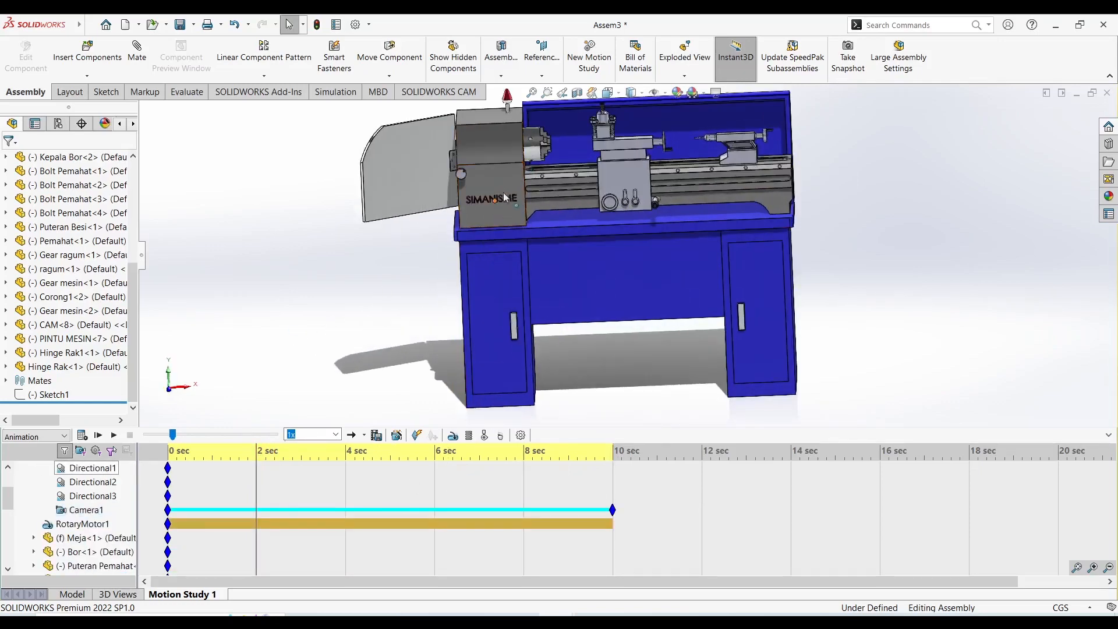
pyautogui.scroll(2, 536, 166)
pyautogui.scroll(-3, 538, 143)
pyautogui.moveTo(621, 180); pyautogui.dragTo(625, 188, button='middle')
pyautogui.scroll(1, 644, 174)
pyautogui.scroll(-2, 676, 119)
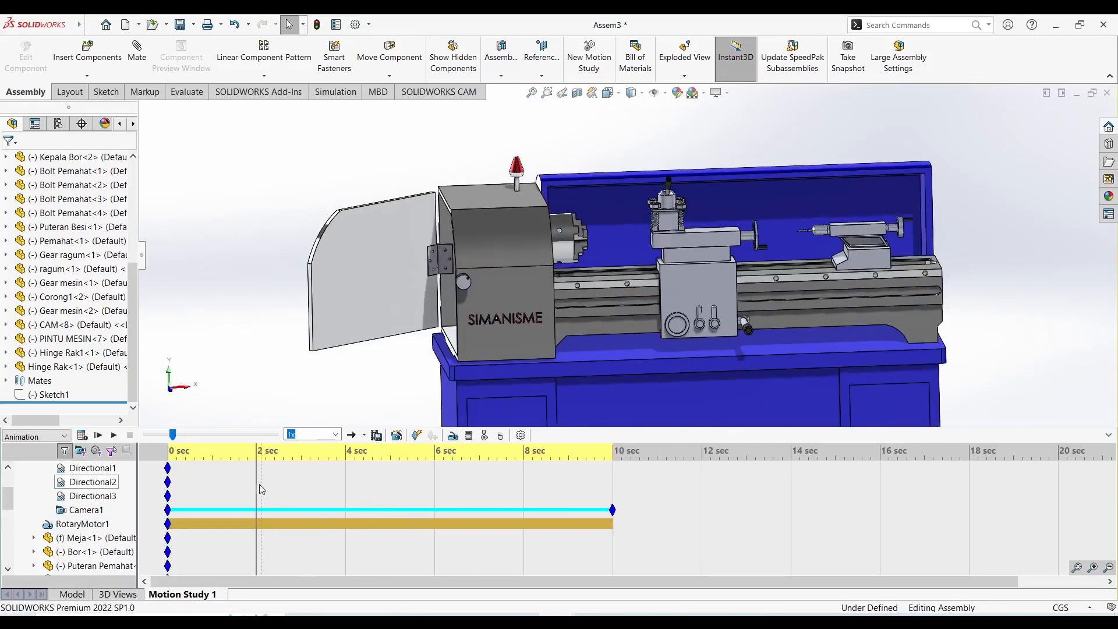
pyautogui.moveTo(262, 489); pyautogui.dragTo(389, 467)
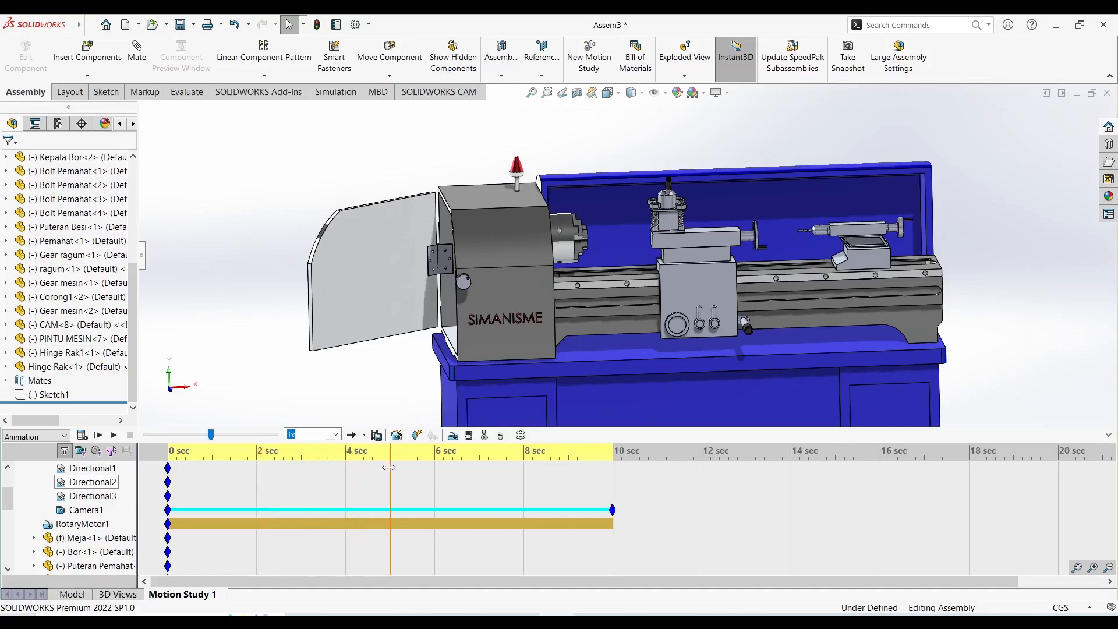
pyautogui.click(515, 236)
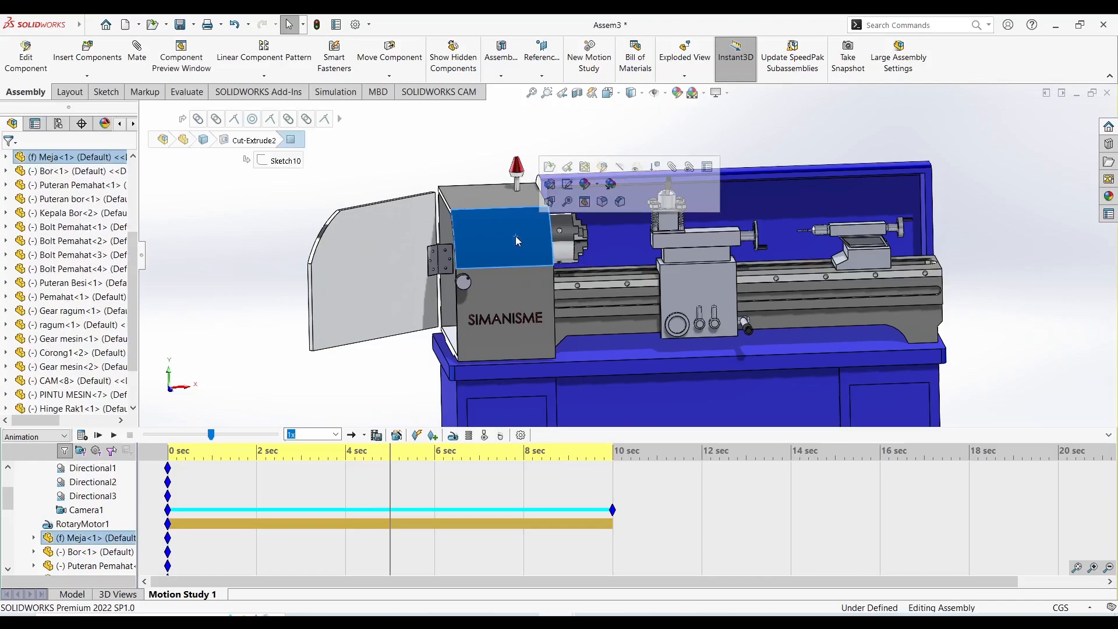
pyautogui.click(637, 170)
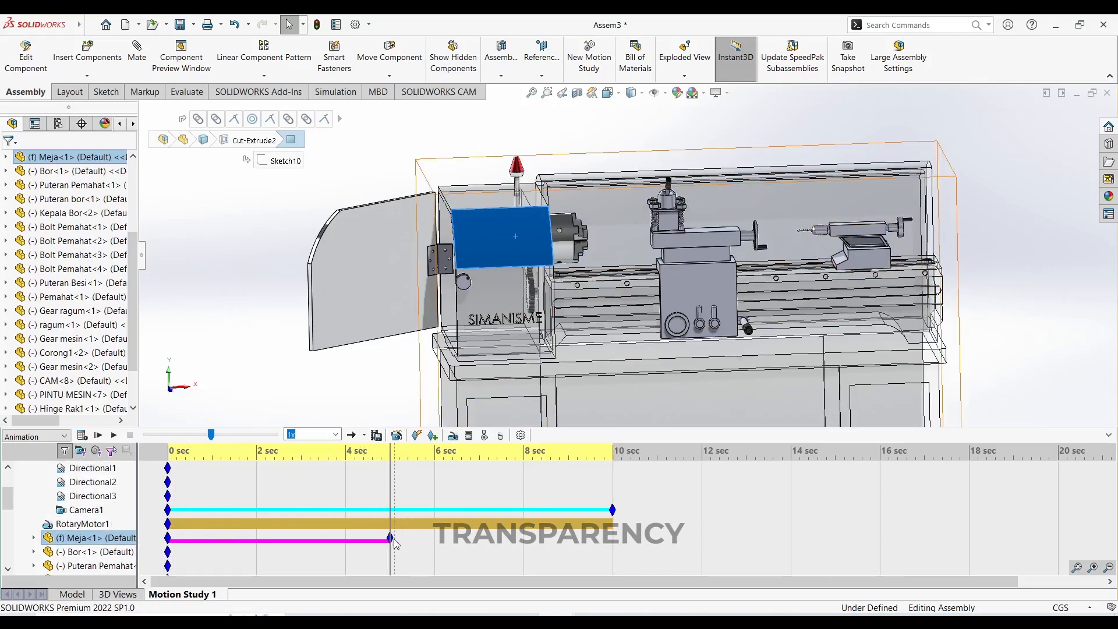
# Move the Meja<1> transparency key to 10 seconds and place a copy of its opaque starting key at 5 seconds.
pyautogui.moveTo(392, 537)
pyautogui.moveTo(392, 539); pyautogui.dragTo(614, 541)
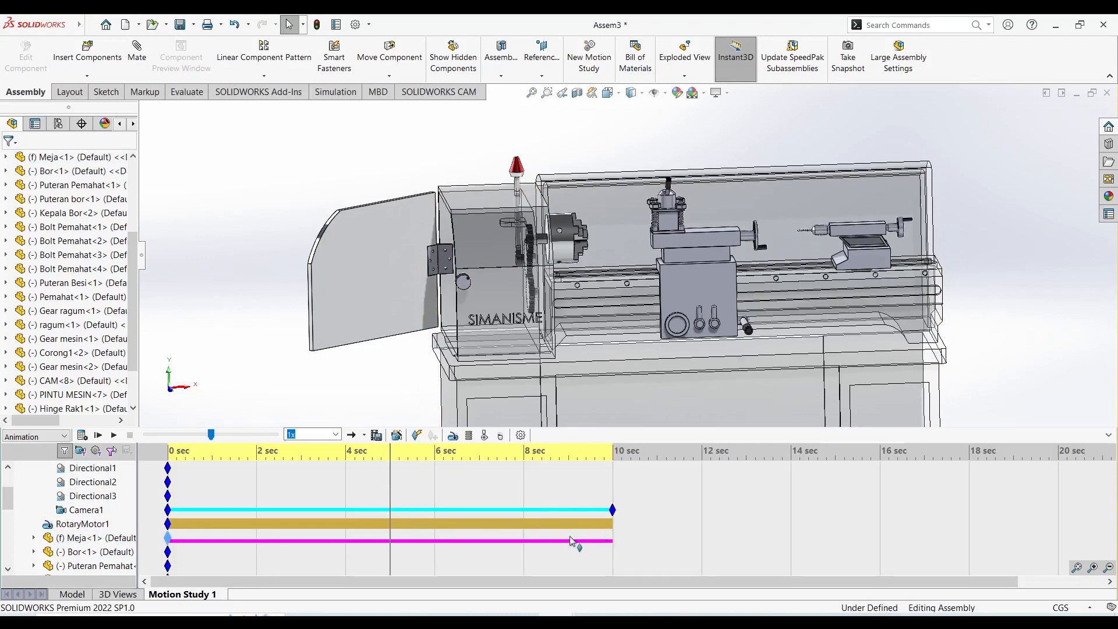
pyautogui.keyDown('ctrl'); pyautogui.moveTo(170, 538); pyautogui.dragTo(262, 548); pyautogui.keyUp('ctrl')
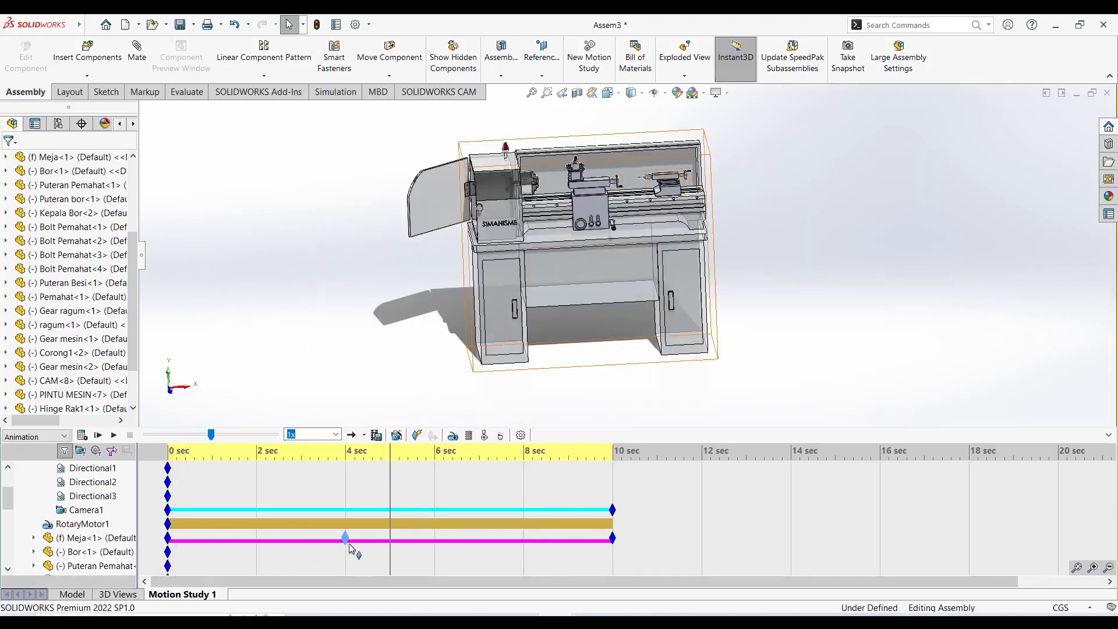
pyautogui.keyDown('ctrl'); pyautogui.moveTo(390, 543); pyautogui.dragTo(390, 539); pyautogui.keyUp('ctrl')
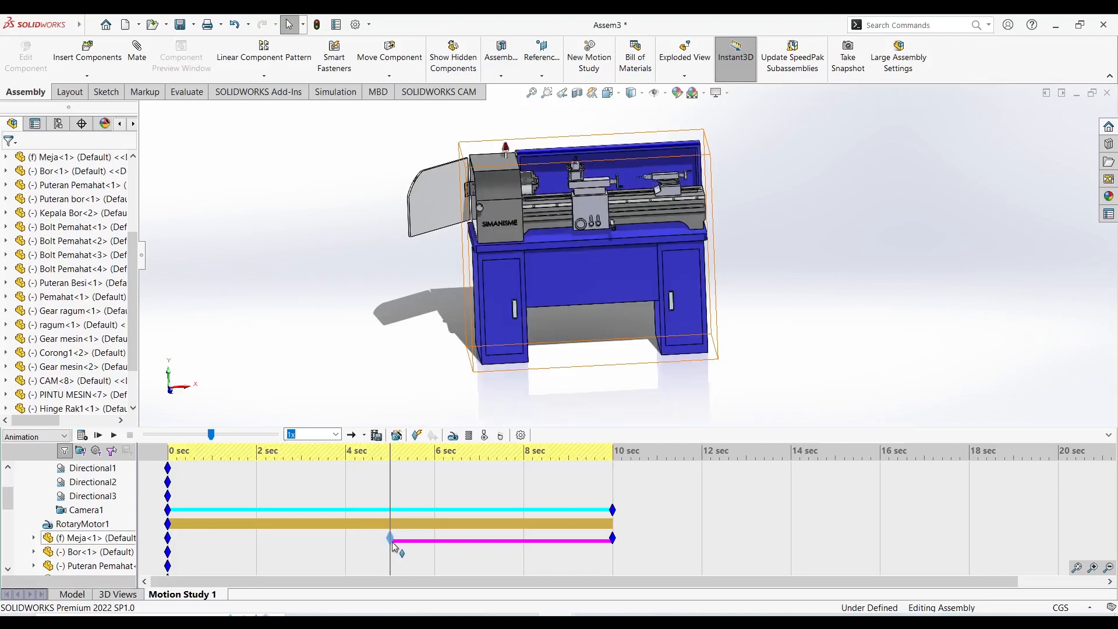
# Set the timeline to about 11 seconds and add a second camera to the motion study.
pyautogui.moveTo(390, 494); pyautogui.dragTo(654, 502)
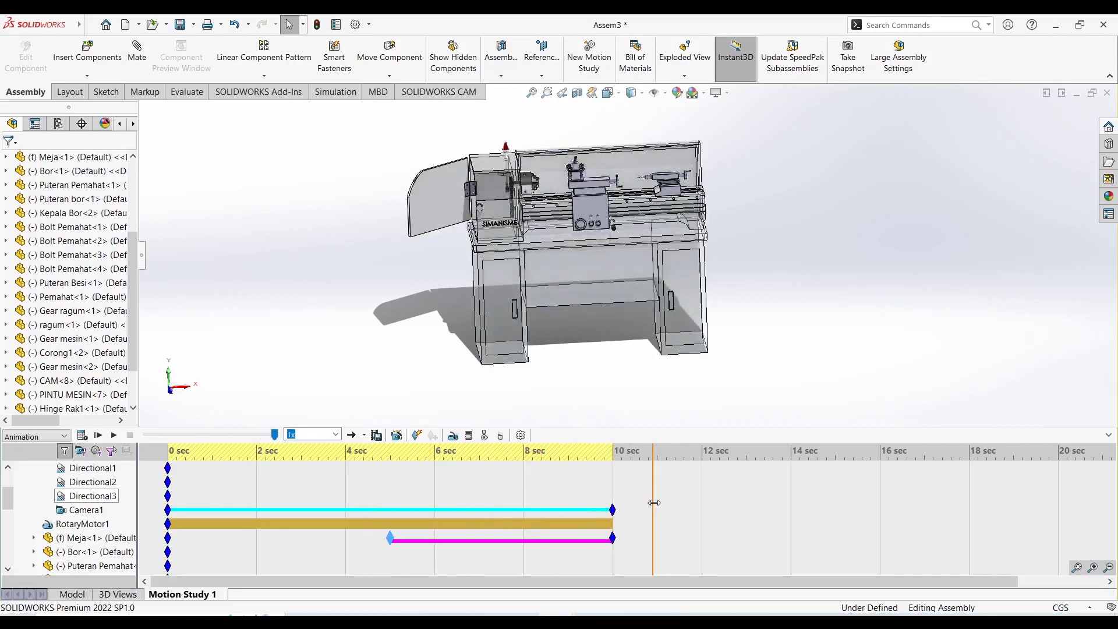
pyautogui.moveTo(599, 379); pyautogui.dragTo(641, 245, button='middle')
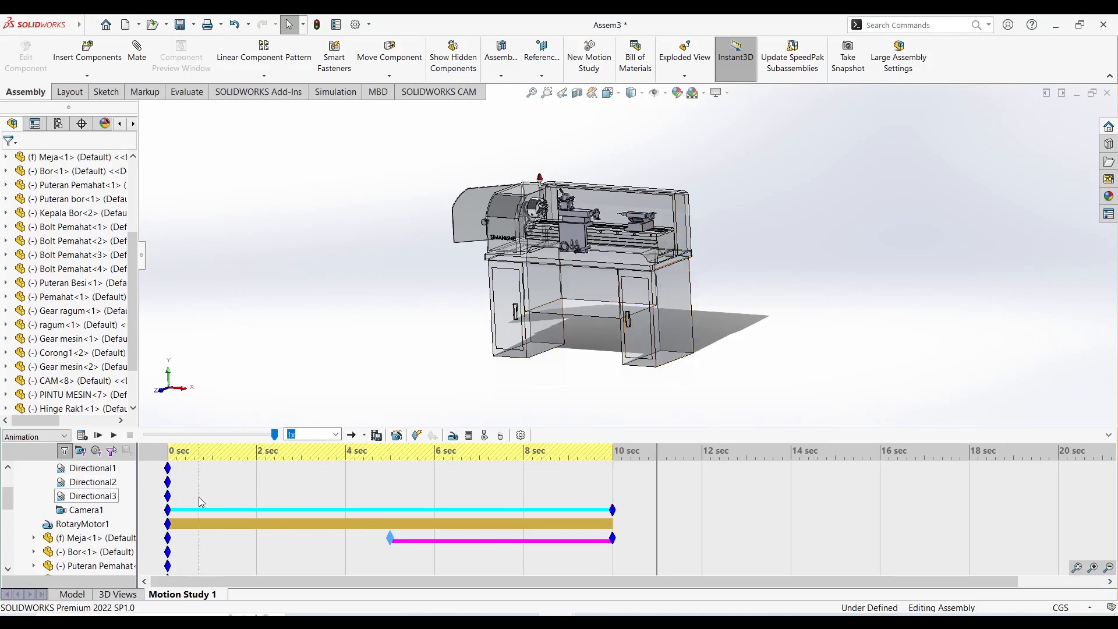
pyautogui.scroll(2, 98, 509)
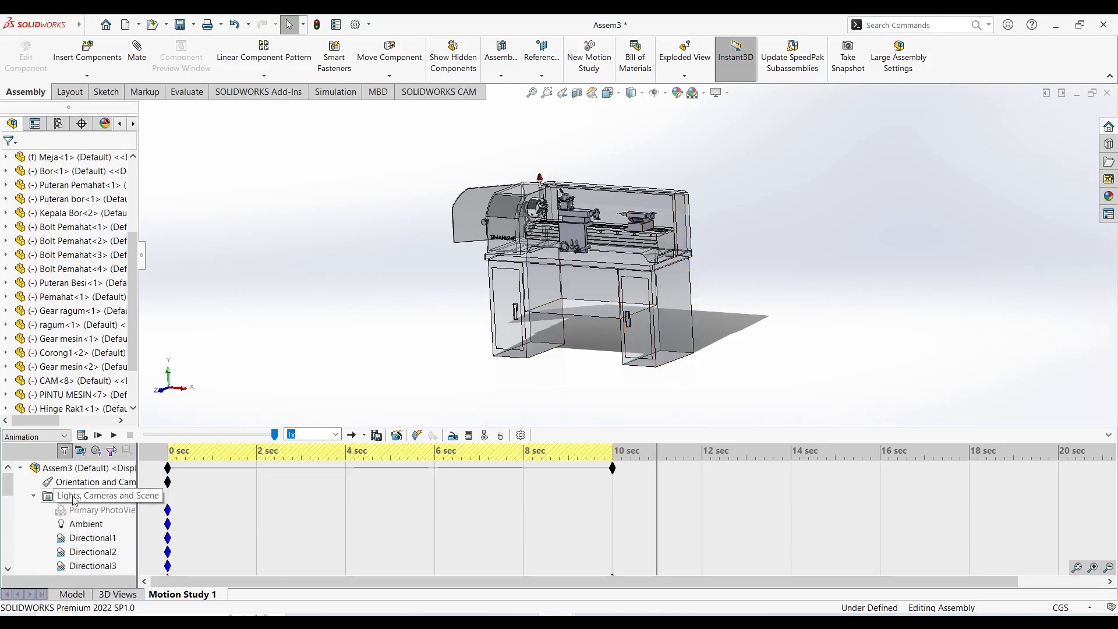
pyautogui.rightClick(76, 495)
pyautogui.click(123, 400)
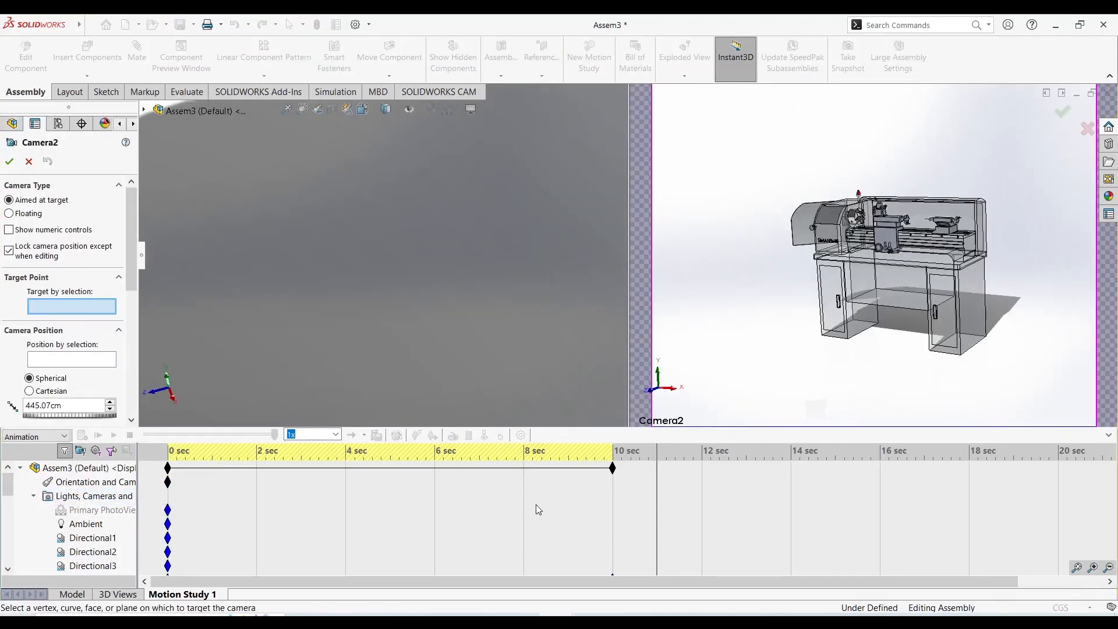
# Frame the new target-aimed camera's view closely on the chuck, carriage and tailstock, and accept it.
pyautogui.scroll(-1, 536, 505)
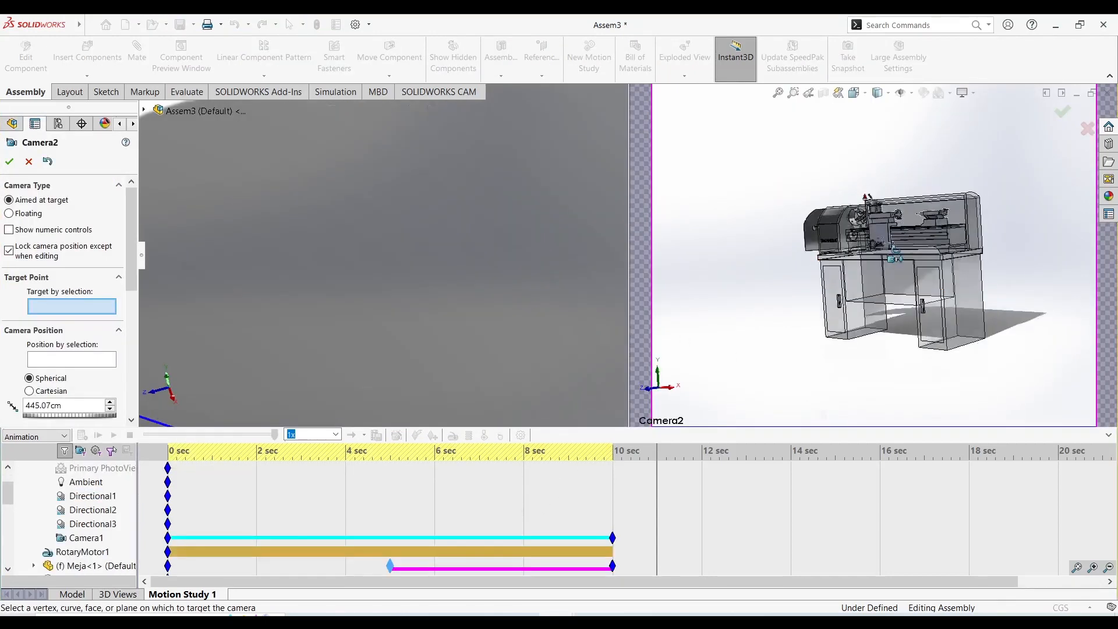
pyautogui.moveTo(895, 254); pyautogui.dragTo(907, 282, button='middle')
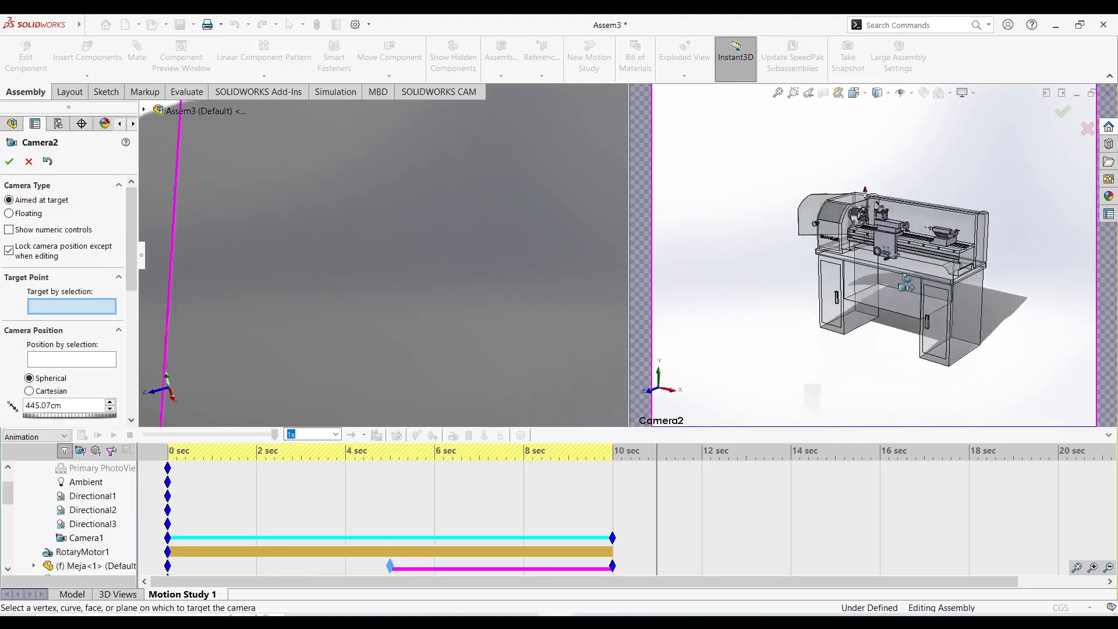
pyautogui.scroll(-6, 913, 209)
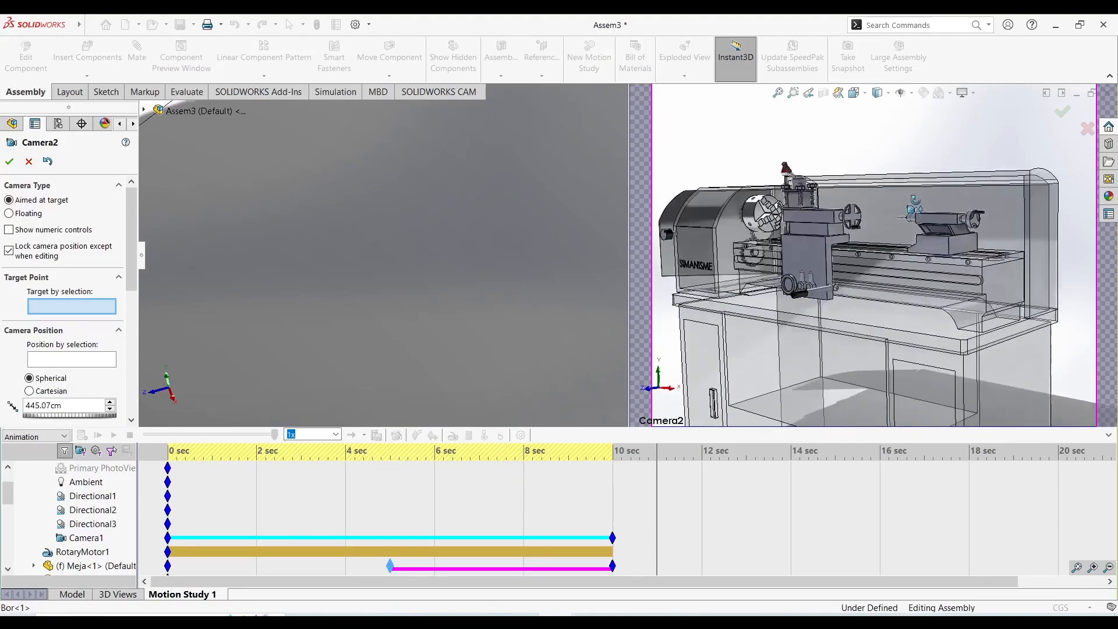
pyautogui.moveTo(913, 201)
pyautogui.mouseDown(button='middle')
pyautogui.moveTo(916, 217)
pyautogui.moveTo(907, 197)
pyautogui.mouseUp(button='middle')
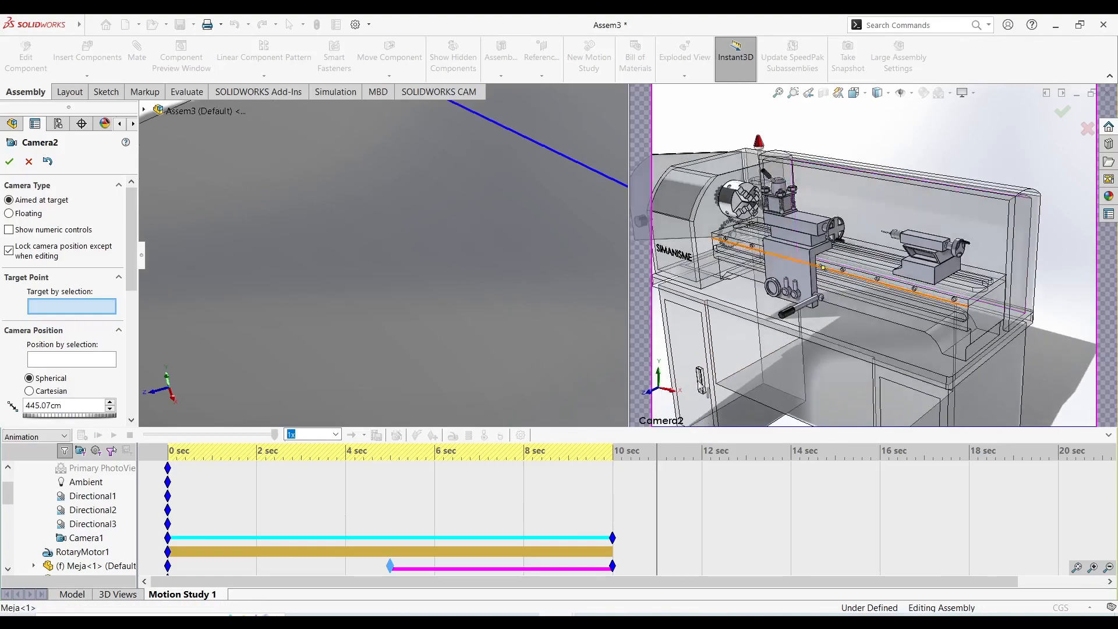
pyautogui.moveTo(875, 252); pyautogui.dragTo(880, 234, button='middle')
pyautogui.scroll(-1, 881, 233)
pyautogui.scroll(-3, 883, 242)
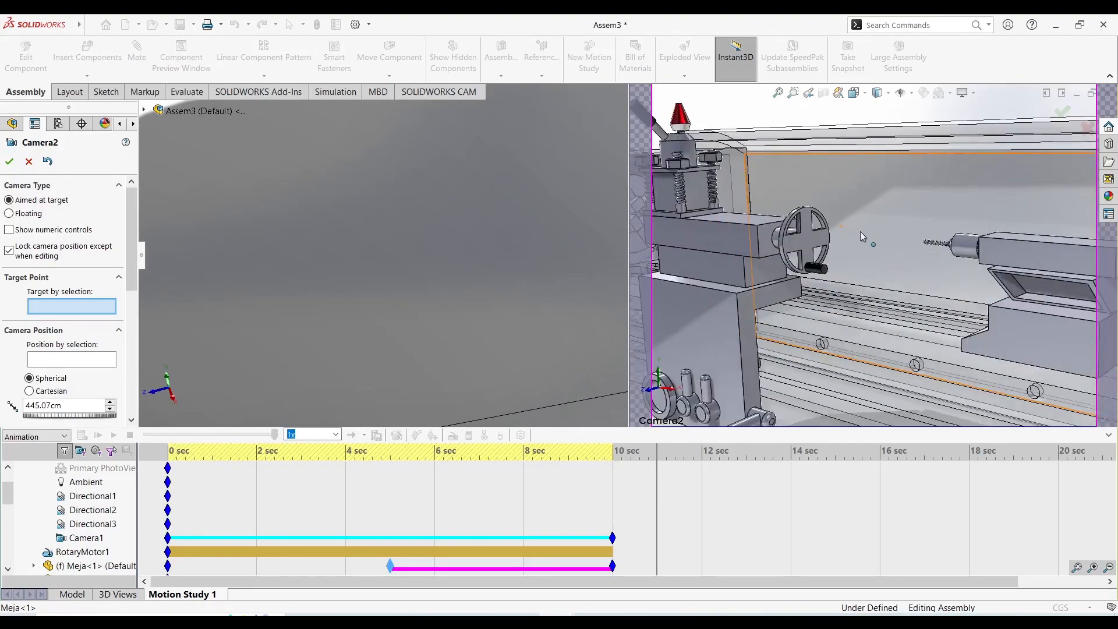
pyautogui.scroll(2, 896, 256)
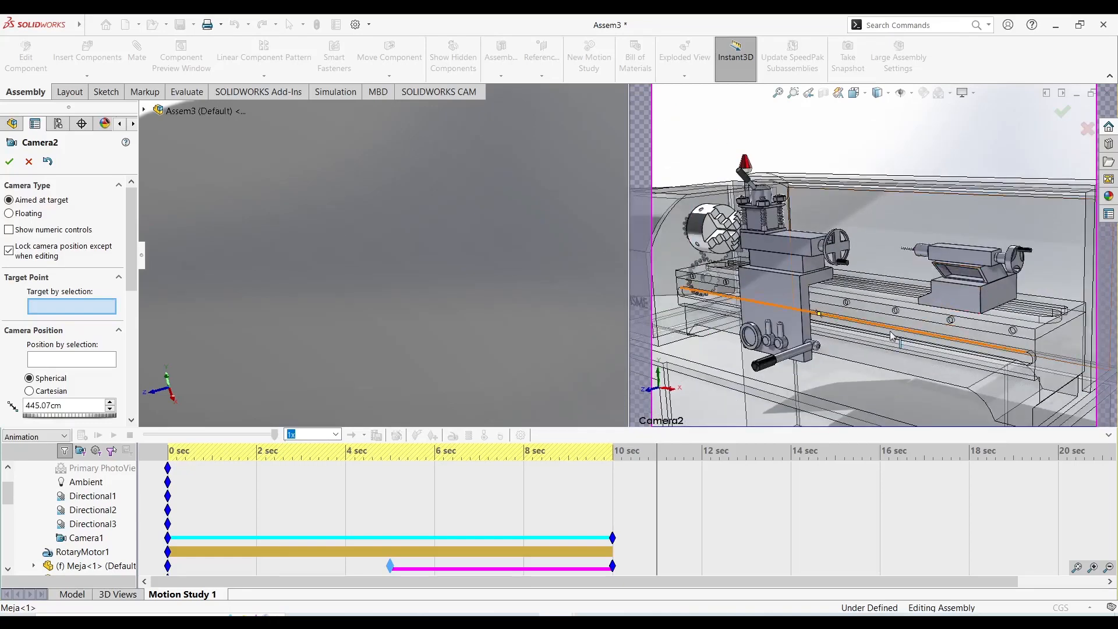
pyautogui.click(9, 161)
# Reopen the Camera2 properties to check its framing and accept them.
pyautogui.rightClick(76, 524)
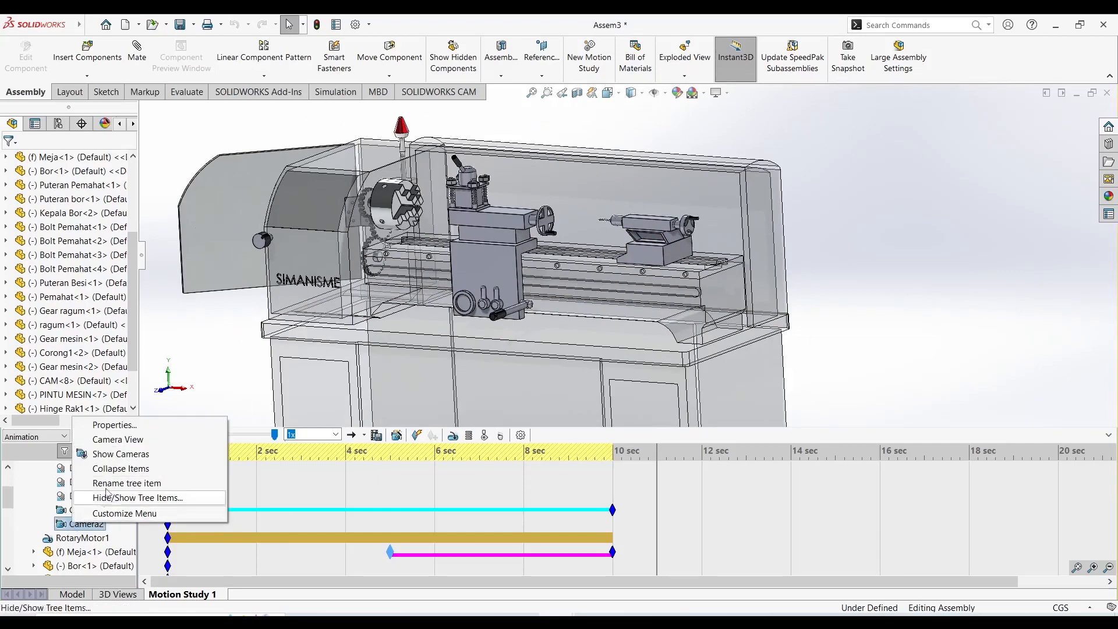
pyautogui.click(114, 425)
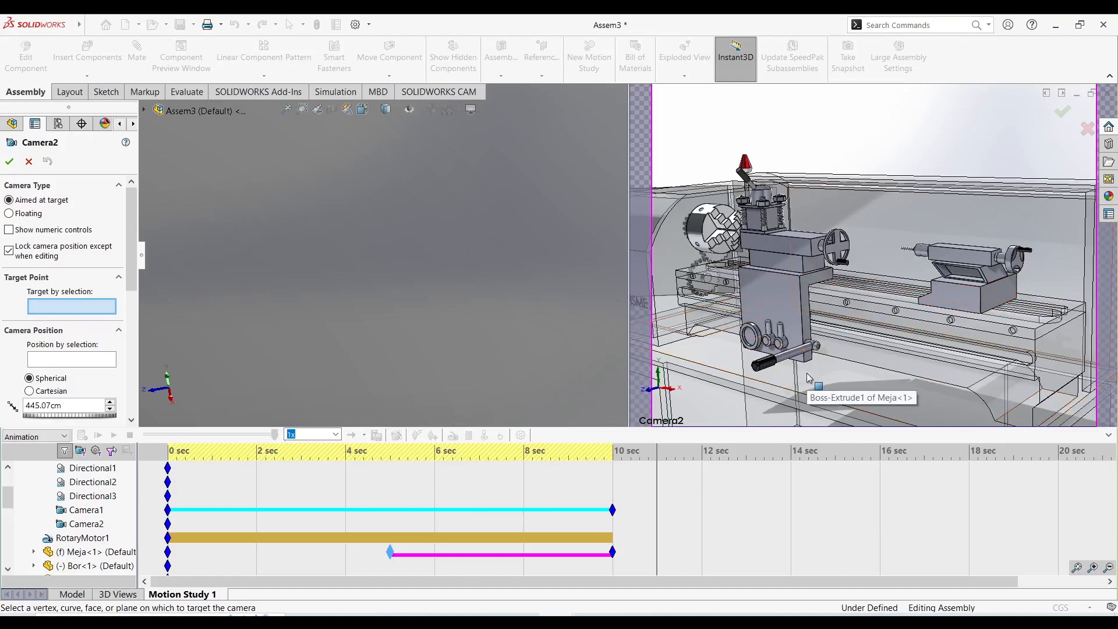
pyautogui.click(10, 162)
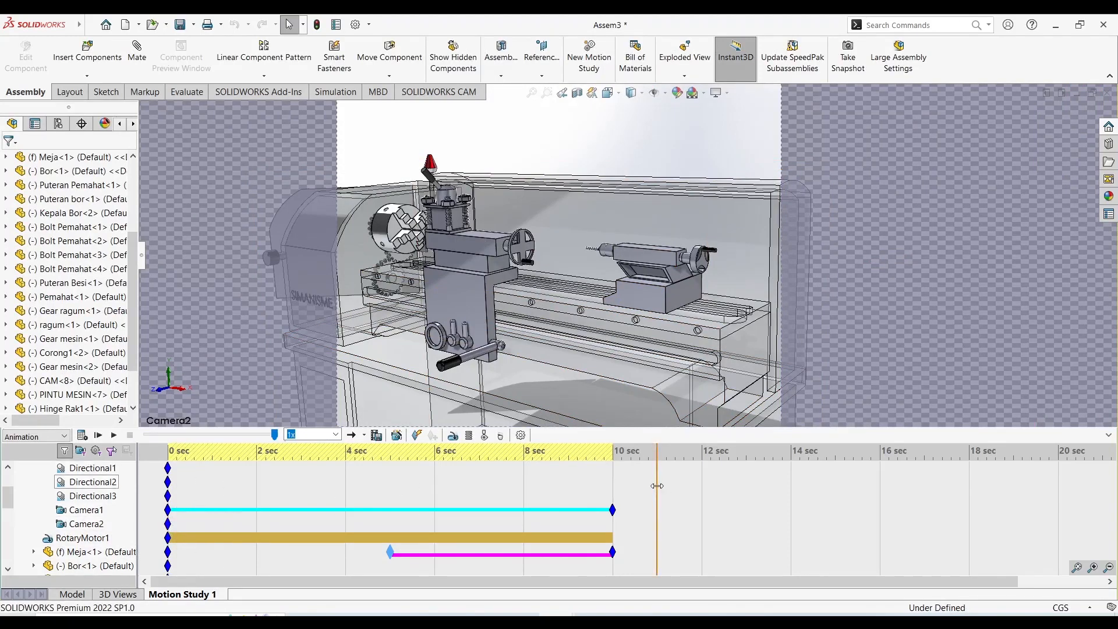
# Try placing a copy of the Camera2 key at about 3 seconds on the timeline.
pyautogui.moveTo(657, 486); pyautogui.dragTo(631, 508)
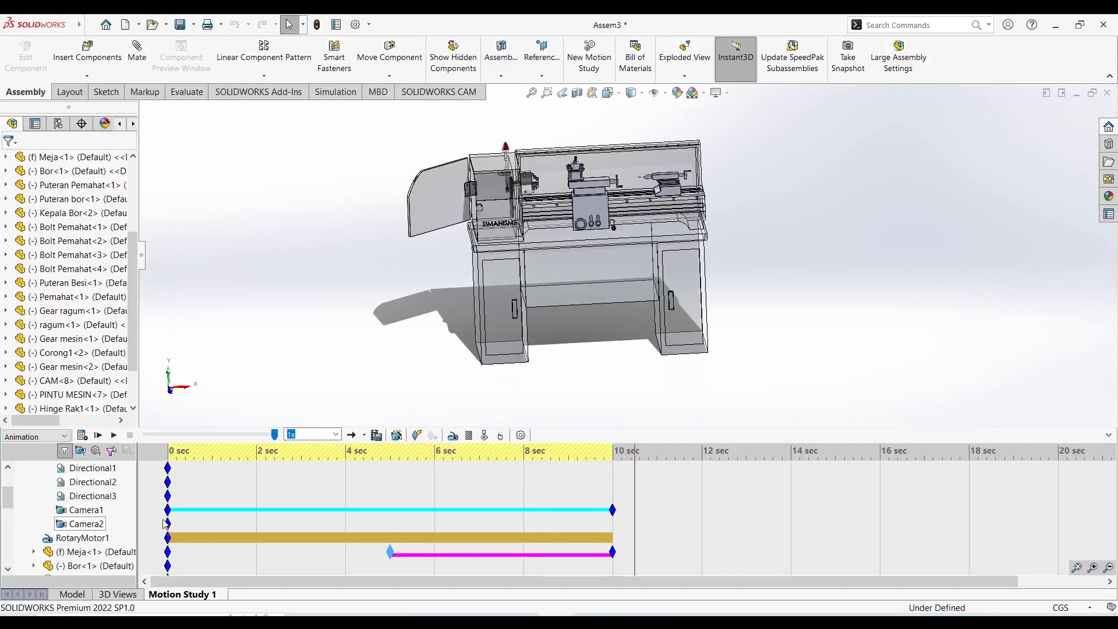
pyautogui.keyDown('ctrl'); pyautogui.moveTo(166, 523); pyautogui.dragTo(297, 524); pyautogui.keyUp('ctrl')
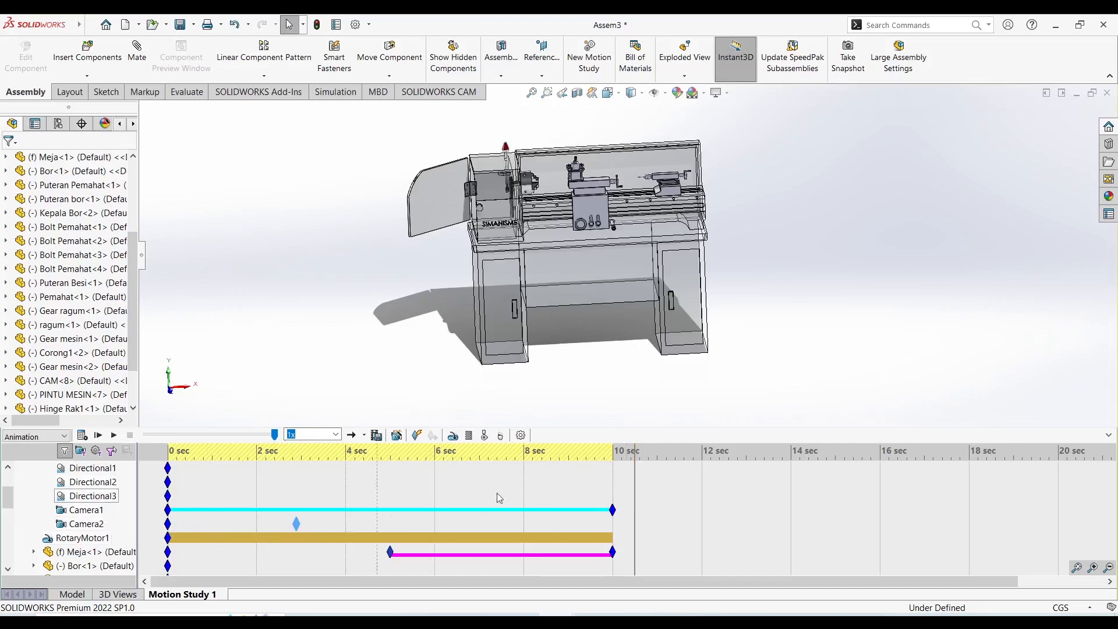
pyautogui.moveTo(634, 480); pyautogui.dragTo(102, 516)
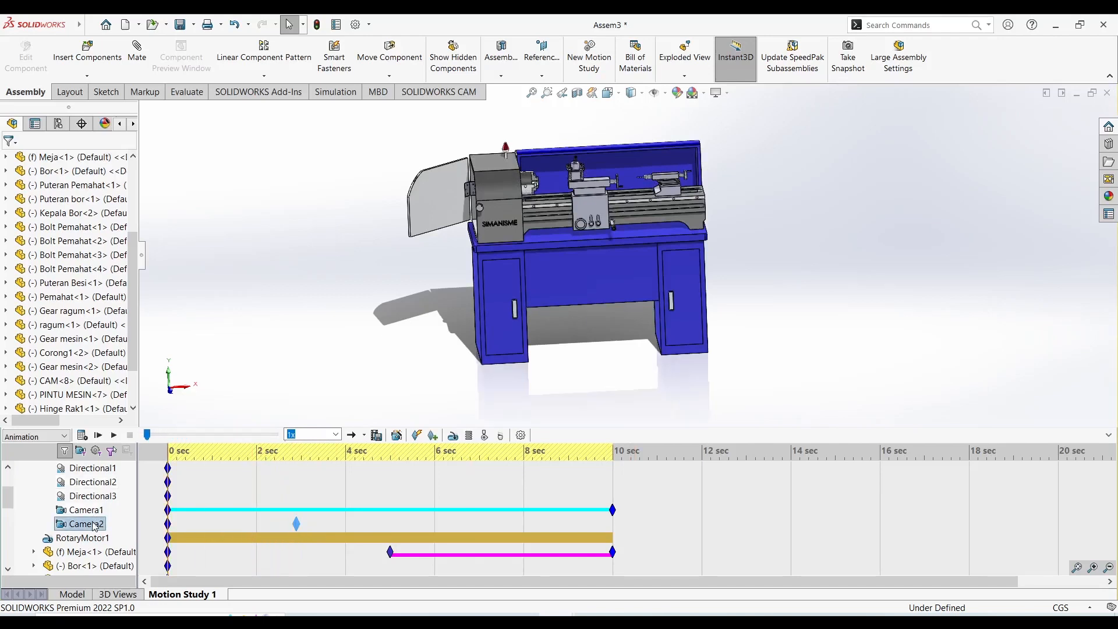
pyautogui.rightClick(94, 526)
pyautogui.click(252, 526)
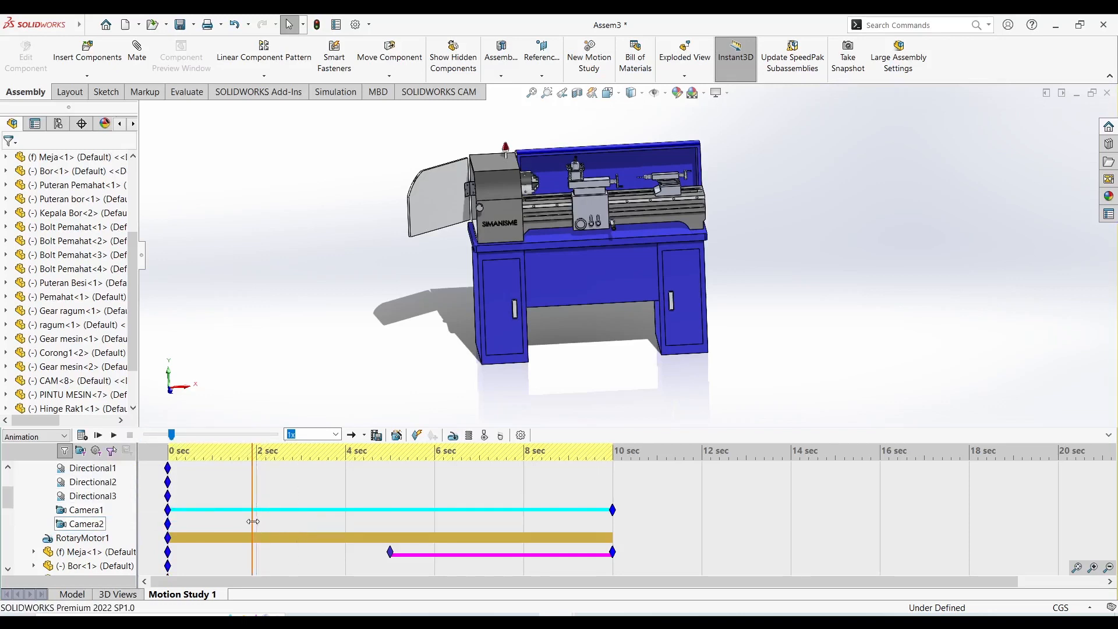
# Set the timeline to 0 seconds, bring the Camera2 framing closer to the carriage and tailstock, and accept it.
pyautogui.moveTo(252, 521); pyautogui.dragTo(169, 524)
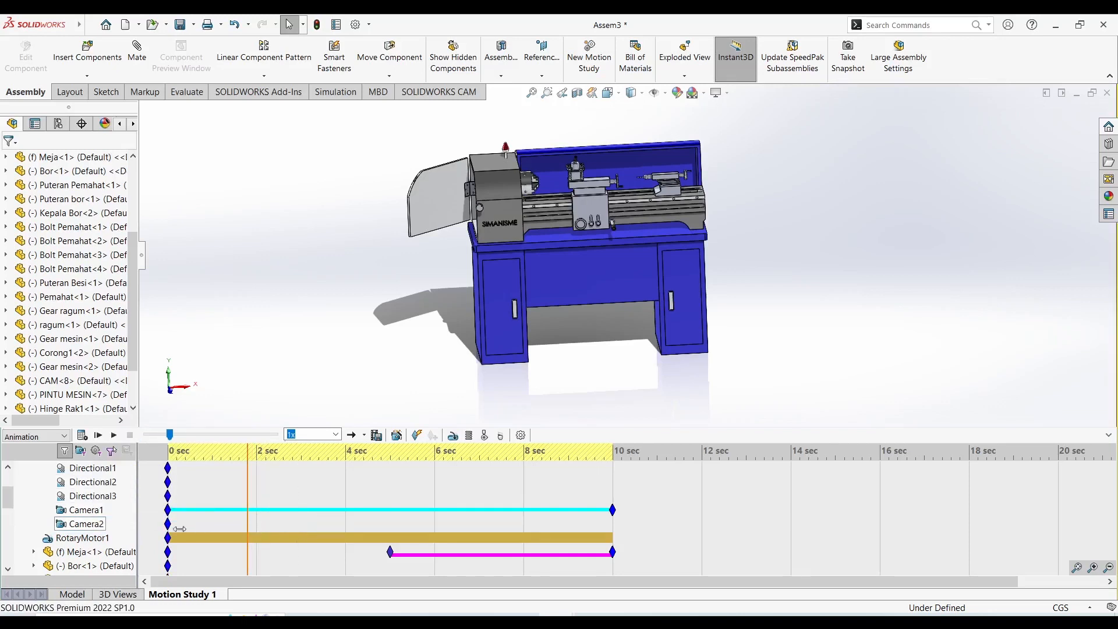
pyautogui.rightClick(82, 527)
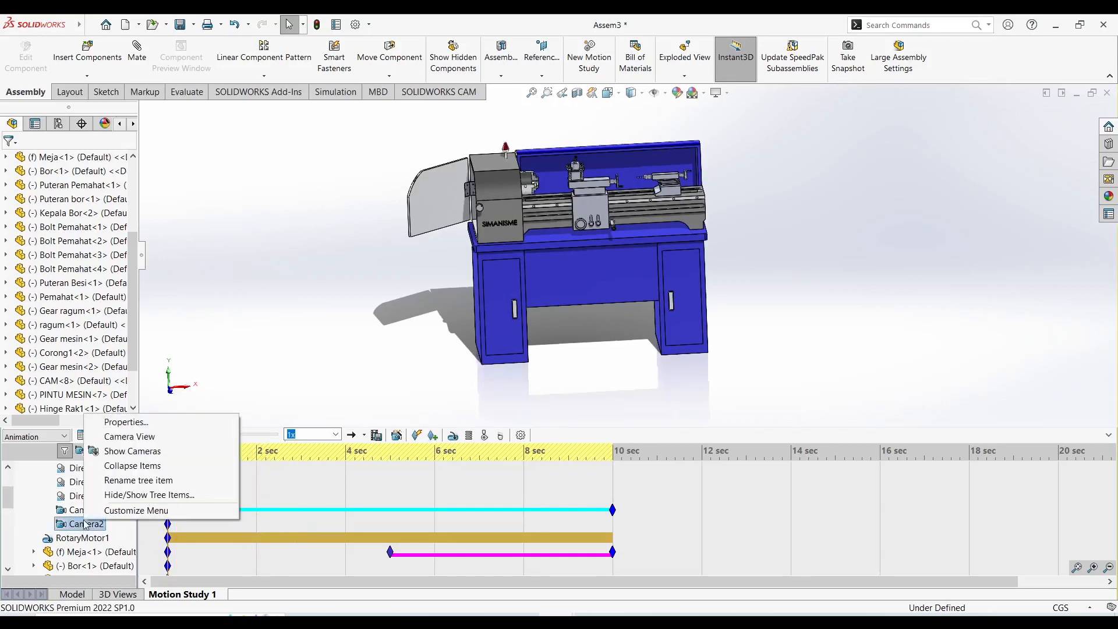
pyautogui.click(137, 428)
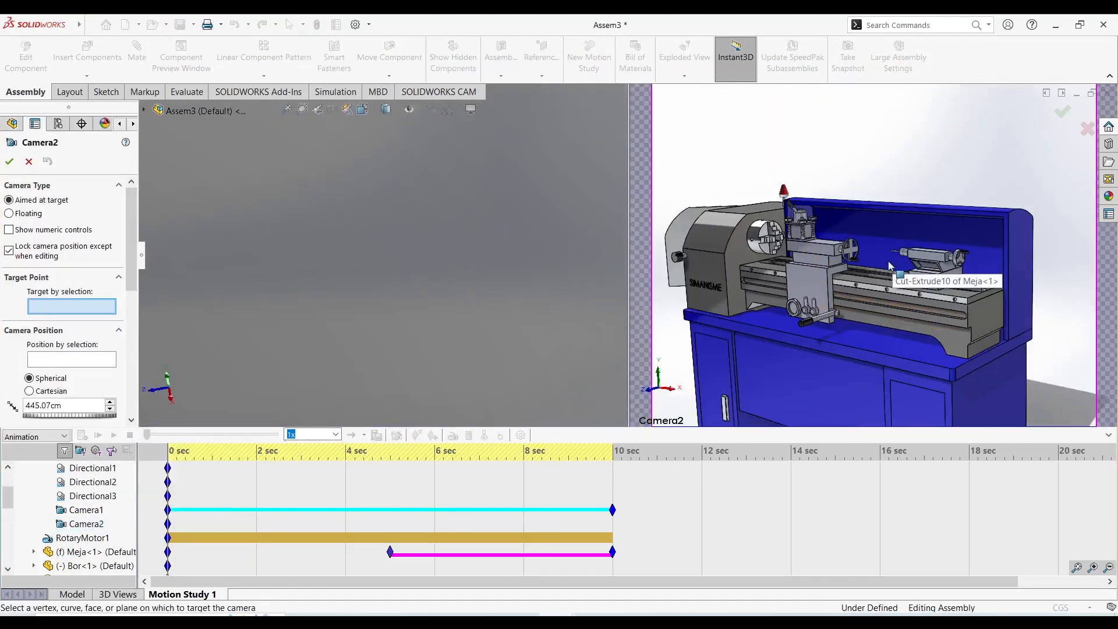
pyautogui.scroll(-2, 889, 265)
pyautogui.scroll(-2, 868, 238)
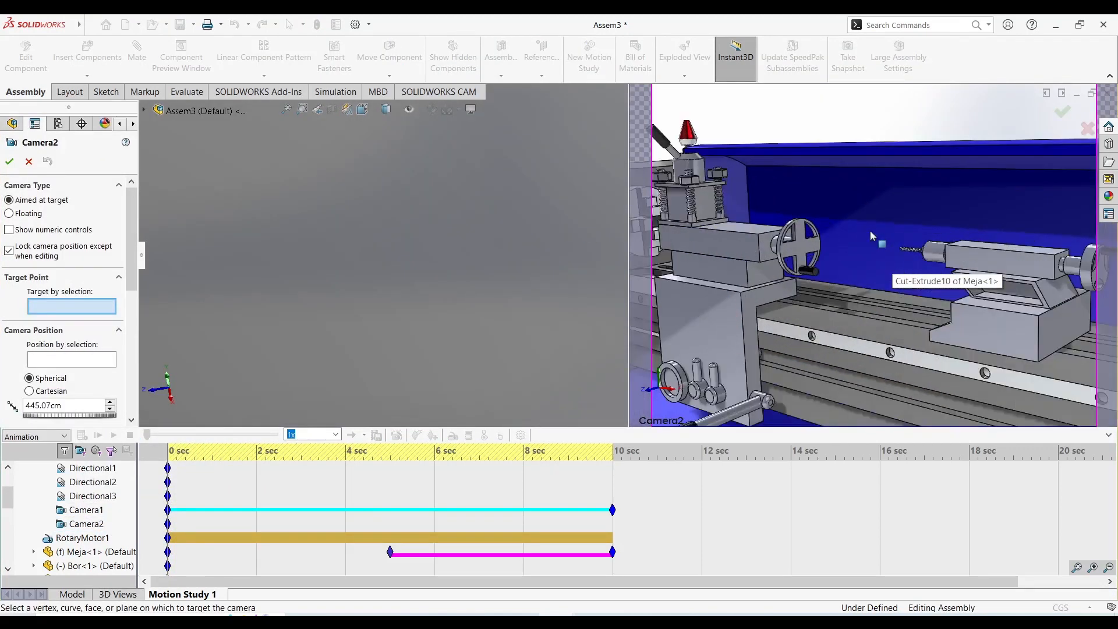
pyautogui.click(9, 162)
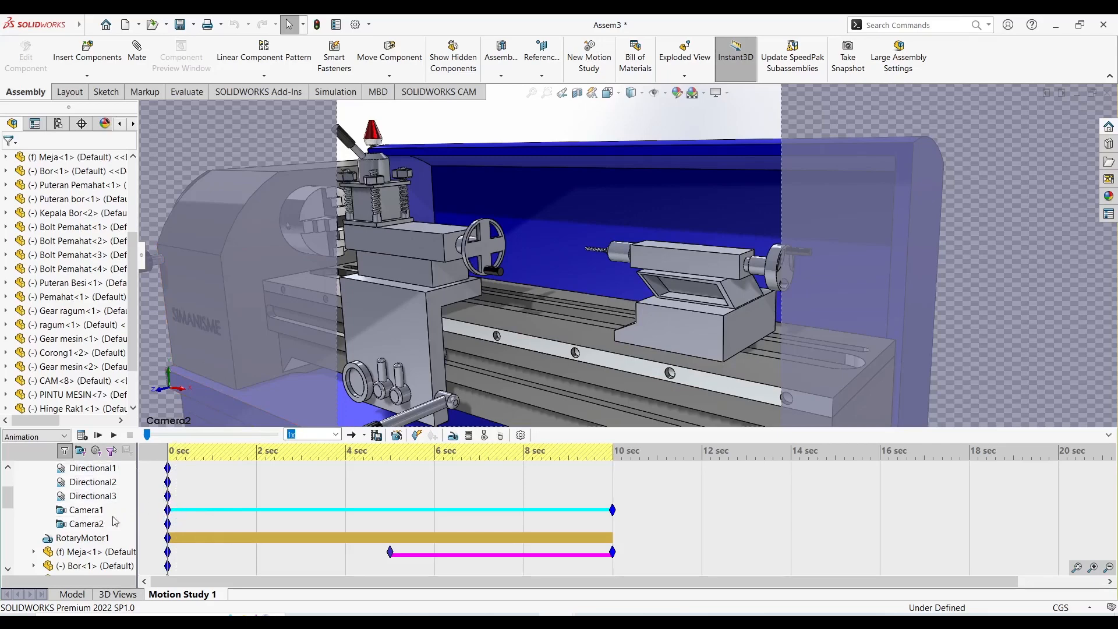
# Leave the Camera2 view, set the timeline to 4 seconds, and reframe Camera2 on the chuck and carriage from the front.
pyautogui.rightClick(91, 524)
pyautogui.click(125, 440)
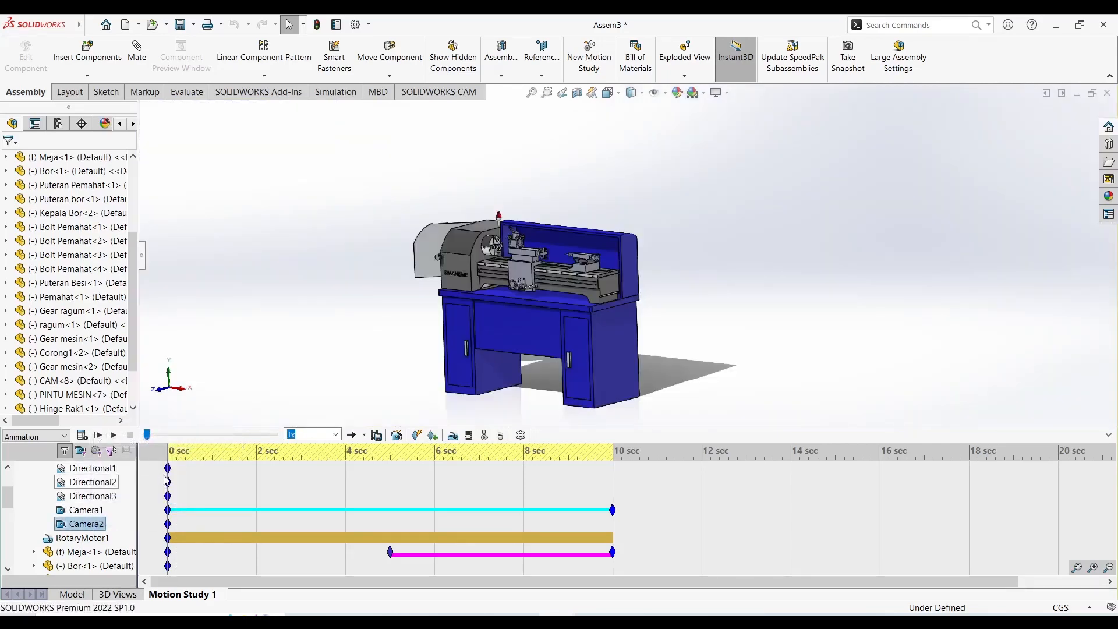
pyautogui.moveTo(168, 454); pyautogui.dragTo(346, 459)
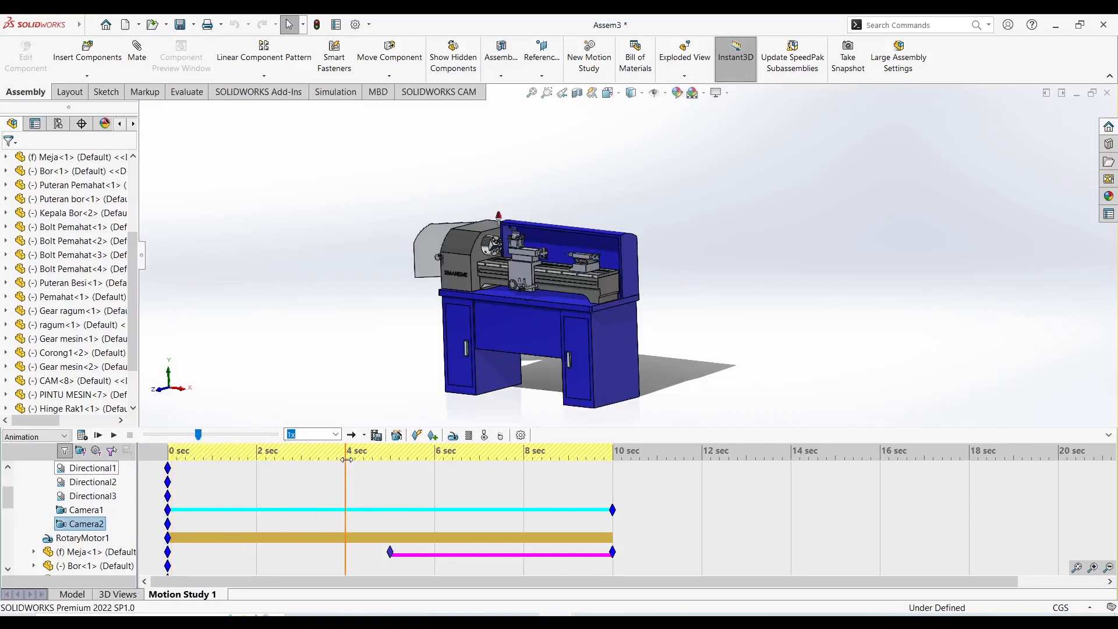
pyautogui.rightClick(93, 527)
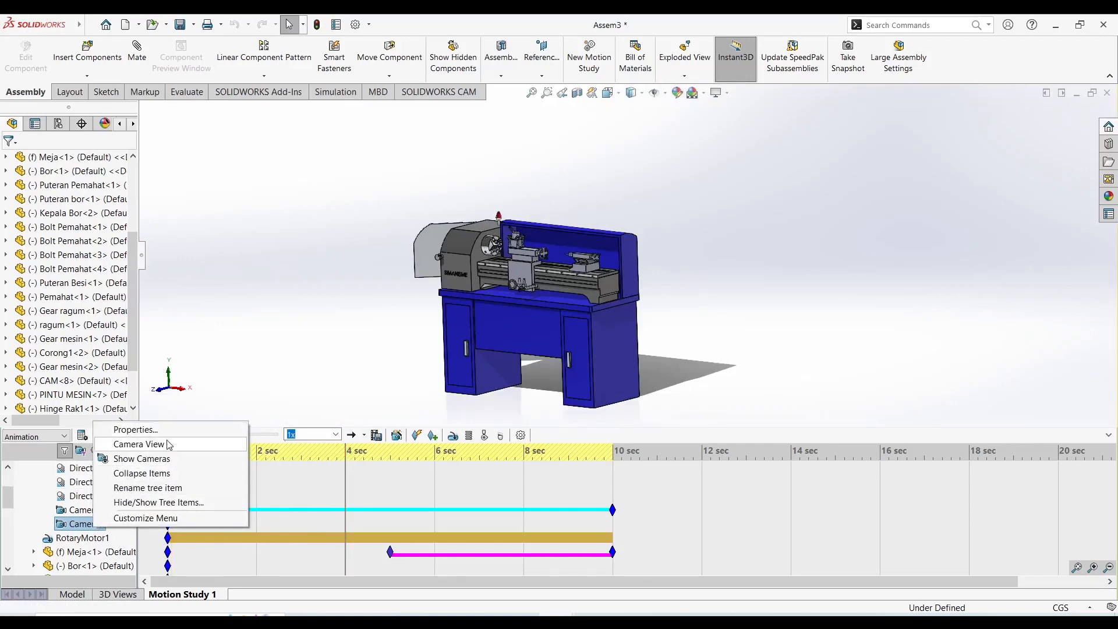
pyautogui.click(136, 430)
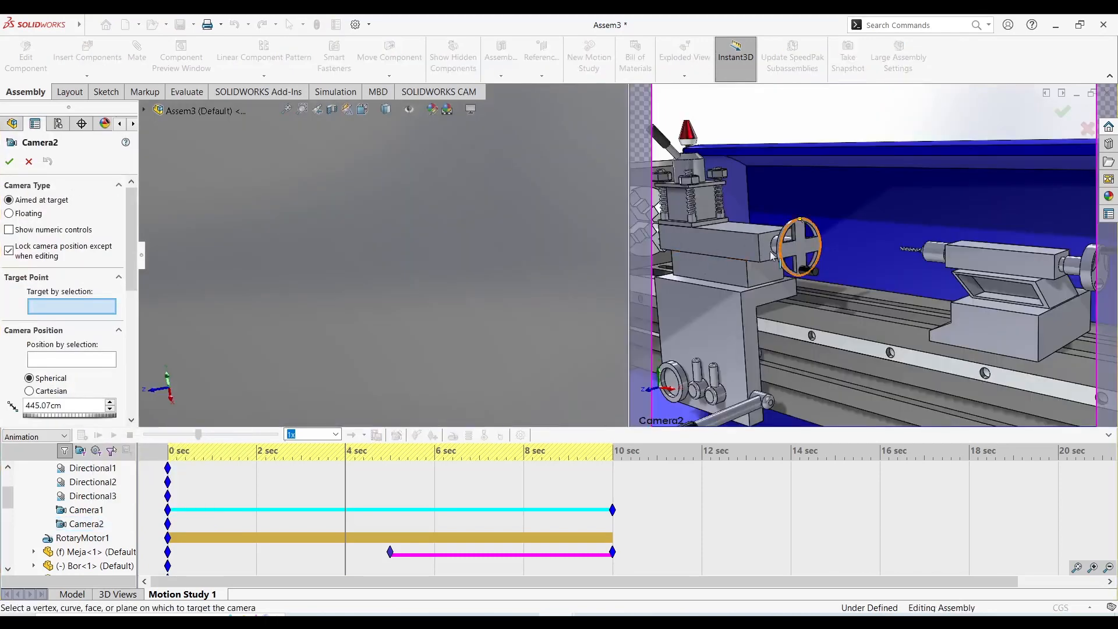
pyautogui.scroll(4, 755, 251)
pyautogui.scroll(-5, 733, 237)
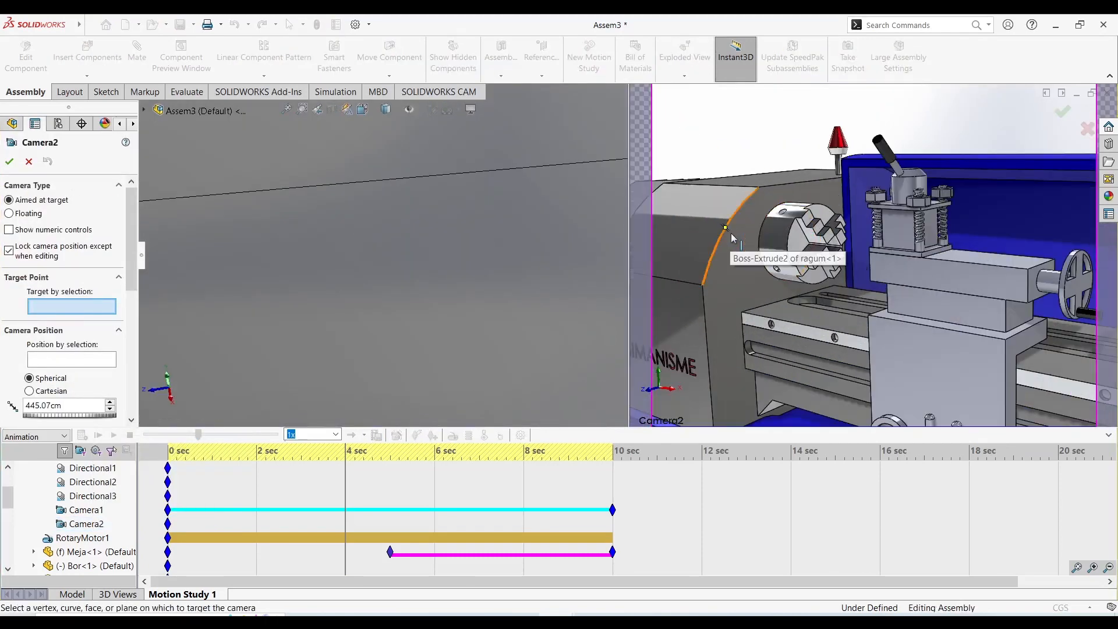
pyautogui.moveTo(732, 238); pyautogui.dragTo(810, 227, button='middle')
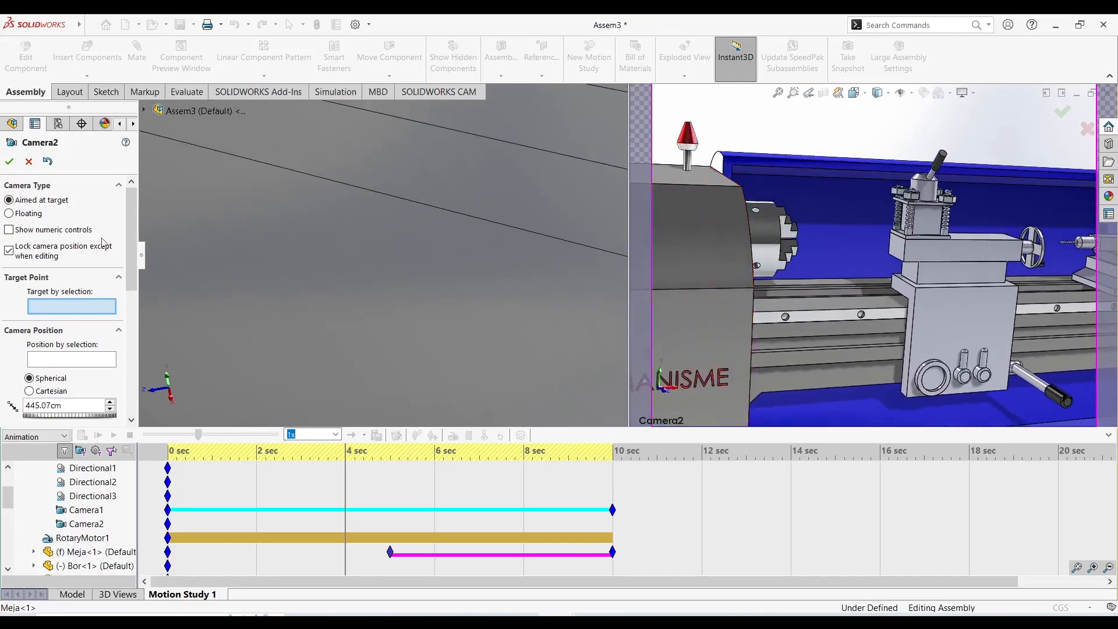
pyautogui.click(9, 162)
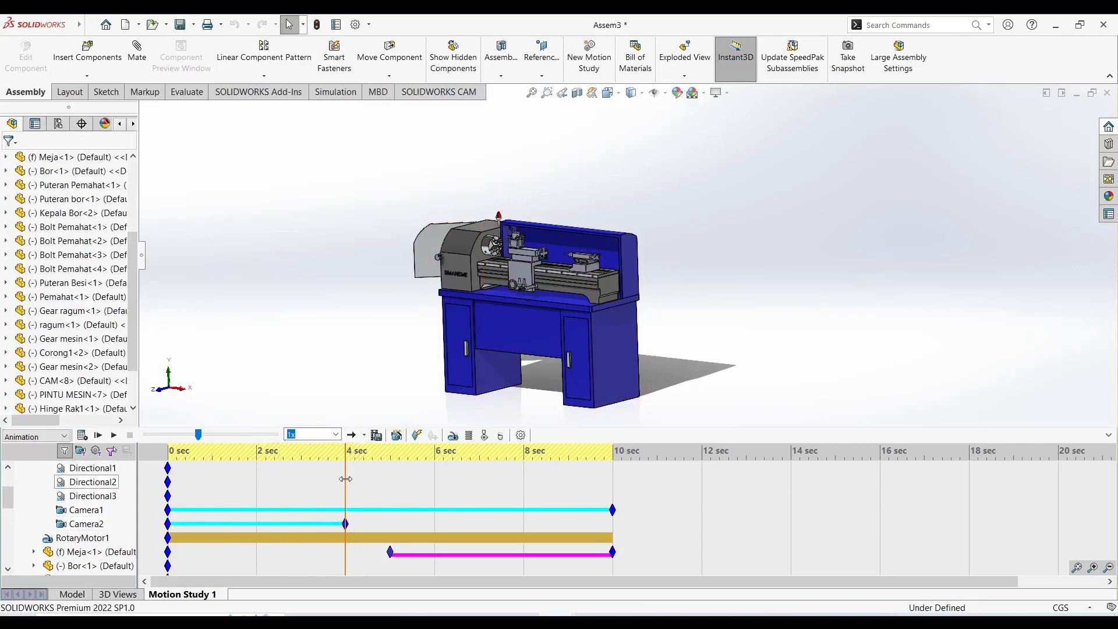
# Set the timeline to 8 seconds and reframe Camera2 on the gears inside the open headstock, accepting the change.
pyautogui.moveTo(345, 479); pyautogui.dragTo(525, 473)
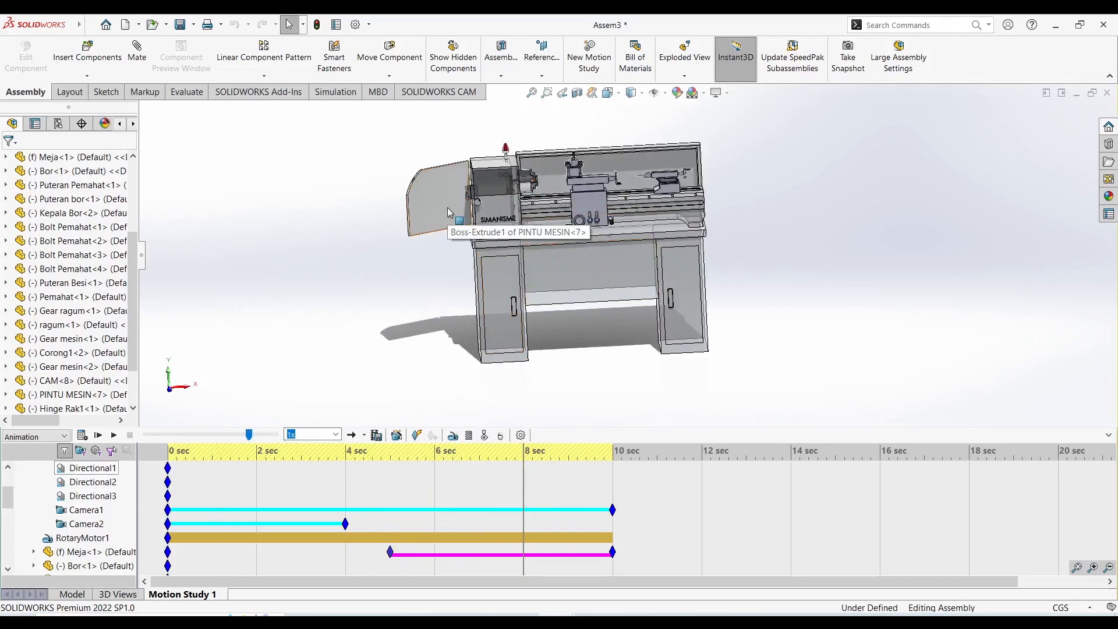
pyautogui.rightClick(79, 523)
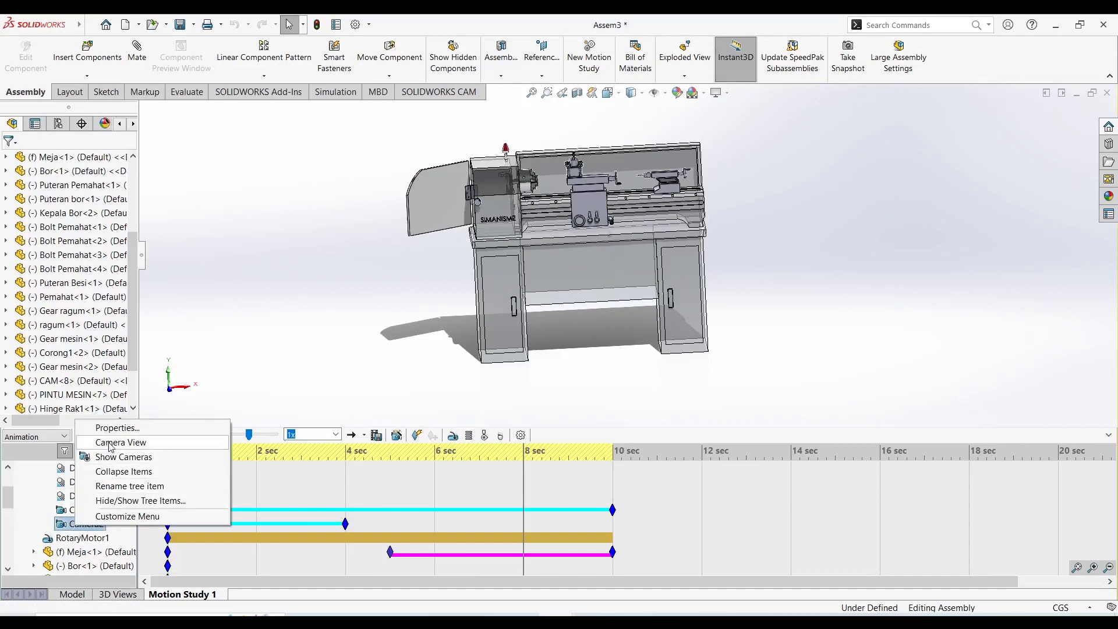
pyautogui.click(110, 443)
pyautogui.rightClick(80, 522)
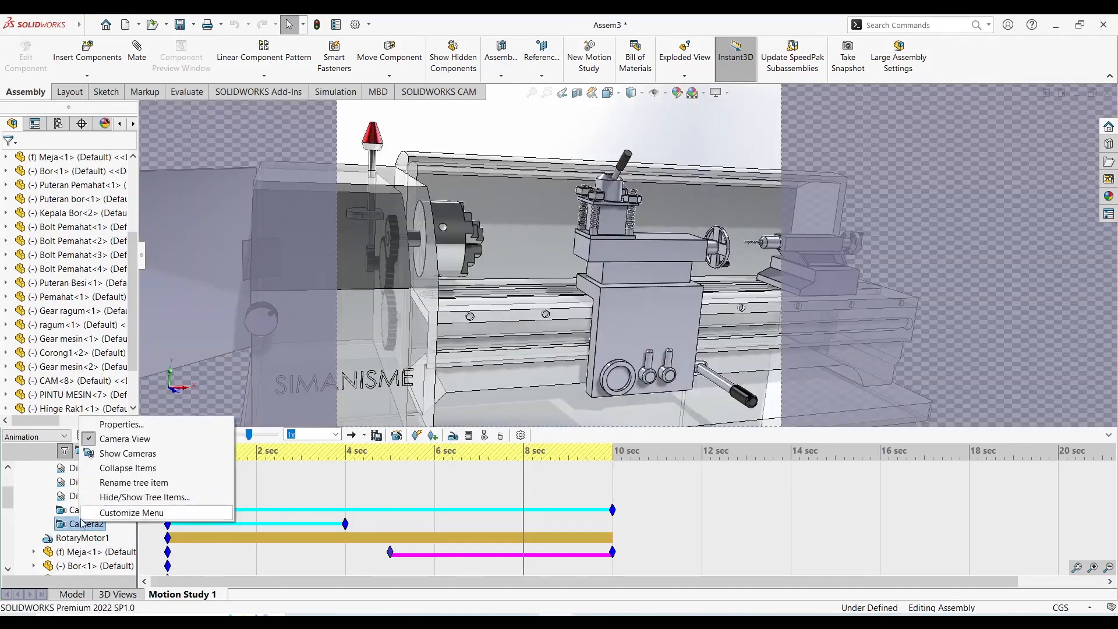
pyautogui.click(102, 428)
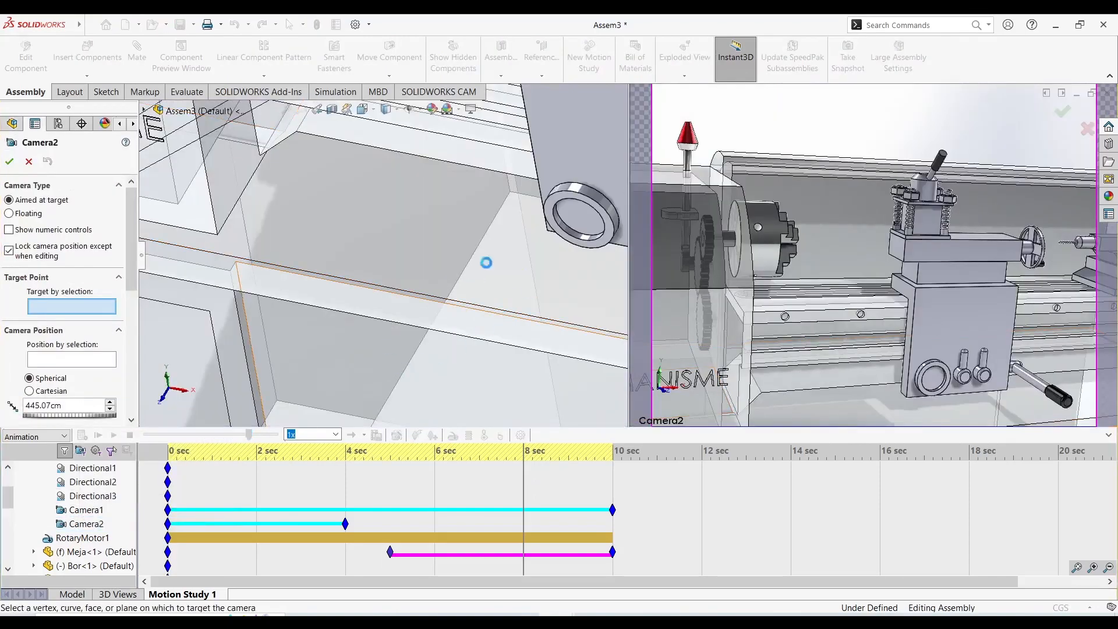
pyautogui.scroll(5, 745, 260)
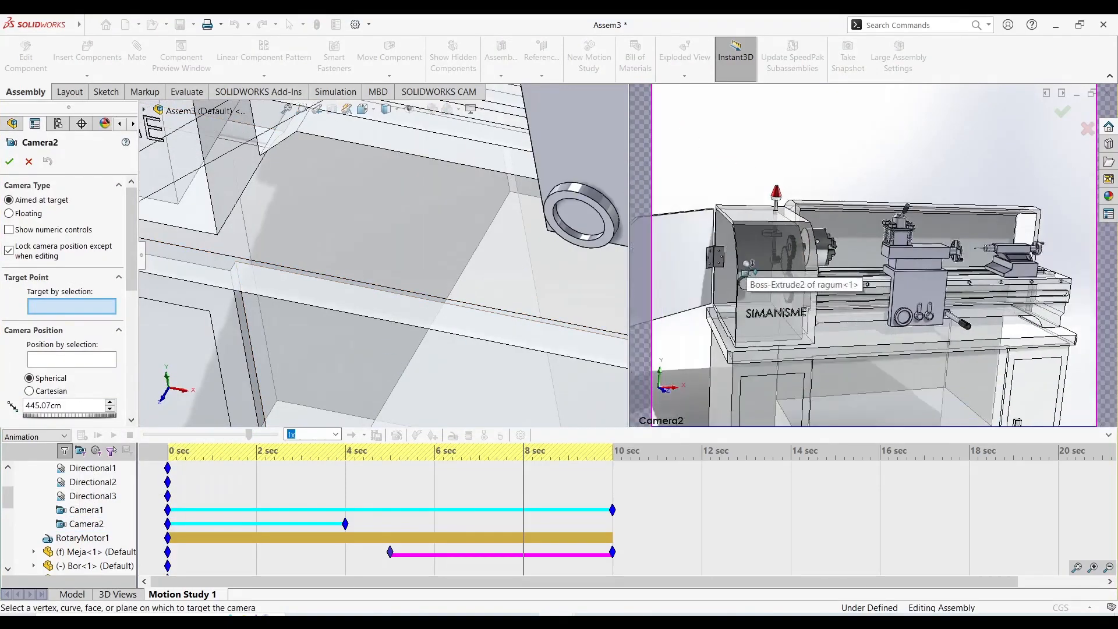
pyautogui.scroll(-5, 738, 272)
pyautogui.moveTo(789, 278); pyautogui.dragTo(805, 305, button='middle')
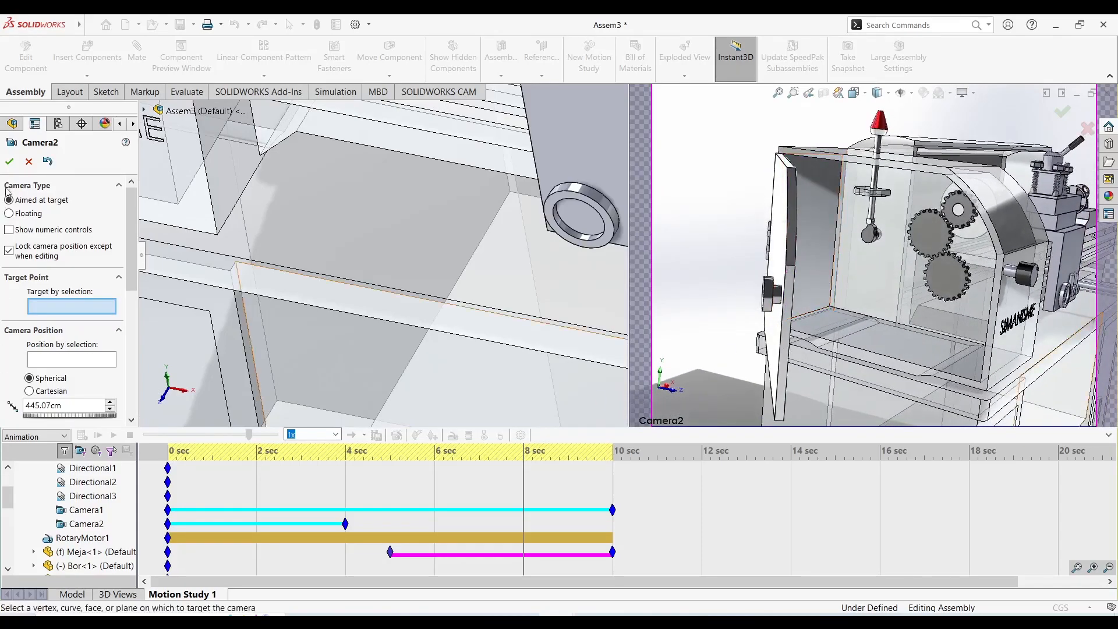
pyautogui.click(9, 163)
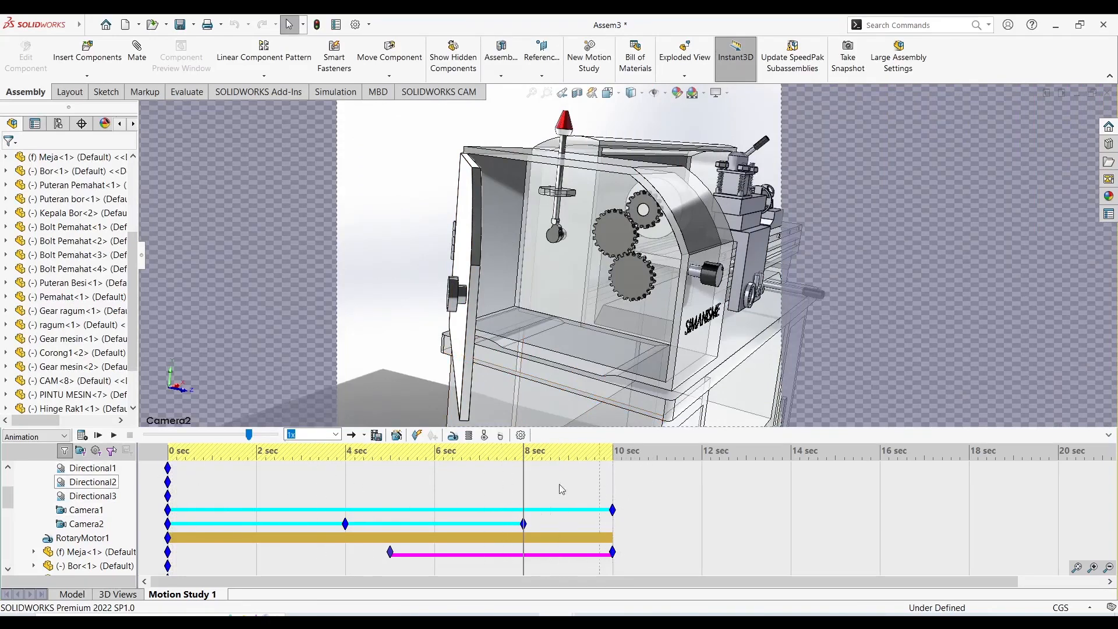
# Retime the Camera2 keys so the framings start at about 11 seconds, continue at 16 and end at 20 seconds.
pyautogui.moveTo(525, 523); pyautogui.dragTo(773, 513)
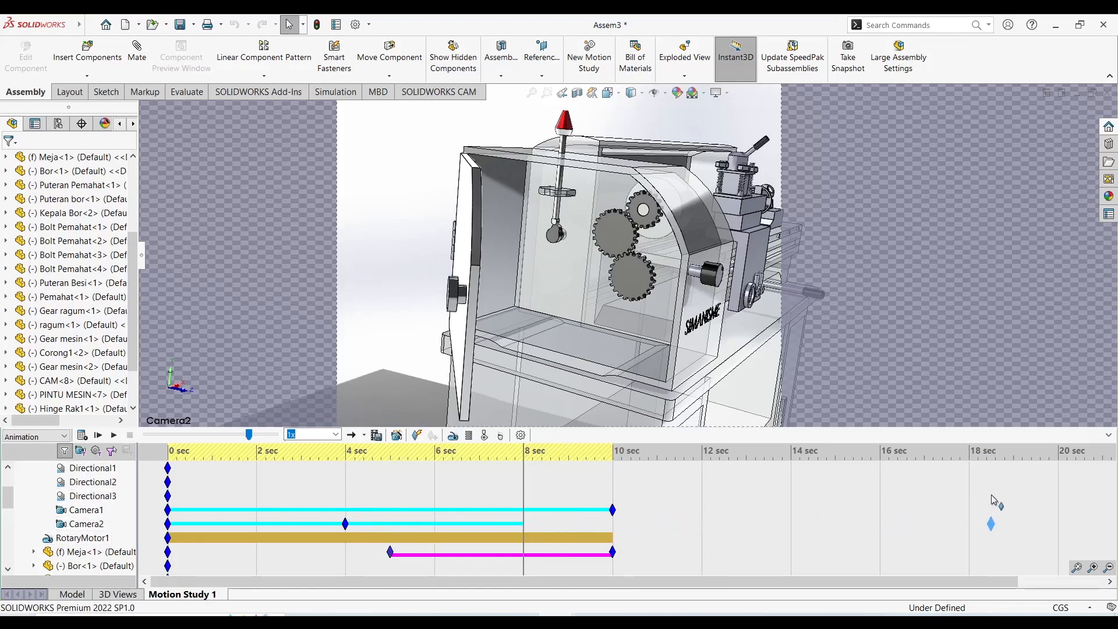
pyautogui.moveTo(992, 497); pyautogui.dragTo(1015, 495)
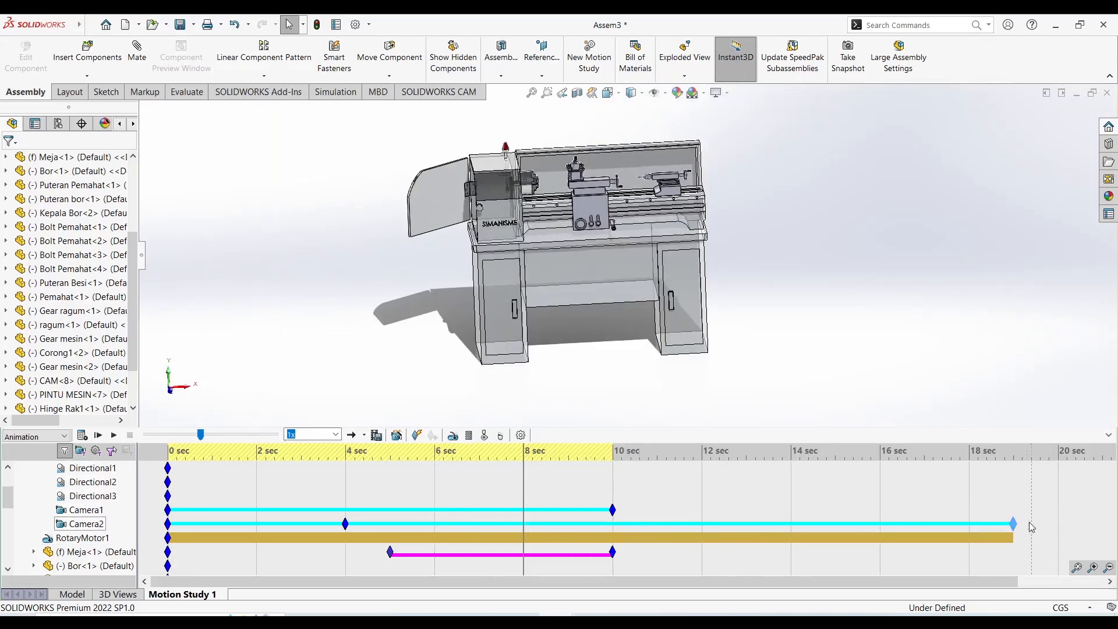
pyautogui.moveTo(1015, 526); pyautogui.dragTo(1059, 526)
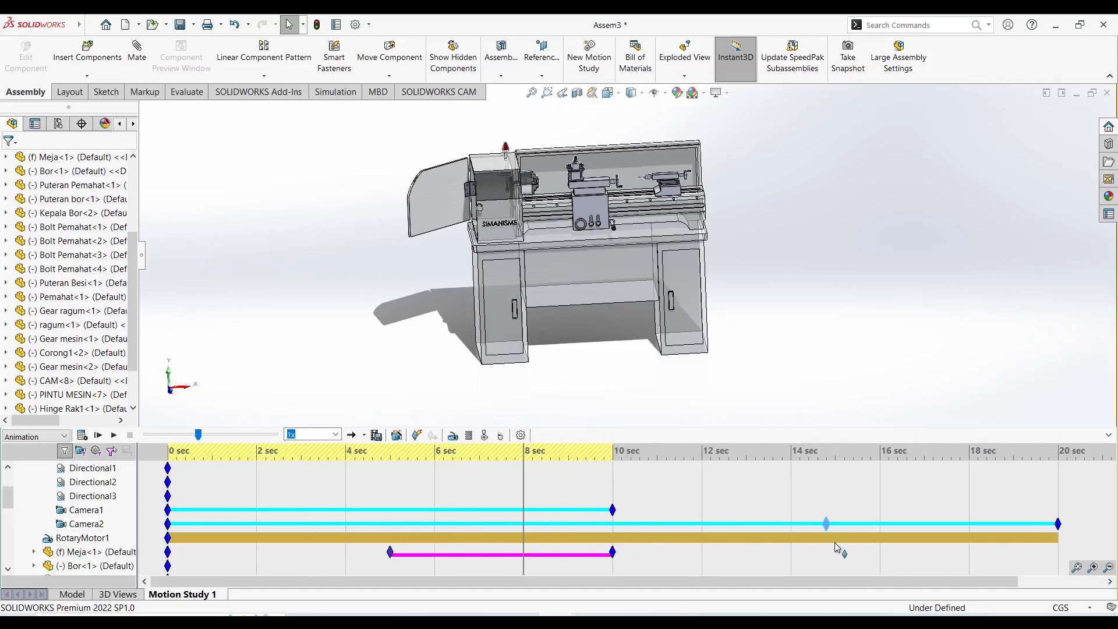
pyautogui.moveTo(885, 539); pyautogui.dragTo(879, 540)
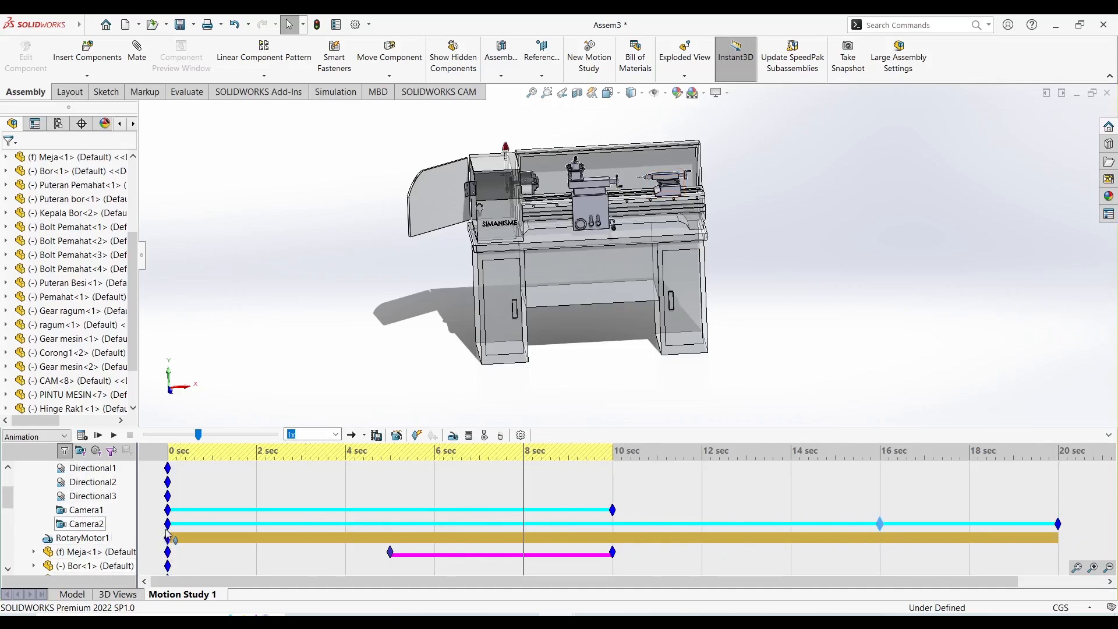
pyautogui.moveTo(651, 522); pyautogui.dragTo(659, 522)
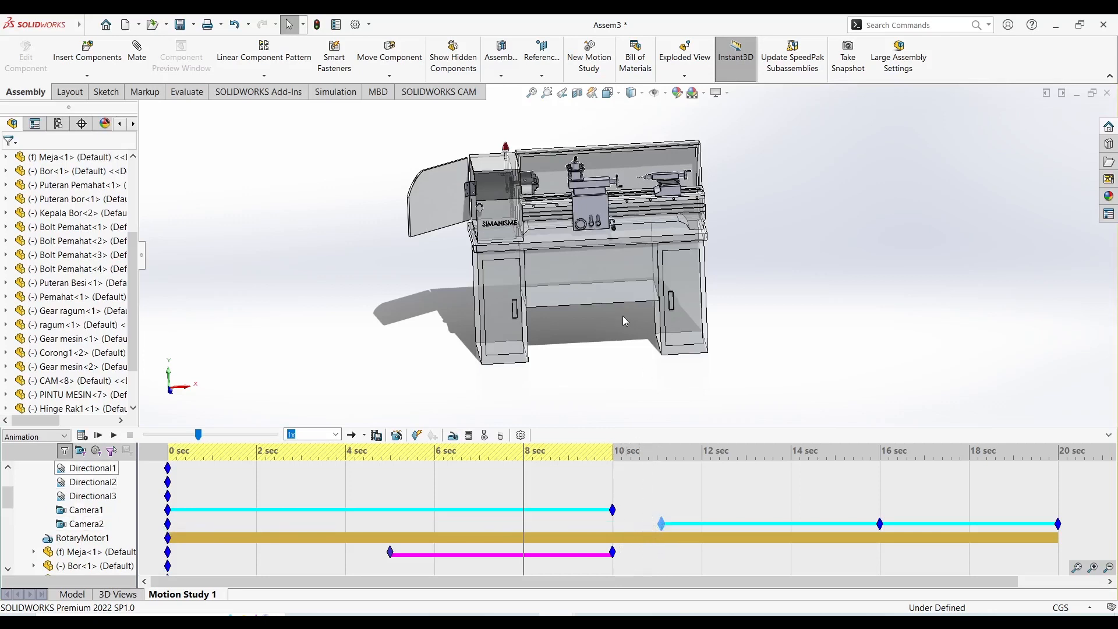
# Extend the Meja transparency key to 14 seconds, and make the Meja component opaque again at 18 seconds.
pyautogui.moveTo(617, 403); pyautogui.dragTo(623, 367, button='middle')
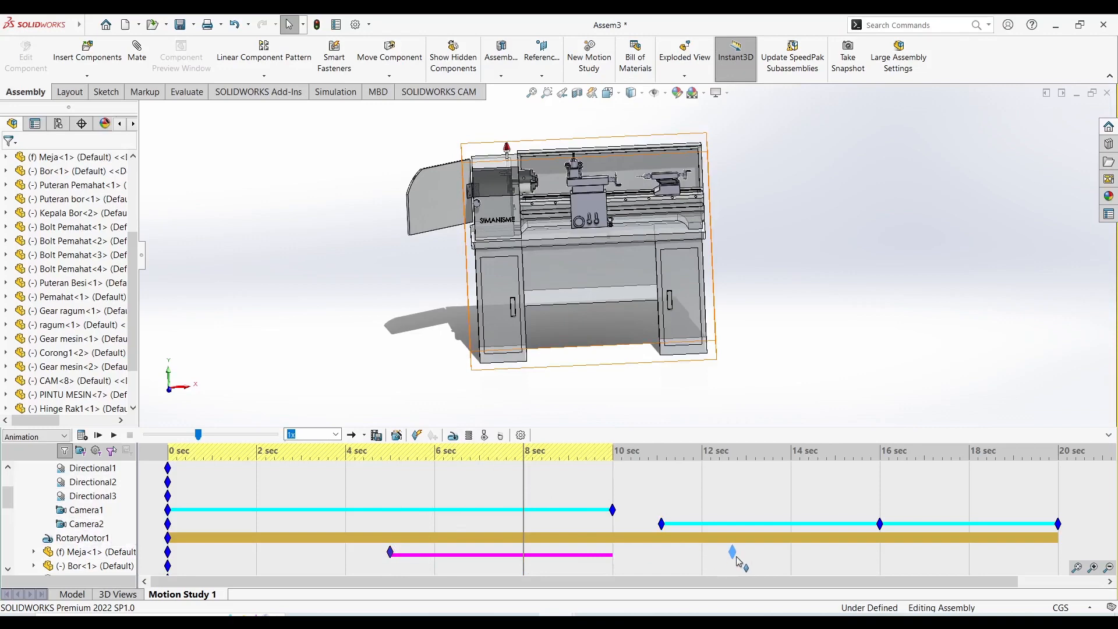
pyautogui.moveTo(793, 562); pyautogui.dragTo(790, 556)
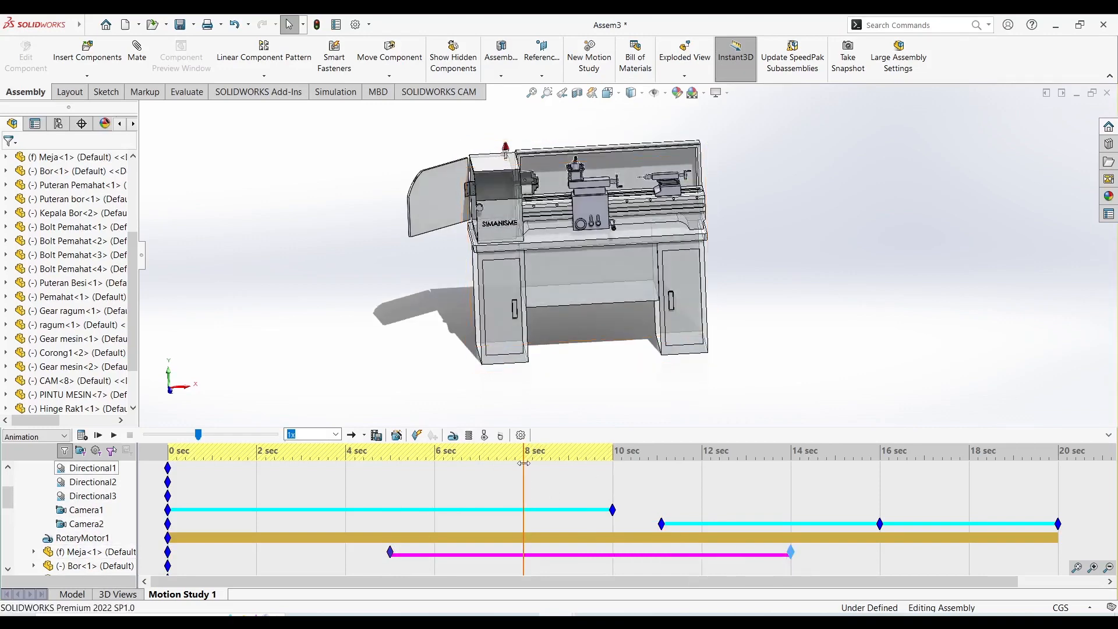
pyautogui.moveTo(526, 473); pyautogui.dragTo(811, 509)
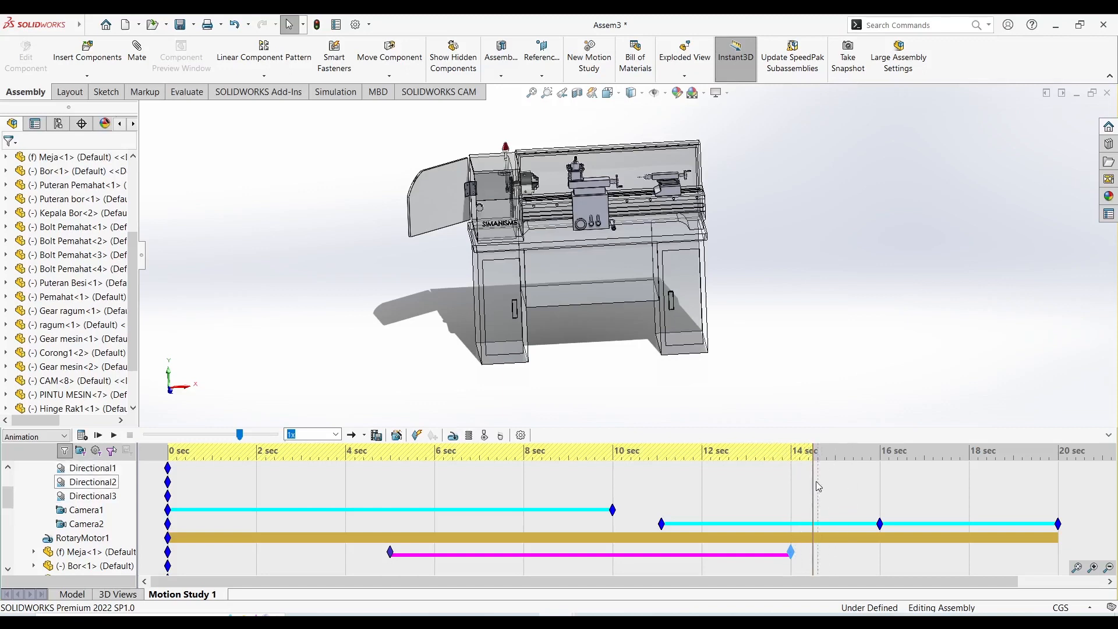
pyautogui.moveTo(812, 479); pyautogui.dragTo(1004, 489)
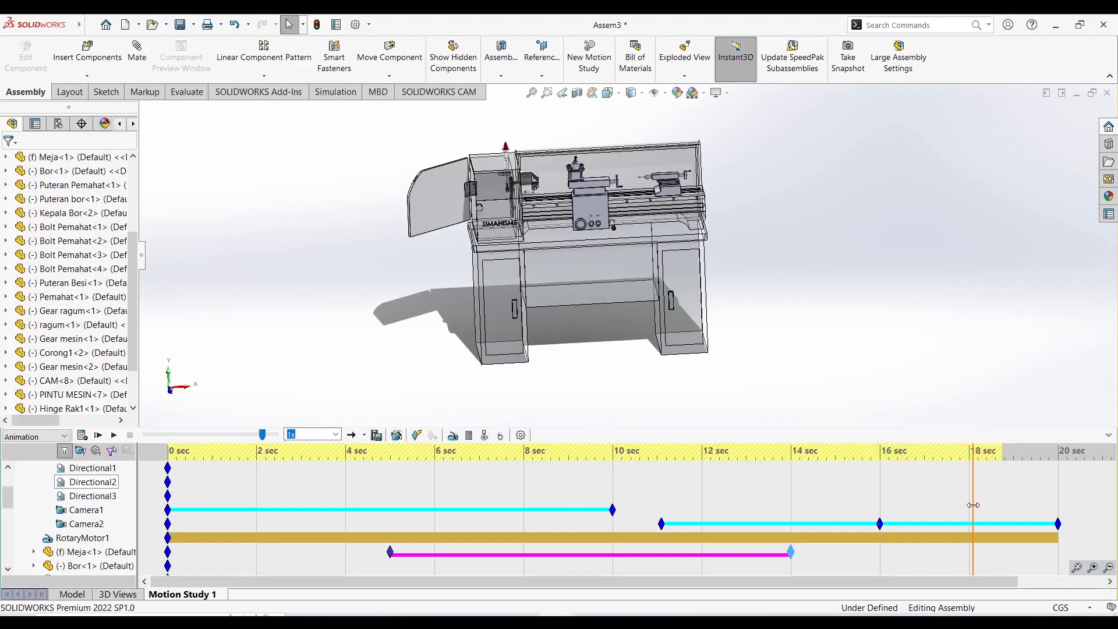
pyautogui.rightClick(76, 551)
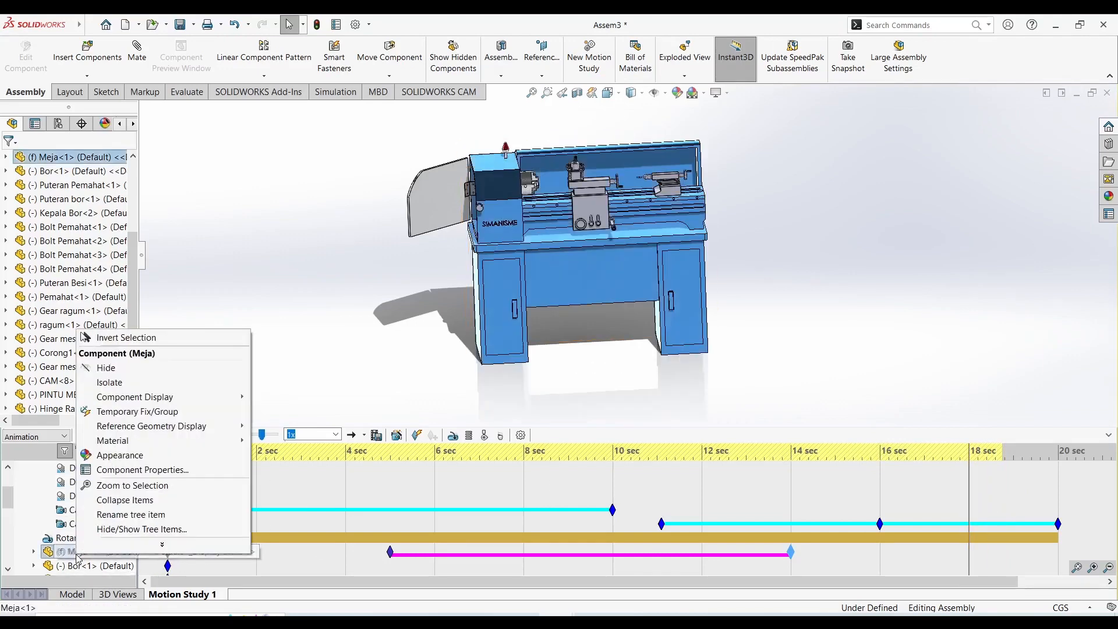
pyautogui.click(352, 331)
pyautogui.moveTo(361, 326); pyautogui.dragTo(360, 303, button='middle')
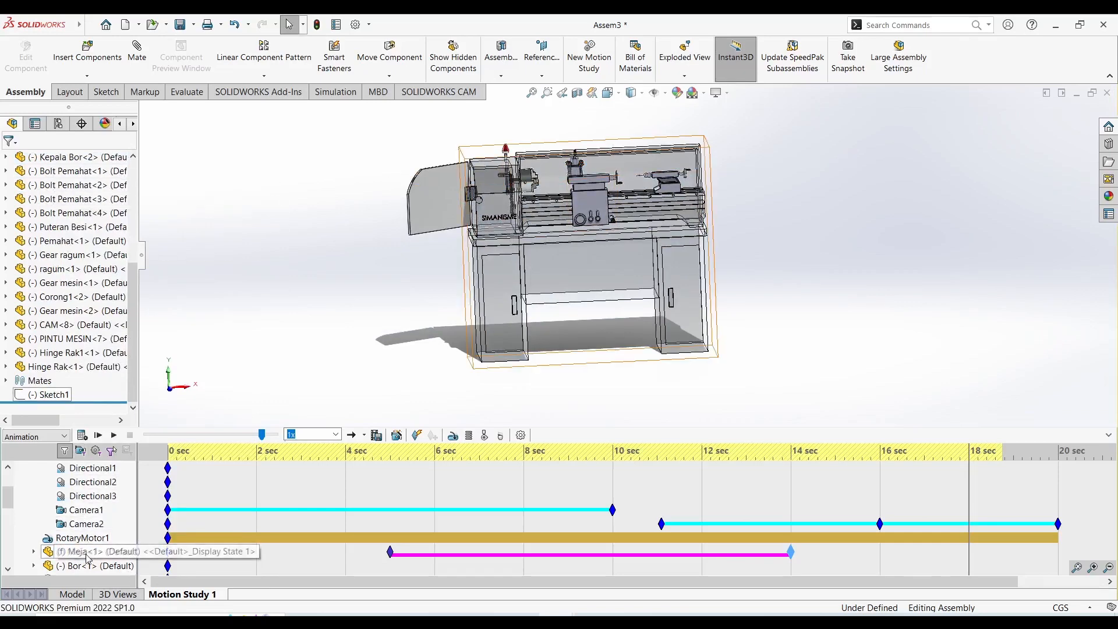
pyautogui.scroll(3, 70, 326)
pyautogui.click(67, 227)
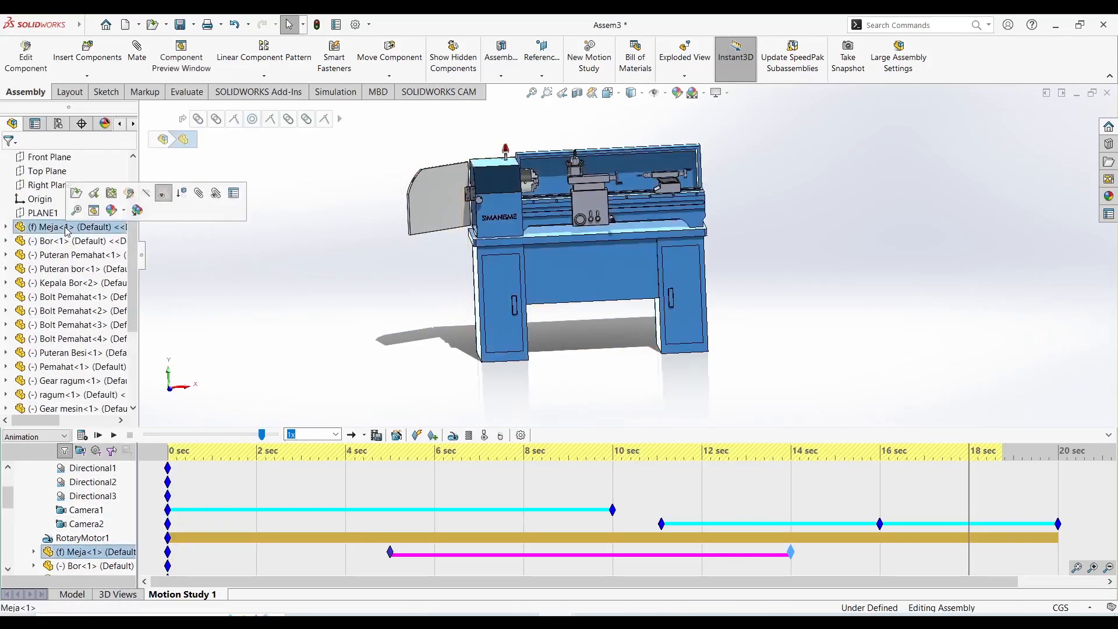
pyautogui.click(168, 196)
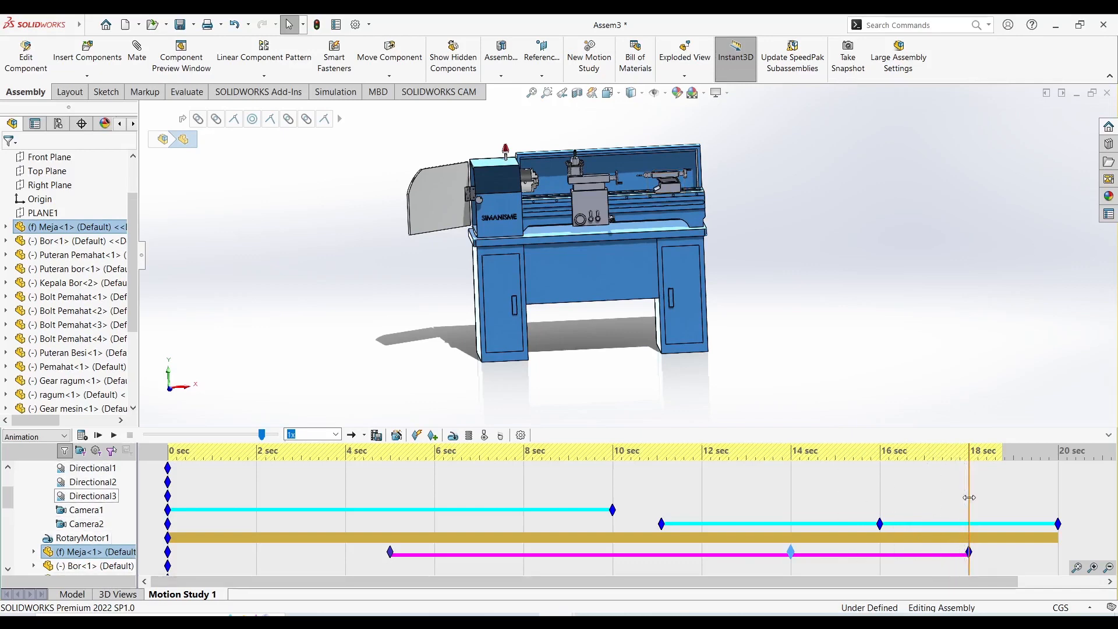
# Return the timeline to 0 seconds, calculate the motion study, and look through Camera1.
pyautogui.moveTo(969, 497); pyautogui.dragTo(126, 568)
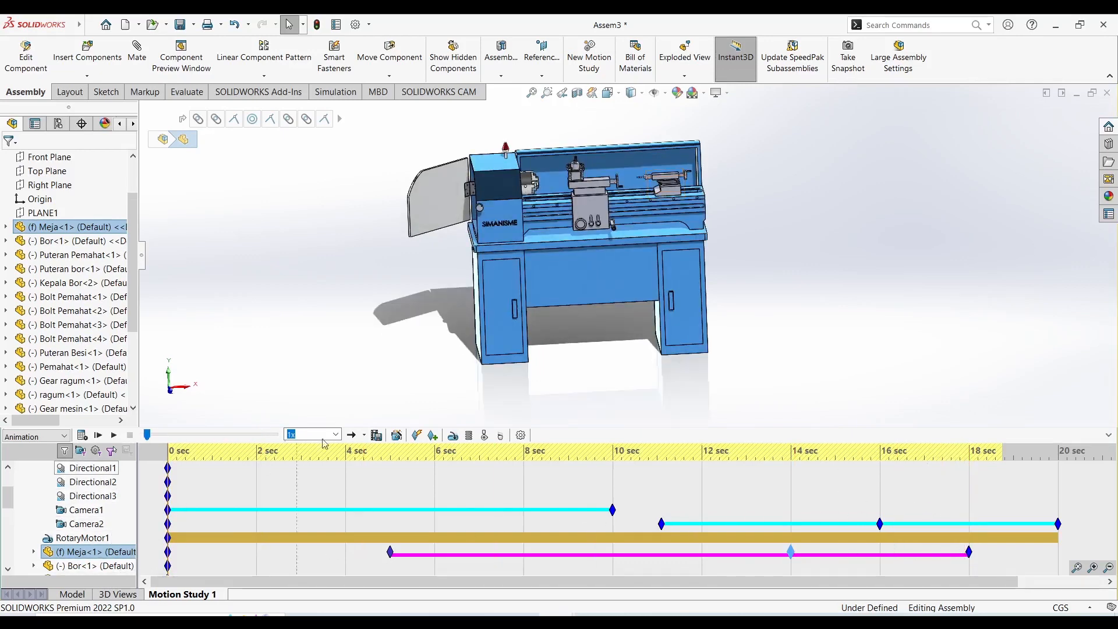
pyautogui.click(83, 435)
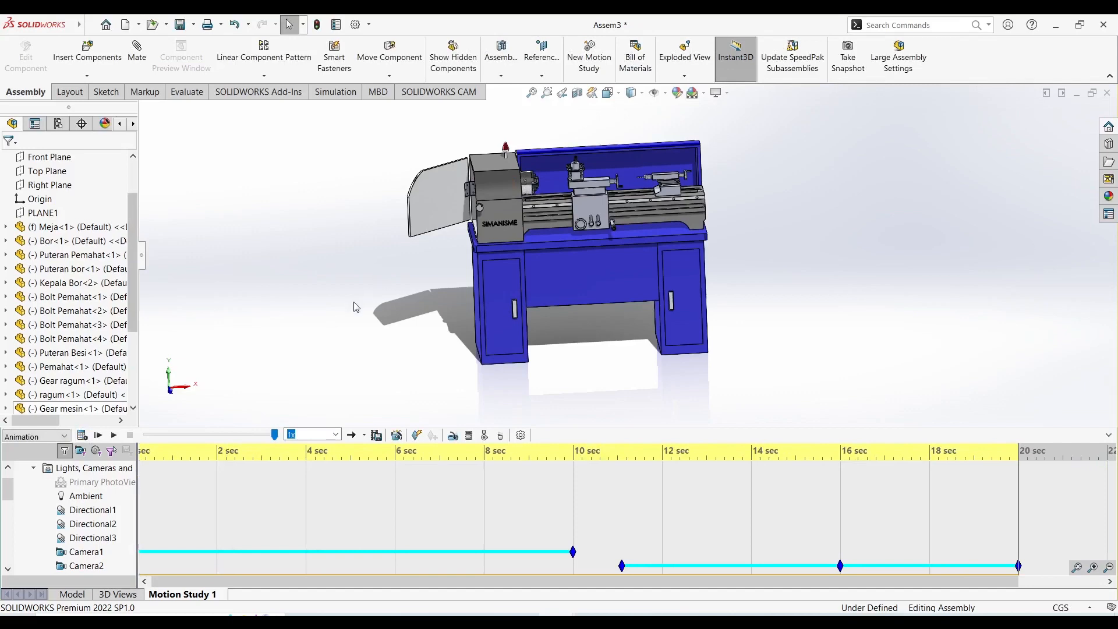
pyautogui.rightClick(86, 553)
pyautogui.click(116, 464)
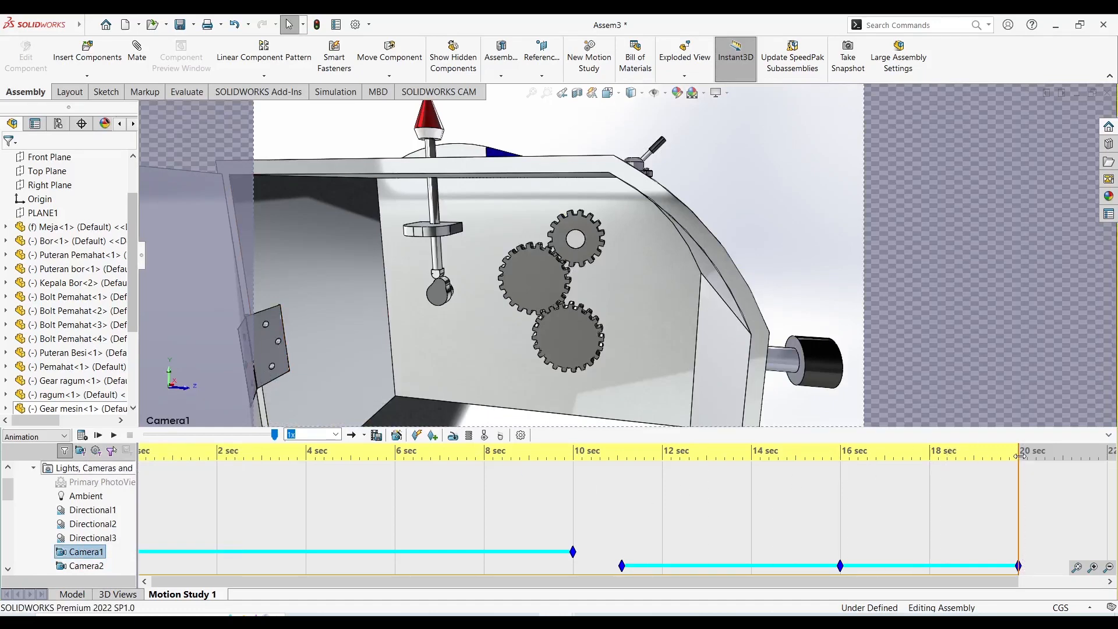
# Play the animation from 0 seconds through Camera1 and stop it just past 10 seconds.
pyautogui.moveTo(1019, 479); pyautogui.dragTo(116, 524)
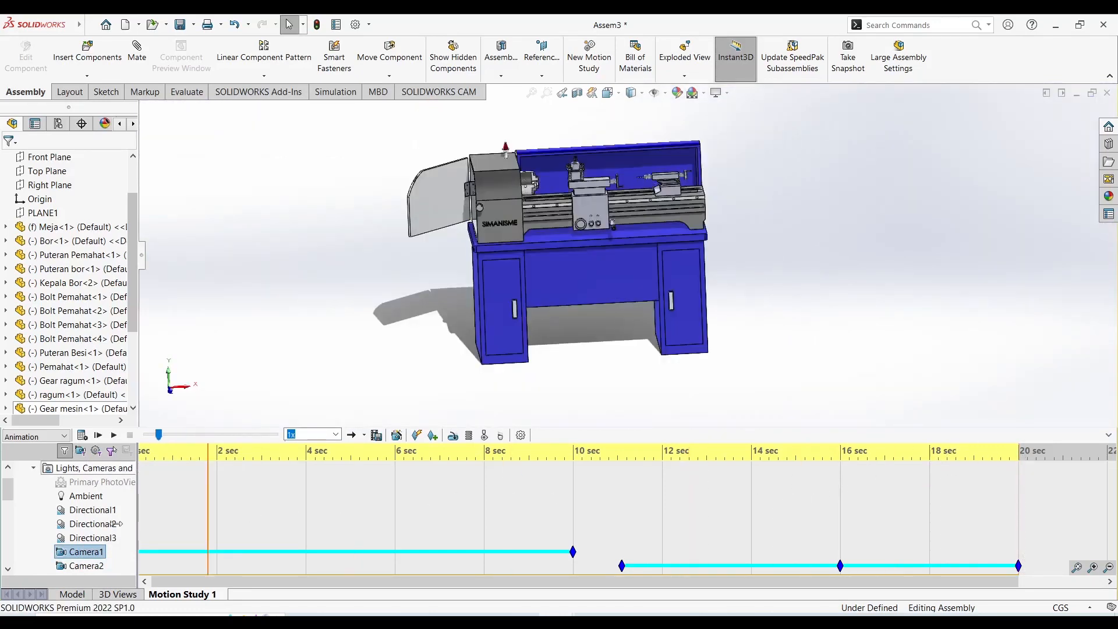
pyautogui.rightClick(81, 552)
pyautogui.click(124, 471)
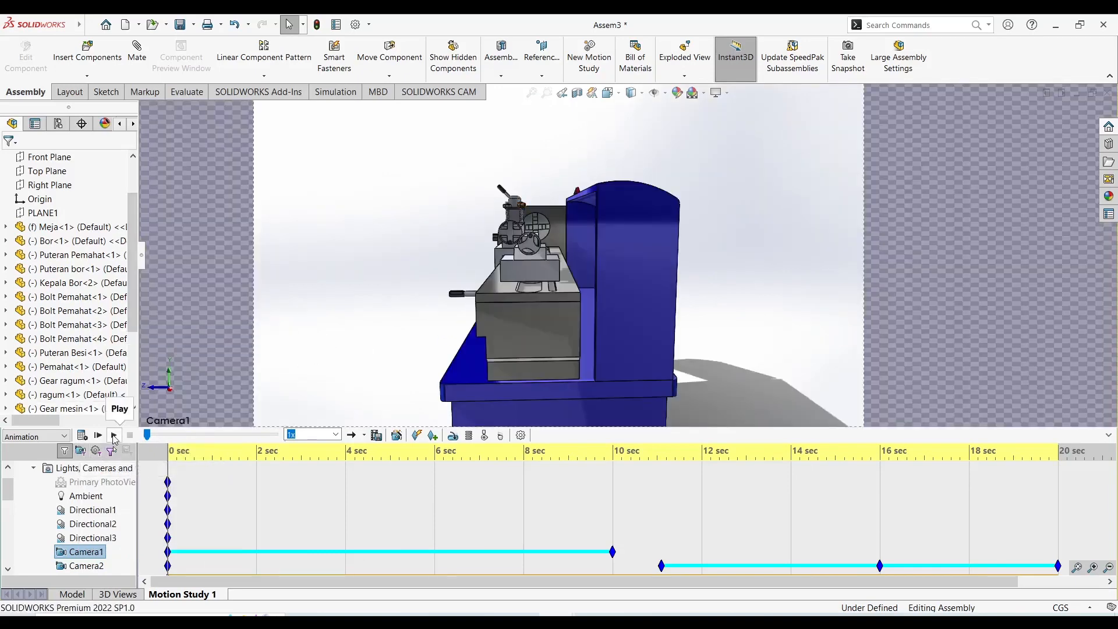
pyautogui.click(114, 437)
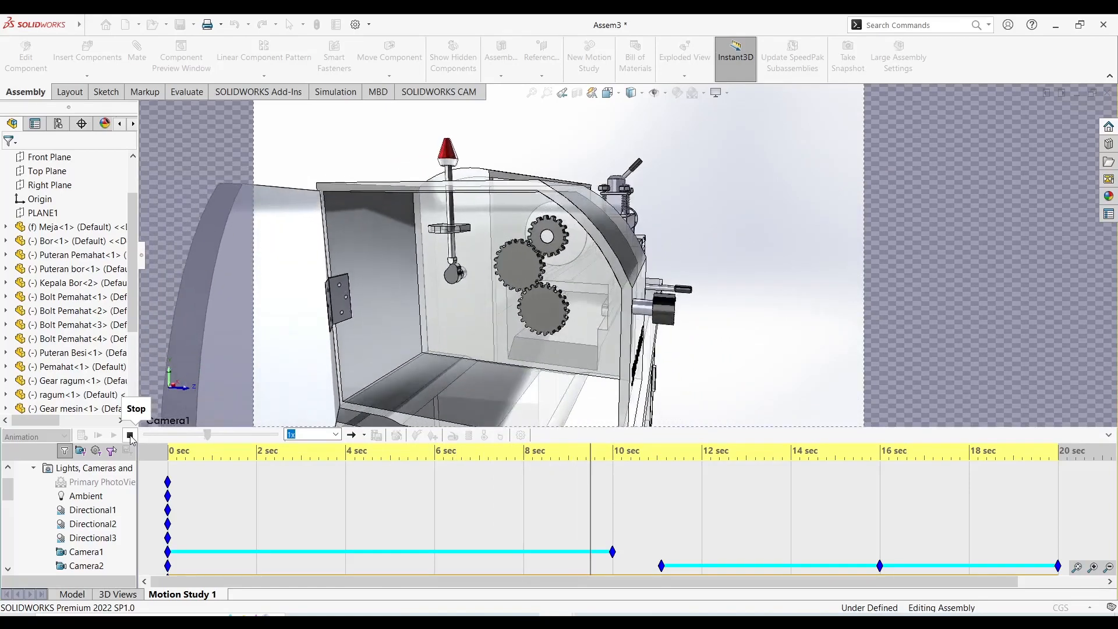
pyautogui.click(130, 436)
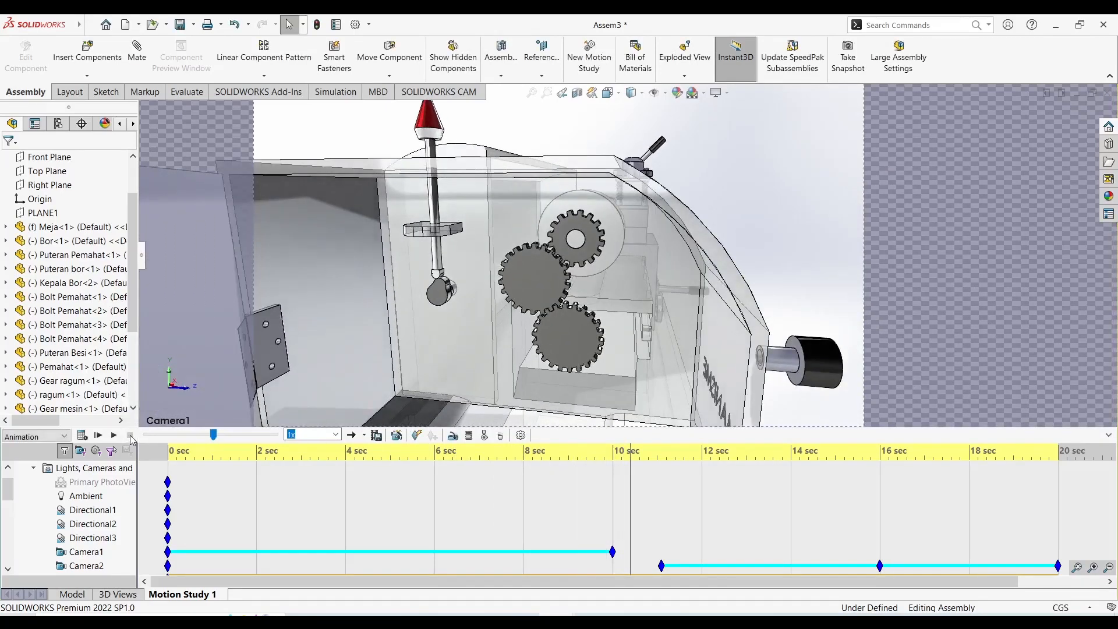
# Look through Camera2, play the rest of the animation to 20 seconds, and turn the camera view off again.
pyautogui.rightClick(86, 565)
pyautogui.click(123, 480)
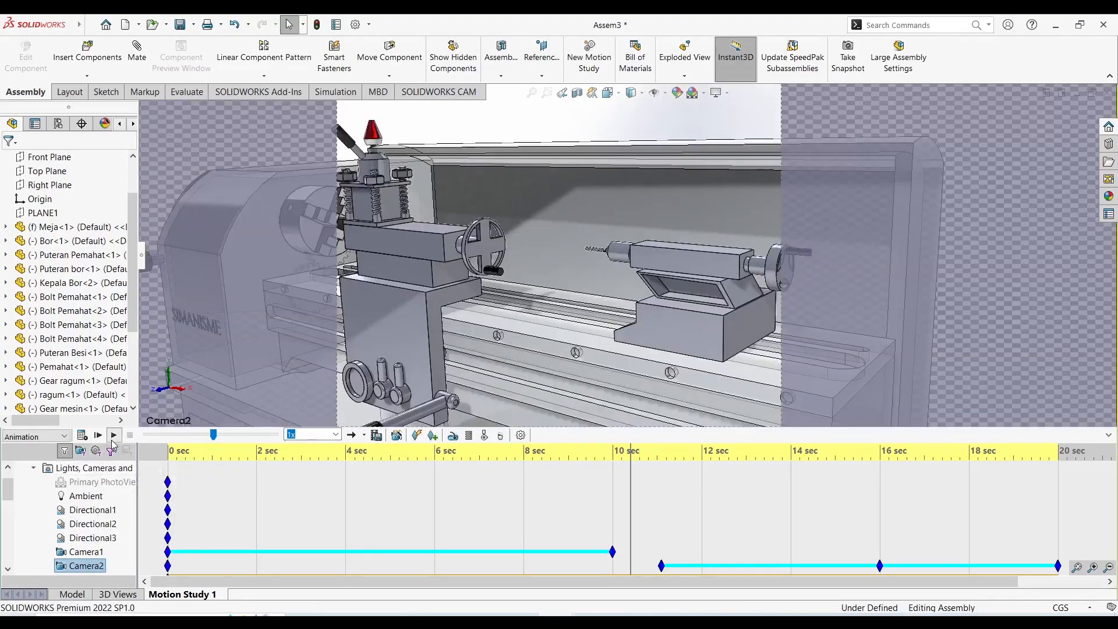
pyautogui.click(113, 434)
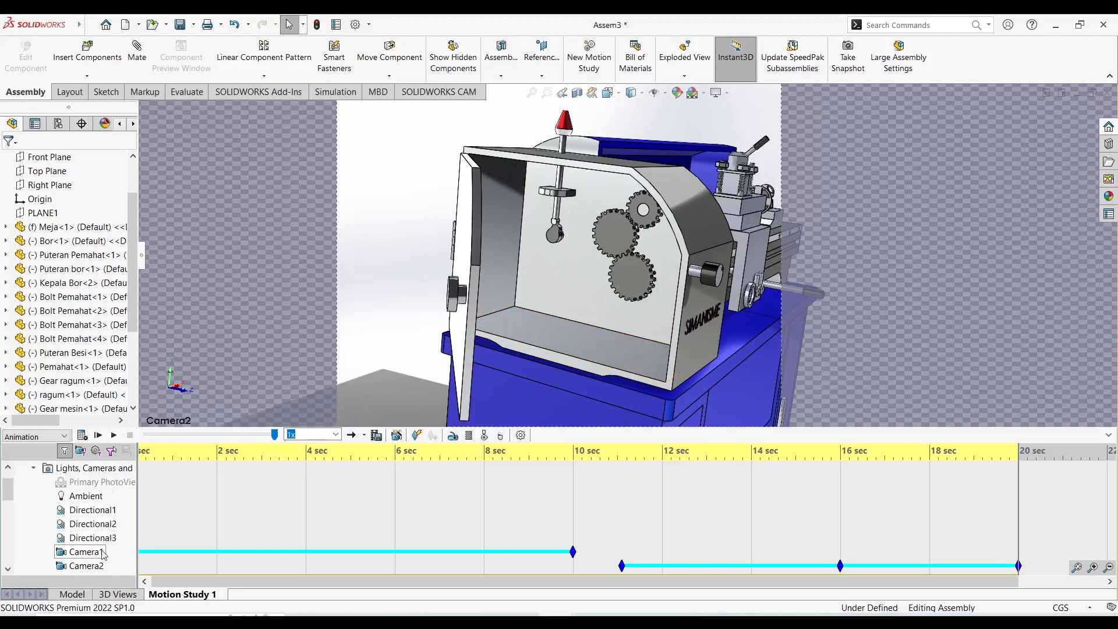
pyautogui.rightClick(94, 568)
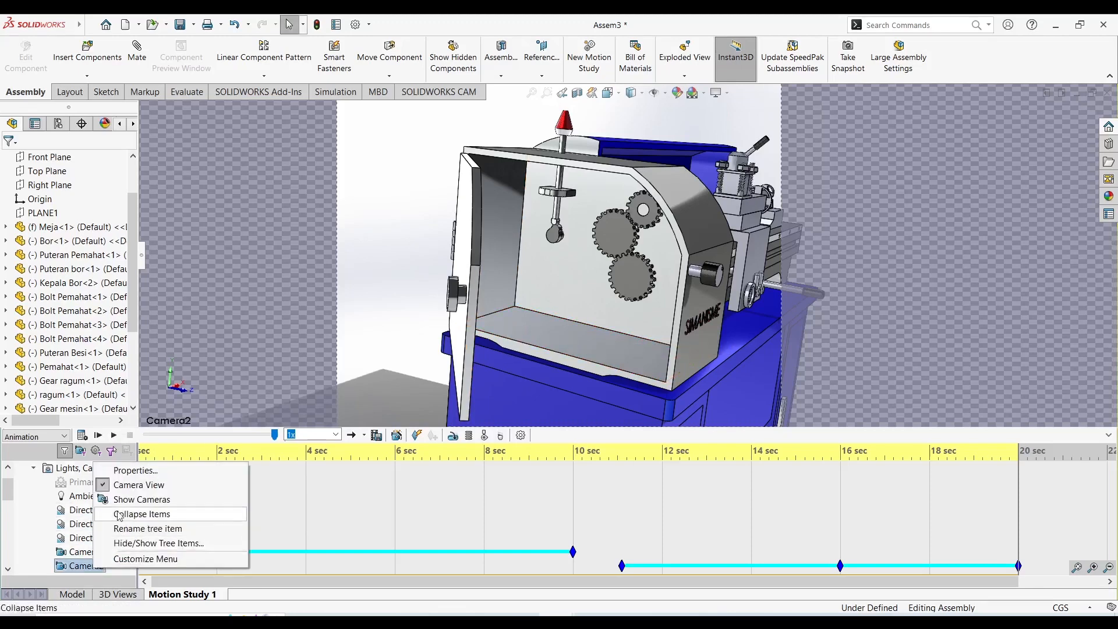
pyautogui.click(133, 484)
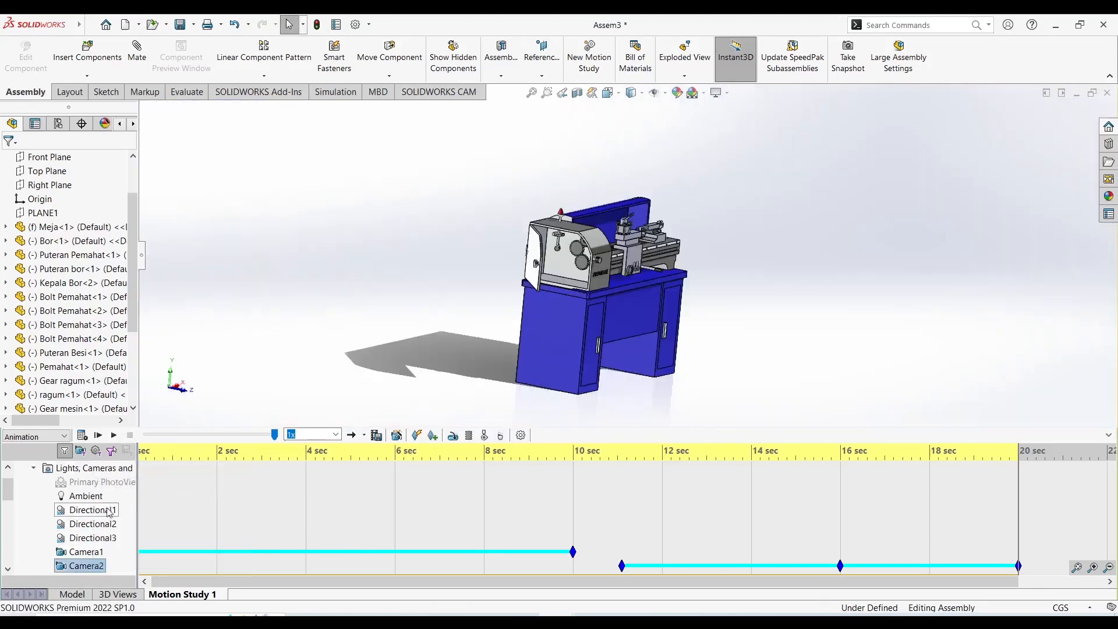
pyautogui.rightClick(89, 473)
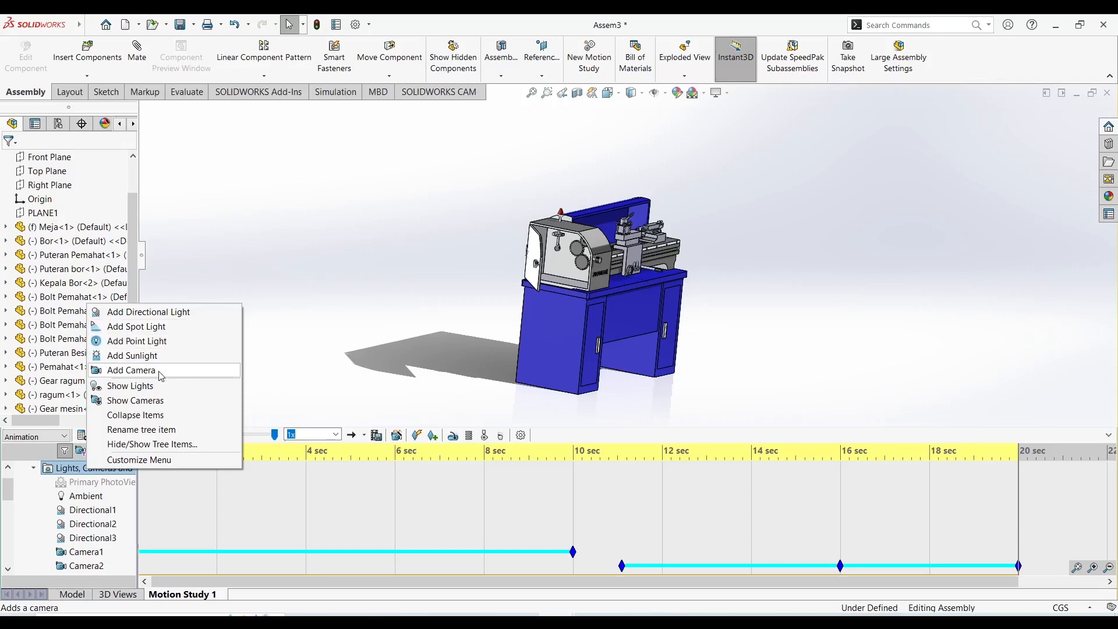
pyautogui.click(349, 308)
pyautogui.moveTo(386, 303); pyautogui.dragTo(349, 322, button='middle')
pyautogui.scroll(-3, 619, 329)
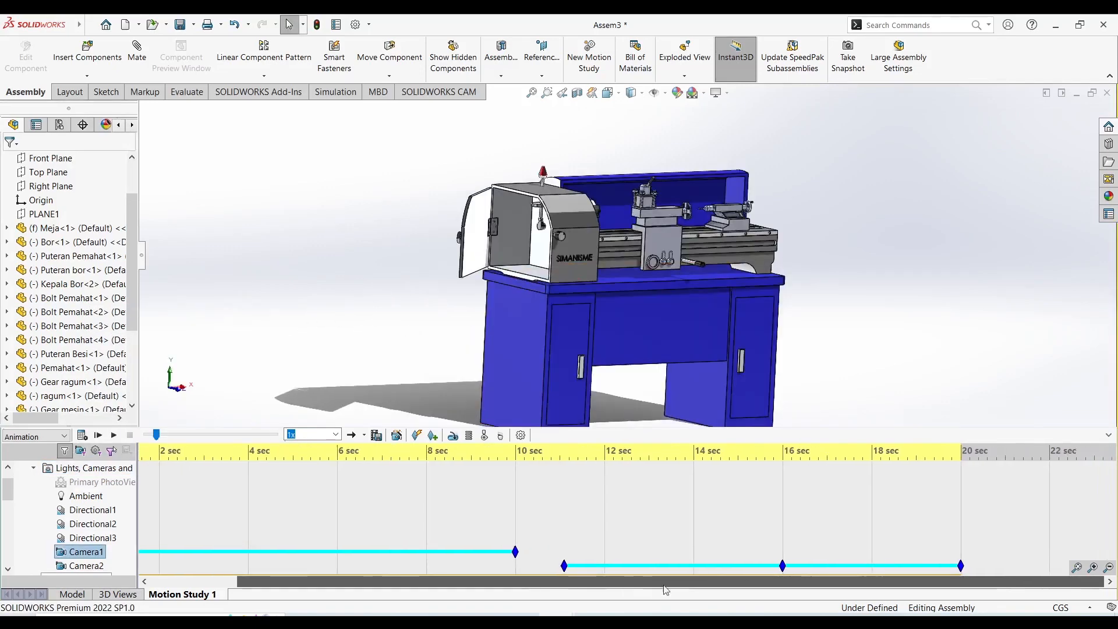
pyautogui.moveTo(666, 589); pyautogui.dragTo(435, 586)
pyautogui.scroll(-4, 471, 502)
pyautogui.scroll(4, 472, 502)
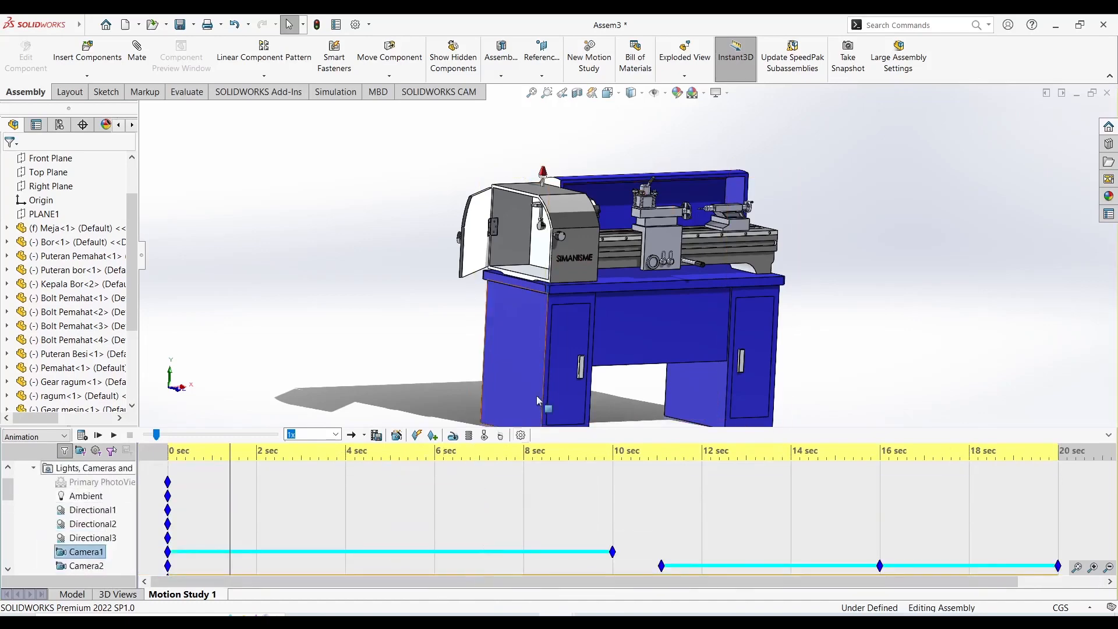
pyautogui.moveTo(623, 371)
pyautogui.mouseDown(button='middle')
pyautogui.moveTo(613, 358)
pyautogui.moveTo(625, 381)
pyautogui.mouseUp(button='middle')
pyautogui.scroll(2, 626, 379)
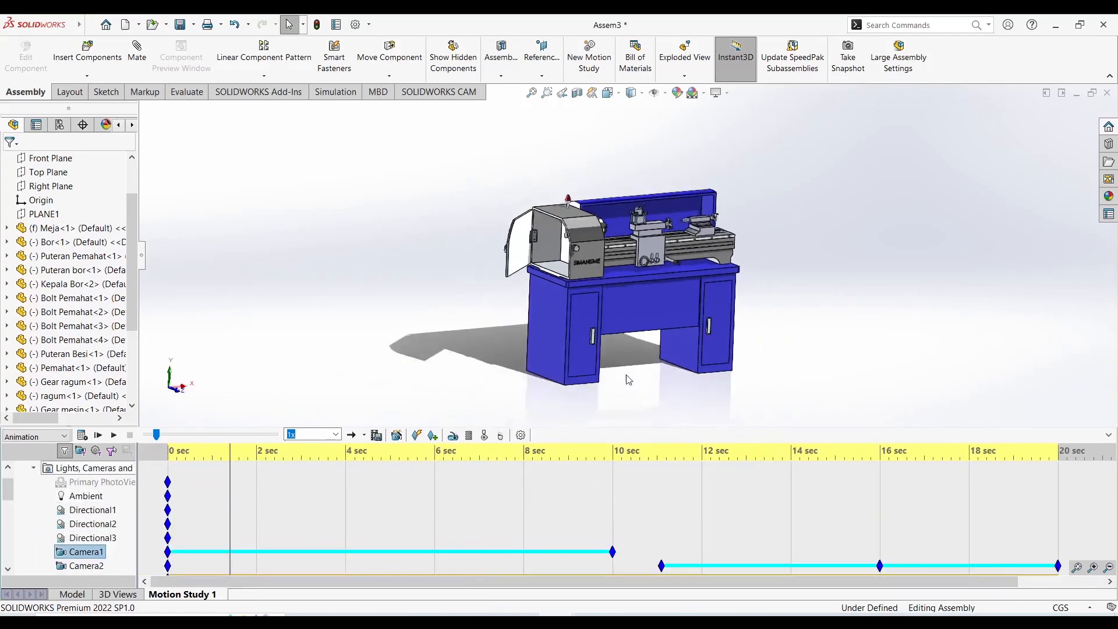
pyautogui.scroll(1, 628, 379)
pyautogui.scroll(-3, 669, 323)
pyautogui.scroll(2, 669, 317)
pyautogui.scroll(-2, 622, 219)
pyautogui.scroll(1, 578, 195)
pyautogui.scroll(-2, 576, 198)
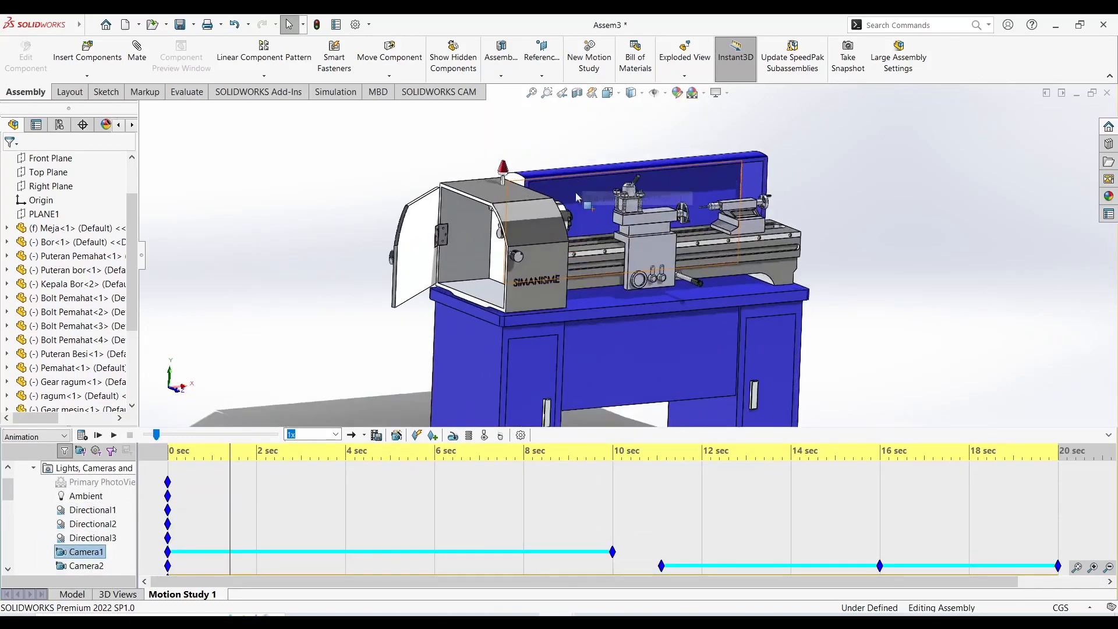
# Start saving the animation to a file in the Mesin Bubut folder and name it Animasi Mesin Bubut1.
pyautogui.click(377, 436)
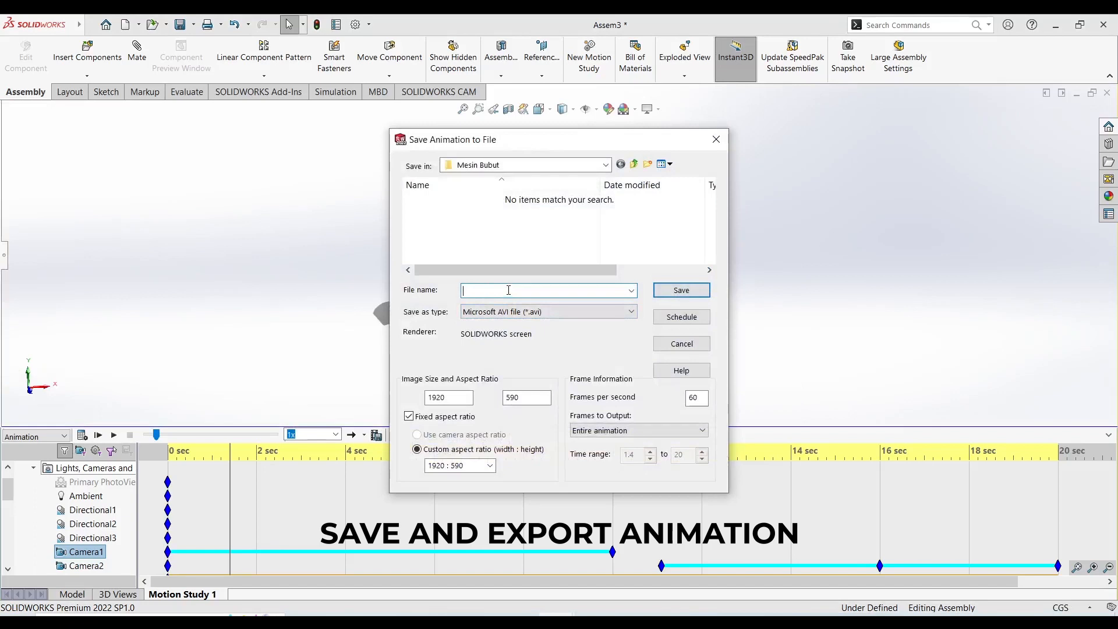
pyautogui.write('An')
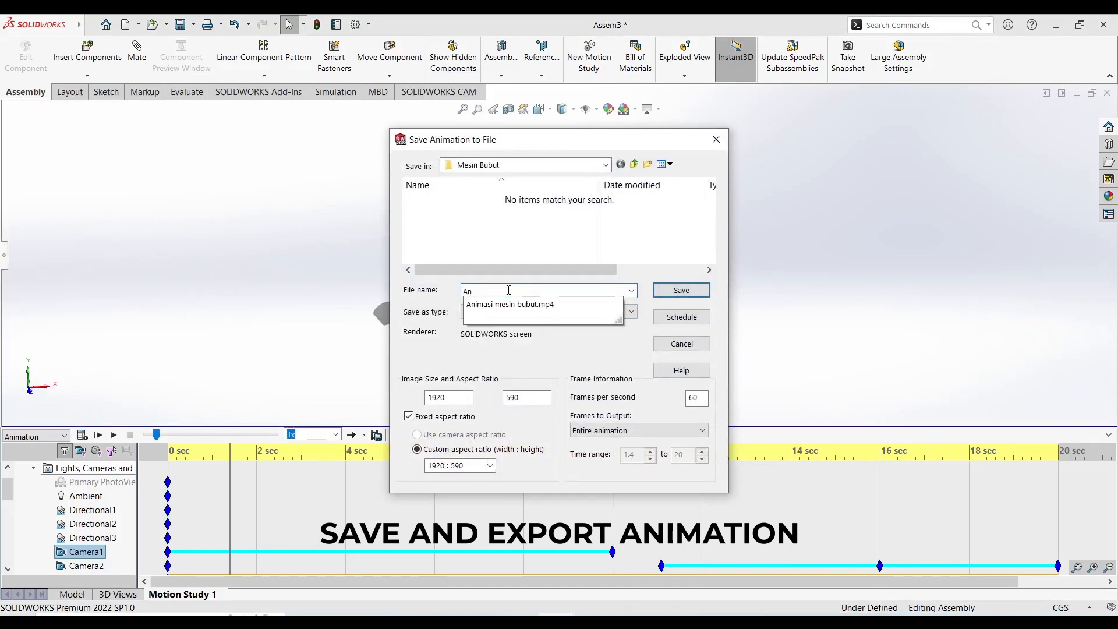
pyautogui.write('iamsi')
pyautogui.press('BackSpace')
pyautogui.press('BackSpace')
pyautogui.press('BackSpace')
pyautogui.press('BackSpace')
pyautogui.write('ma')
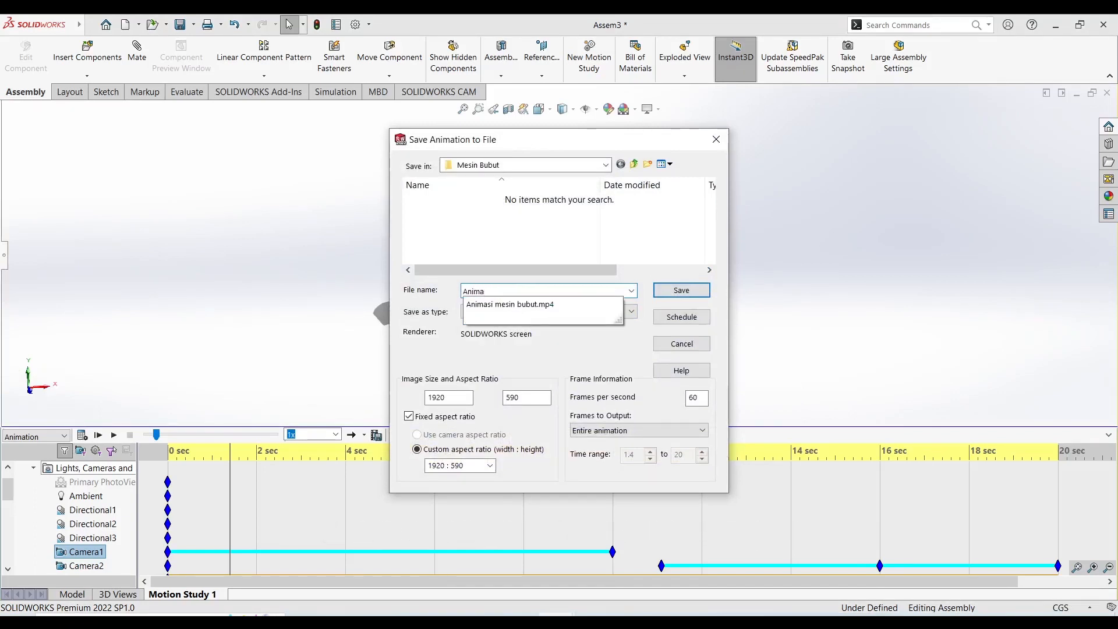
pyautogui.write('si Mesini')
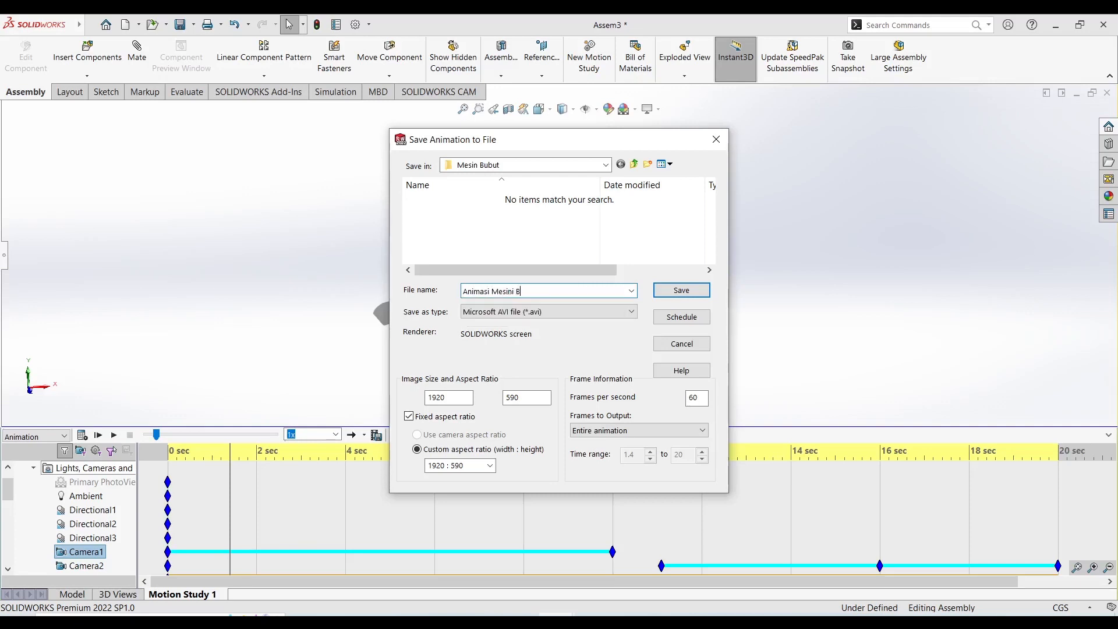
pyautogui.press('BackSpace')
pyautogui.write('Bubut')
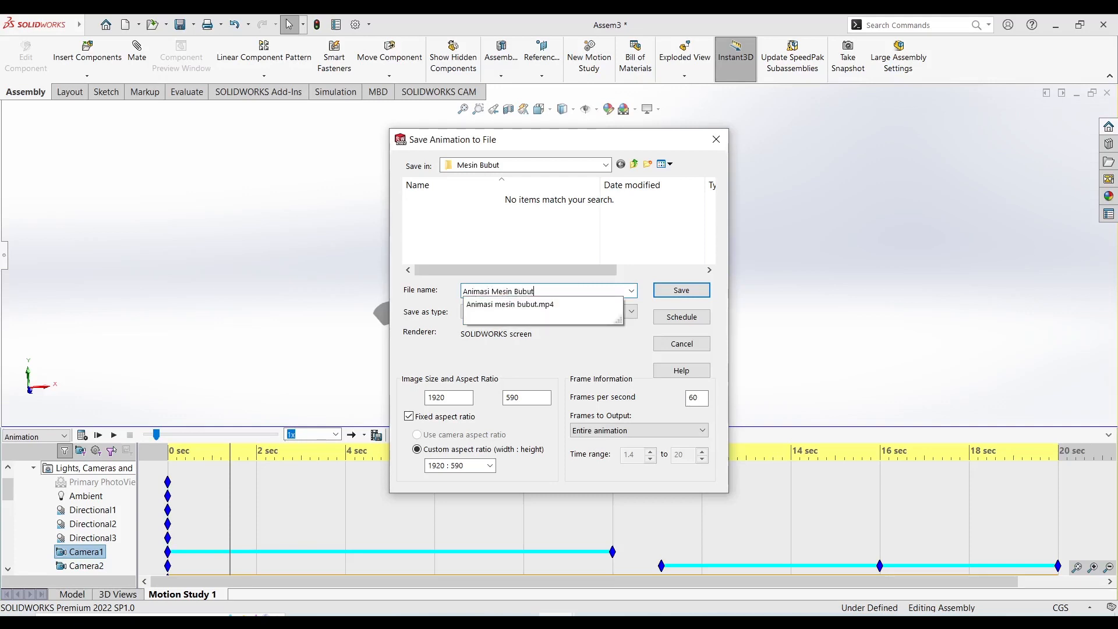
pyautogui.write(' 1')
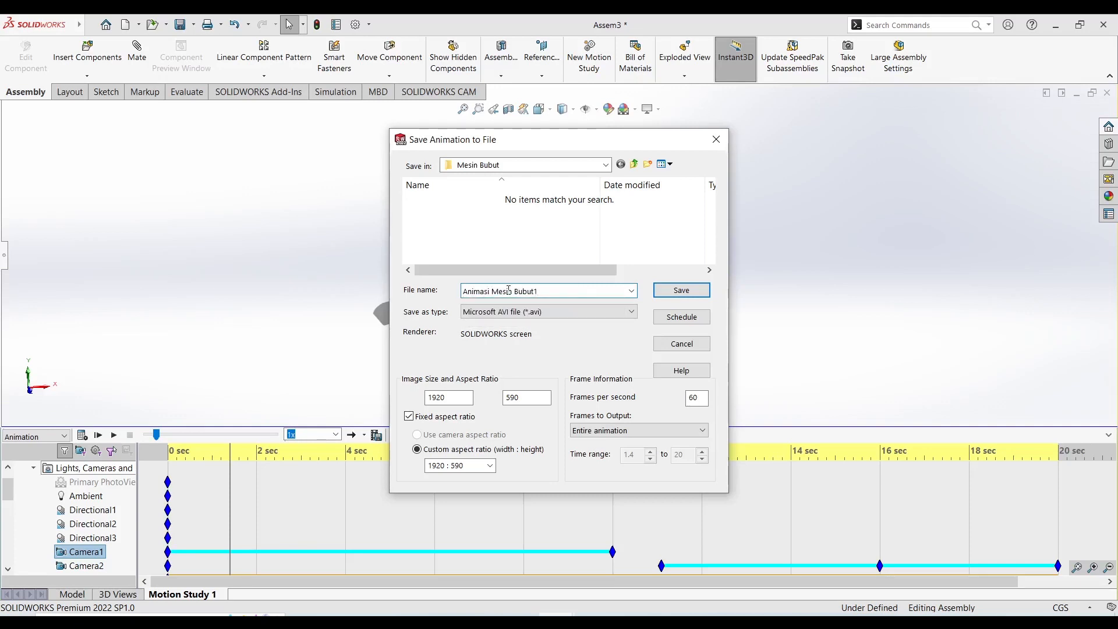
# Configure the animation export as an MP4 video with a 16:9 HDTV aspect ratio and 20 frames per second.
pyautogui.click(531, 313)
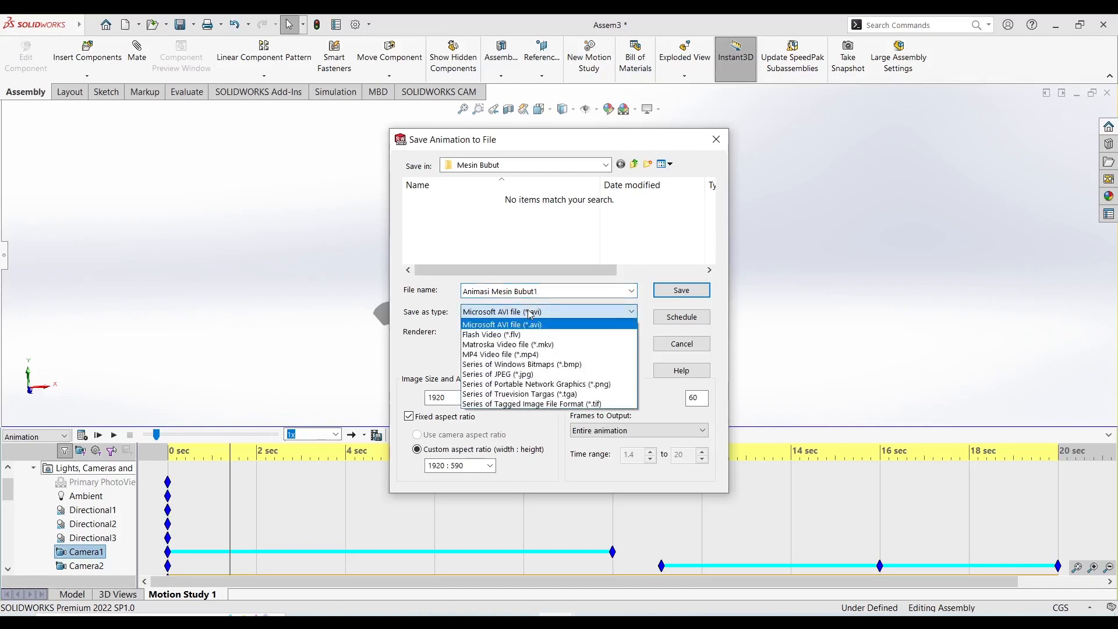
pyautogui.click(537, 354)
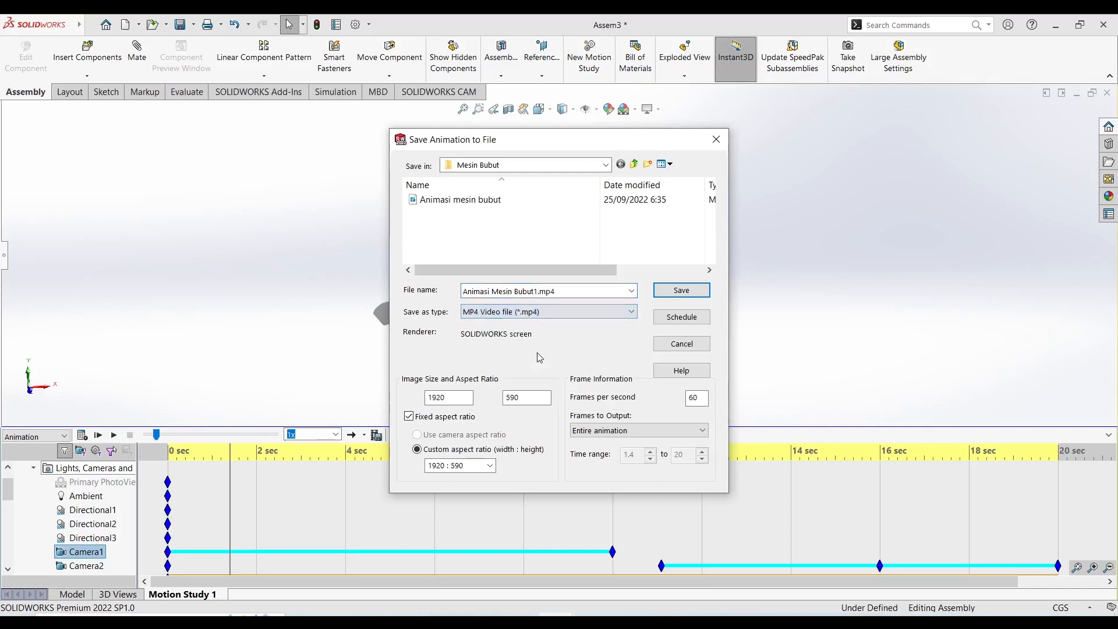
pyautogui.click(547, 316)
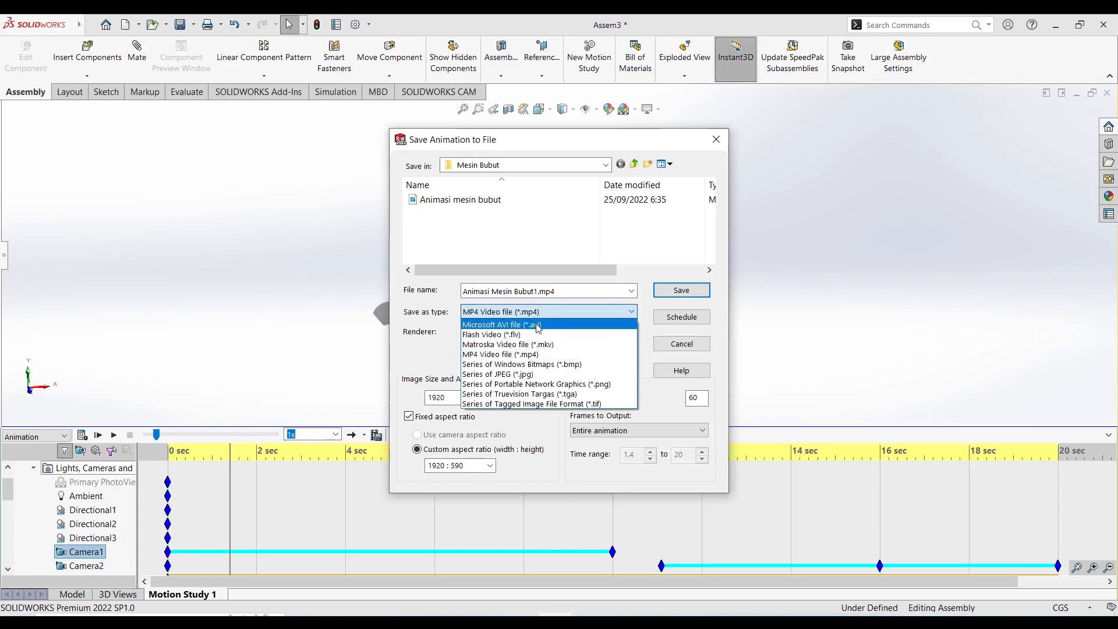
pyautogui.click(536, 315)
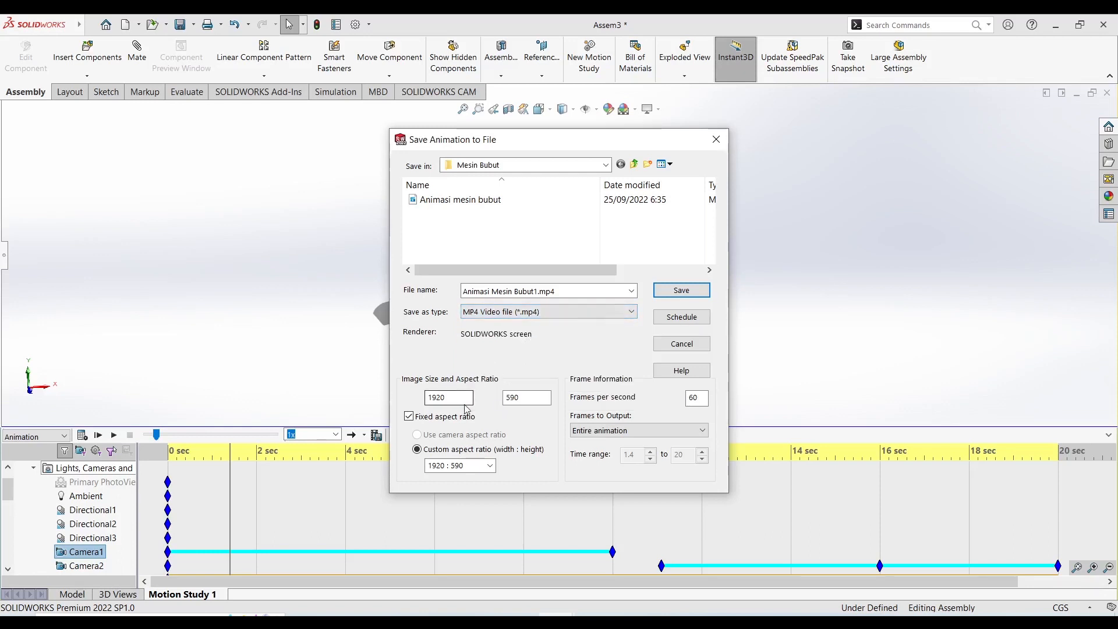
pyautogui.click(491, 466)
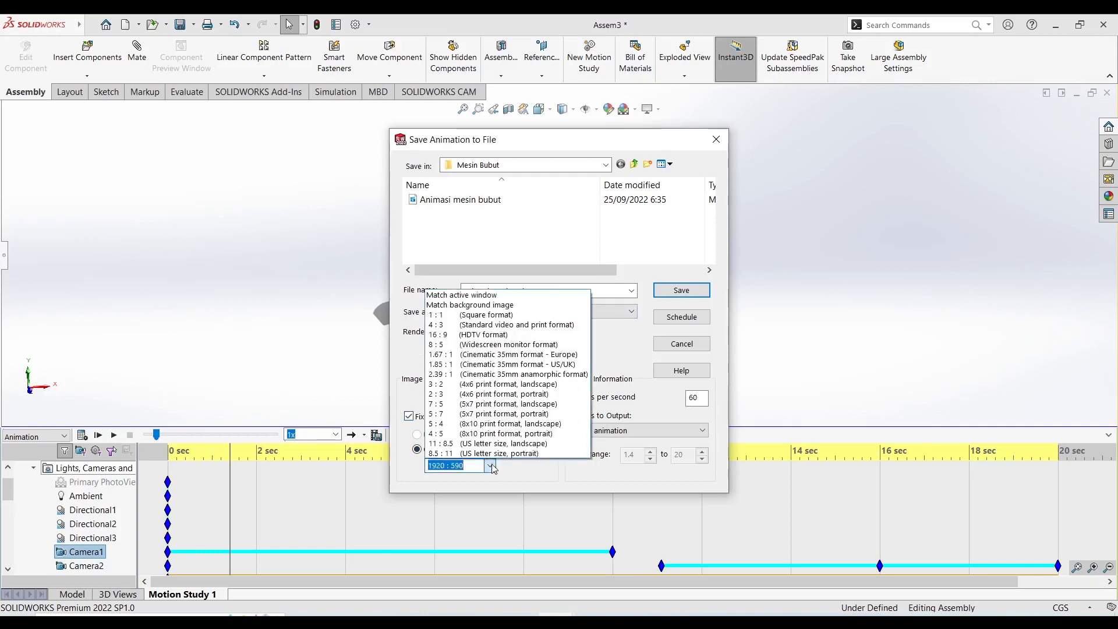
pyautogui.click(498, 335)
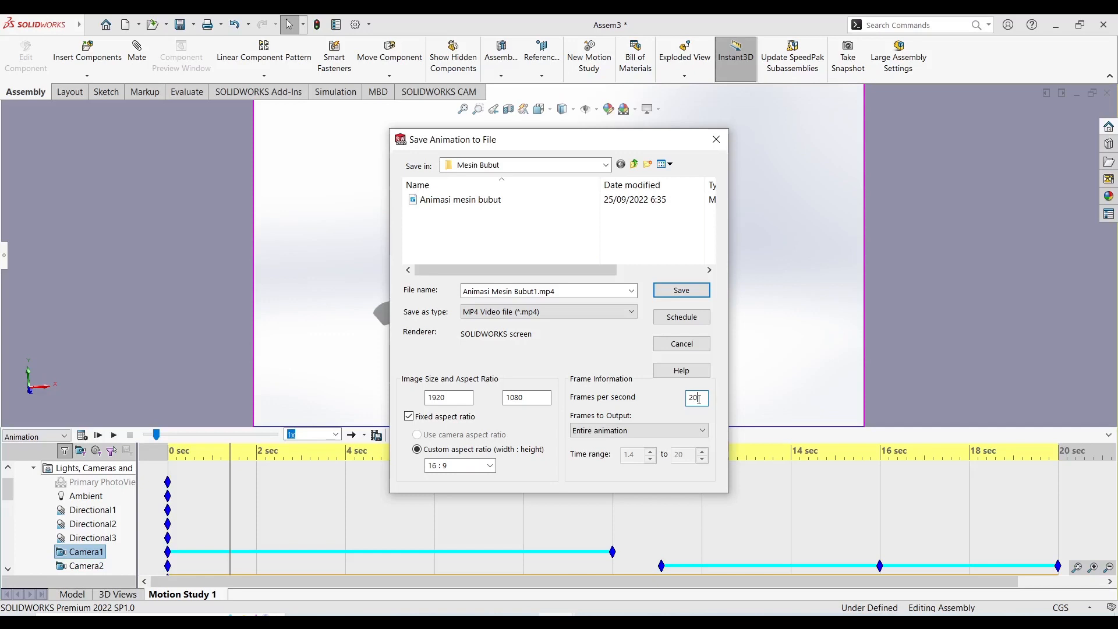
# Save the animation with the motion study recalculated first, and look through Camera1 during the calculation.
pyautogui.click(680, 292)
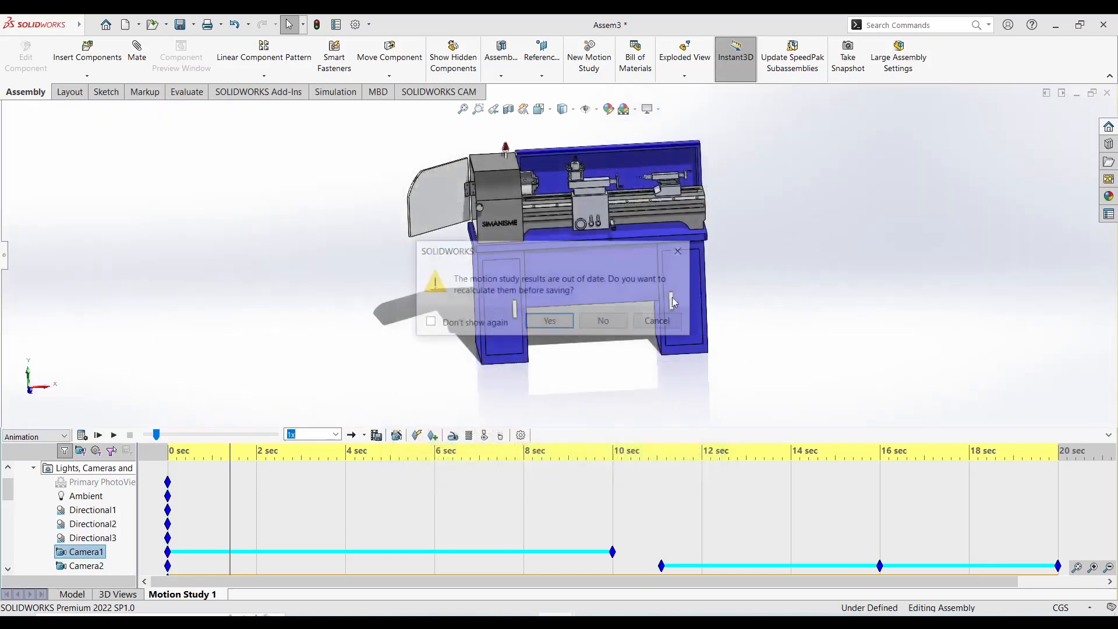
pyautogui.click(549, 322)
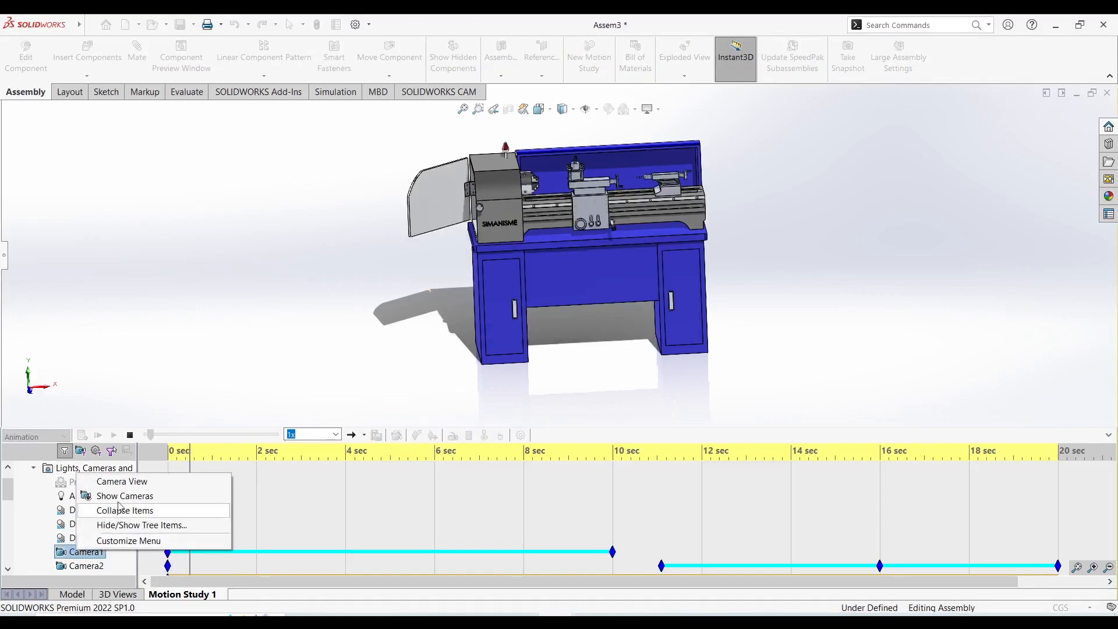
pyautogui.click(130, 488)
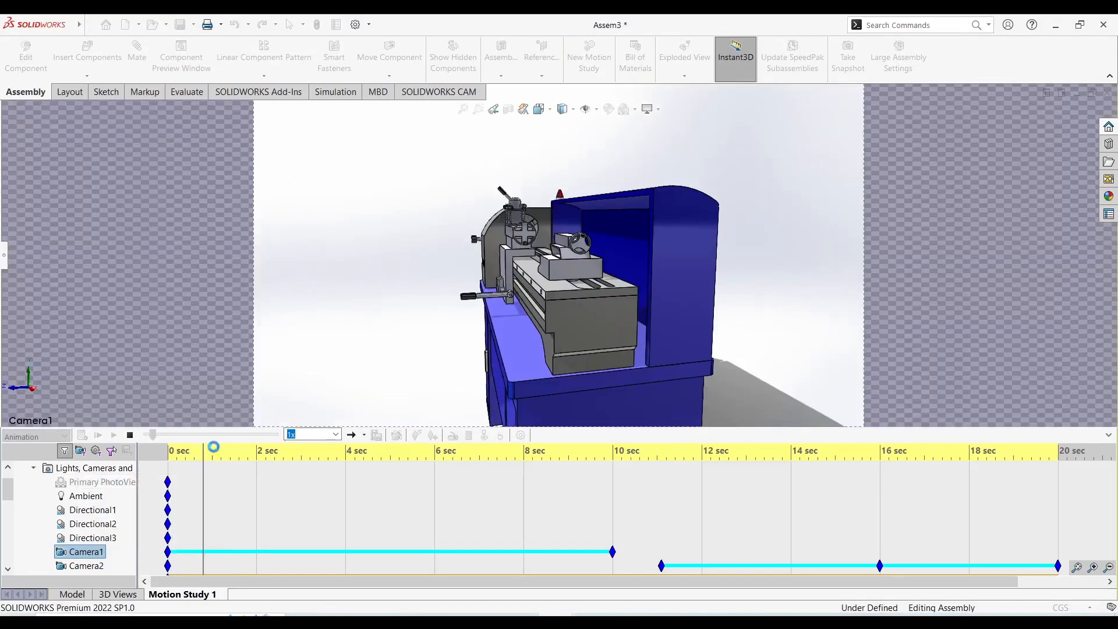
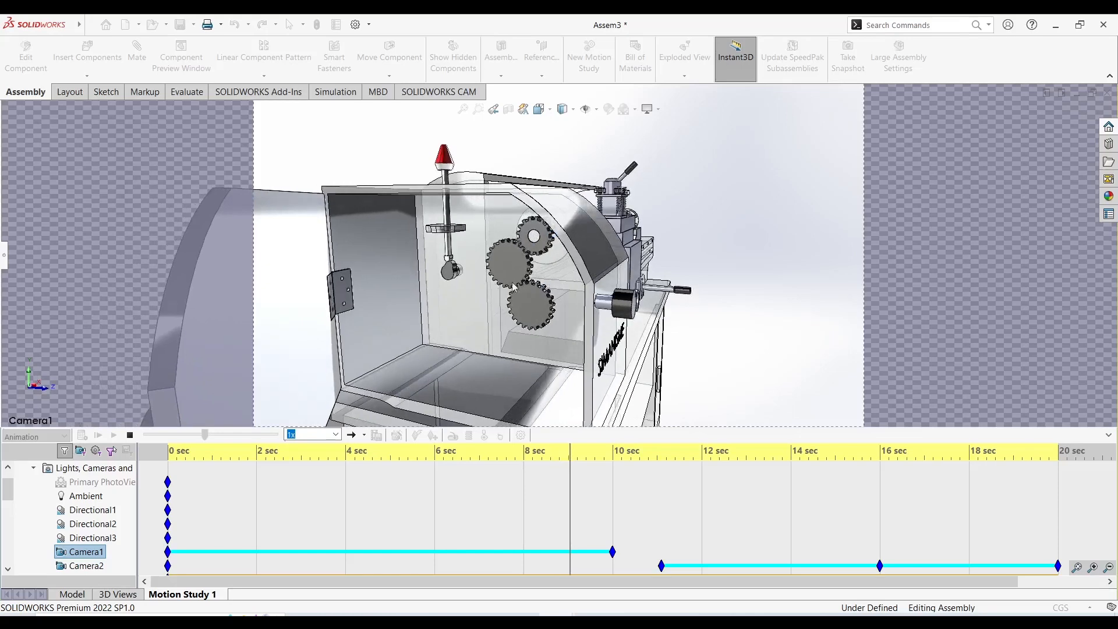
# Look through Camera2 for the rest of the animation export calculation, and turn its camera view off at the end.
pyautogui.rightClick(91, 570)
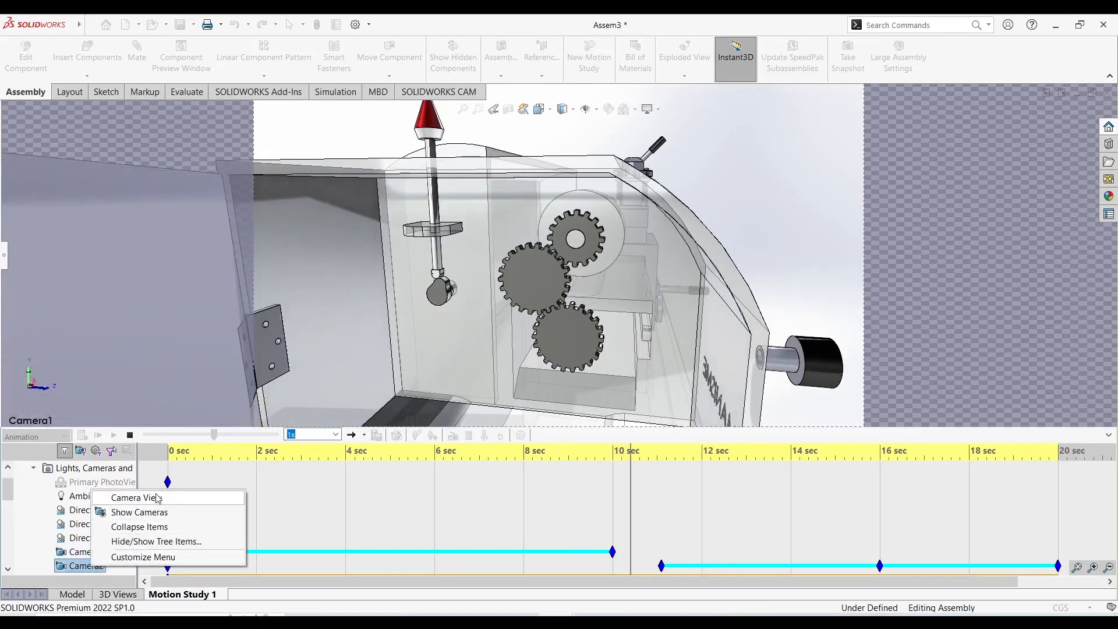
pyautogui.click(136, 498)
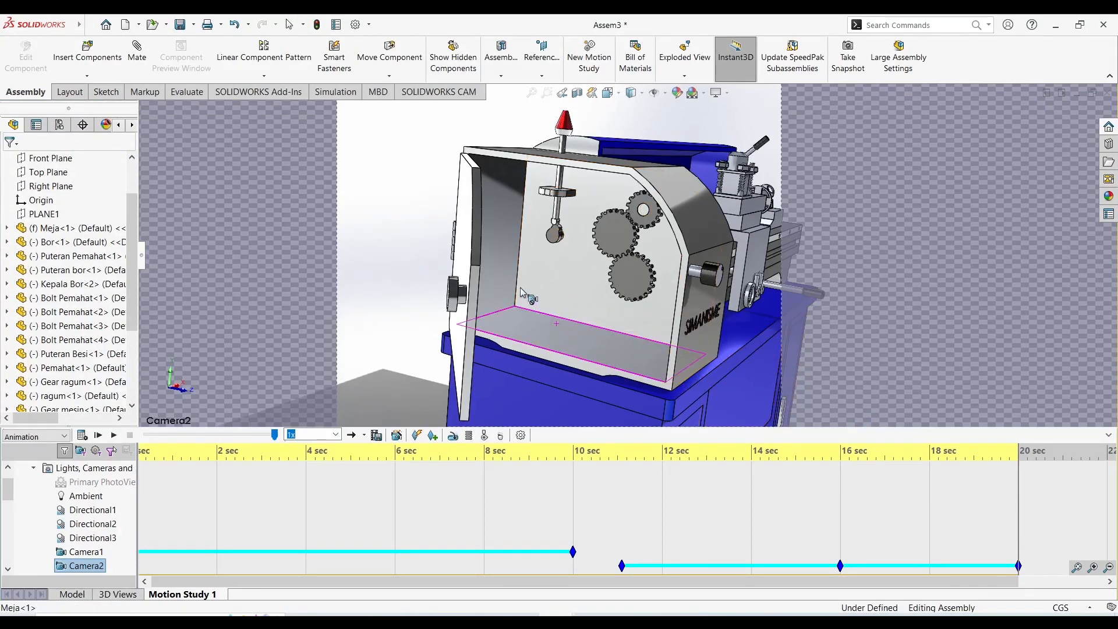
pyautogui.rightClick(91, 575)
pyautogui.click(111, 489)
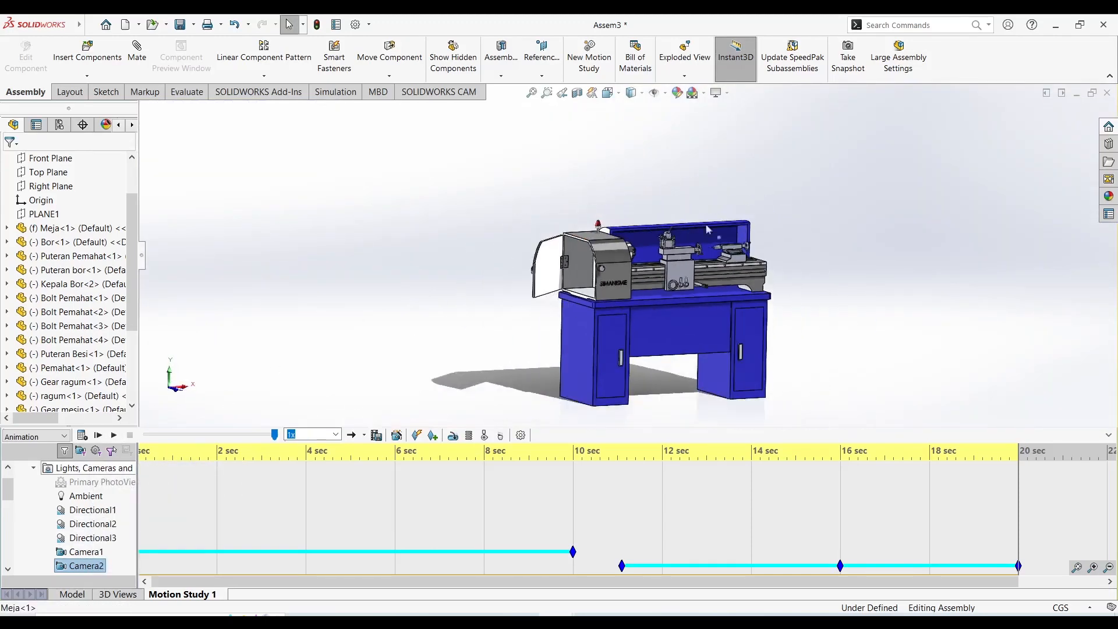
pyautogui.scroll(-2, 770, 265)
# Switch to File Explorer, open the Mesin Bubut folder inside PART on DATA (D:), and play the Animasi Mesin Bubut1 video.
pyautogui.click(340, 622)
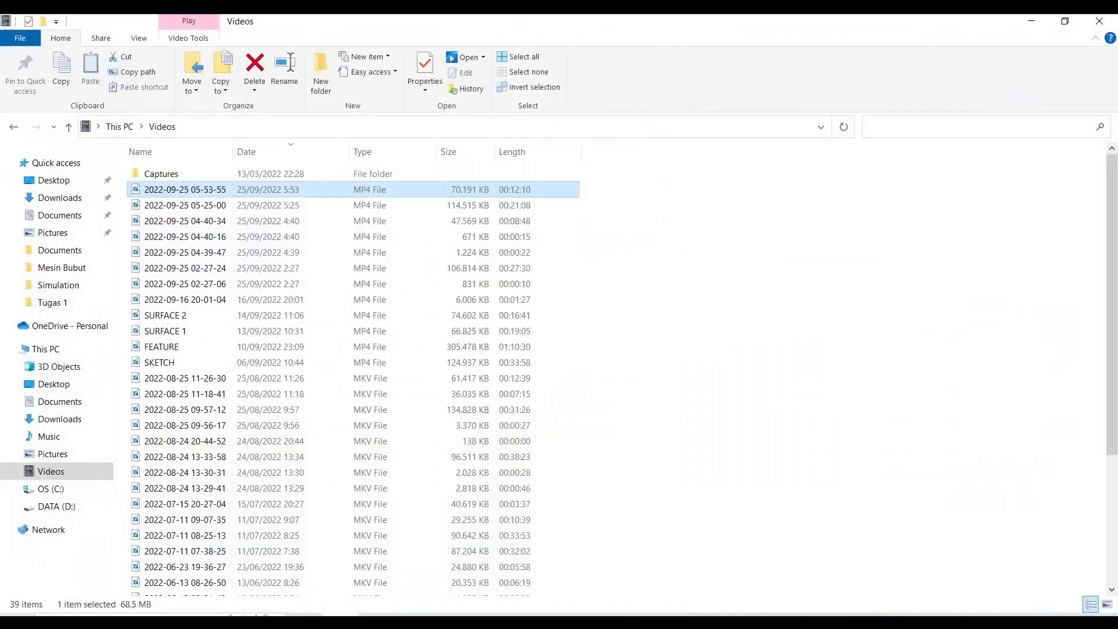
pyautogui.click(54, 507)
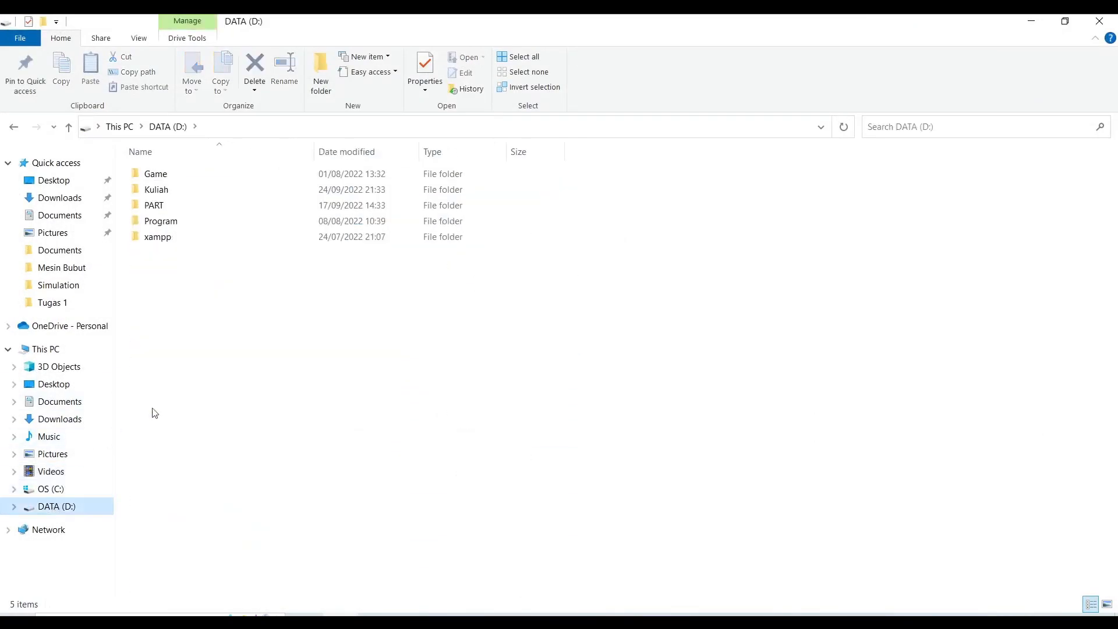
pyautogui.doubleClick(209, 206)
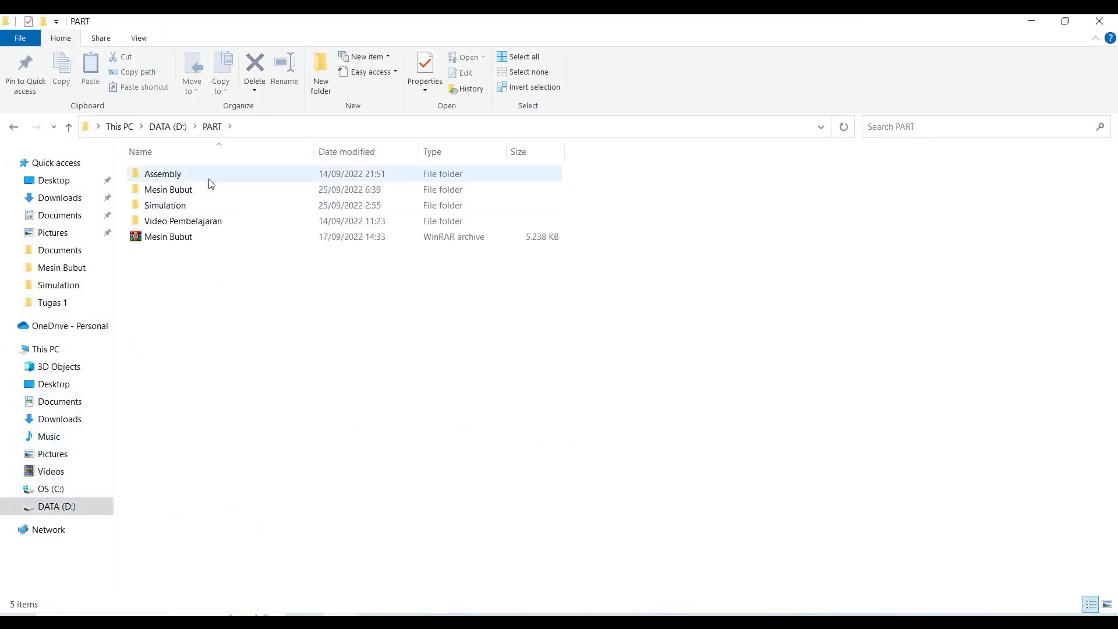
pyautogui.doubleClick(213, 189)
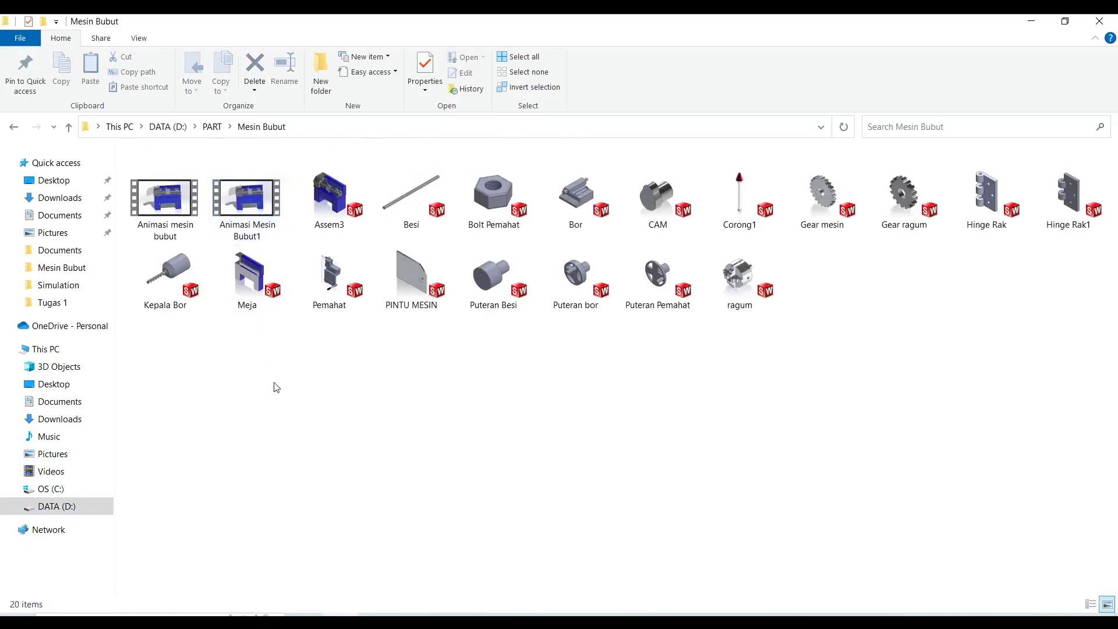
pyautogui.doubleClick(258, 215)
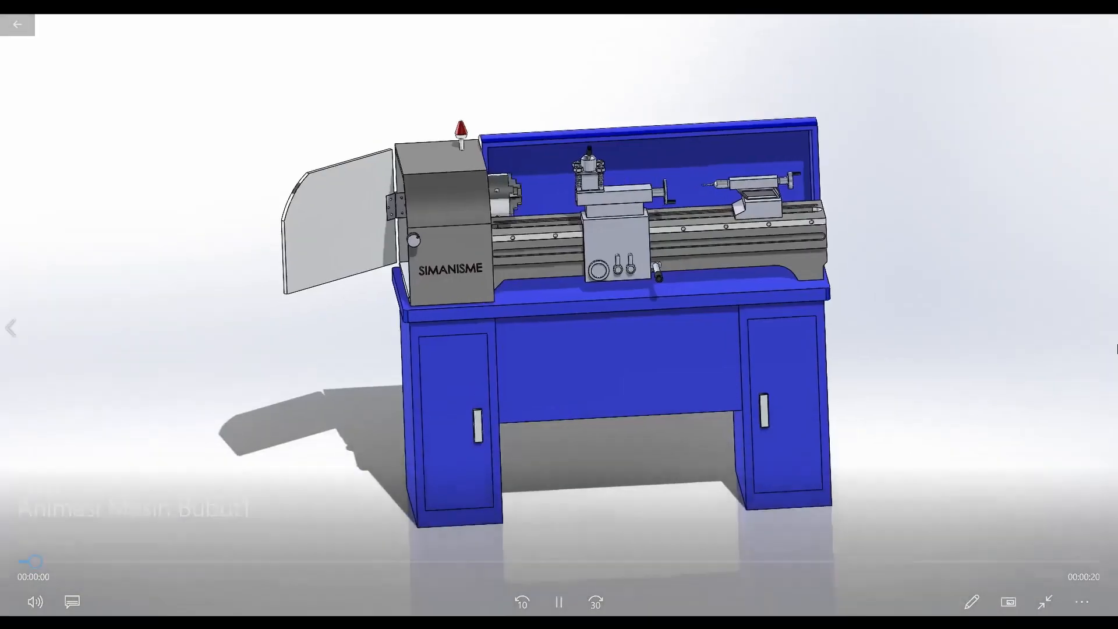